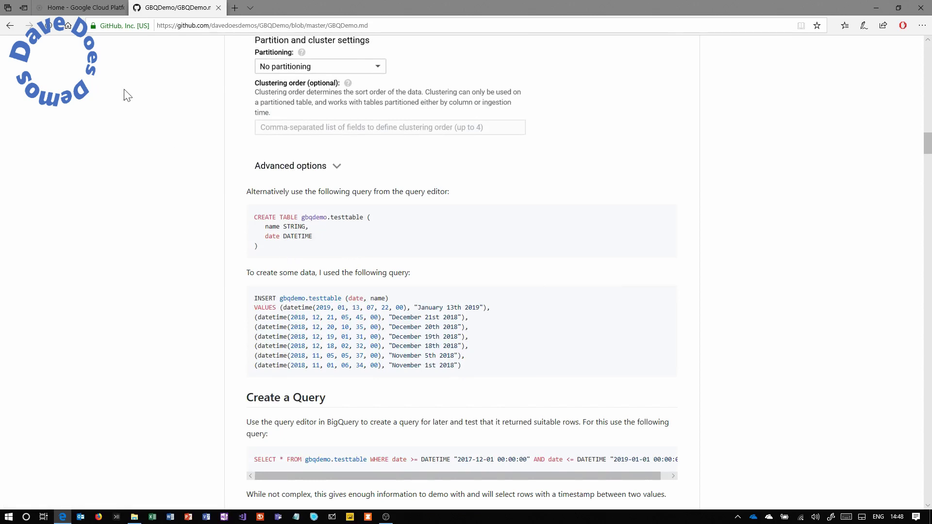
Switch to Google Cloud Platform and create a project named GBQDemo with a newly generated project ID.
scroll(391, 237, "up", 10)
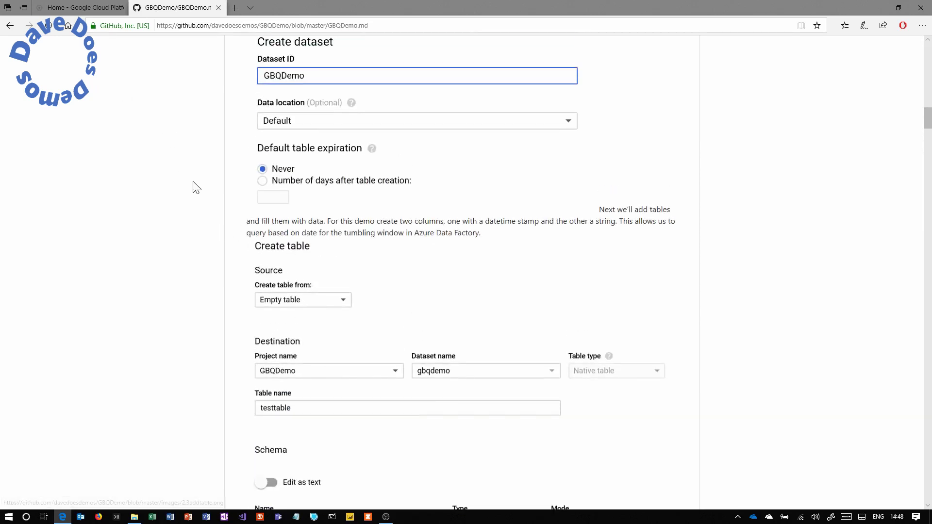
left_click(71, 7)
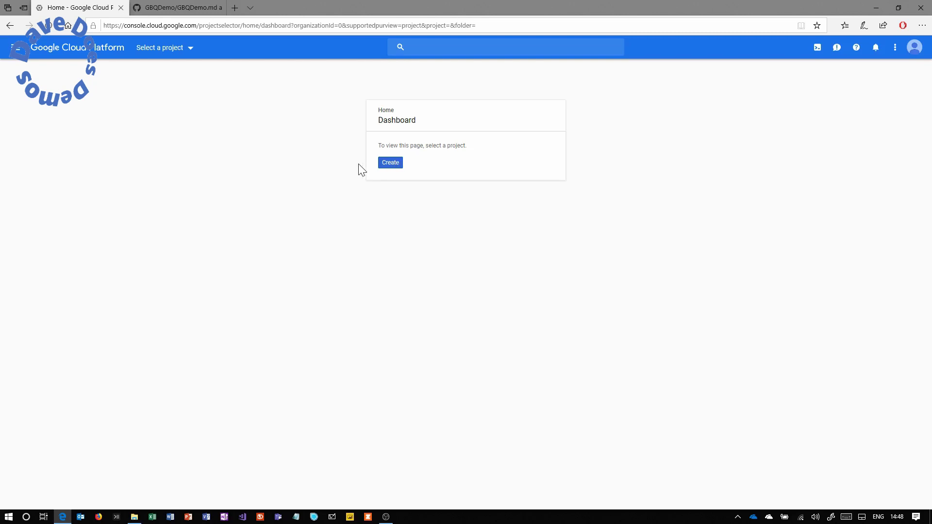
left_click(388, 163)
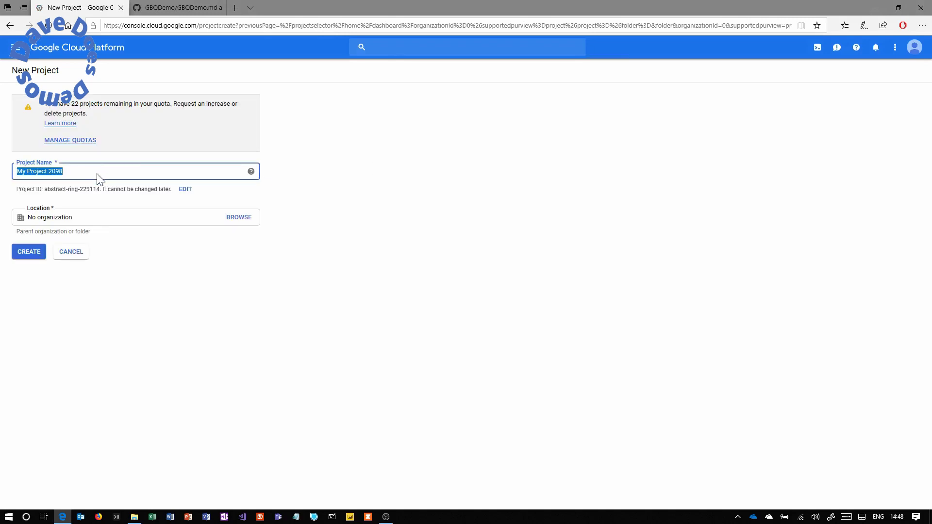
type("GBQDemo")
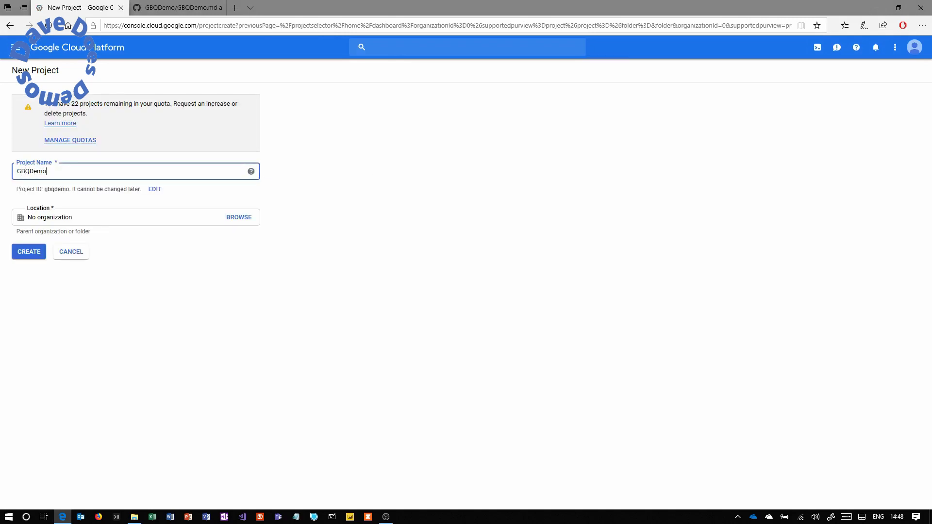
left_click(154, 190)
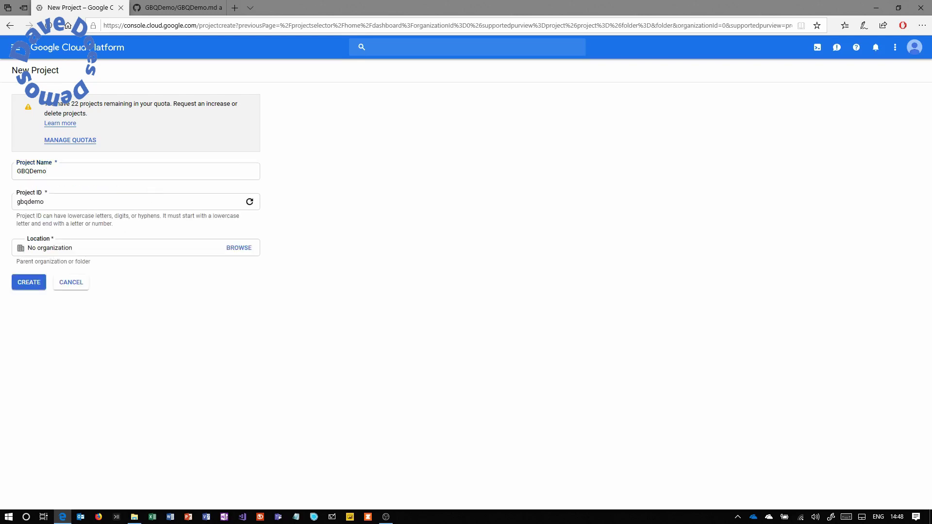
left_click(249, 201)
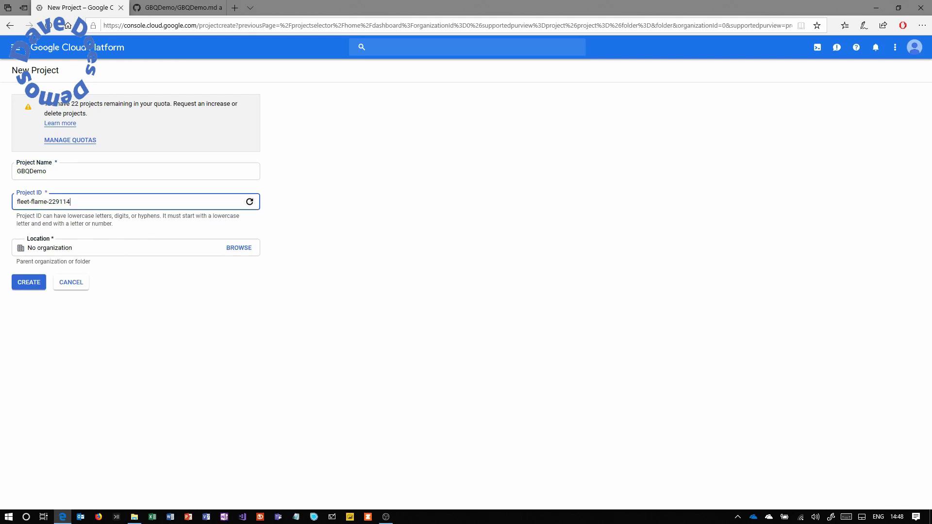
left_click(33, 290)
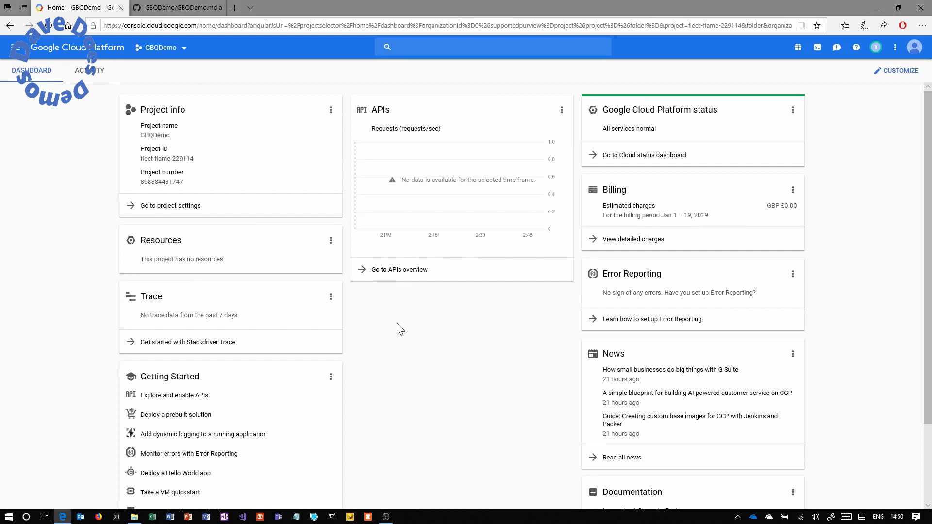
Open BigQuery for the GBQDemo project.
left_click(14, 52)
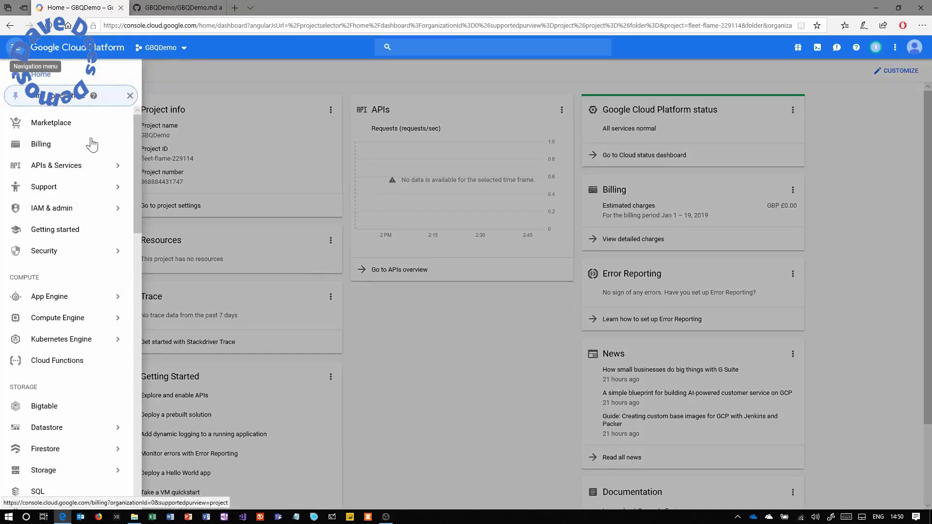
scroll(136, 142, "down", 1)
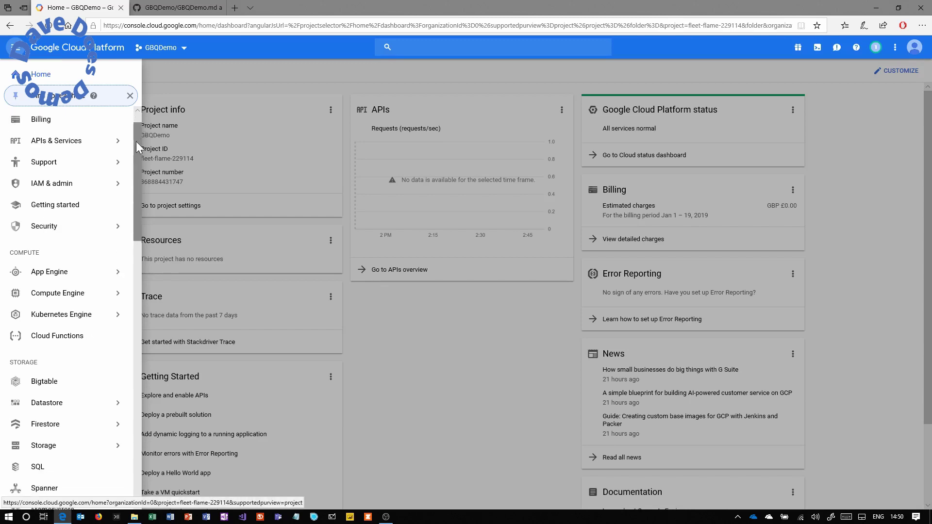
left_click_drag(136, 141, 128, 349)
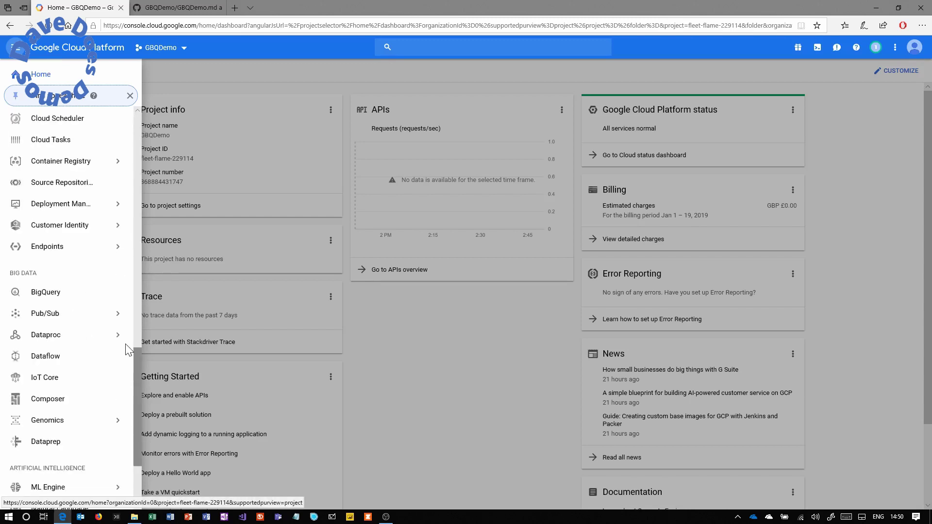
left_click(57, 297)
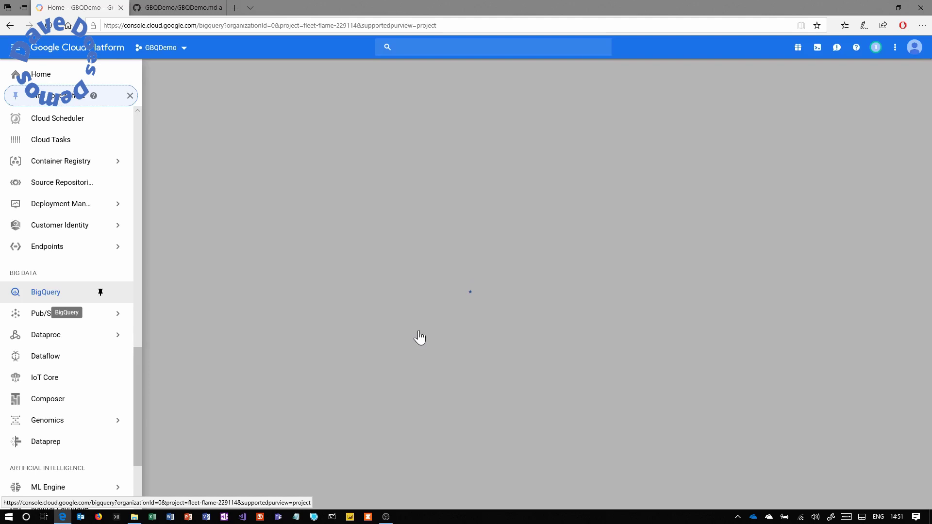
Copy the CREATE TABLE gbqdemo.testtable query from the GBQDemo.md guide on GitHub and return to BigQuery.
key("ctrl+Tab")
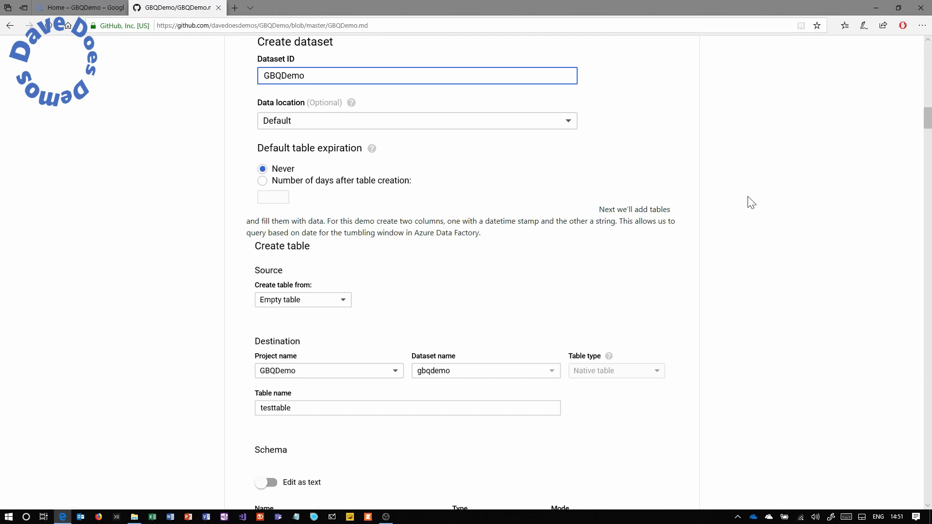
scroll(749, 201, "down", 5)
left_click_drag(927, 133, 927, 146)
left_click_drag(273, 275, 254, 241)
right_click(262, 245)
left_click(286, 249)
left_click(73, 10)
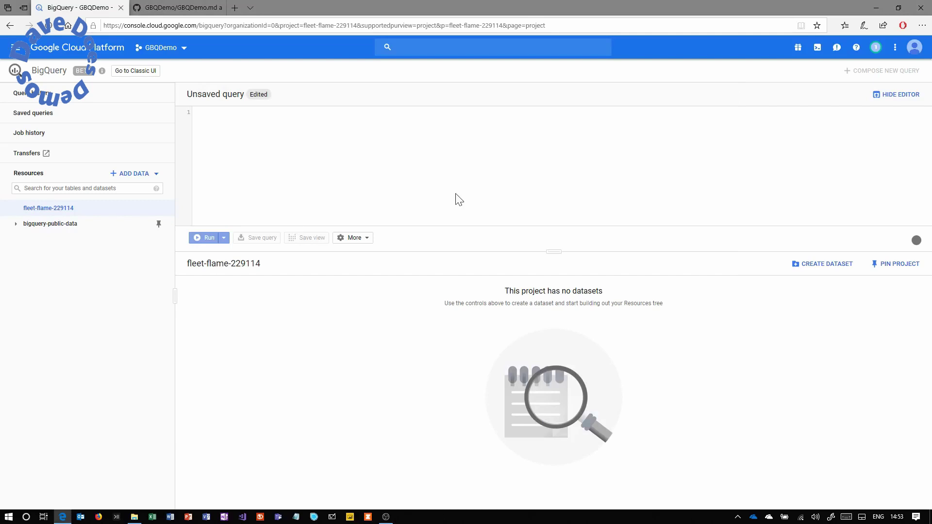
Create a dataset with the ID gbqdemo, keeping the default location and no table expiration.
left_click(817, 266)
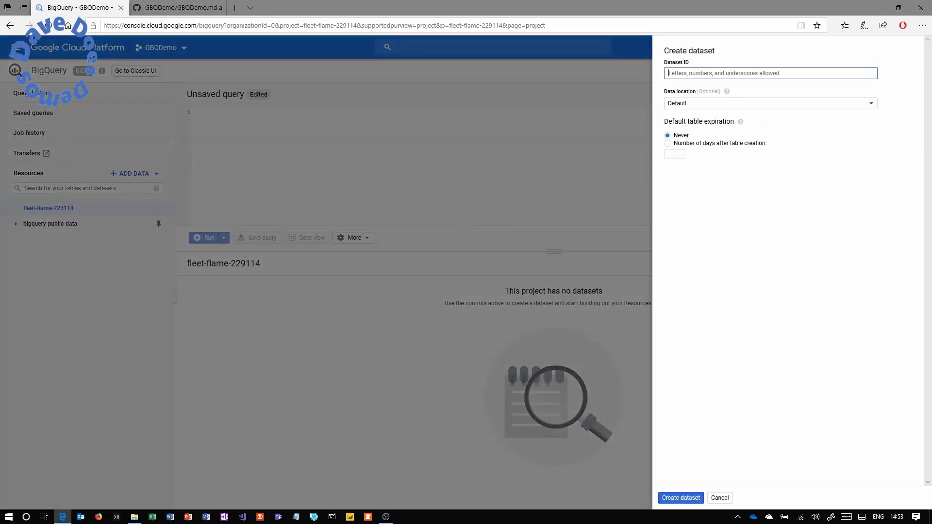
type("gbq")
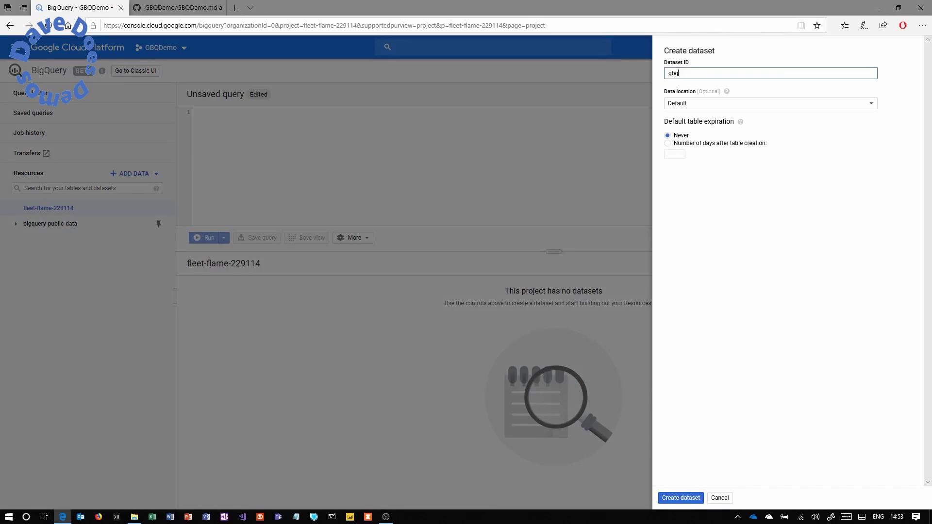
type("demo")
left_click(680, 498)
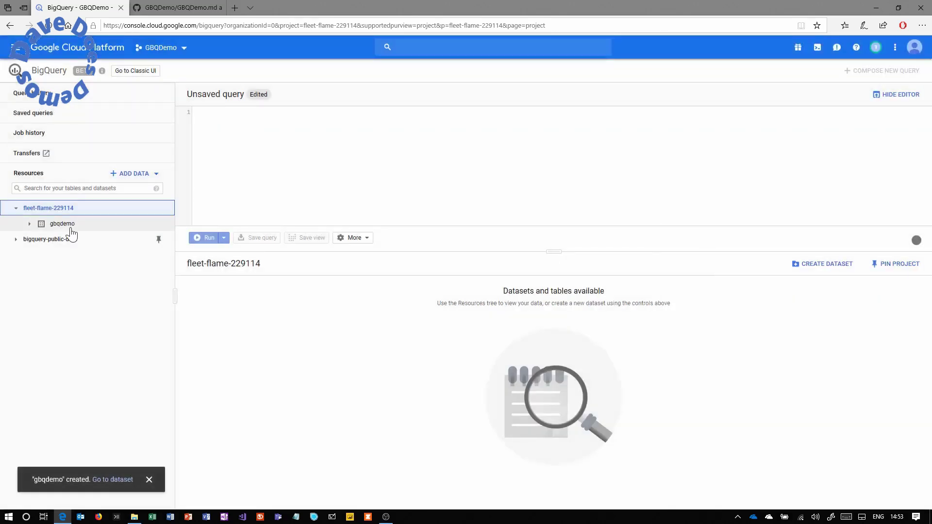
In the gbqdemo dataset, paste and run the query creating testtable with name STRING and date DATETIME columns, and open the table.
left_click(72, 227)
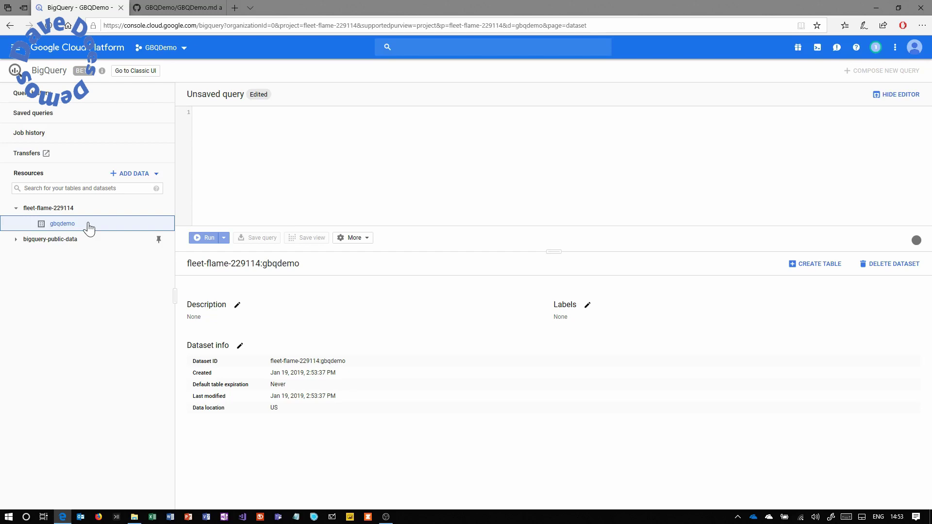
right_click(231, 128)
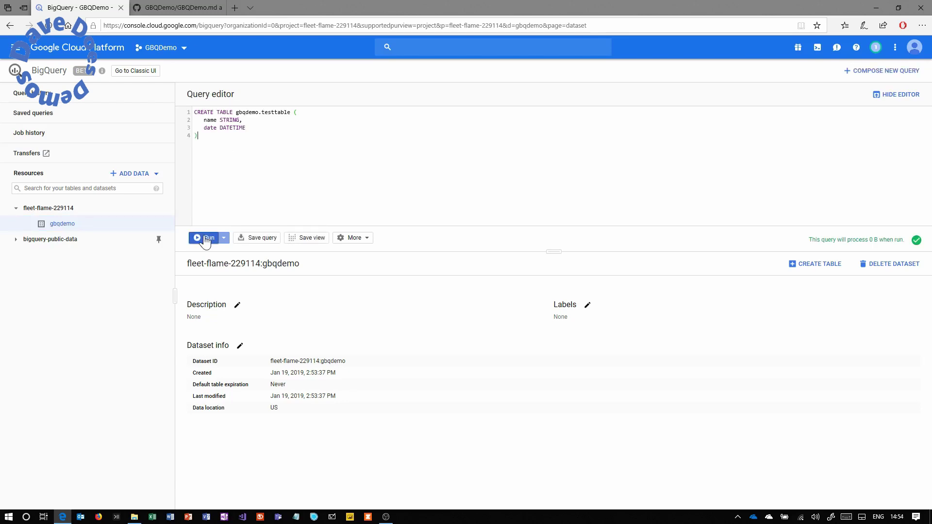
left_click(206, 239)
left_click_drag(246, 128, 195, 119)
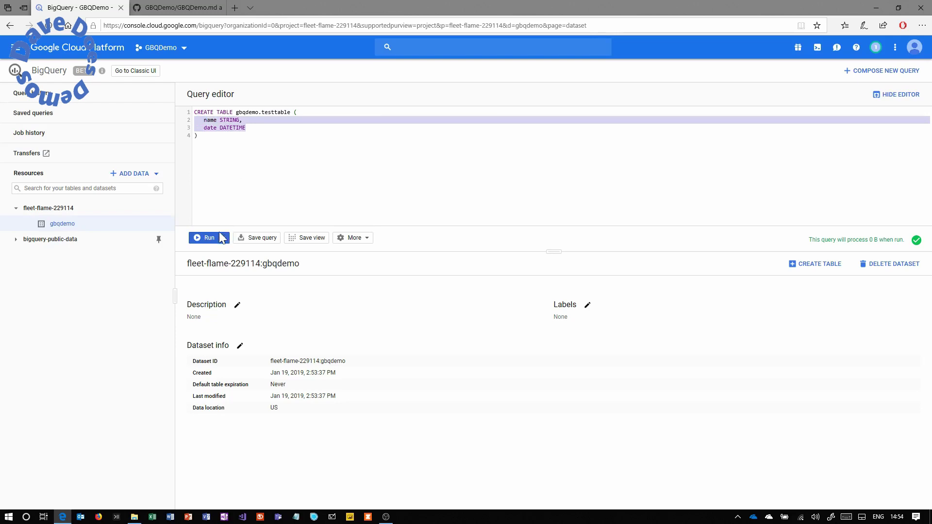
left_click(207, 240)
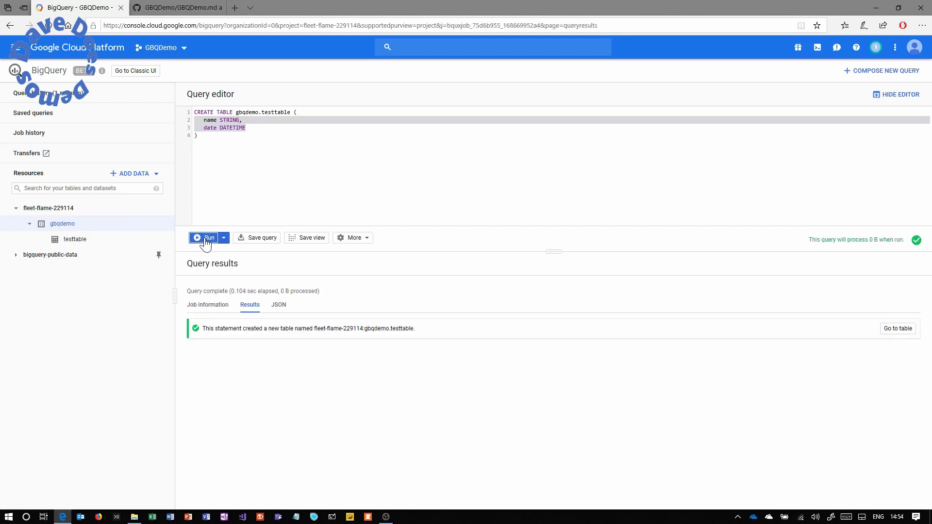
left_click(79, 243)
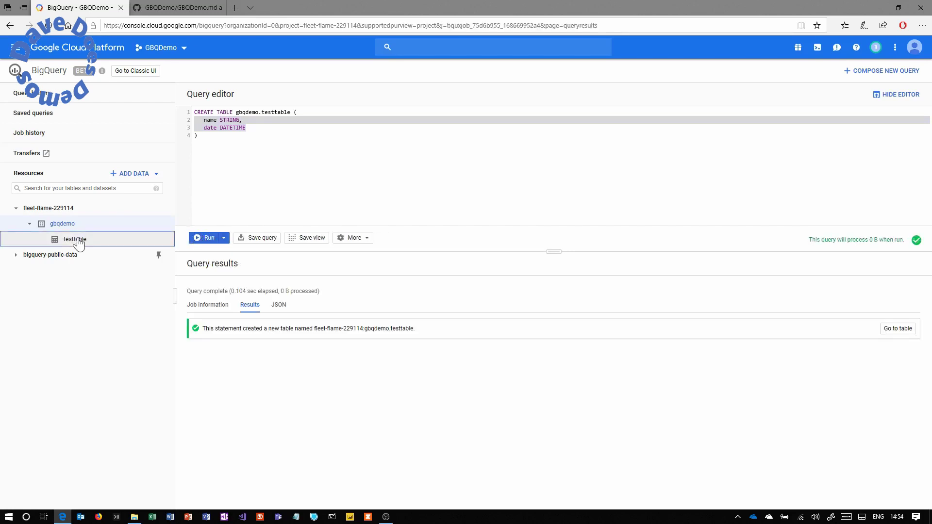
Copy the INSERT gbqdemo.testtable sample-data query from the GitHub guide and replace the BigQuery editor's contents with it.
left_click(193, 7)
left_click_drag(463, 389, 254, 322)
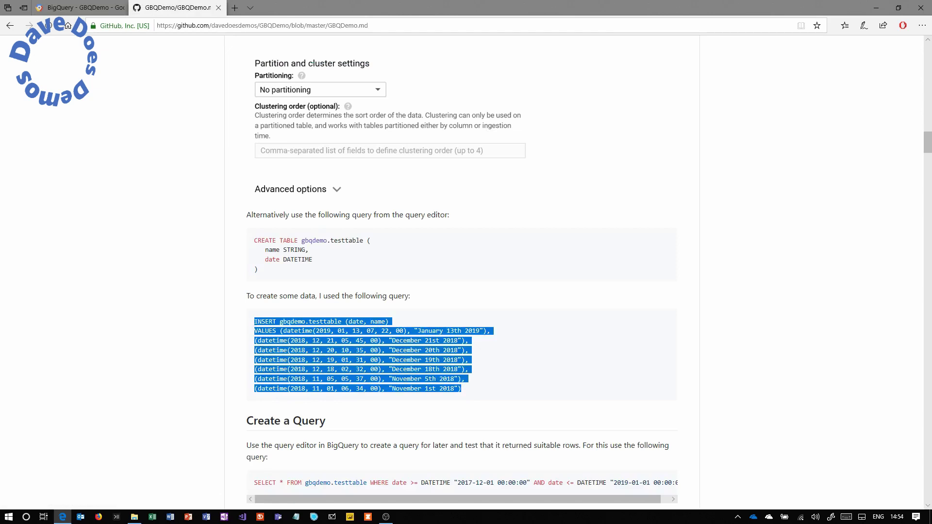
left_click(78, 8)
left_click(243, 168)
left_click_drag(243, 168, 188, 112)
key("ctrl+v")
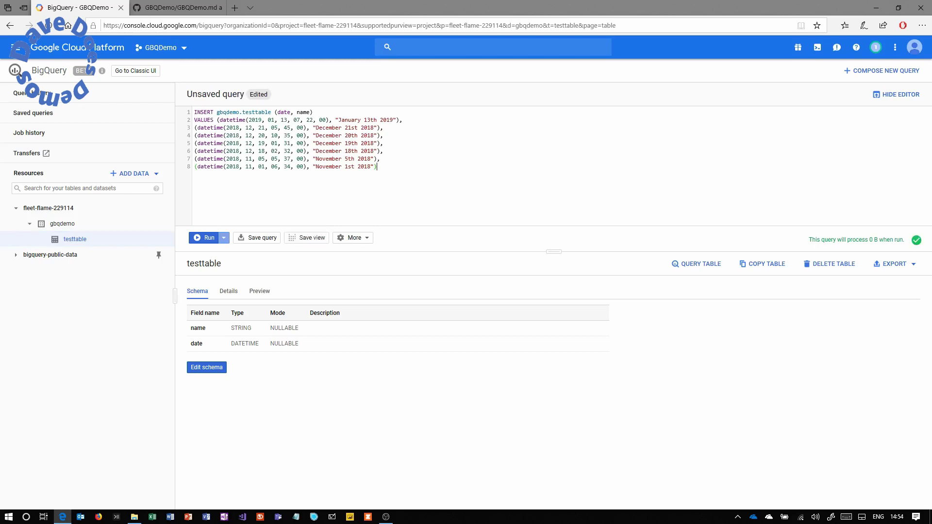
left_click_drag(220, 120, 334, 119)
left_click(393, 120)
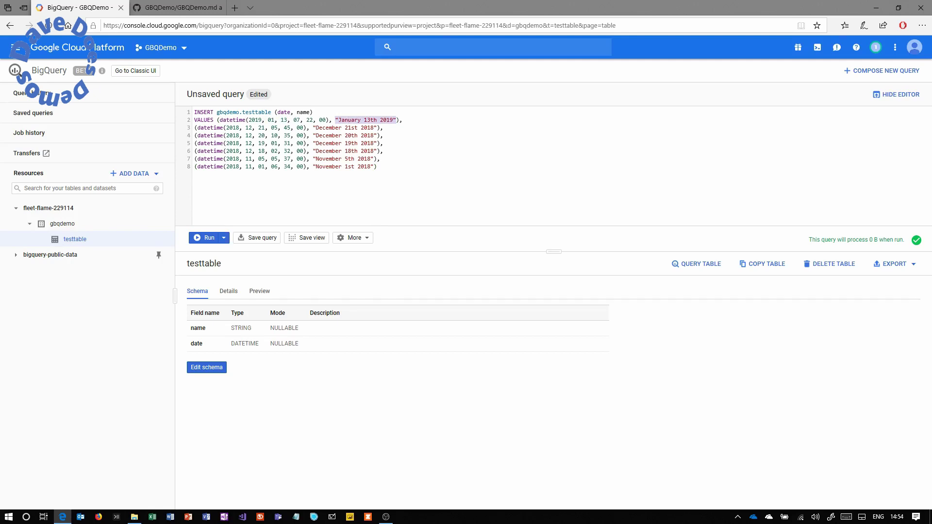
left_click_drag(399, 120, 217, 120)
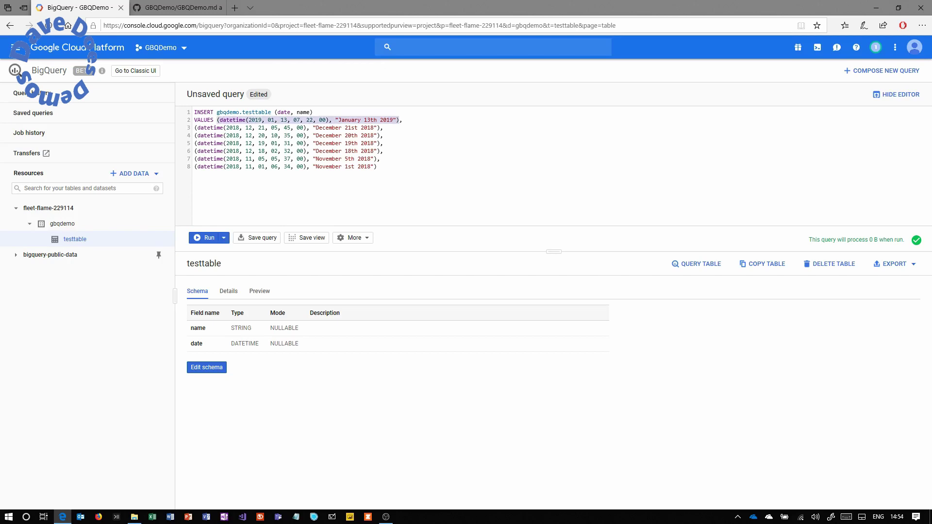
Duplicate the "November 1st 2018" row as an additional last row of the INSERT query.
left_click_drag(377, 166, 377, 158)
key("ctrl+c")
key("Right")
key("ctrl+v")
Change the duplicated last row to datetime(2019, 02, 01, 06, 34, 00) with the name "February 1st 2019".
double_click(329, 174)
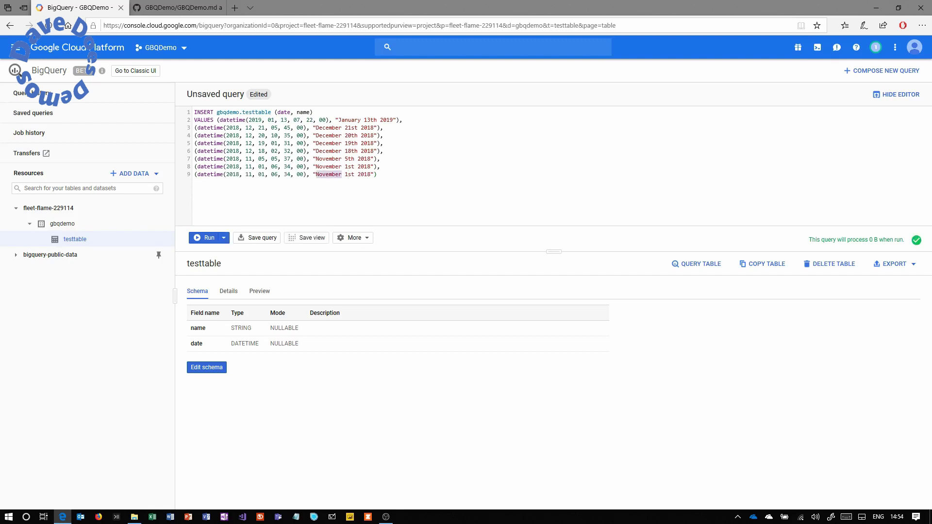
left_click(239, 174)
key("BackSpace")
type("9")
key("Delete")
type("9")
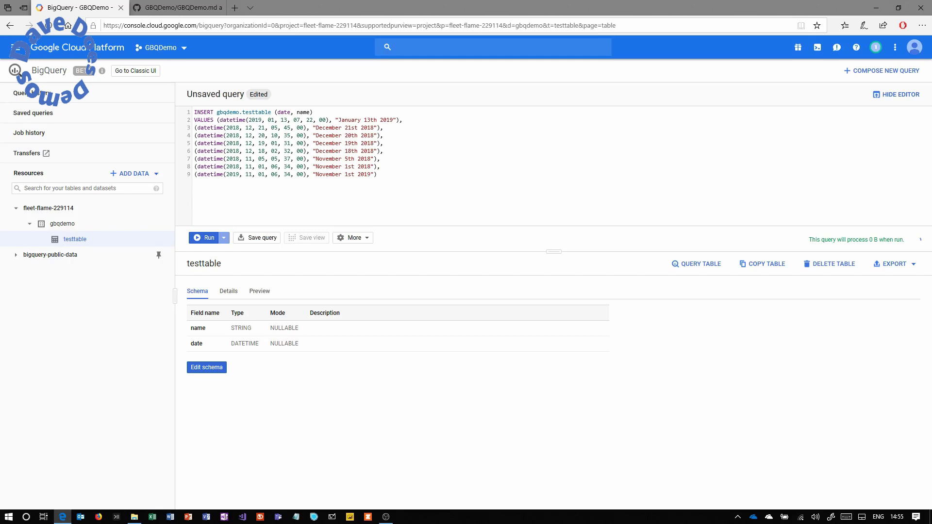
double_click(333, 174)
type("February")
left_click(252, 174)
key("BackSpace")
key("BackSpace")
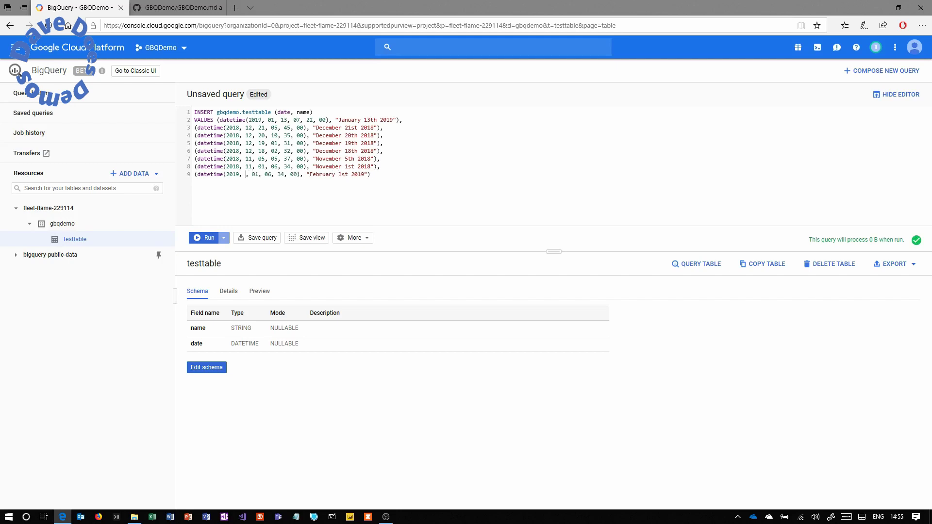
type("02")
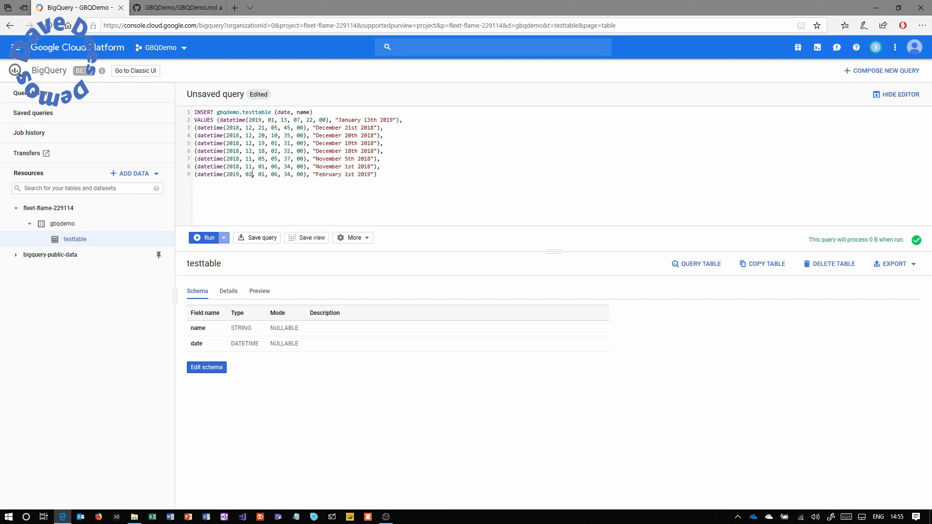
left_click_drag(225, 175, 377, 174)
left_click(379, 176)
mouse_move(899, 519)
left_click_drag(302, 158, 303, 167)
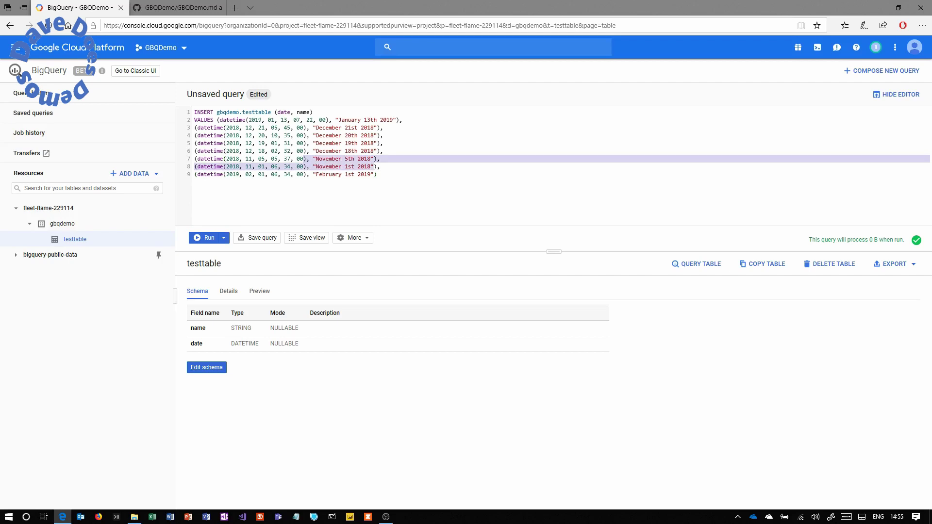
left_click(377, 175)
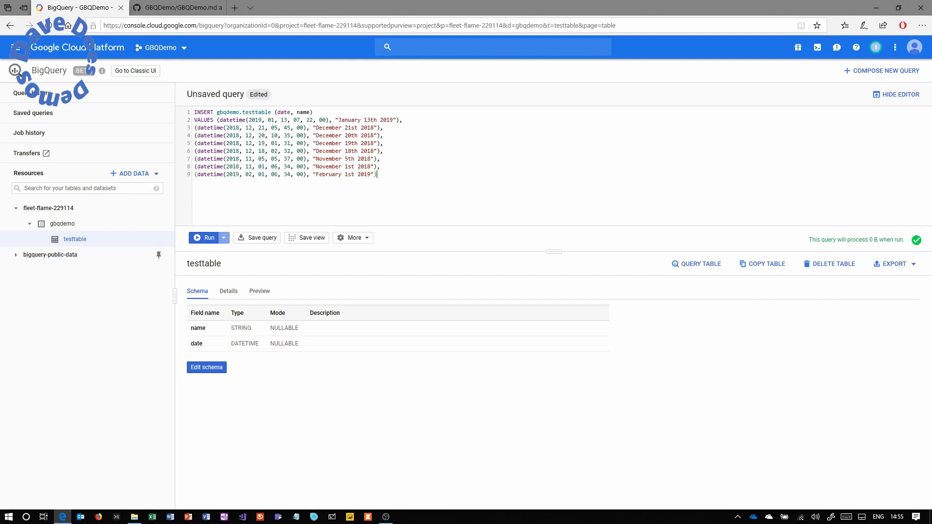
left_click_drag(377, 174, 194, 175)
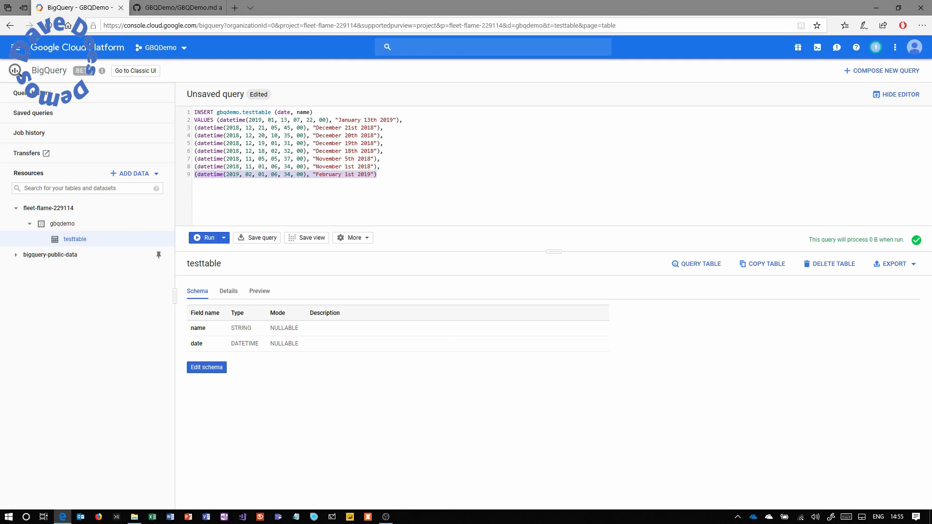
Run the INSERT query to add the sample rows to gbqdemo.testtable.
left_click(289, 201)
left_click(194, 239)
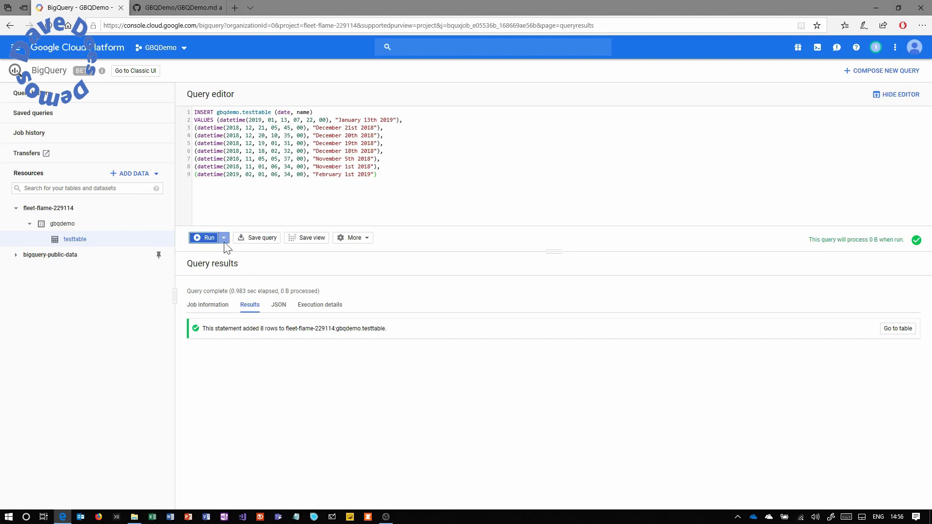
Query all columns of the gbqdemo testtable with SELECT * and a LIMIT of 1000, and run the query.
left_click(95, 241)
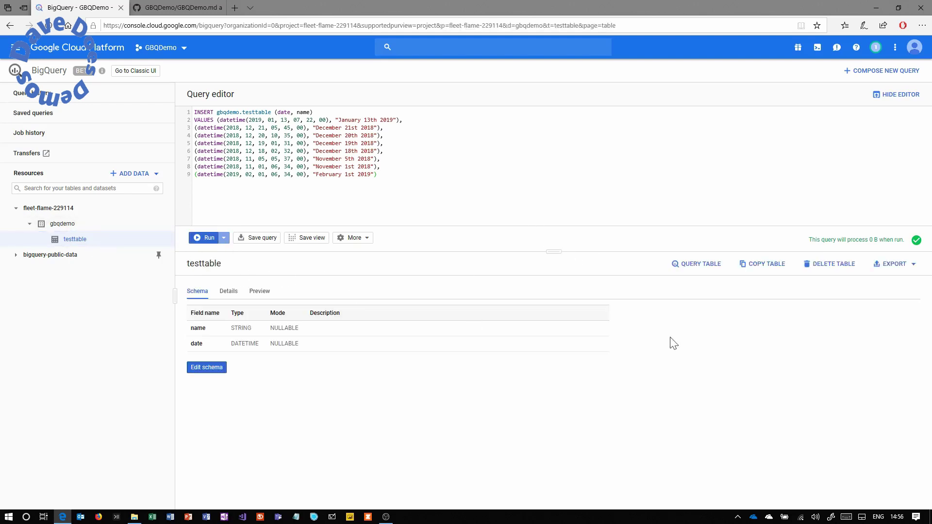
left_click(700, 266)
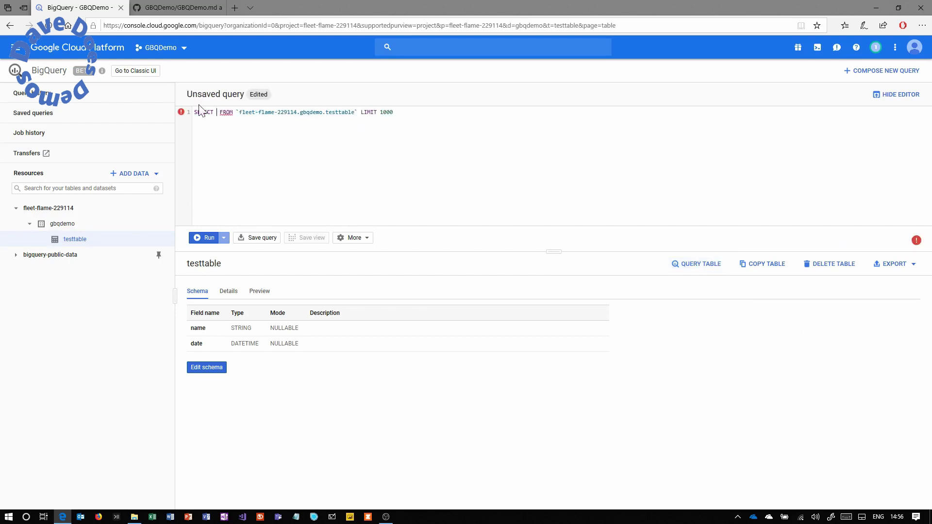
type("*")
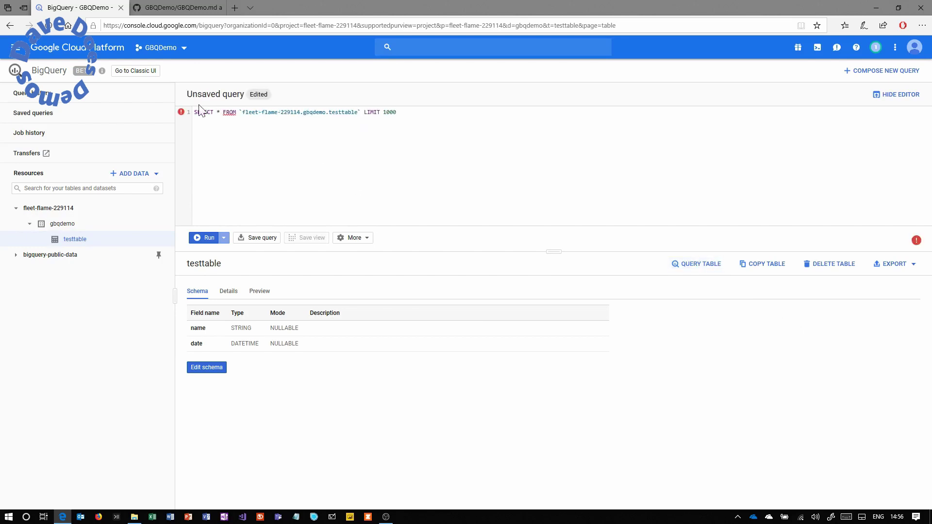
left_click(208, 238)
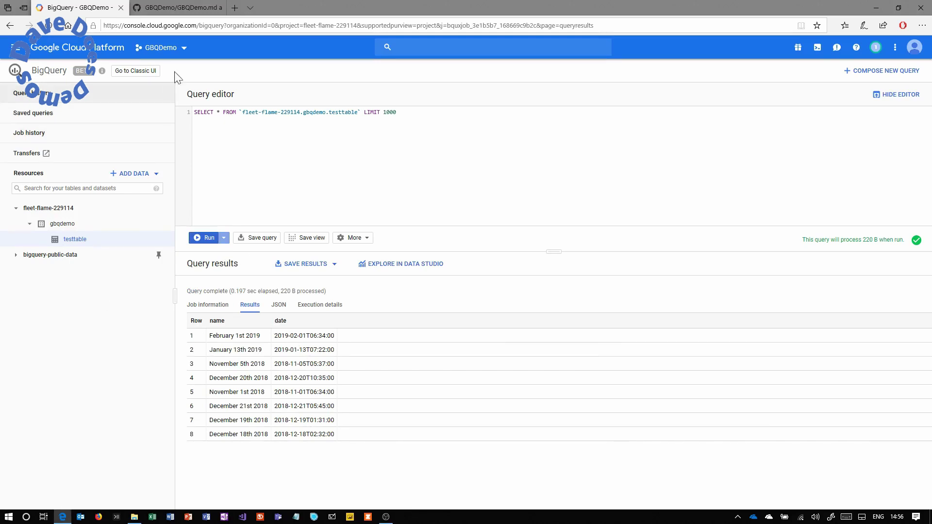
Copy the date-range SELECT query on gbqdemo.testtable from the GitHub guide and replace the BigQuery editor's contents with it.
left_click(187, 9)
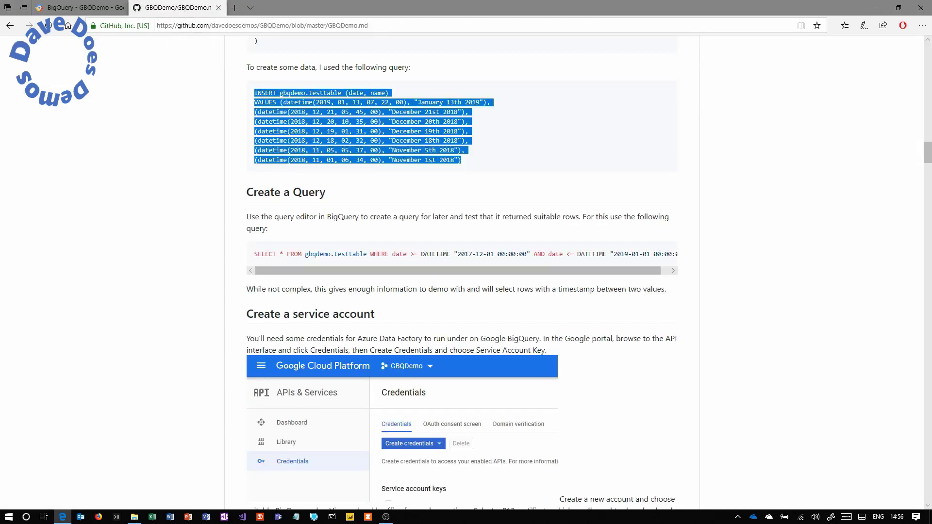
left_click_drag(253, 254, 685, 257)
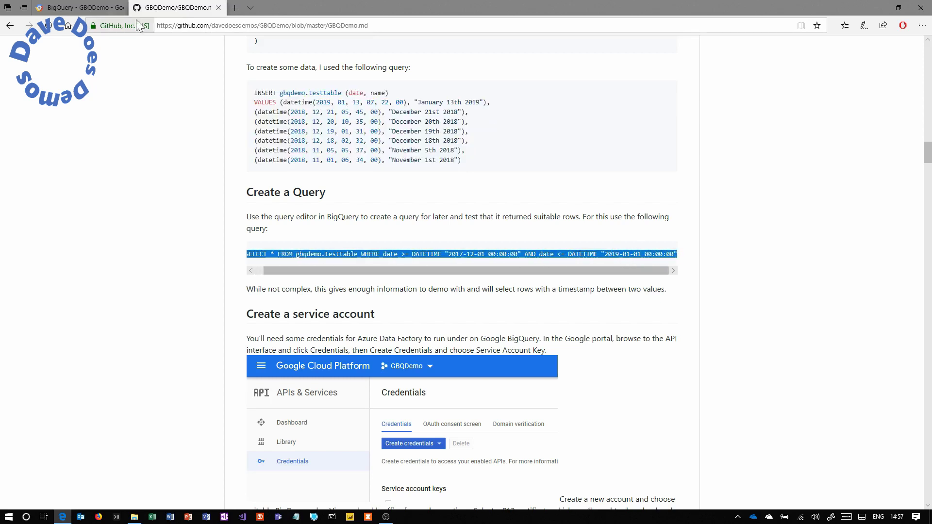
left_click(87, 10)
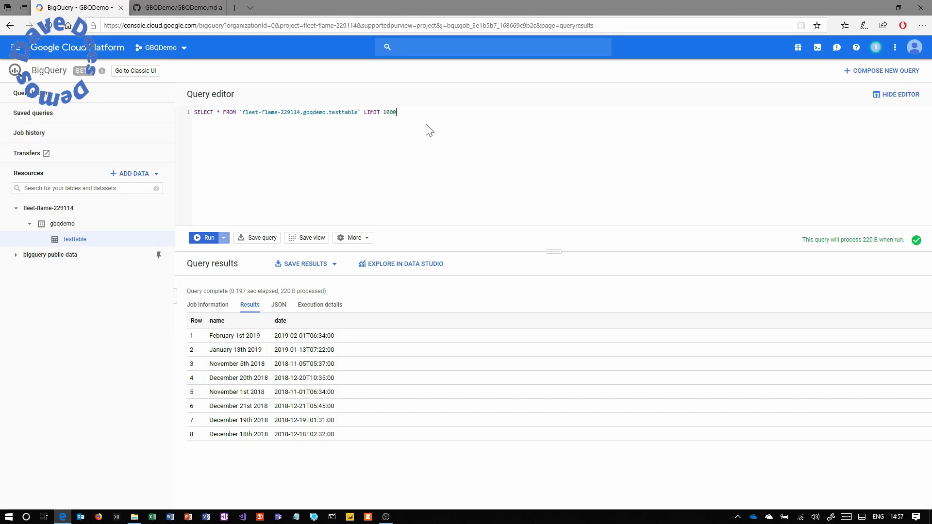
left_click_drag(398, 112, 185, 111)
key("ctrl+v")
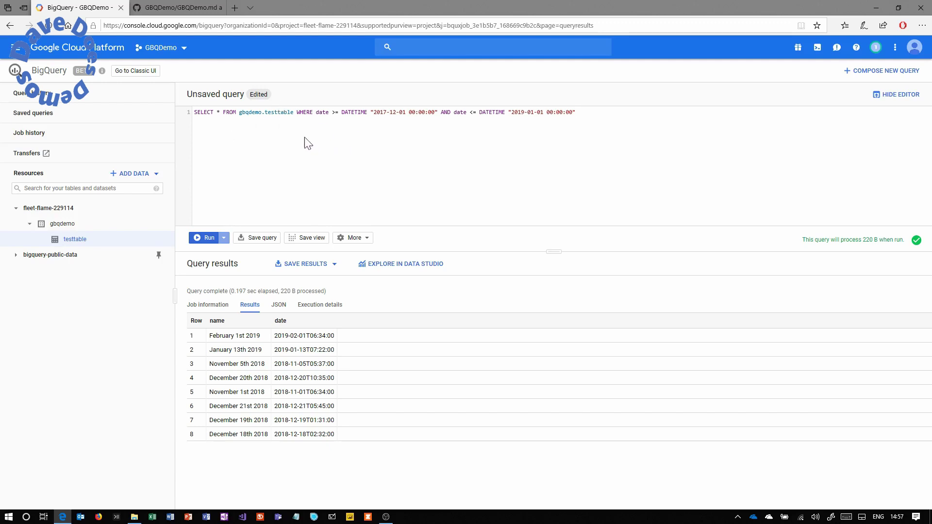
Review the query's WHERE clause with its start and end dates, and run the date-range query on gbqdemo.testtable.
left_click_drag(197, 112, 367, 112)
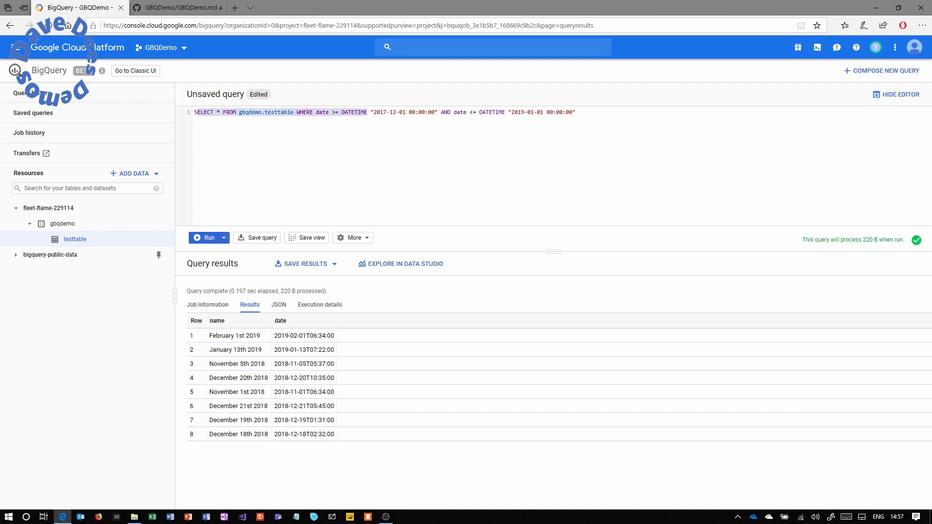
left_click(378, 114)
left_click_drag(438, 113, 371, 114)
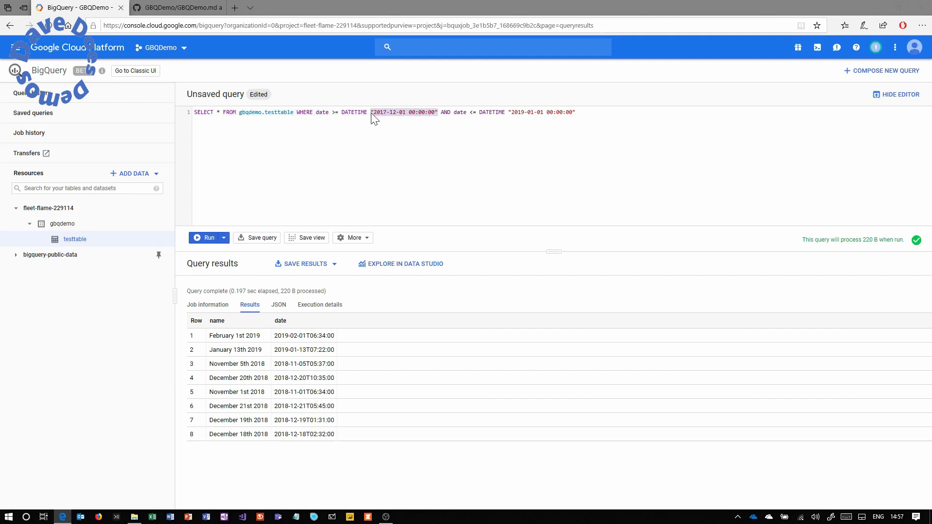
left_click_drag(440, 112, 575, 112)
left_click(575, 112)
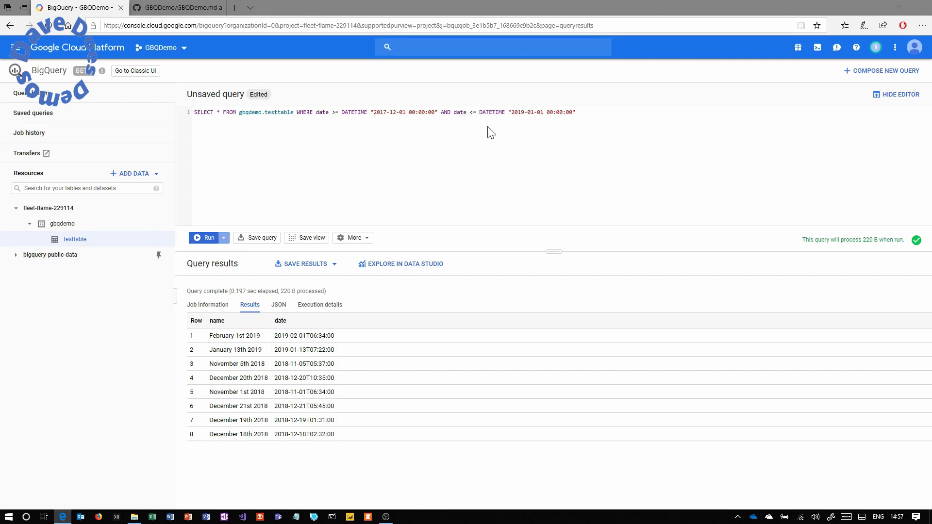
left_click(208, 240)
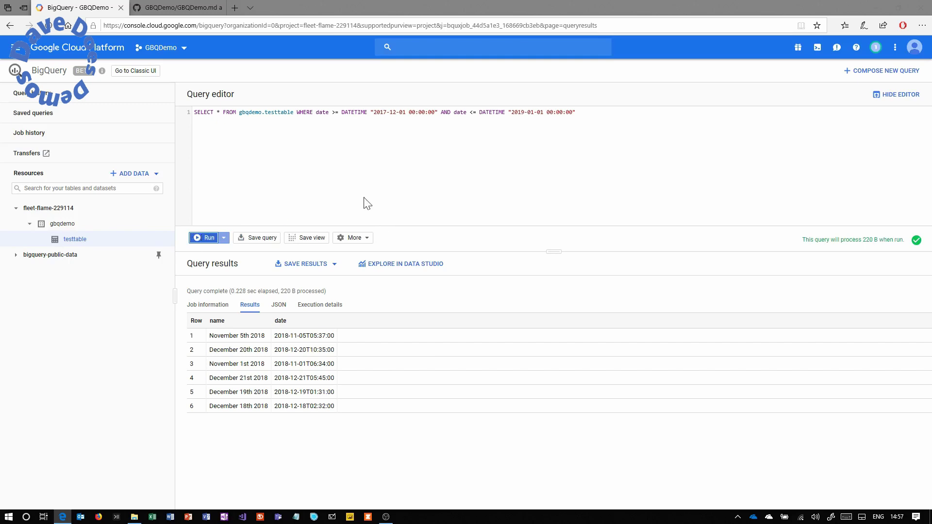
left_click(386, 112)
key("BackSpace")
type("8")
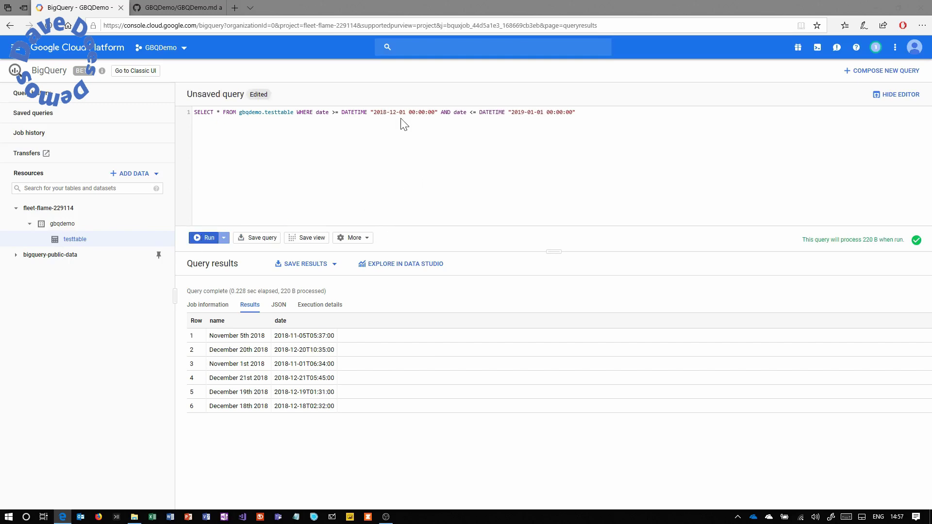
left_click(204, 240)
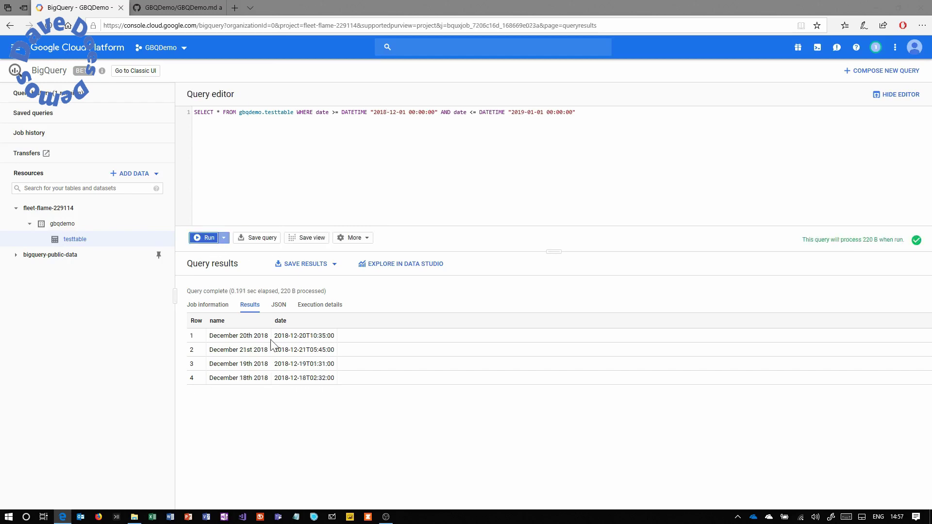
Compare the returned rows with the start and end dates in the query's WHERE clause.
left_click_drag(336, 381, 214, 336)
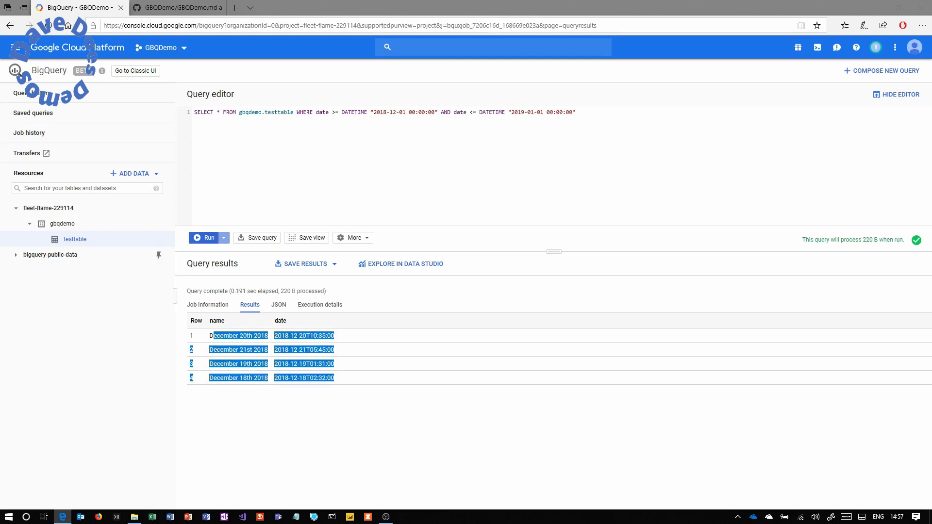
left_click(434, 145)
key("shift+Right")
key("shift+Right")
key("shift+Right")
key("shift+Right")
key("shift+Right")
key("shift+Right")
key("shift+Right")
key("shift+Right")
key("shift+Right")
key("shift+Right")
key("shift+Right")
key("shift+Right")
key("shift+Right")
key("shift+Right")
key("shift+Right")
key("shift+Right")
key("shift+Right")
key("shift+Right")
key("shift+Right")
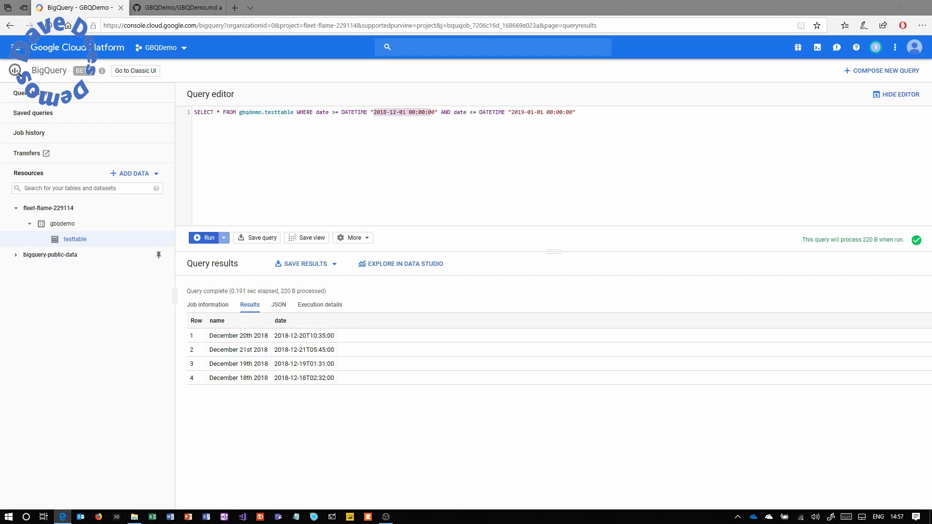
left_click(511, 112)
key("shift+Right")
key("shift+Right")
key("shift+Right")
key("shift+Right")
key("shift+Right")
key("shift+Right")
key("shift+Right")
key("shift+Right")
key("shift+Right")
key("shift+Right")
key("shift+Right")
key("shift+Right")
key("shift+Right")
key("shift+Right")
key("shift+Right")
key("shift+Right")
key("shift+Right")
key("shift+Right")
key("shift+Right")
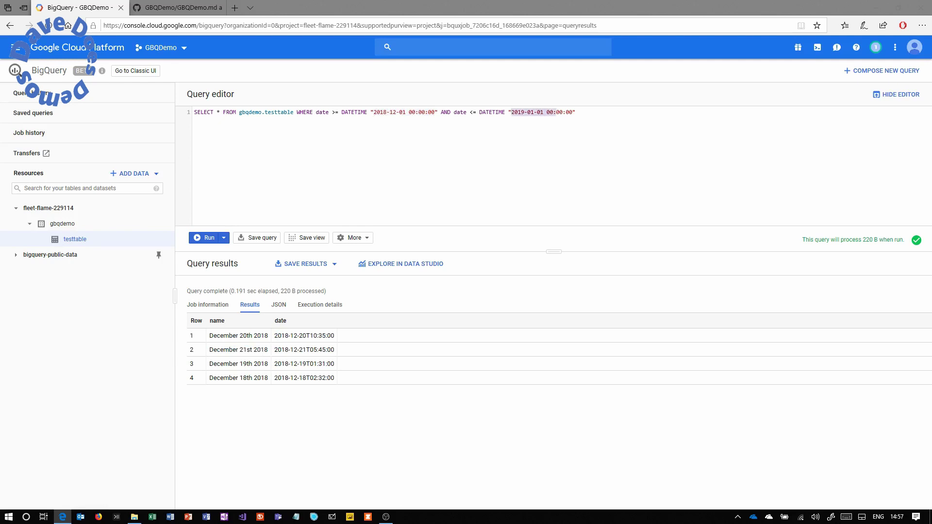
left_click(597, 111)
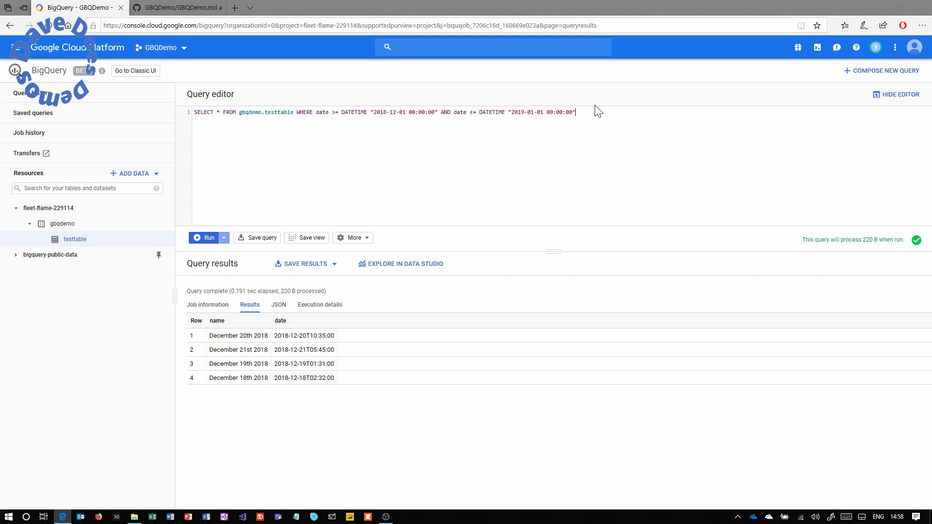
left_click(576, 113)
key("ctrl+a")
left_click(585, 121)
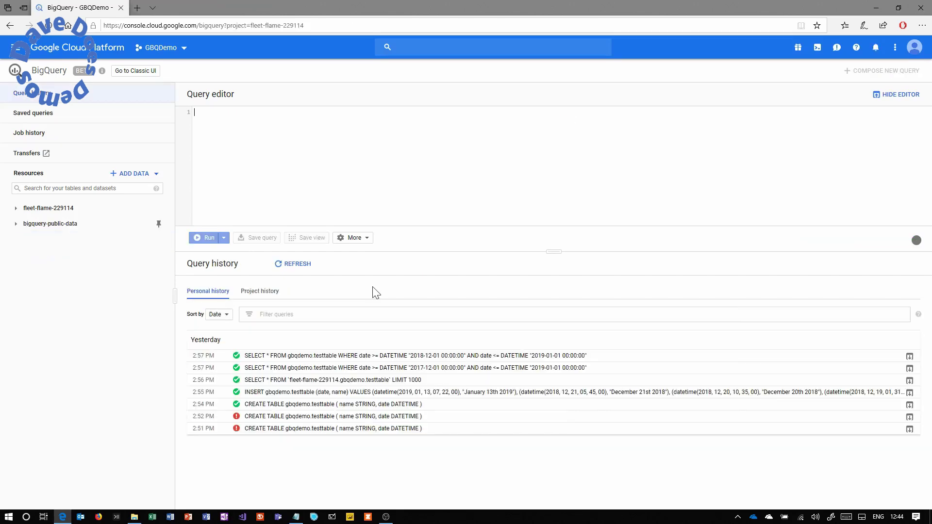
Go to the project's APIs & Services credentials and start creating a service account key.
left_click(15, 50)
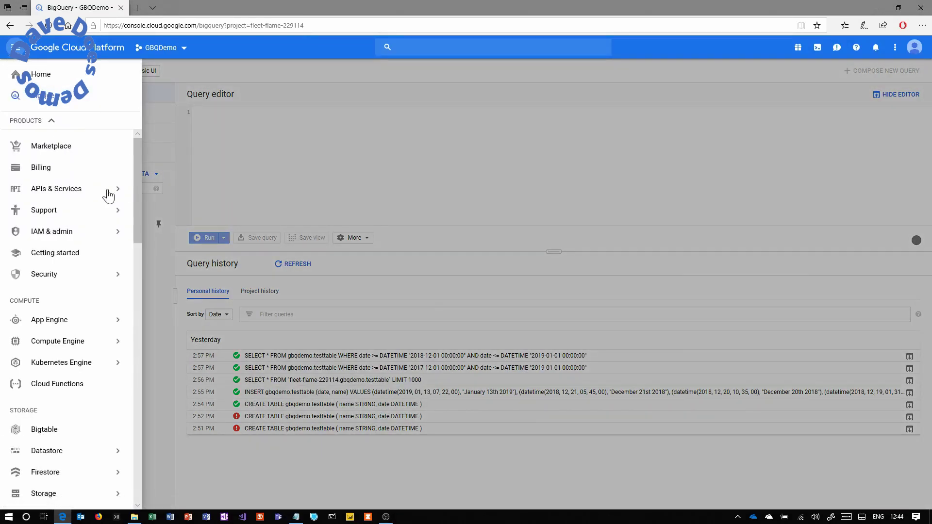
mouse_move(107, 192)
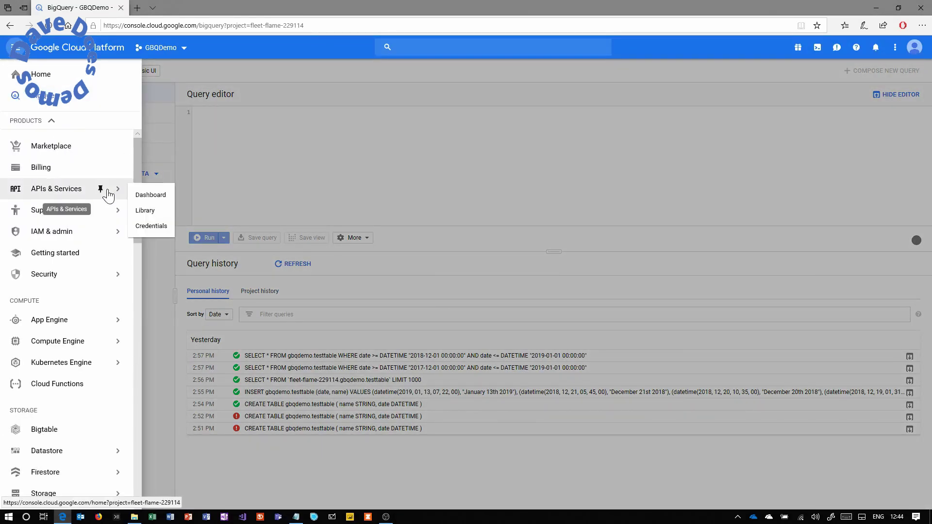
left_click(155, 230)
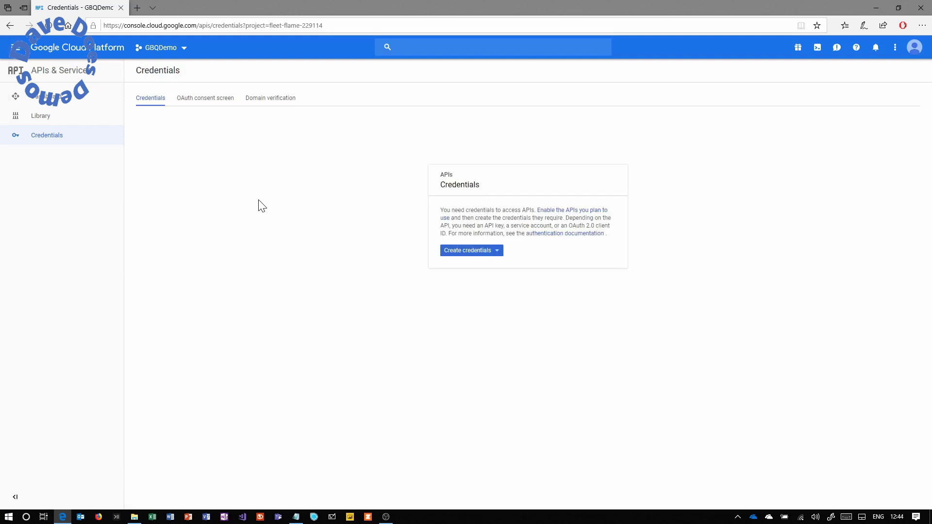
left_click(483, 253)
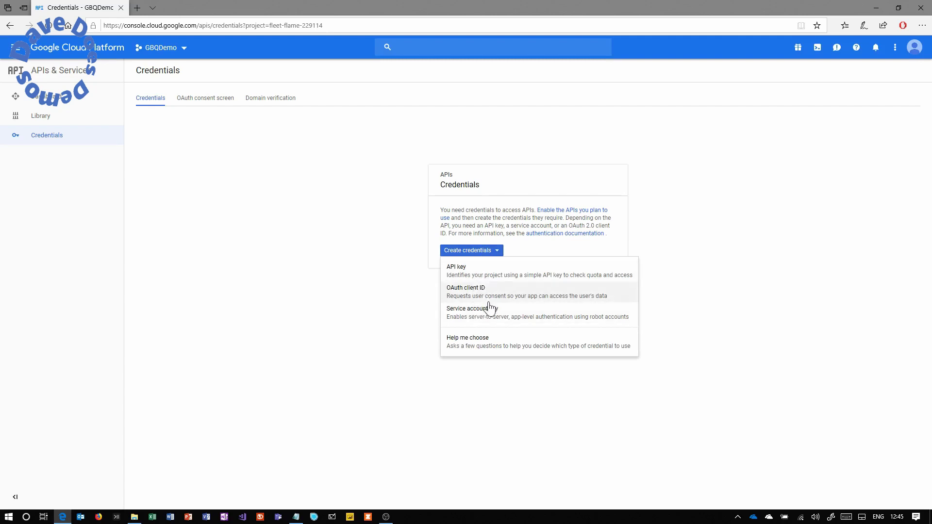
left_click(507, 315)
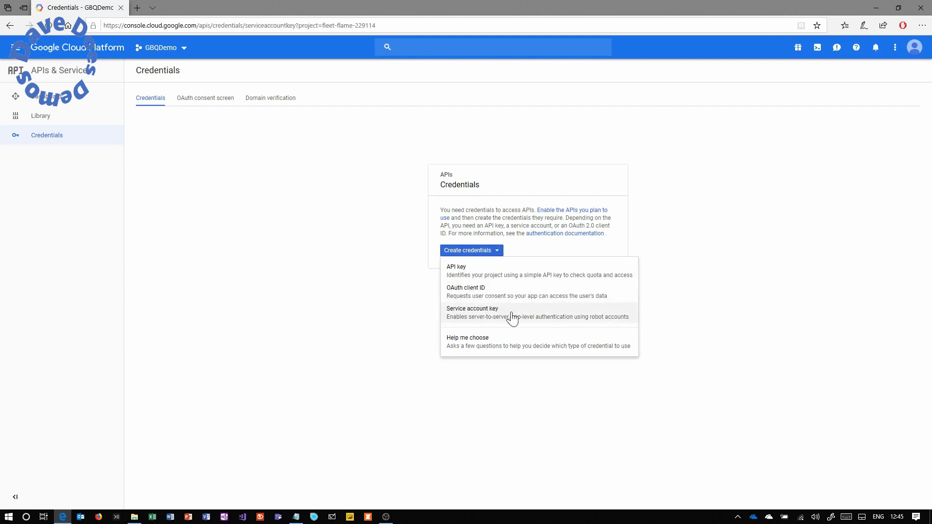
Choose a new service account for the key and name it datafactory.
left_click(162, 118)
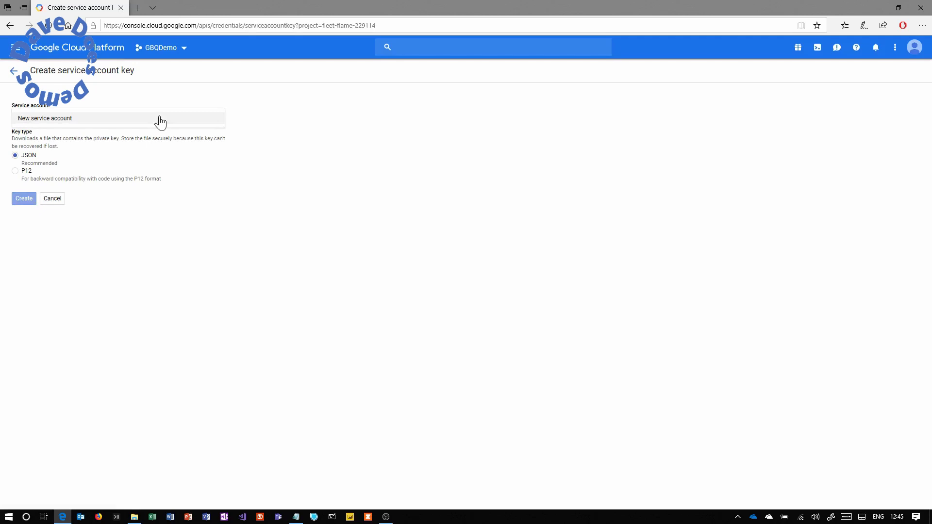
left_click(141, 122)
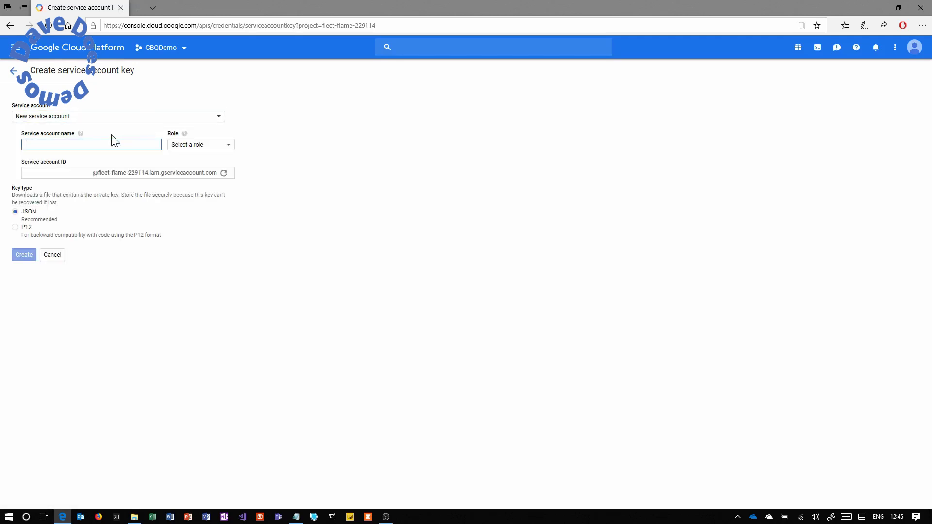
type("datag")
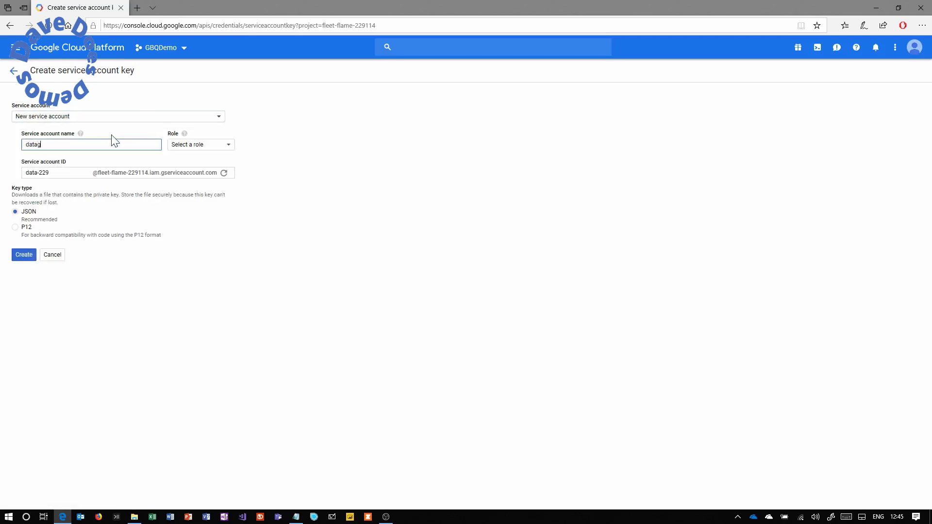
key("BackSpace")
type("factory")
Assign the BigQuery Admin role to the datafactory service account.
left_click(197, 145)
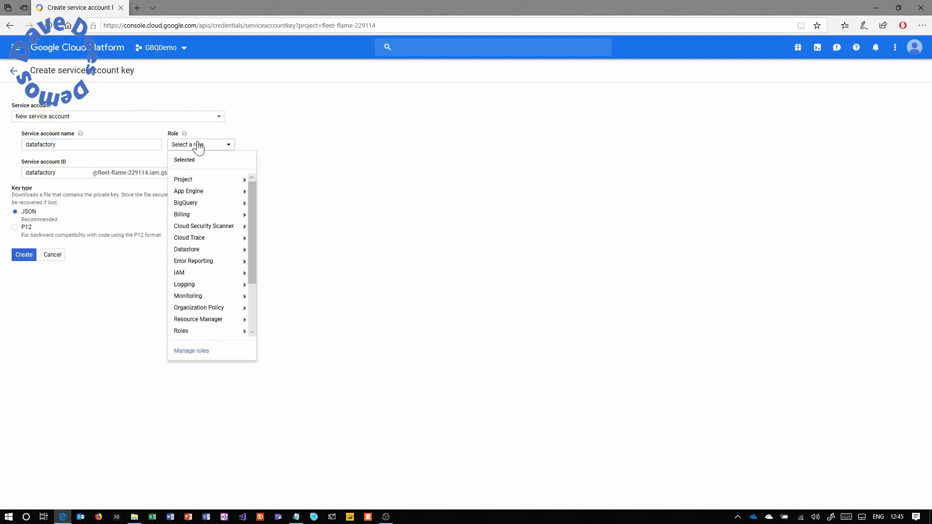
mouse_move(239, 203)
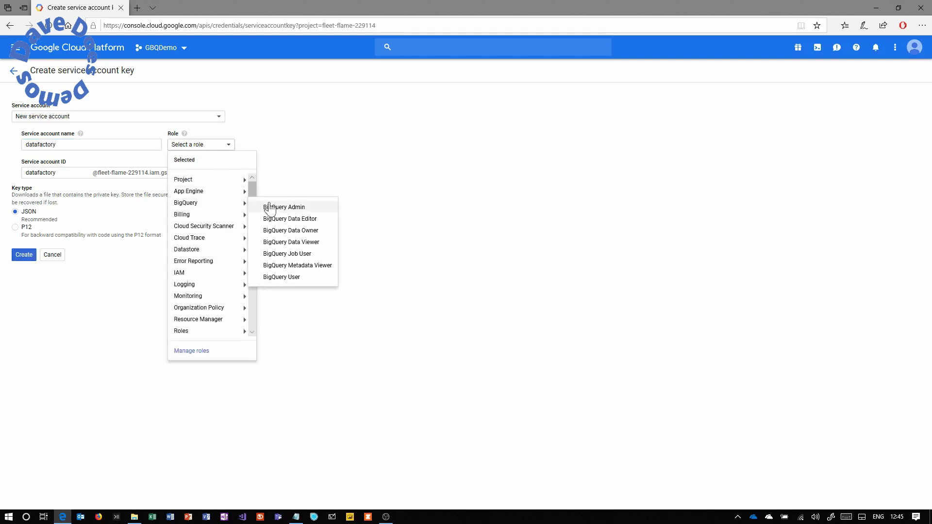
left_click(311, 208)
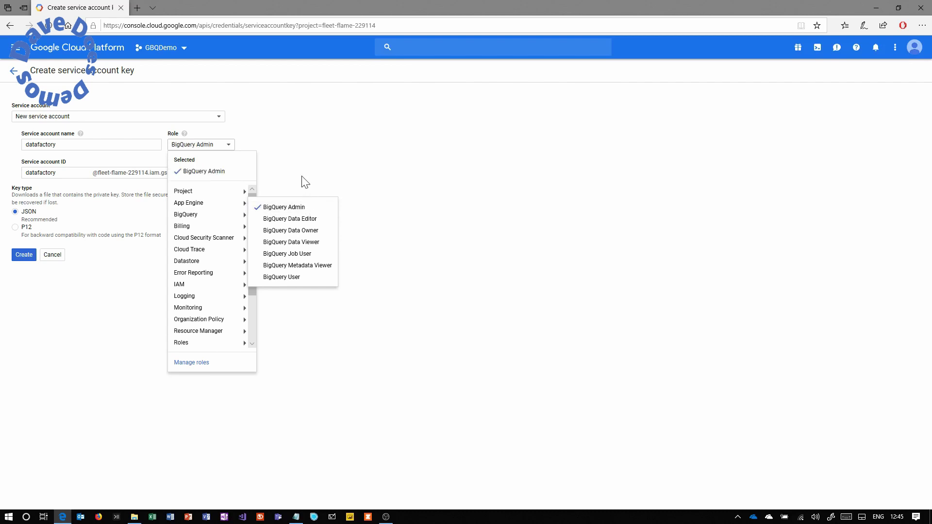
left_click(224, 148)
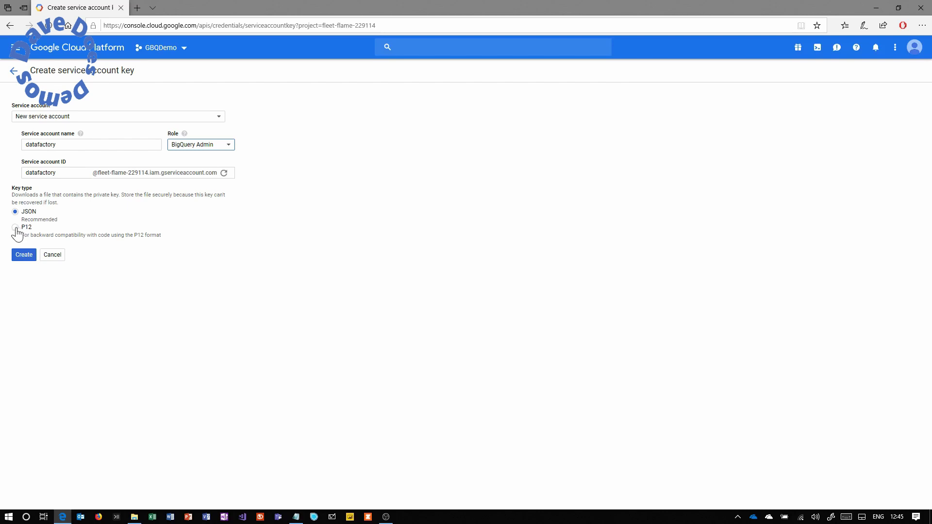
Create the datafactory service account key with the P12 key type and dismiss the private key password dialog.
key("Tab")
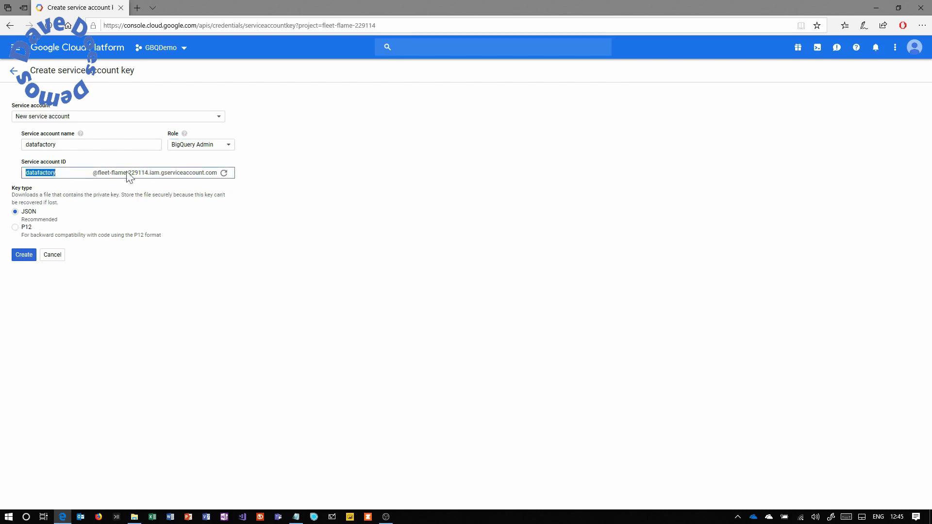
left_click(28, 232)
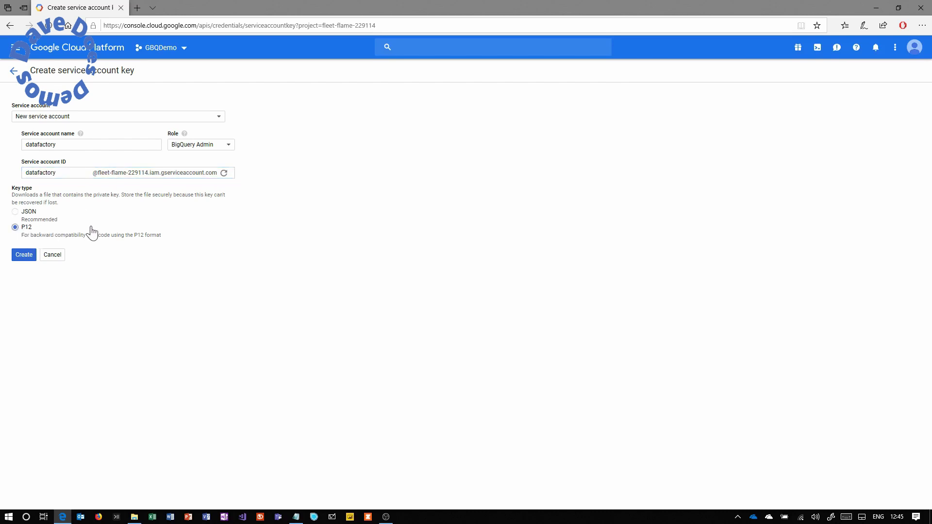
left_click(24, 257)
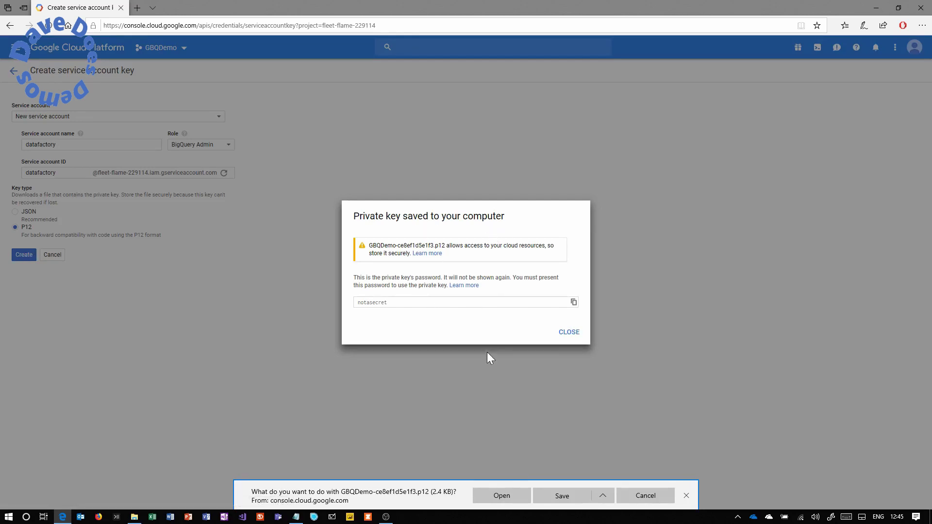
left_click(568, 338)
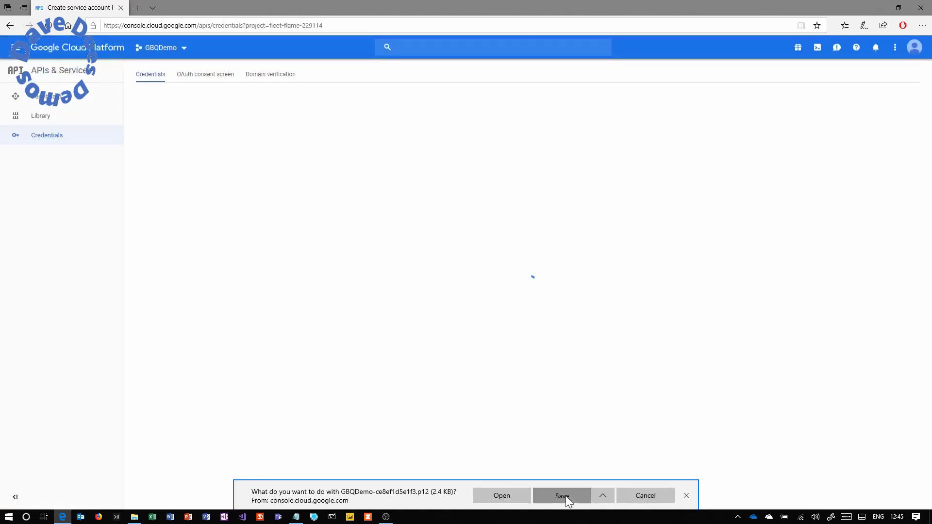
Save the P12 key file and copy the datafactory service account's email from the service accounts list into Notepad.
left_click(565, 497)
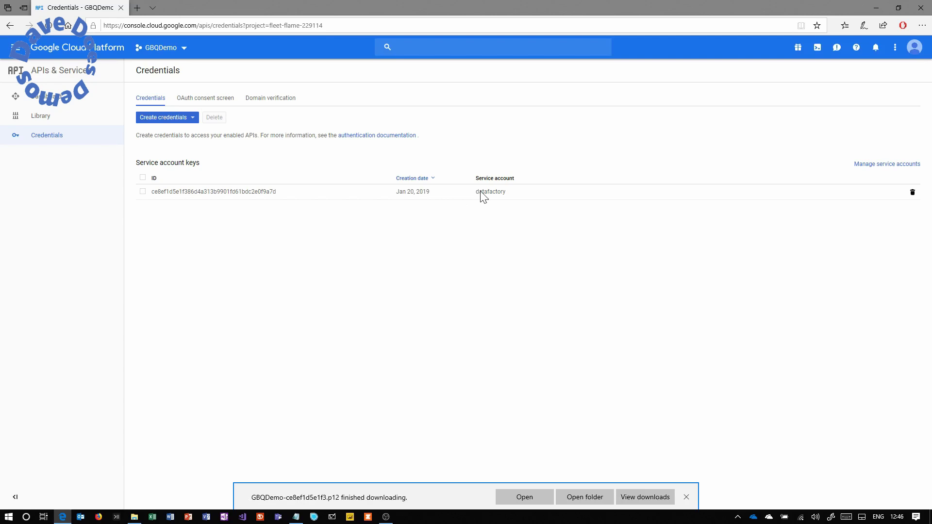
left_click(879, 165)
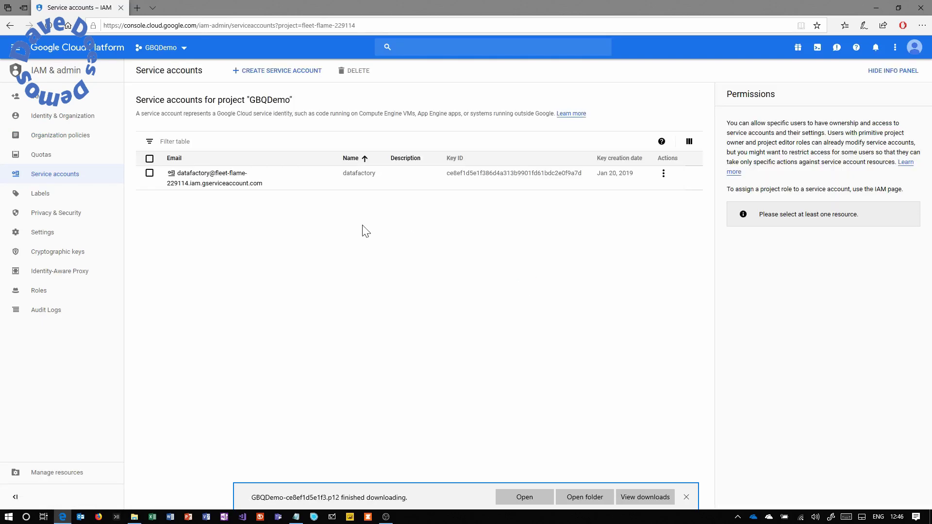
left_click_drag(264, 189, 177, 175)
key("ctrl+c")
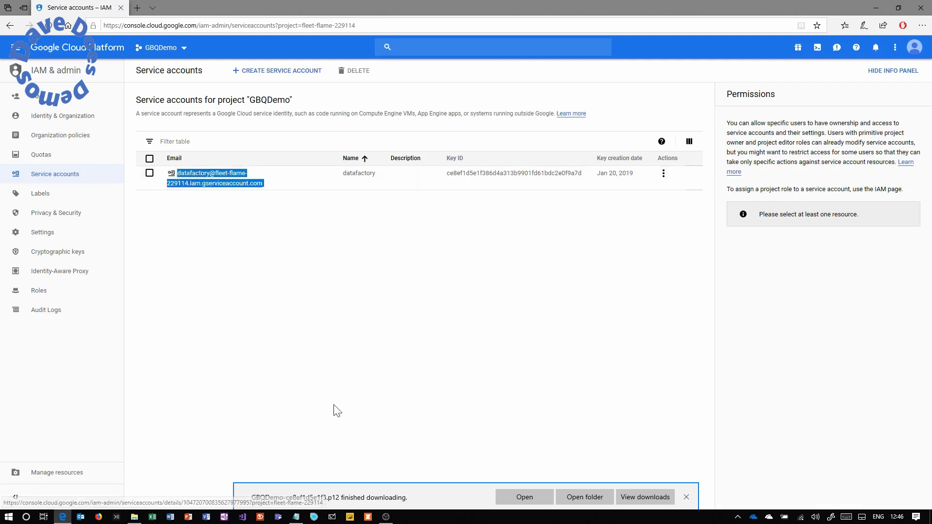
left_click(296, 516)
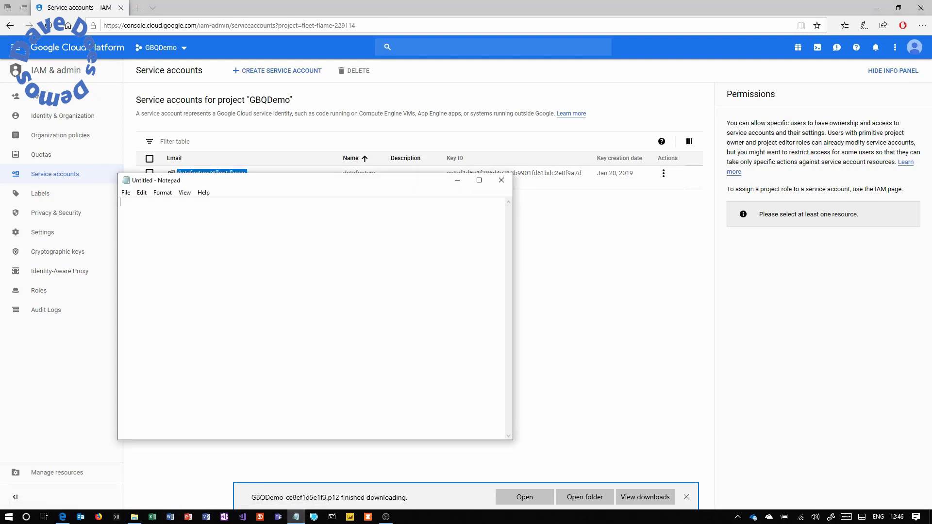
key("ctrl+v")
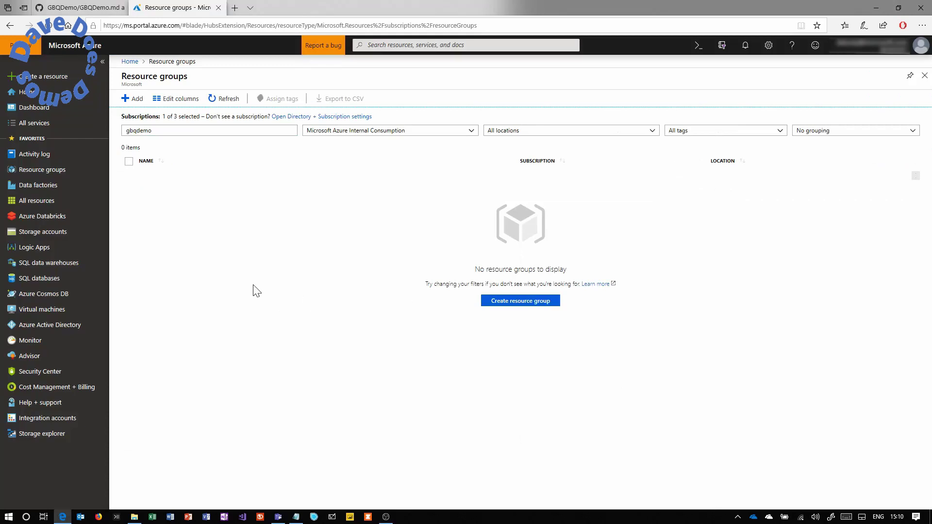
Create an Azure resource group named GBQDemo in the Microsoft Azure Internal Consumption subscription, Central US region.
left_click(137, 99)
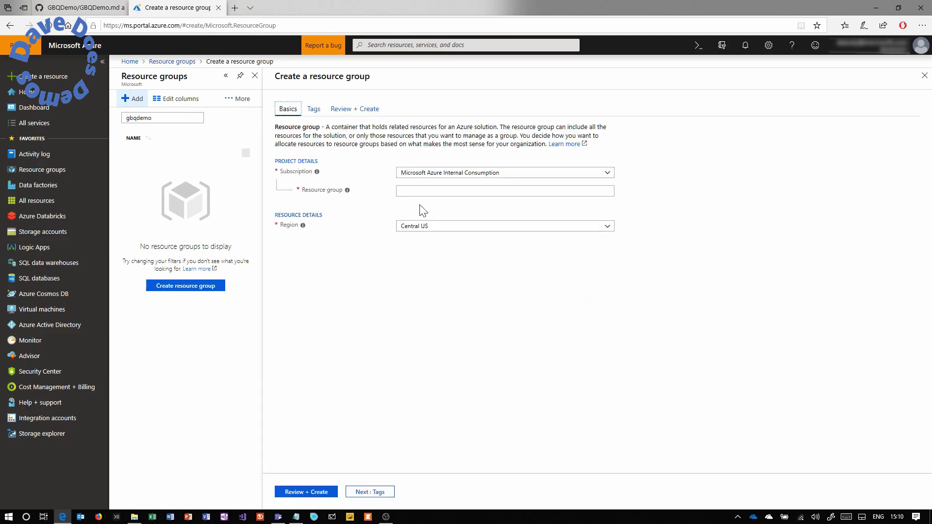
left_click(427, 190)
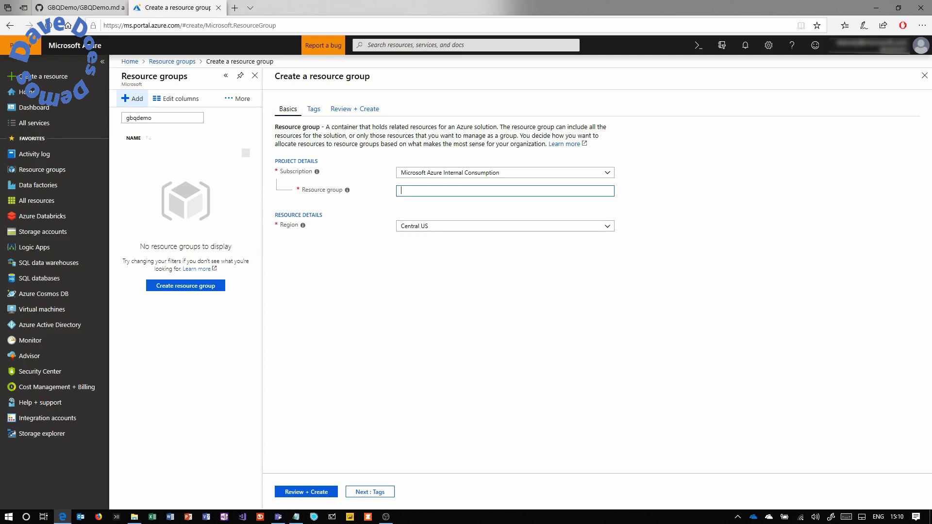
type("GBQDemo")
left_click(312, 493)
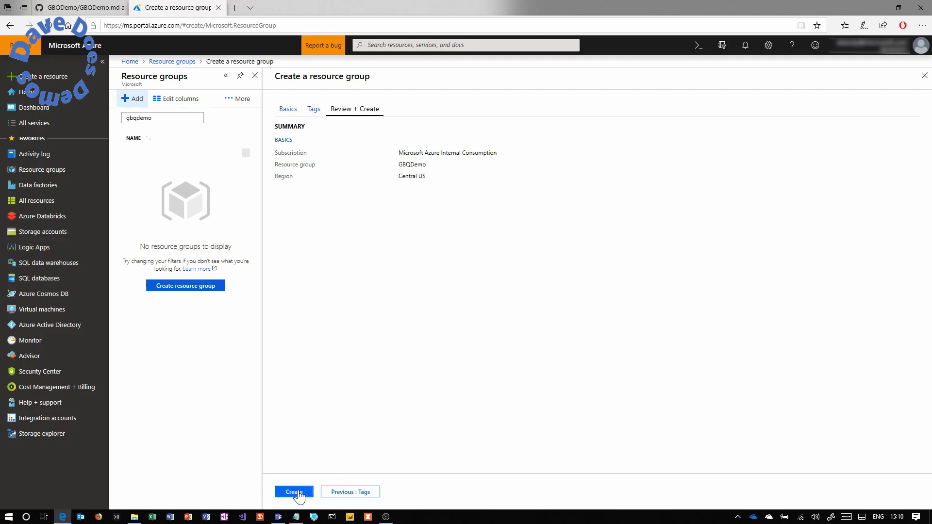
left_click(294, 491)
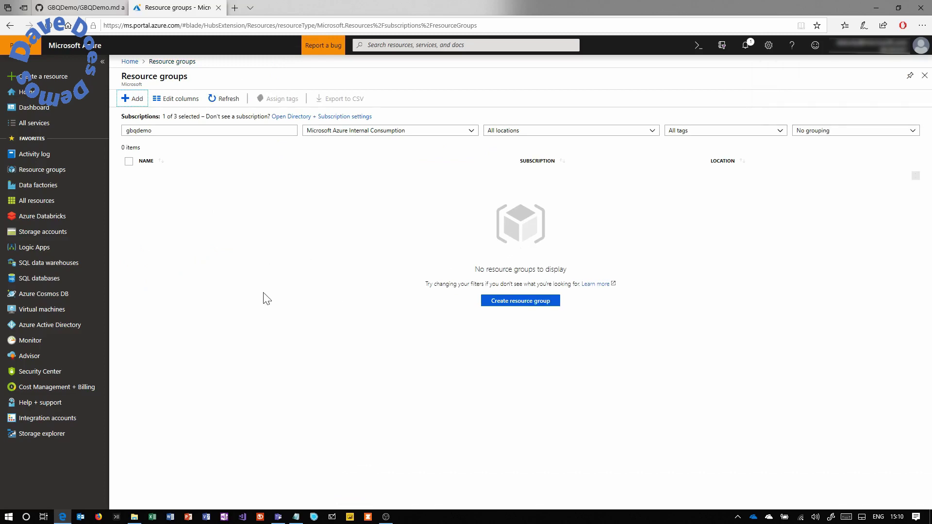
Refresh the resource groups, open GBQDemo, and start creating a Microsoft Data Factory resource found by searching for "data factory".
left_click(230, 103)
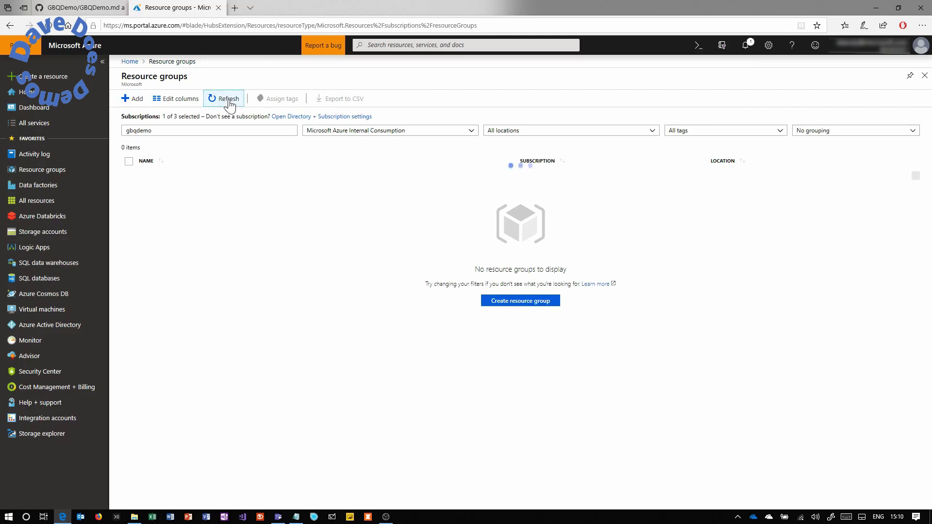
left_click(173, 180)
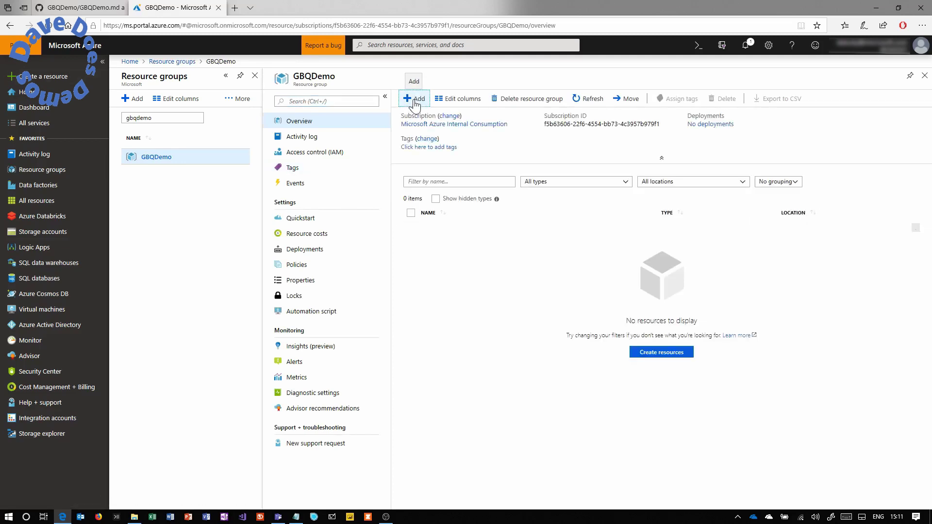
left_click(415, 100)
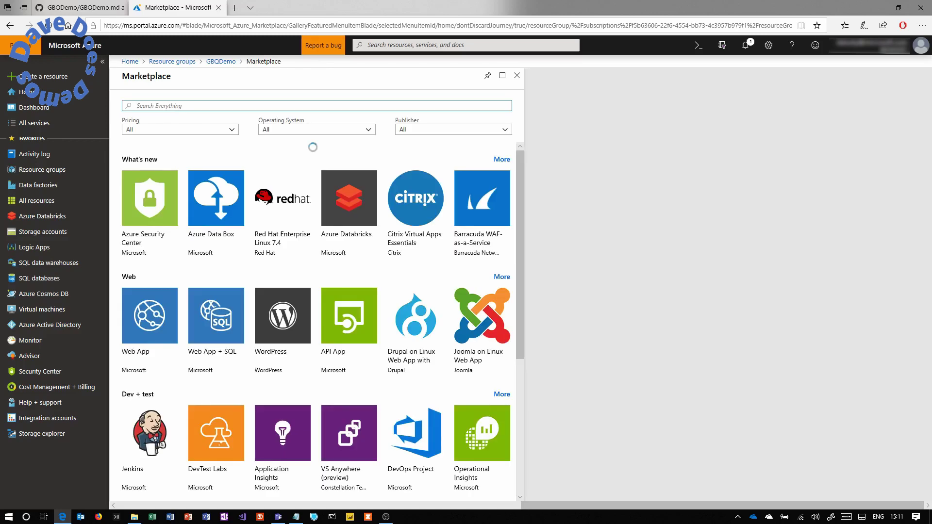
type("data factory")
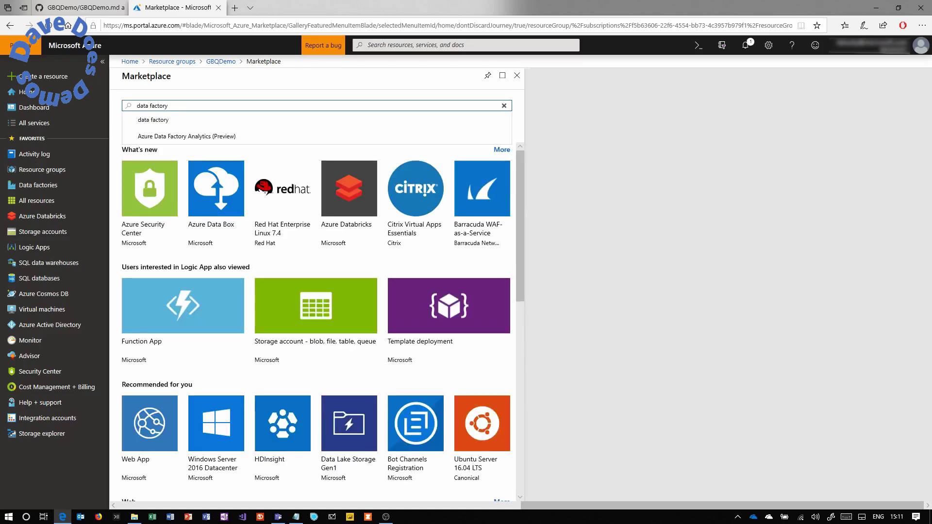
left_click(203, 121)
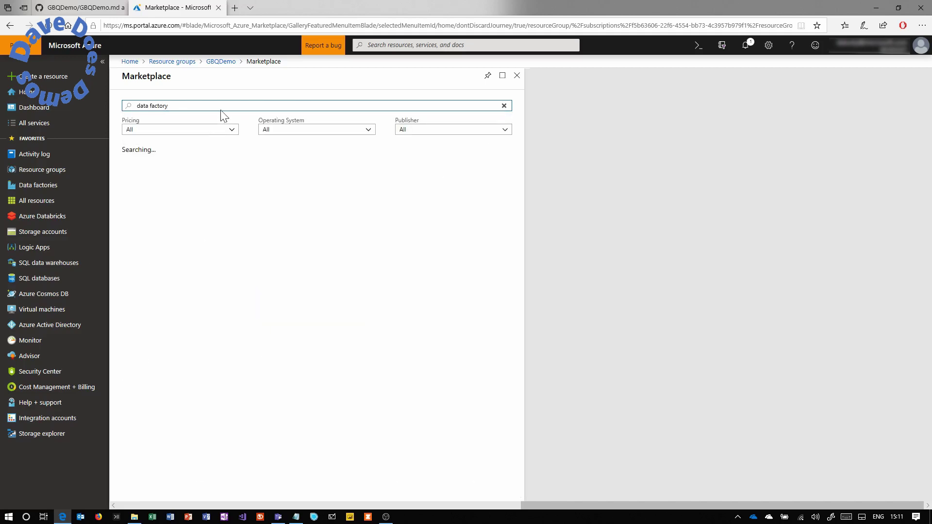
left_click(193, 196)
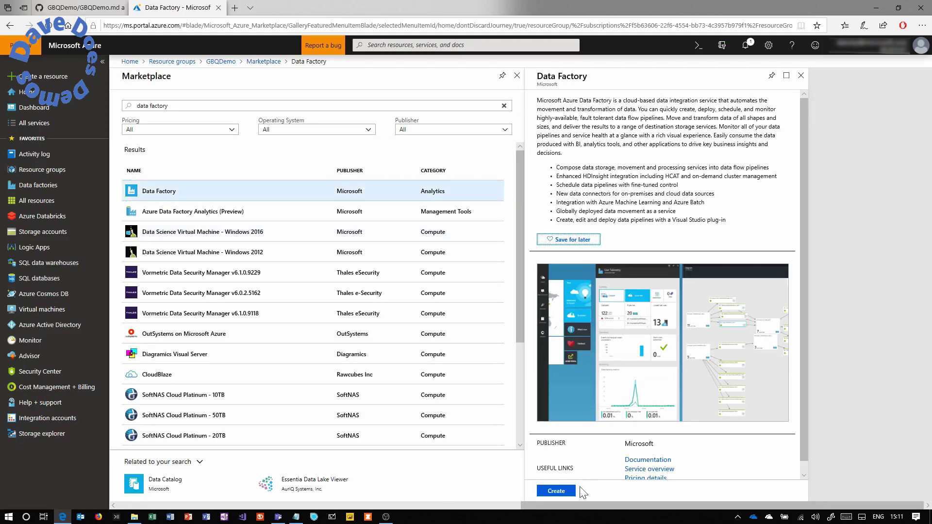
left_click(556, 491)
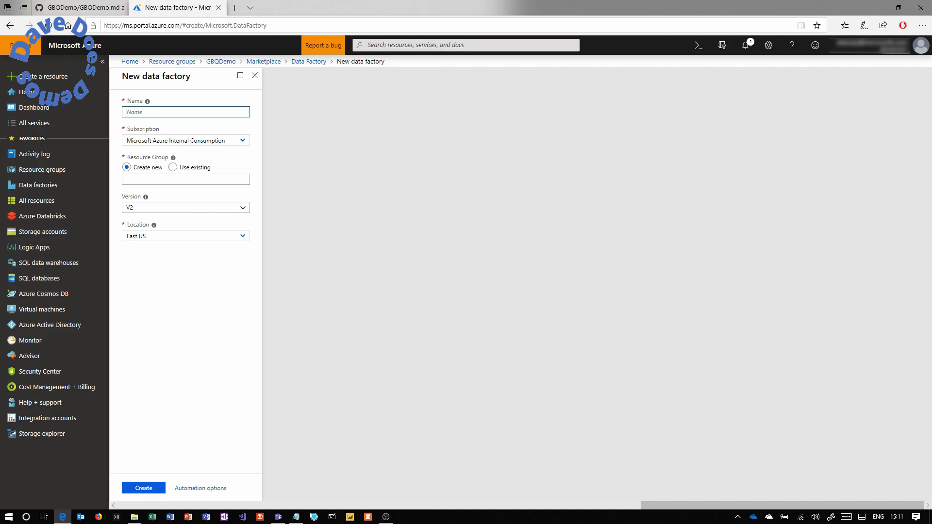
Name the data factory GBQDemo and assign it to the existing GBQDemo resource group.
type("GBQDemo")
left_click(173, 167)
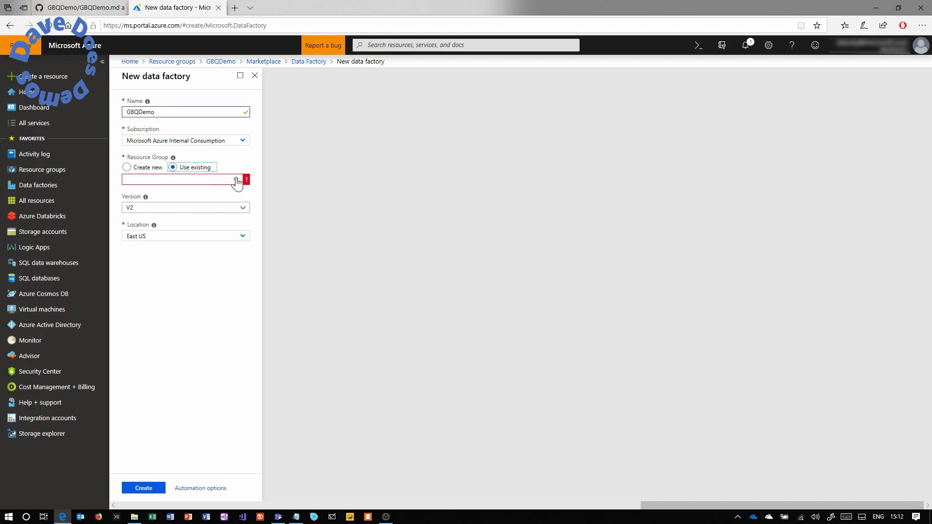
left_click(194, 180)
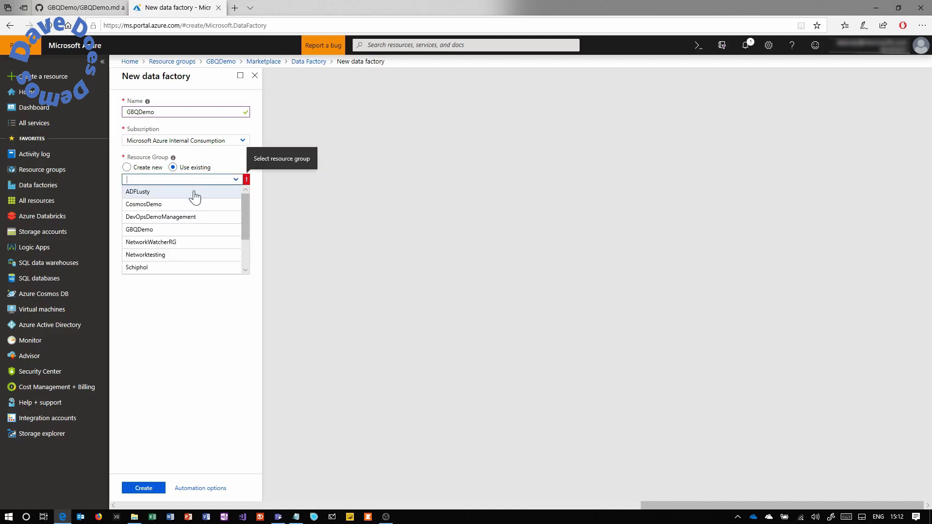
left_click(159, 229)
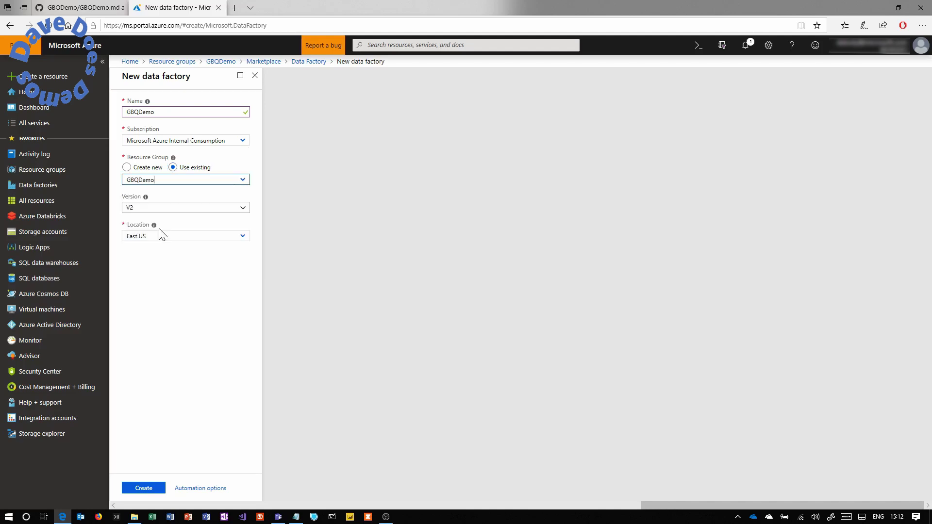
Create the data factory with version V2 and the location East US.
left_click(173, 208)
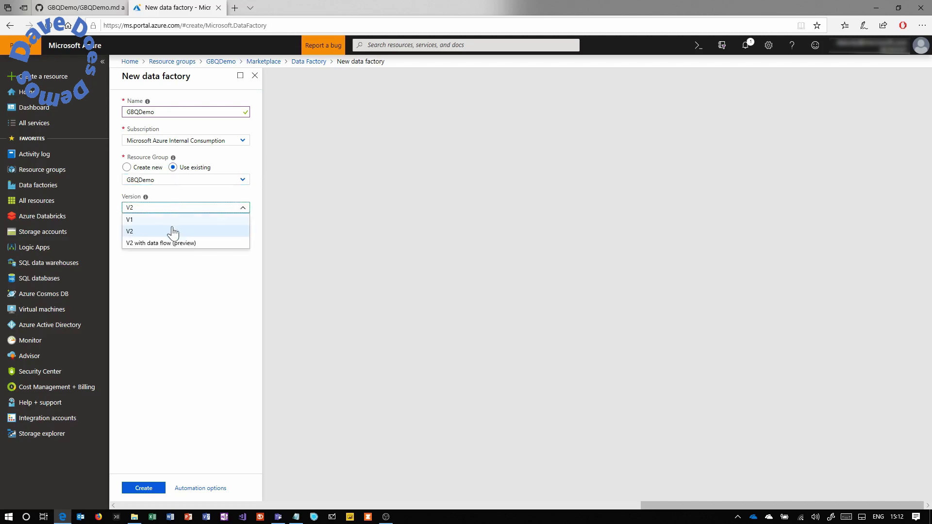
left_click(241, 208)
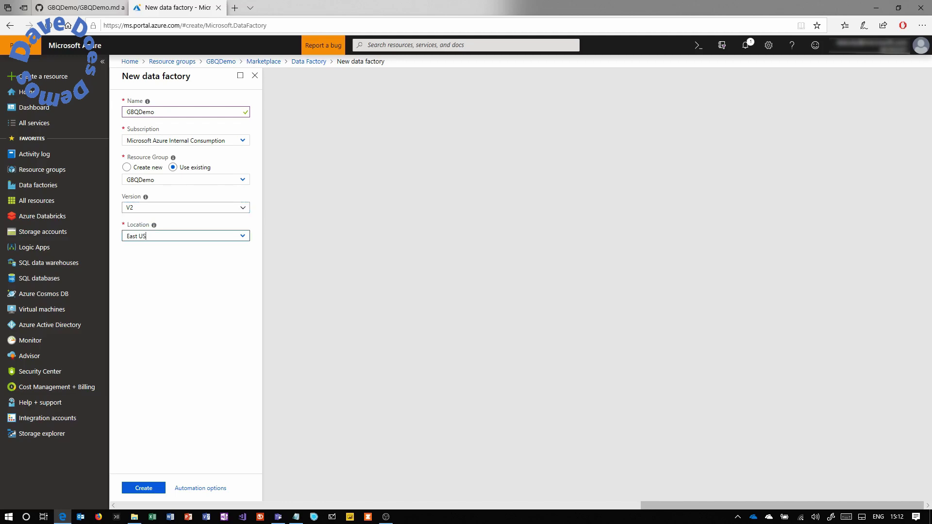
left_click(240, 237)
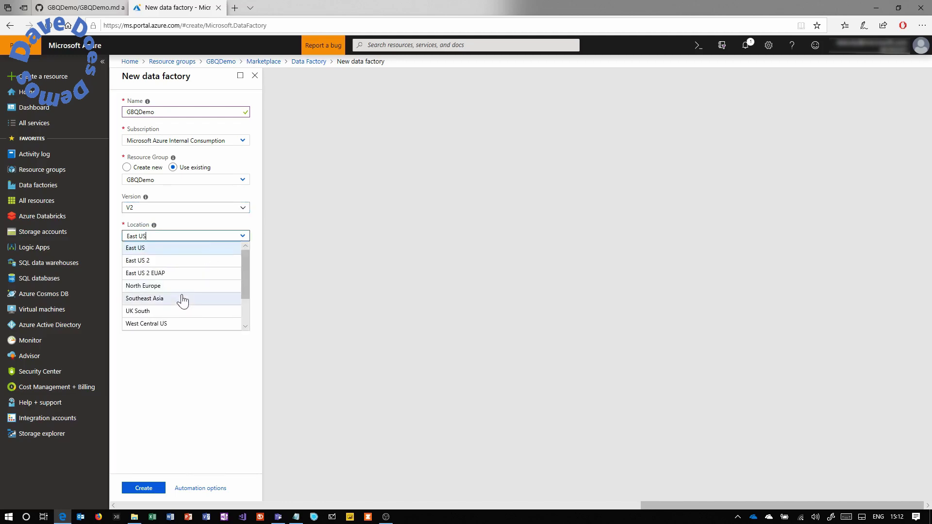
mouse_move(246, 269)
left_mouse_down()
mouse_move(239, 301)
mouse_move(243, 273)
left_mouse_up()
left_click(174, 248)
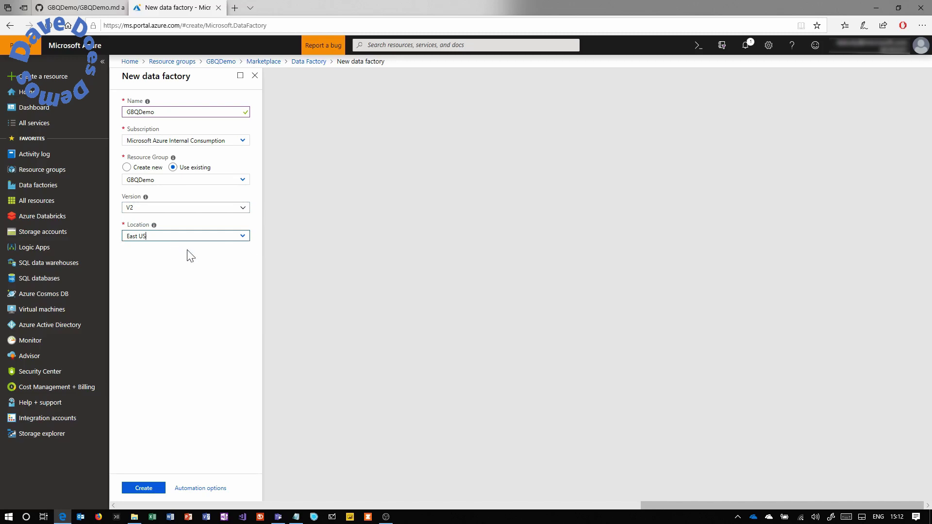
left_click(142, 491)
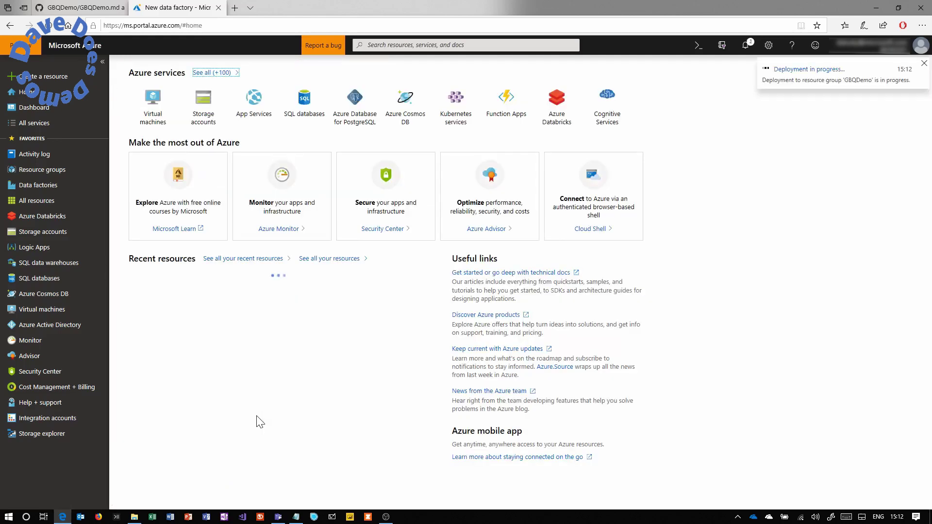
Find Microsoft's "Storage account - blob, file, table, queue" by searching for "storage account" and start creating it.
left_click(34, 77)
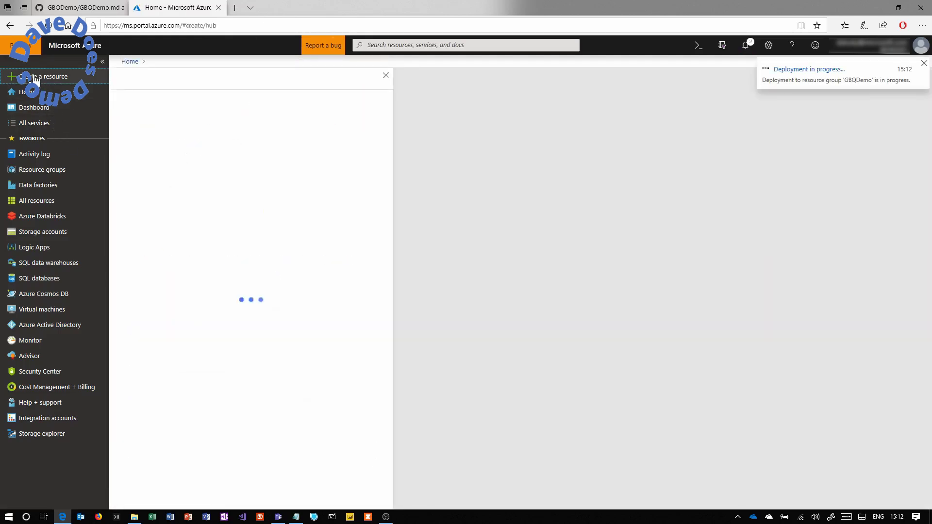
type("storage")
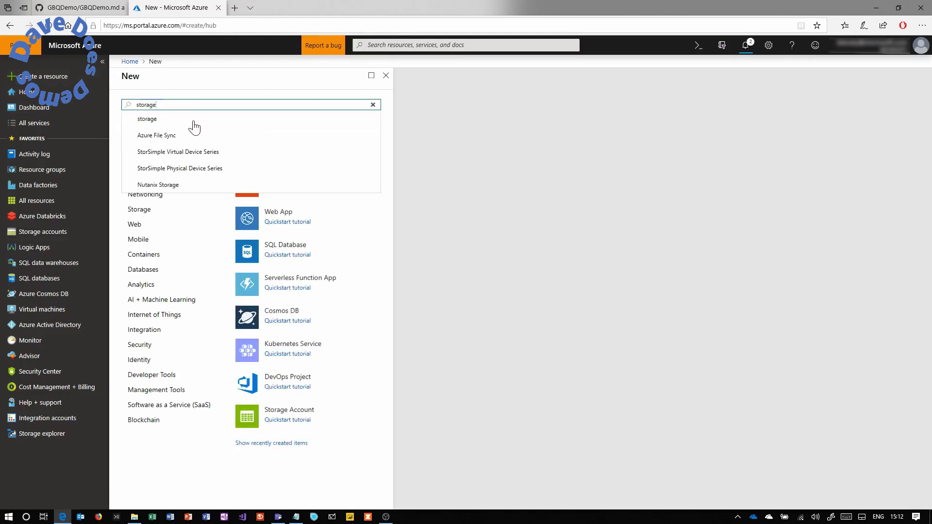
type(" account")
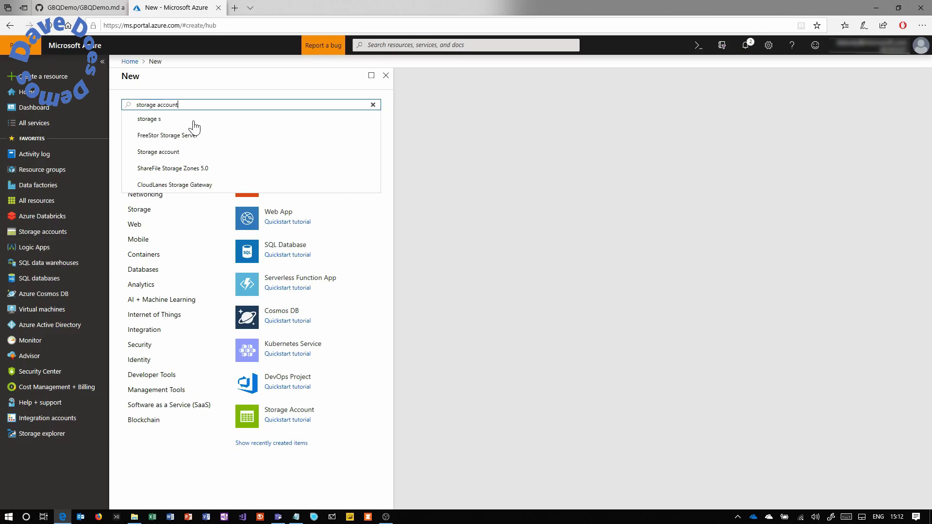
key("Return")
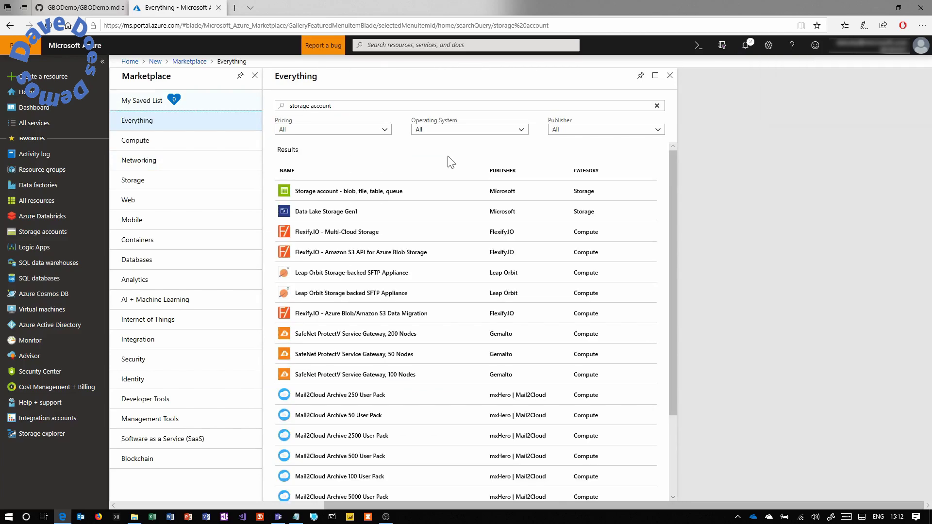
left_click(295, 200)
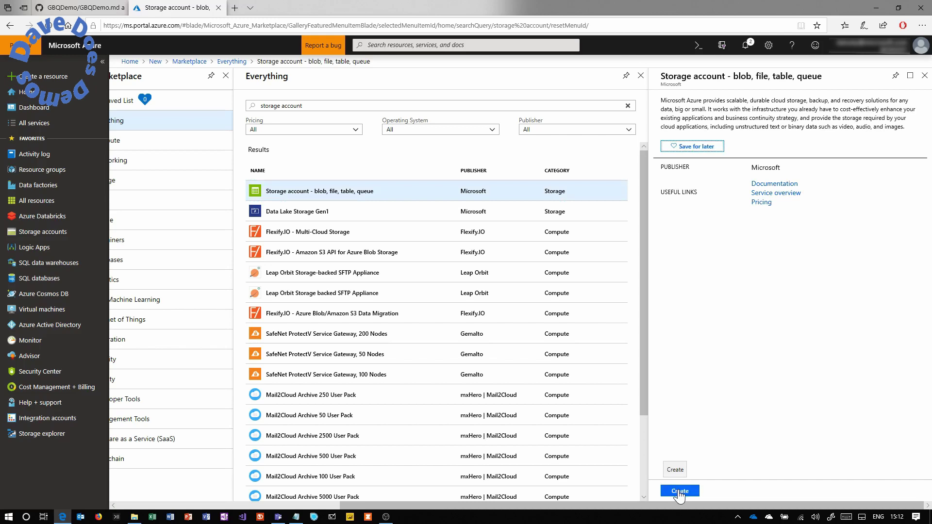
left_click(679, 492)
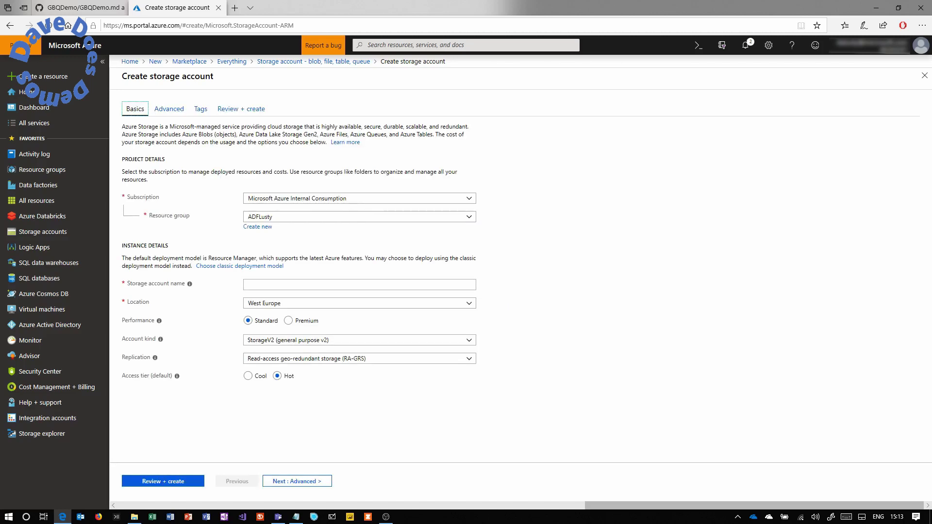
Assign the storage account to the GBQDemo resource group and name it gbqdemo in lowercase.
left_click(335, 216)
left_click(335, 287)
left_click(335, 286)
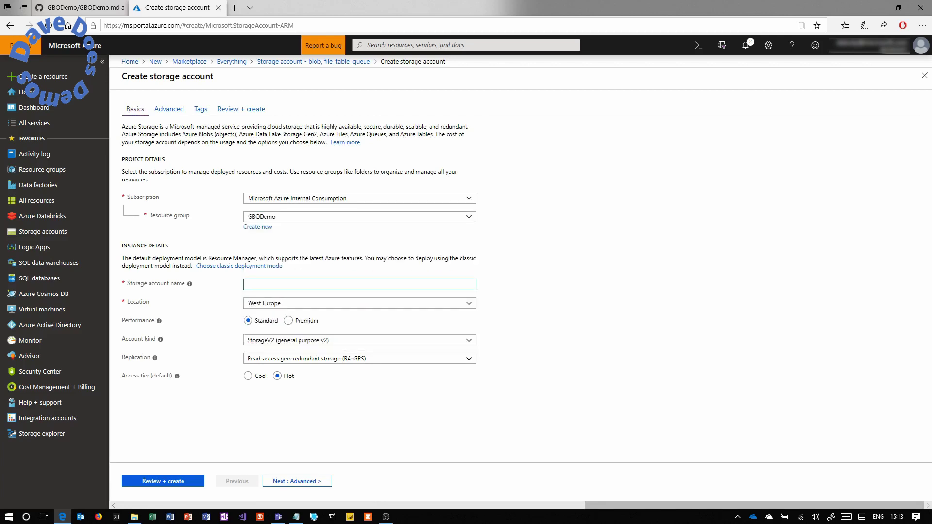
type("GBQDemo")
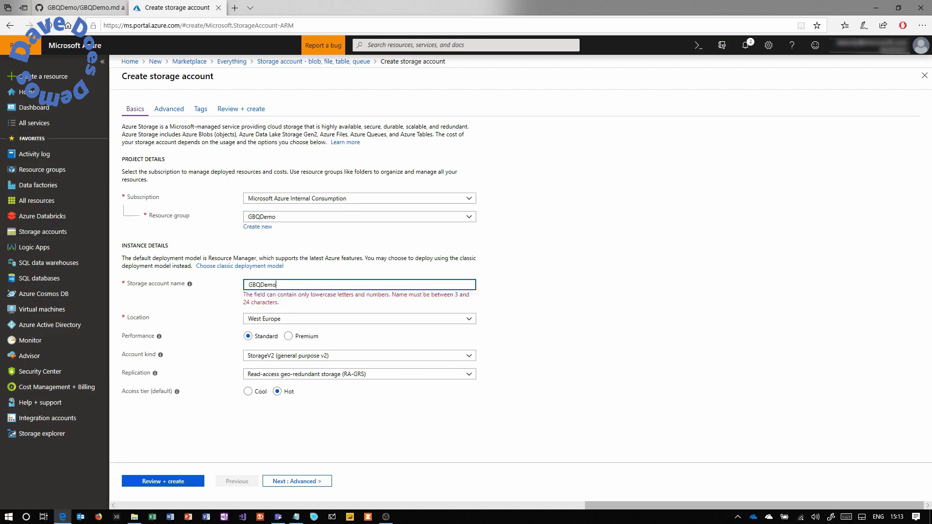
key("Home")
key("shift+Right")
key("shift+Right")
key("shift+Right")
key("shift+Right")
type("gbqd")
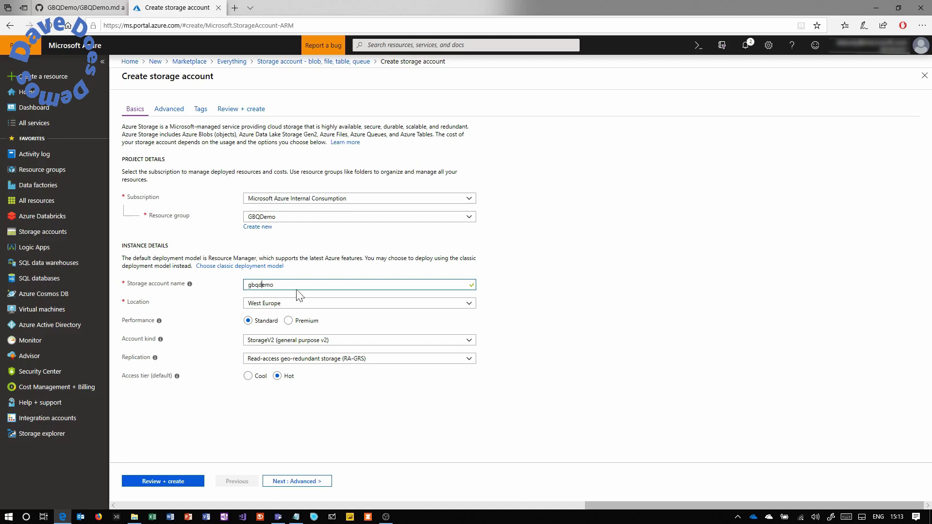
Set the storage account's location to East US and replication to locally-redundant storage (LRS), keeping Standard performance and the StorageV2 account kind.
left_click(467, 304)
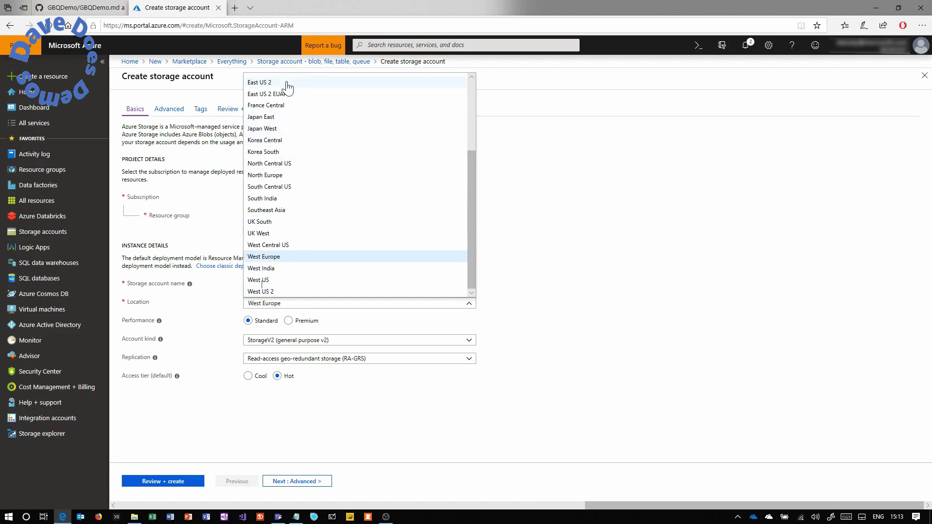
scroll(374, 106, "up", 3)
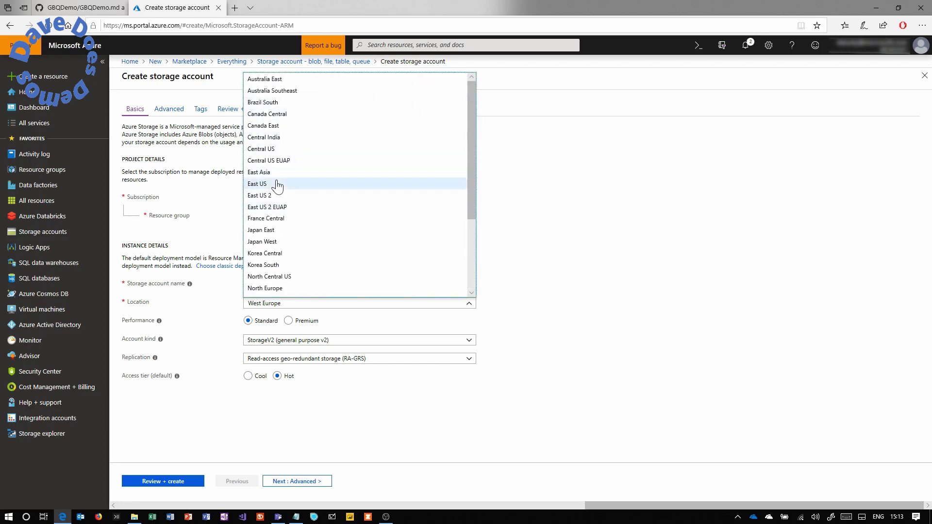
left_click(274, 184)
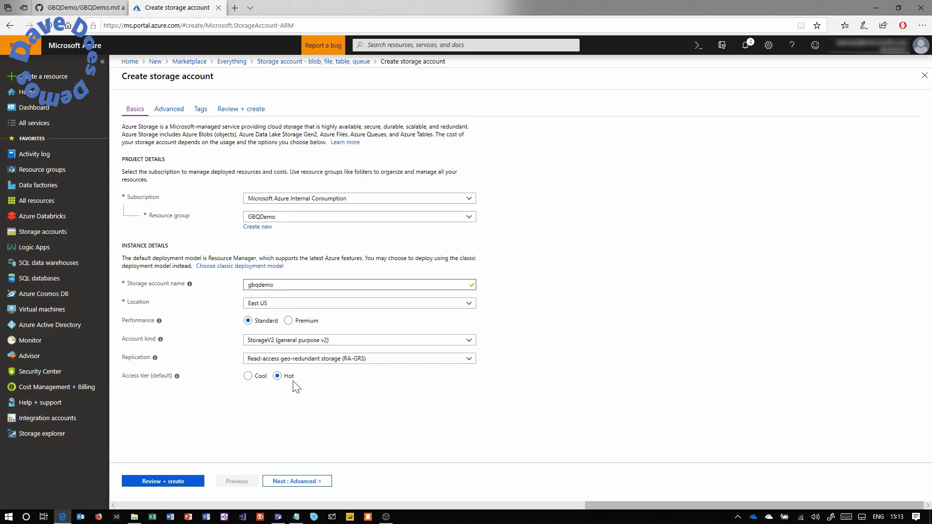
left_click(248, 321)
left_click(293, 344)
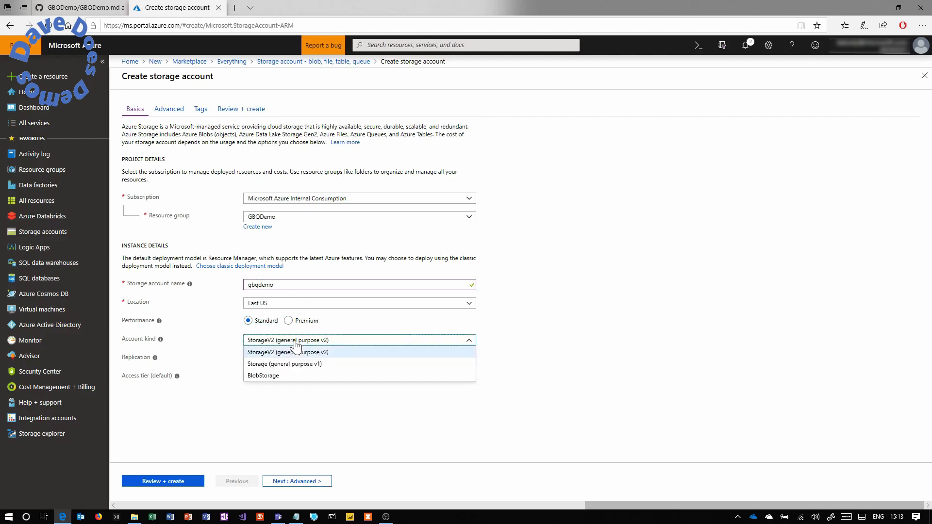
left_click(295, 343)
left_click(294, 360)
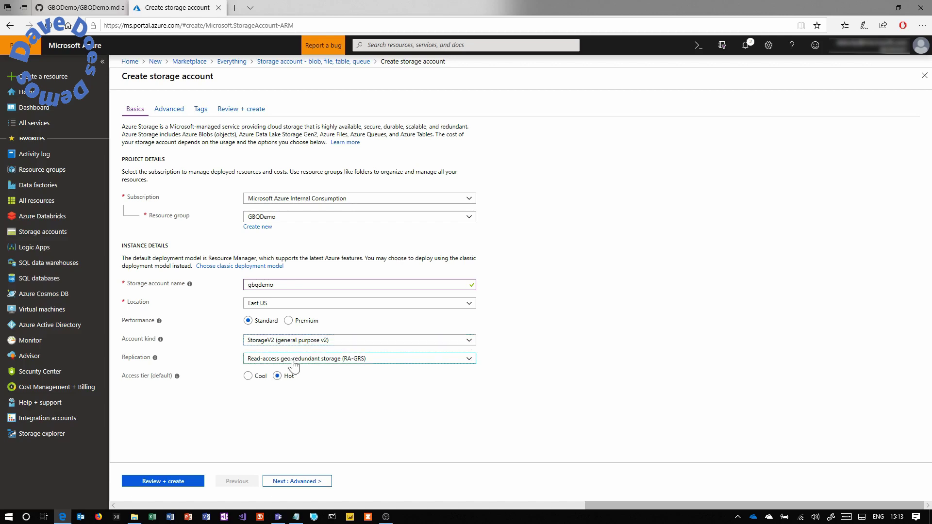
left_click(290, 371)
Keep the default advanced settings, validate the storage account configuration and create the account.
left_click(282, 481)
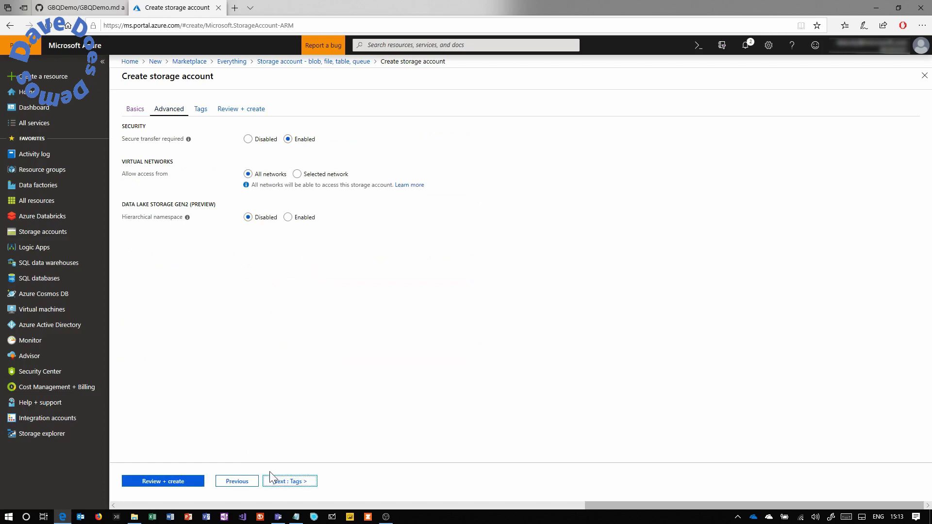
left_click(180, 482)
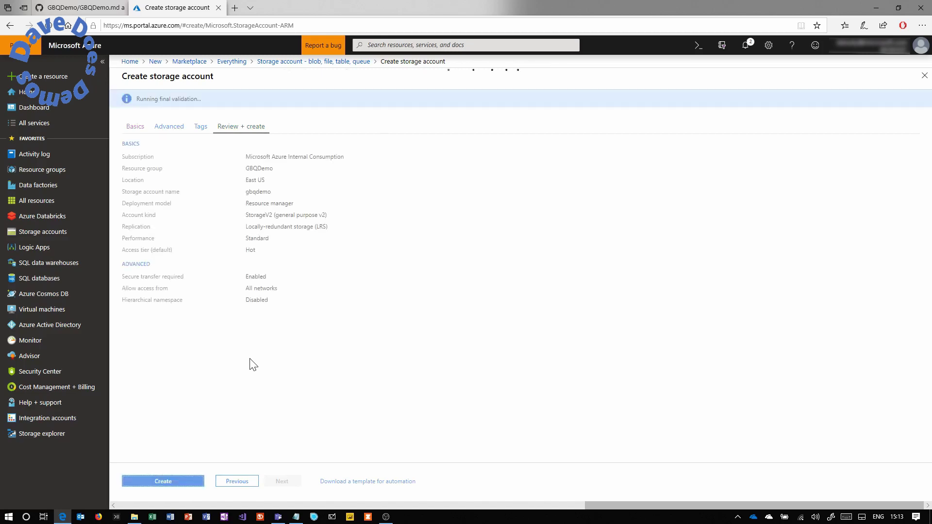
left_click(159, 485)
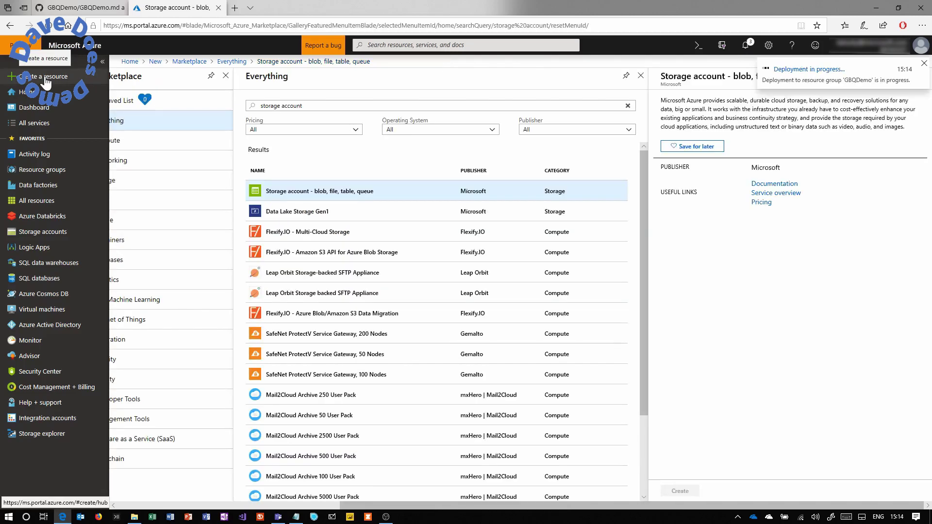
Search the Marketplace for "windows server 2016" and start creating Microsoft's Windows Server 2016 Datacenter virtual machine with the Resource Manager deployment model.
left_click(46, 83)
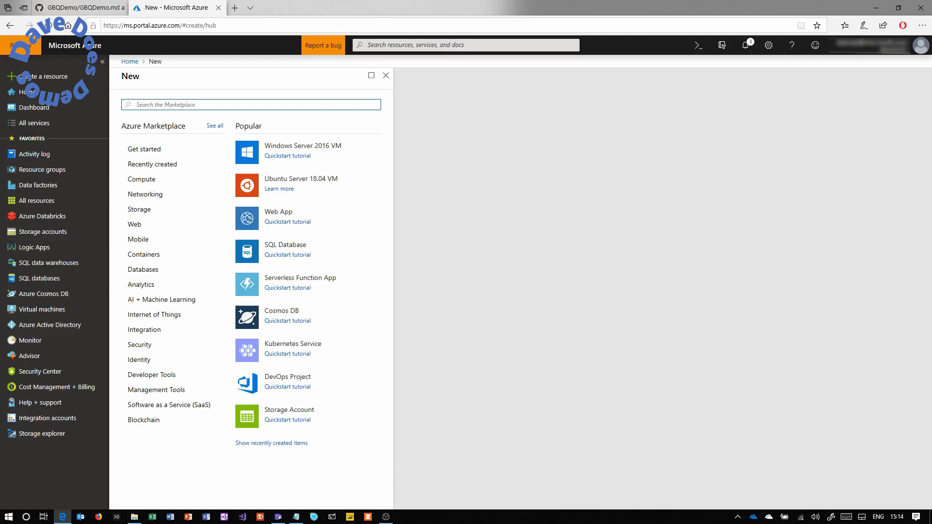
type("windows 2")
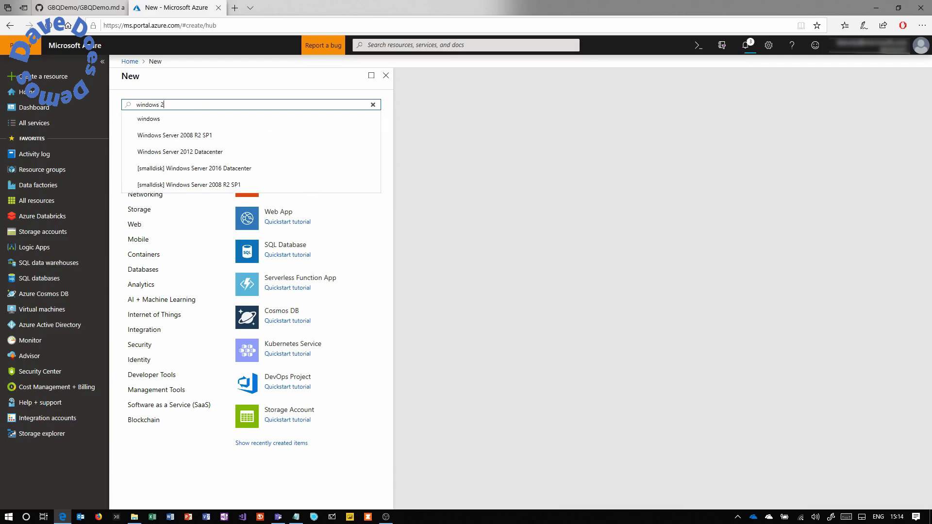
type("016")
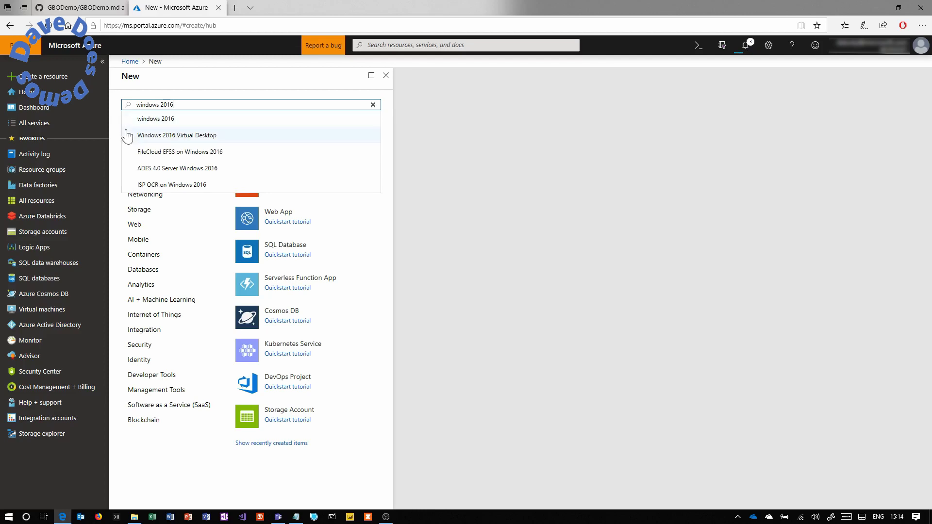
left_click(161, 104)
type("server")
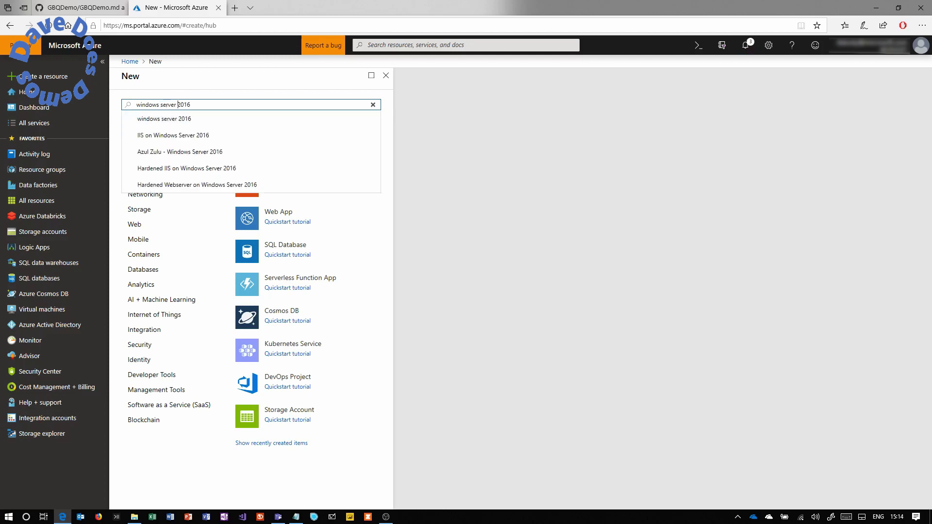
key("Return")
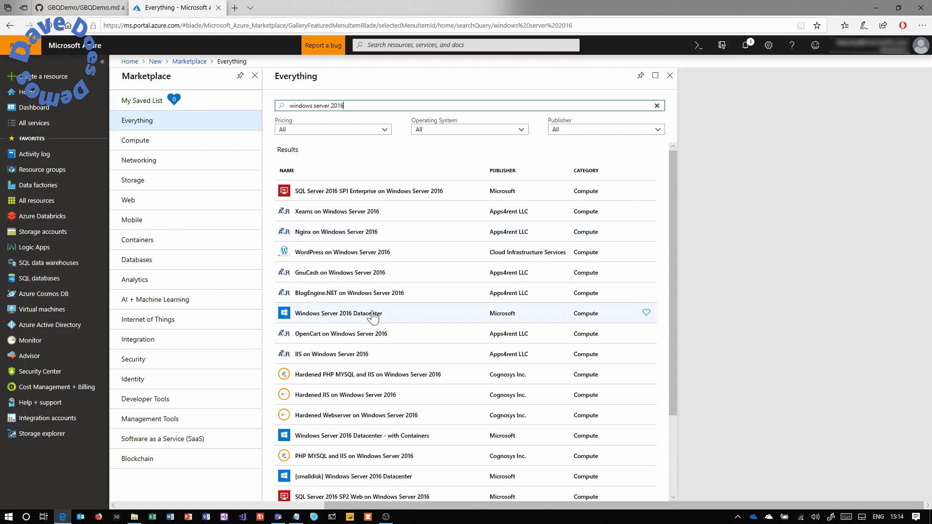
left_click(412, 316)
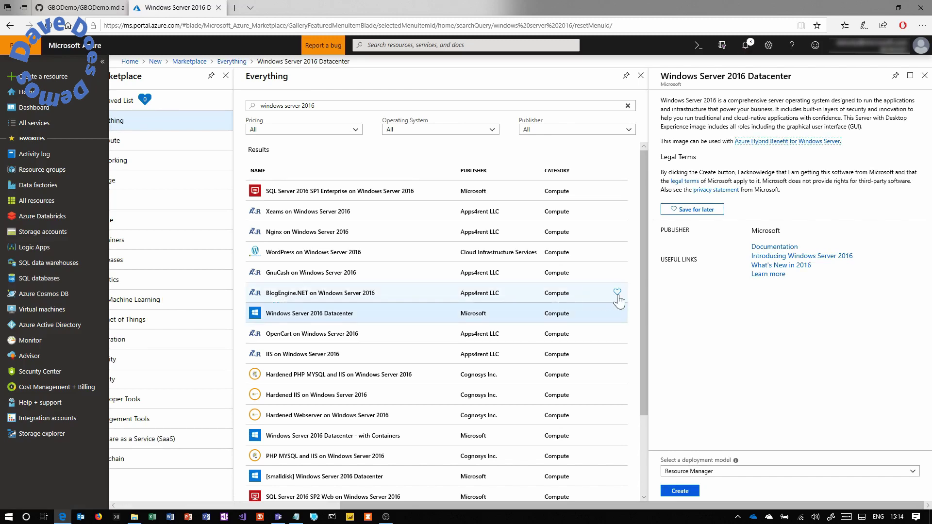
left_click(680, 493)
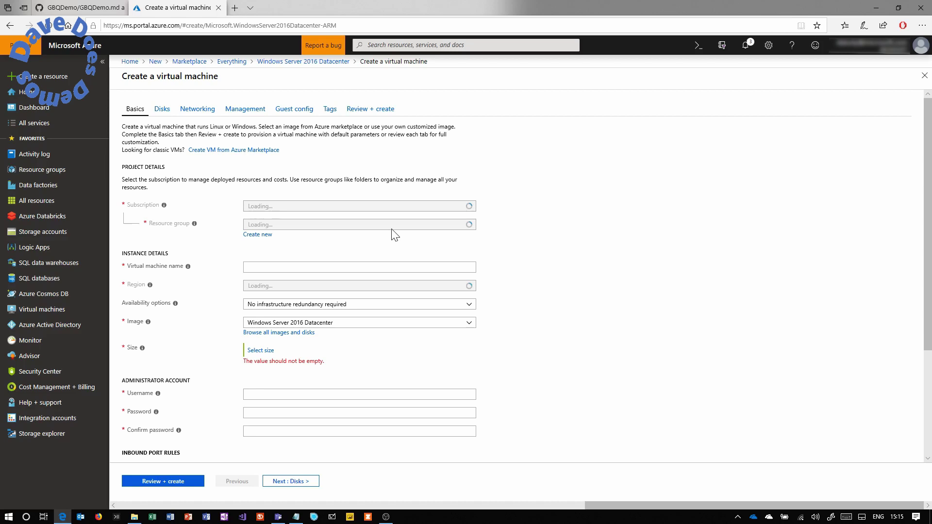
Name the virtual machine GBQDemo in the GBQDemo resource group and set its region to East US.
left_click(359, 267)
type("GBQ")
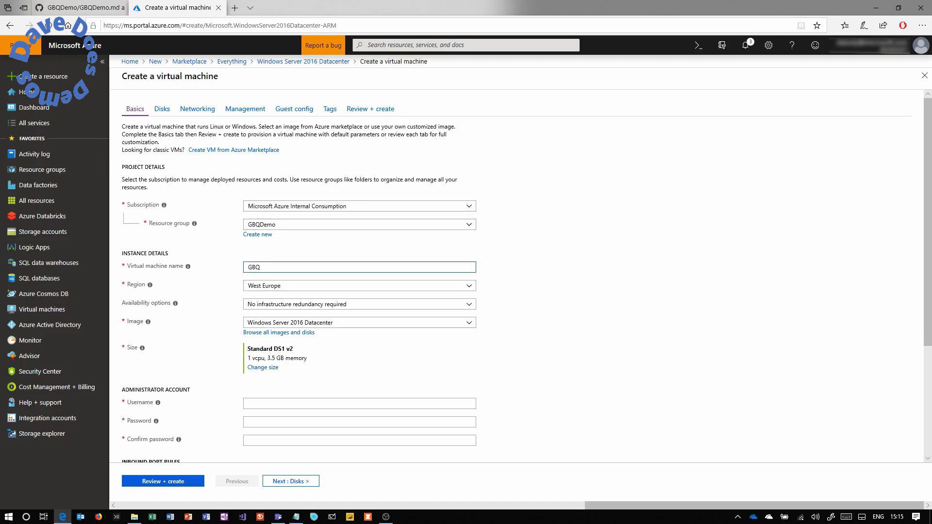
type("Demo")
Set the virtual machine's administrator username to davedoesdemos and enter and confirm the administrator password.
left_click(335, 403)
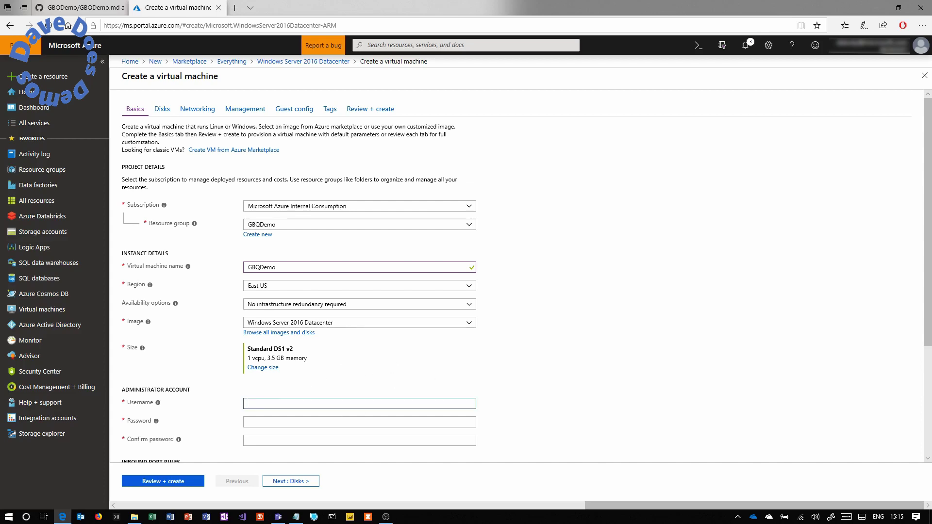
type("davedoesdemos")
left_click(303, 421)
type("••••••••")
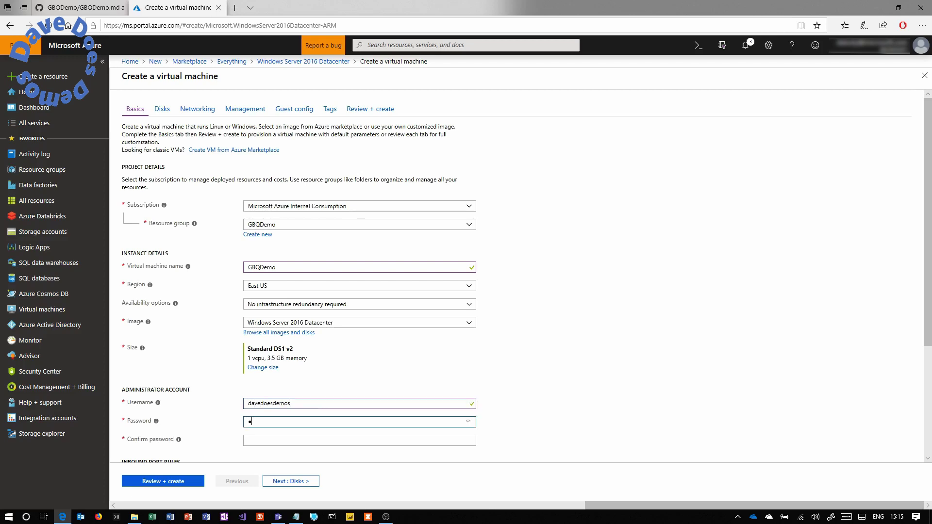
type("••••")
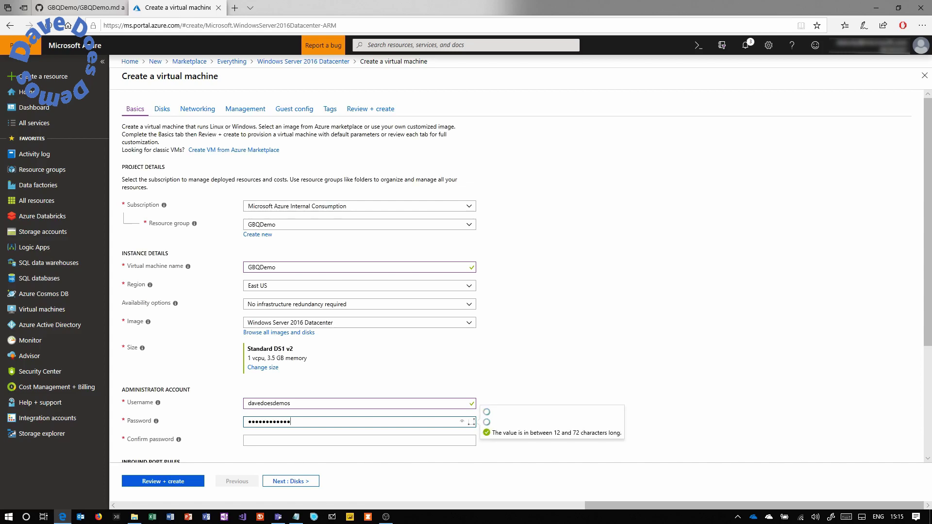
key("Tab")
type("••••••••••••")
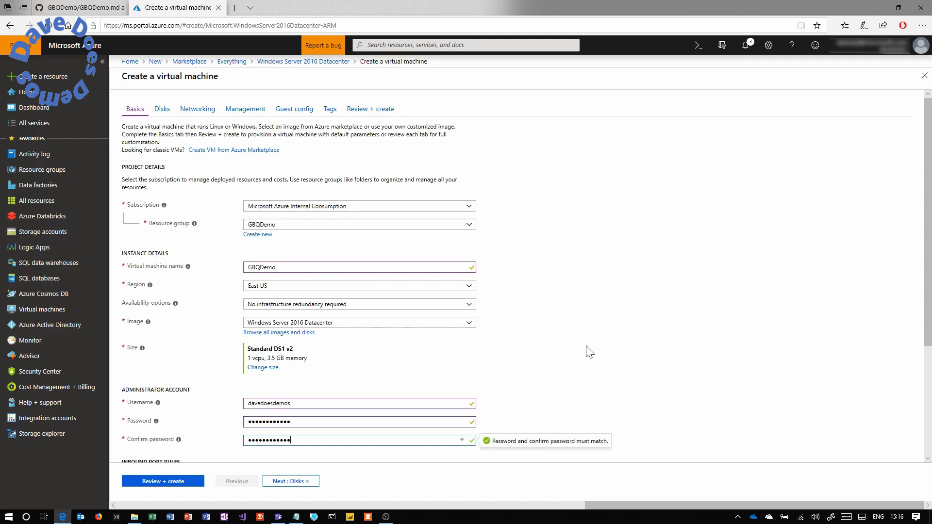
Keep the default disk options and, in the networking settings, allow RDP (3389) as the public inbound port with the new GBQDemo-ip public IP.
scroll(478, 343, "down", 3)
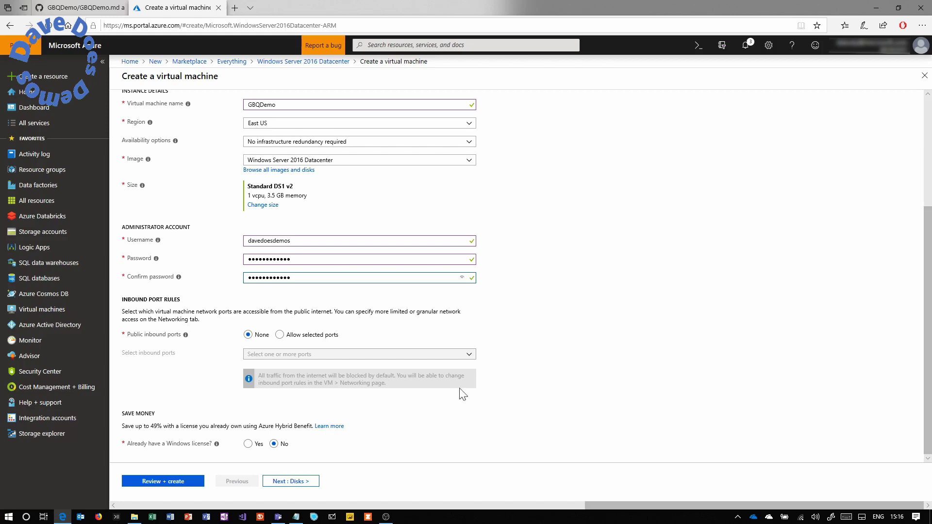
left_click(291, 482)
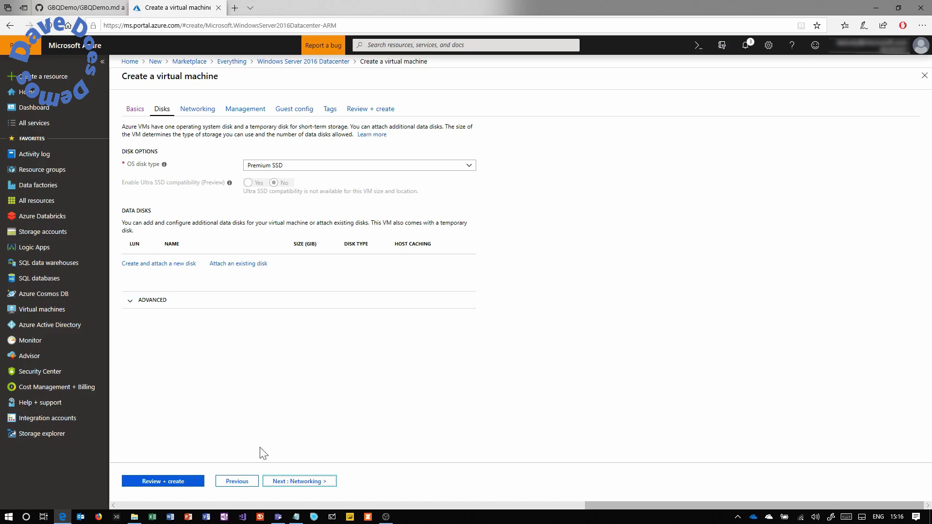
left_click(302, 481)
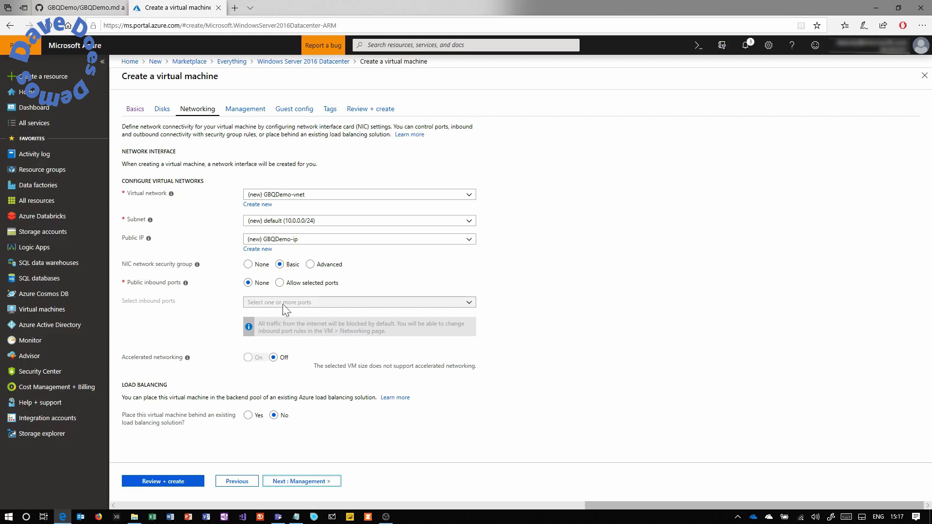
left_click(280, 285)
left_click(302, 304)
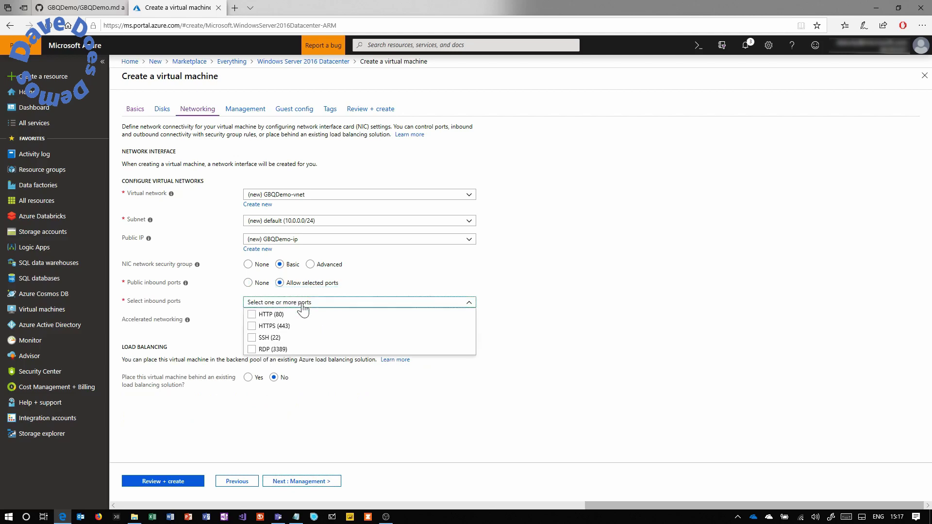
left_click(252, 350)
left_click(469, 303)
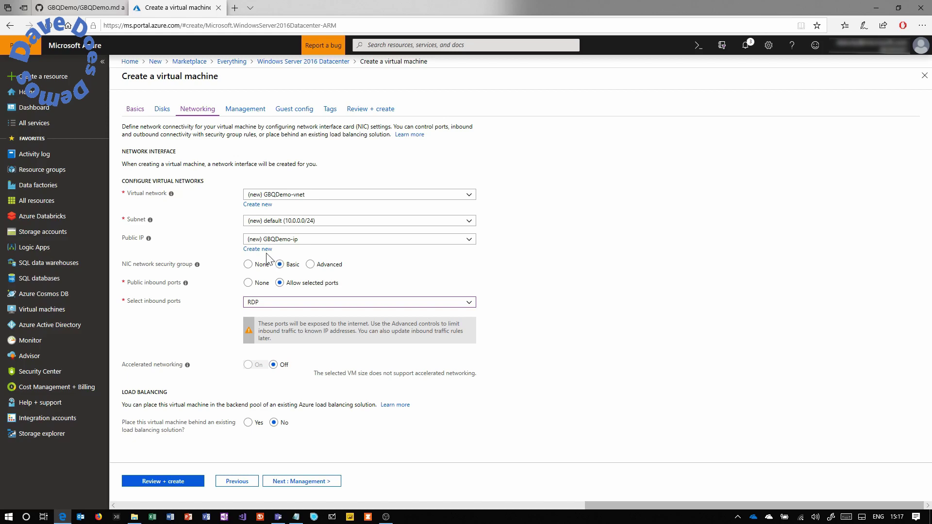
left_click(278, 240)
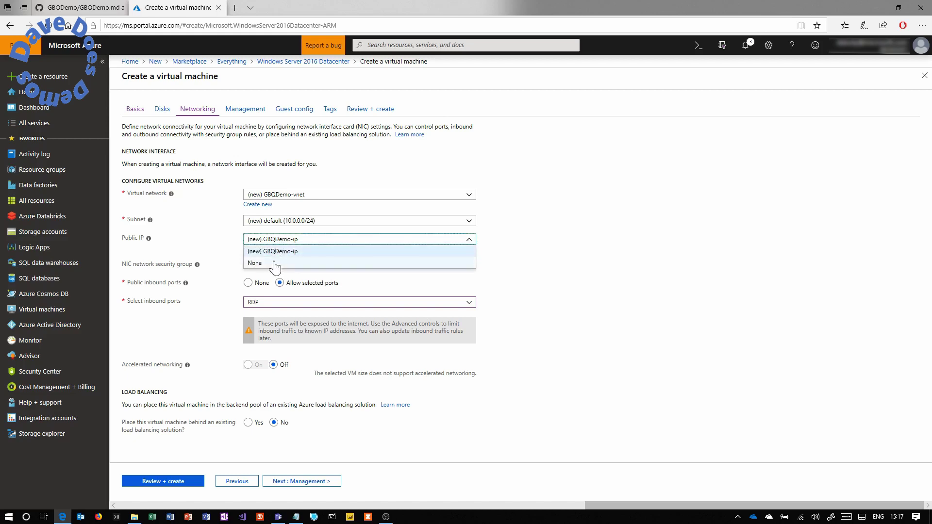
left_click(327, 243)
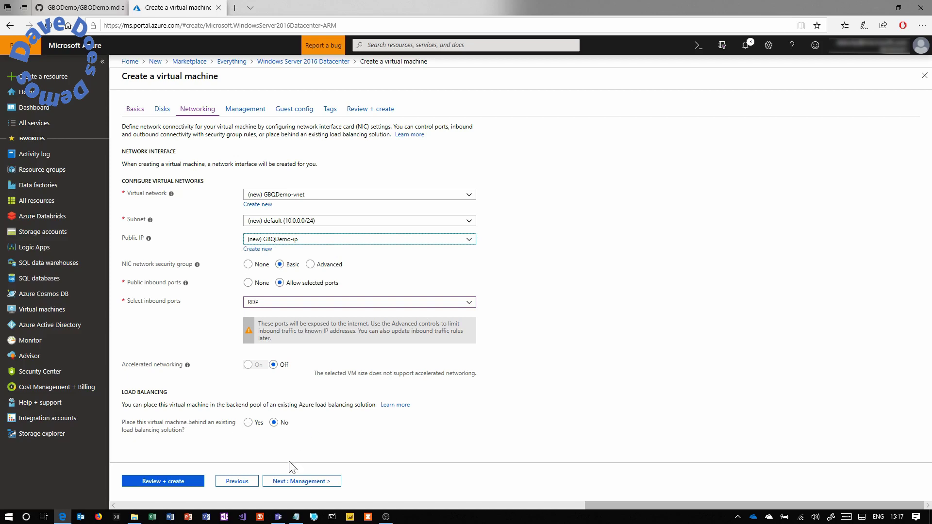
Keep boot diagnostics on and enable auto-shutdown in the virtual machine's management settings.
left_click(303, 482)
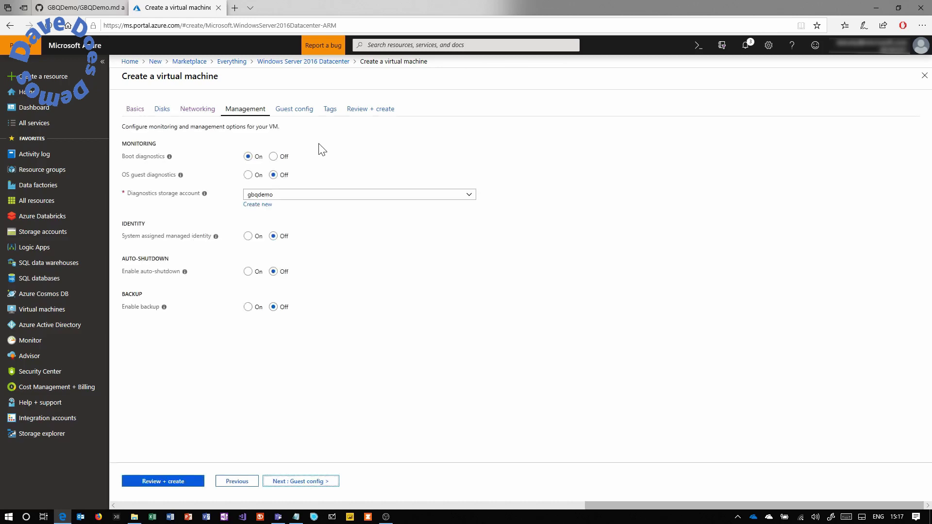
left_click(248, 157)
left_click(248, 272)
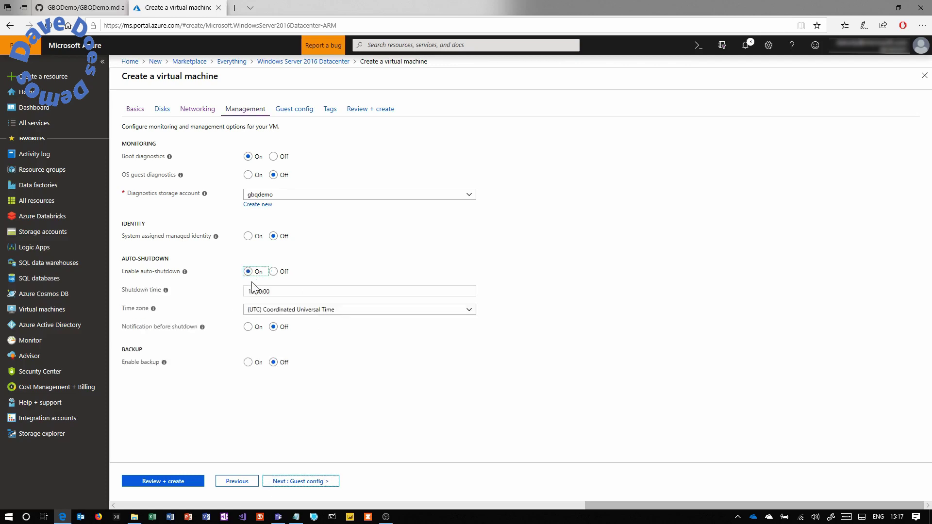
mouse_move(167, 290)
Leave the guest configuration and tags empty, validate the configuration and create the GBQDemo virtual machine.
left_click(292, 483)
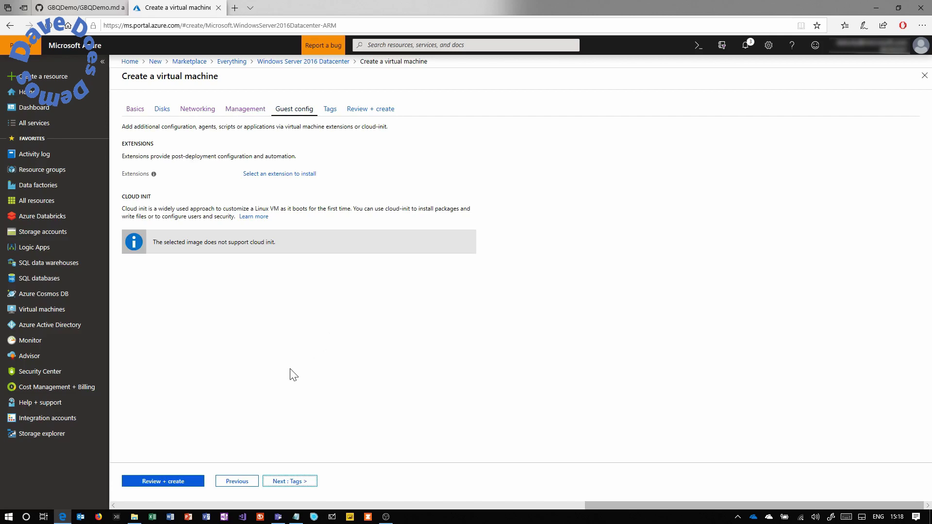
left_click(292, 483)
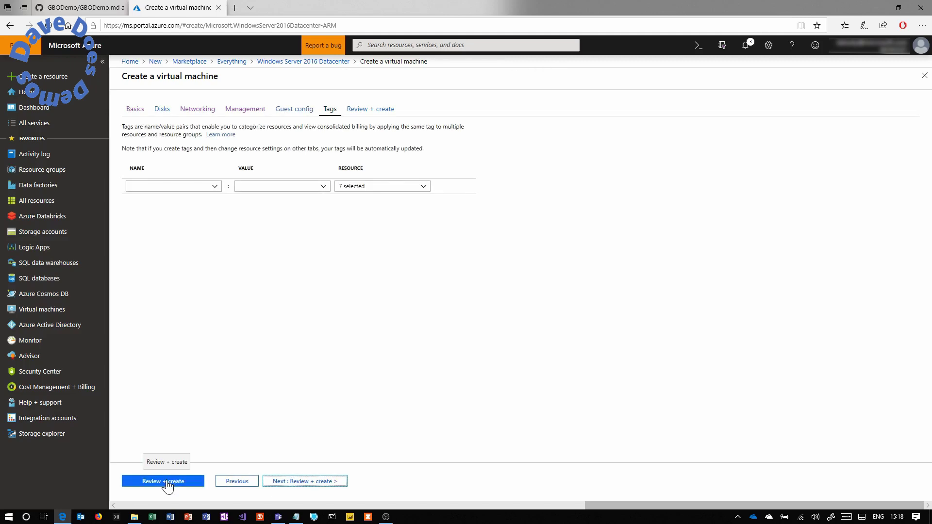
left_click(168, 483)
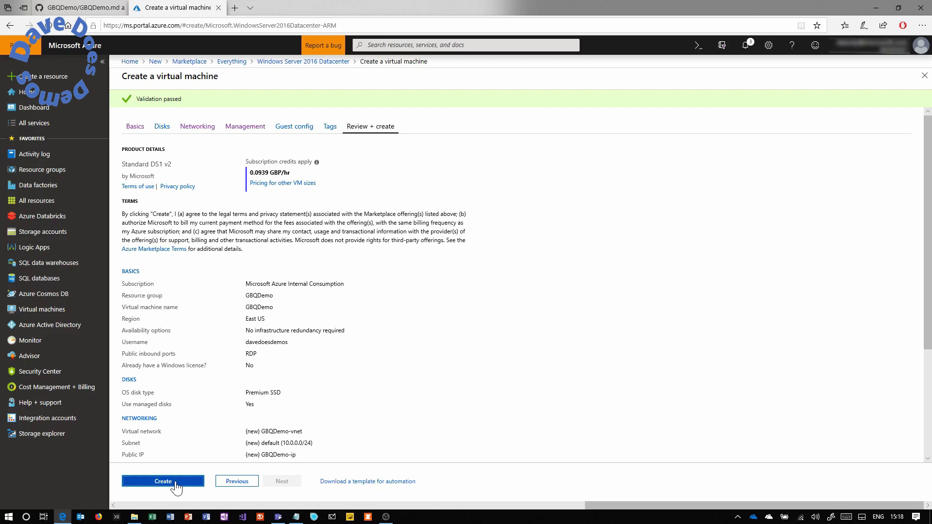
left_click(174, 482)
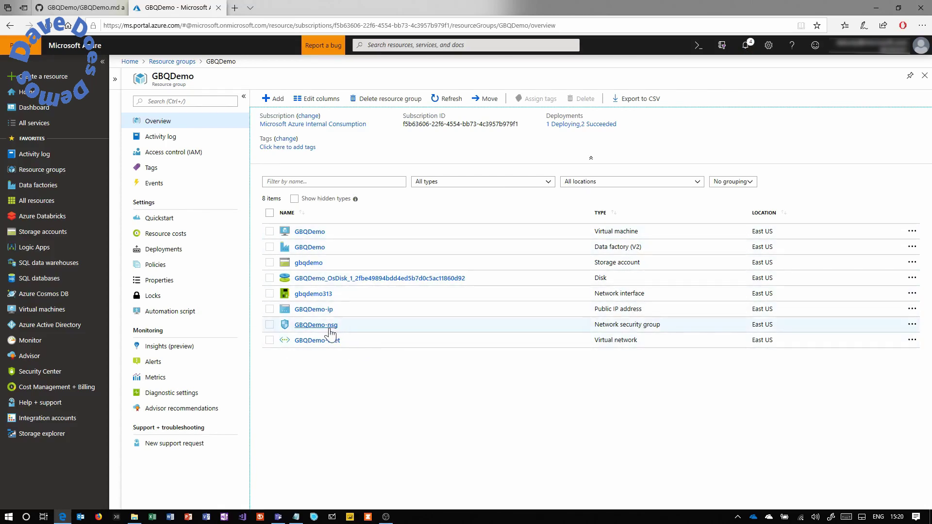
Open the blob containers of the gbqdemo storage account.
left_click(308, 263)
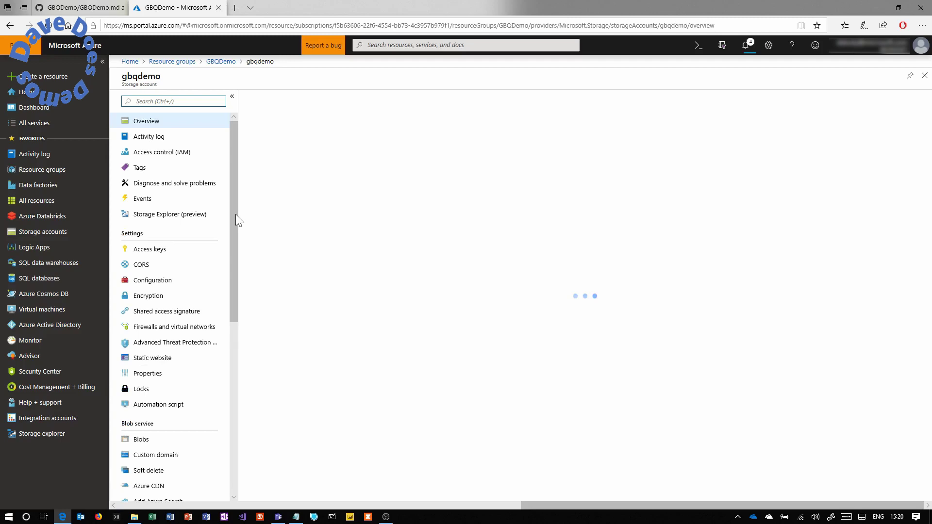
scroll(151, 374, "down", 3)
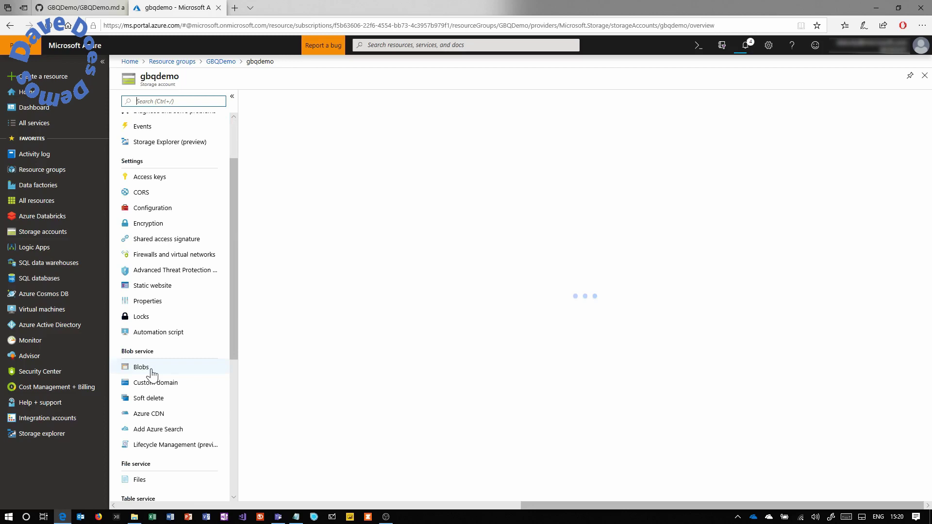
left_click(151, 373)
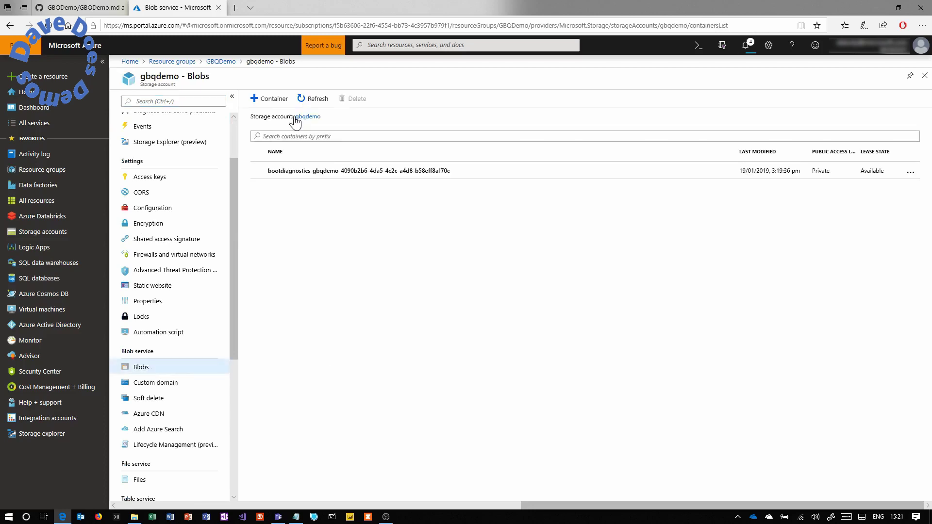
Create a container named datafromgbq with private access (no anonymous access) and open it.
left_click(271, 99)
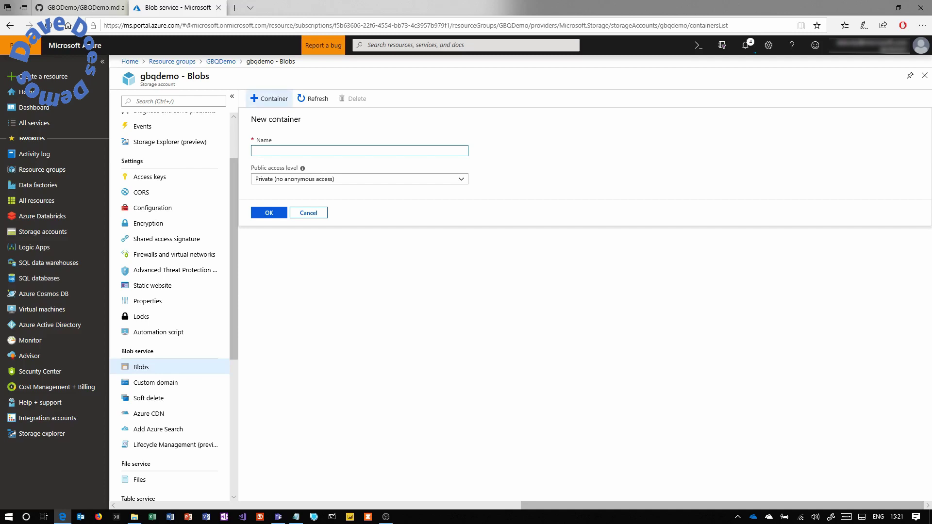
type("datafromGBQ")
key("BackSpace")
key("BackSpace")
key("BackSpace")
type("gbq")
left_click(295, 179)
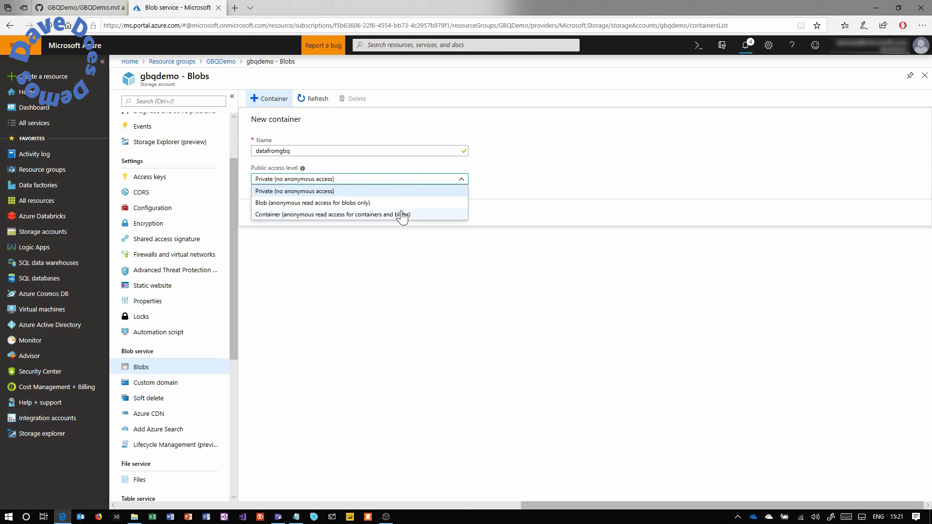
left_click(455, 179)
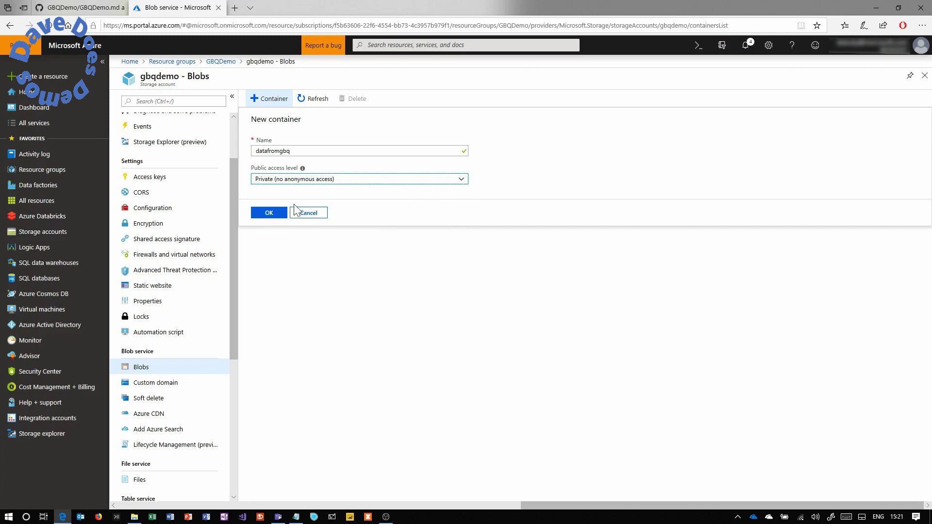
left_click(270, 214)
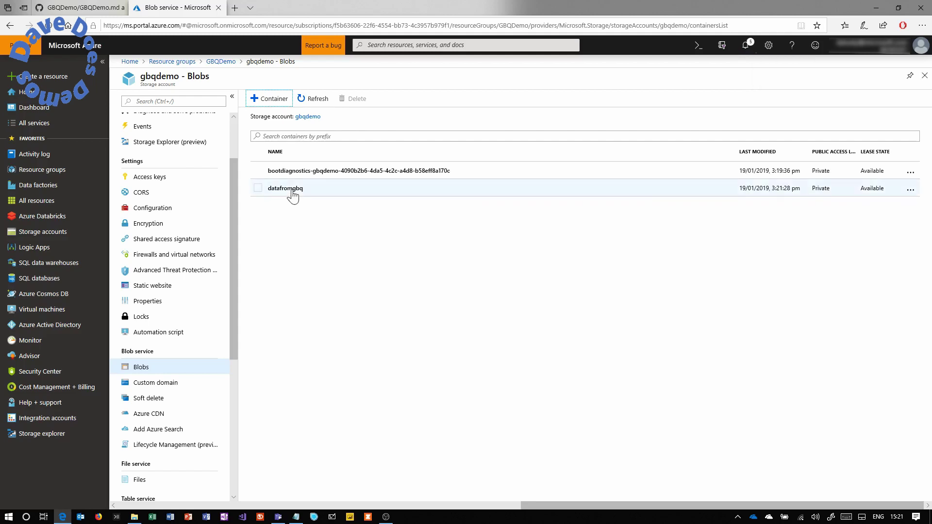
left_click(291, 190)
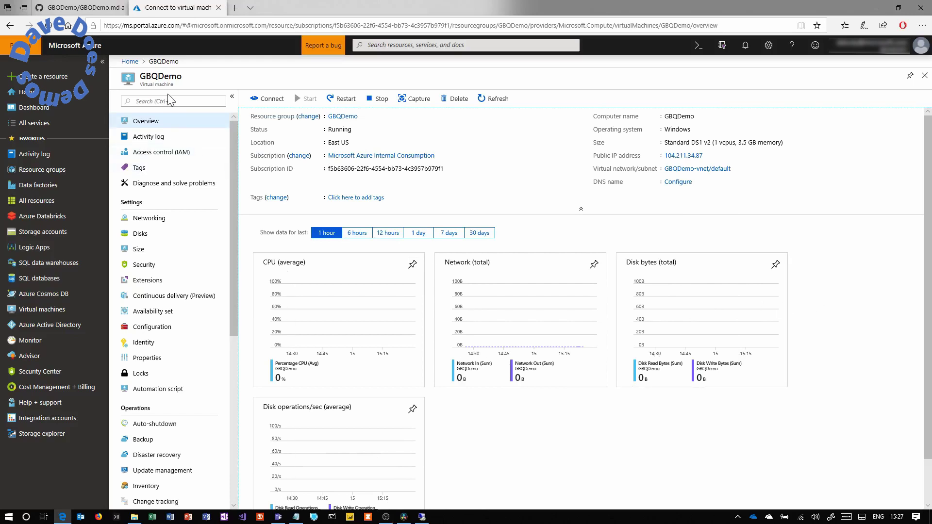
left_click(267, 100)
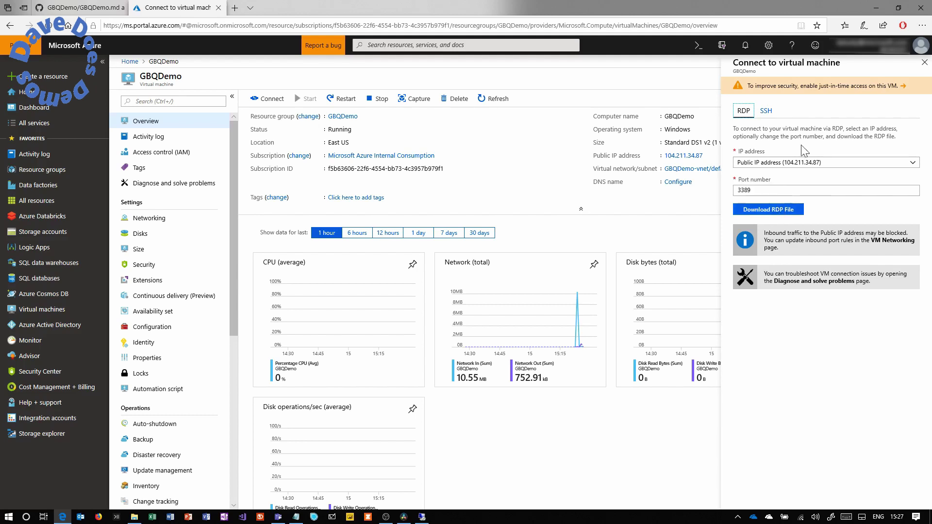
mouse_move(753, 88)
left_mouse_down()
mouse_move(832, 89)
mouse_move(755, 86)
left_mouse_up()
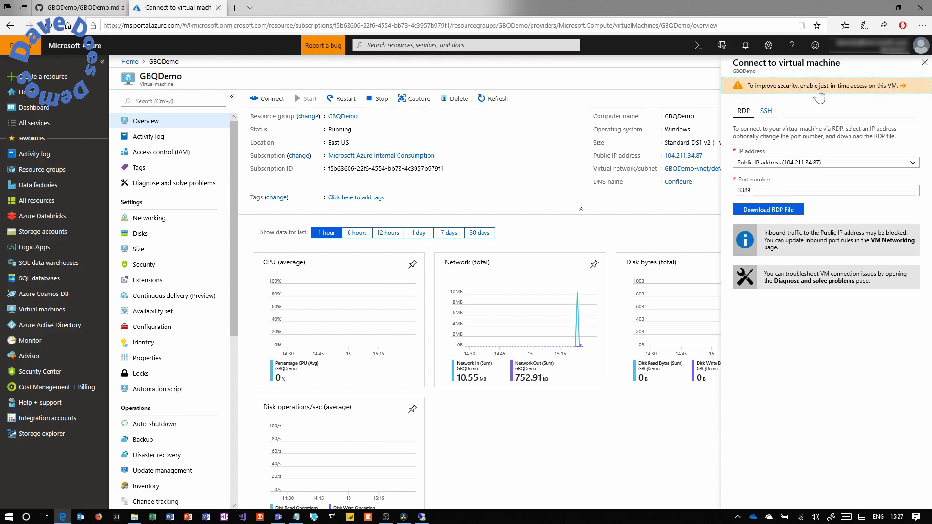
left_click(776, 210)
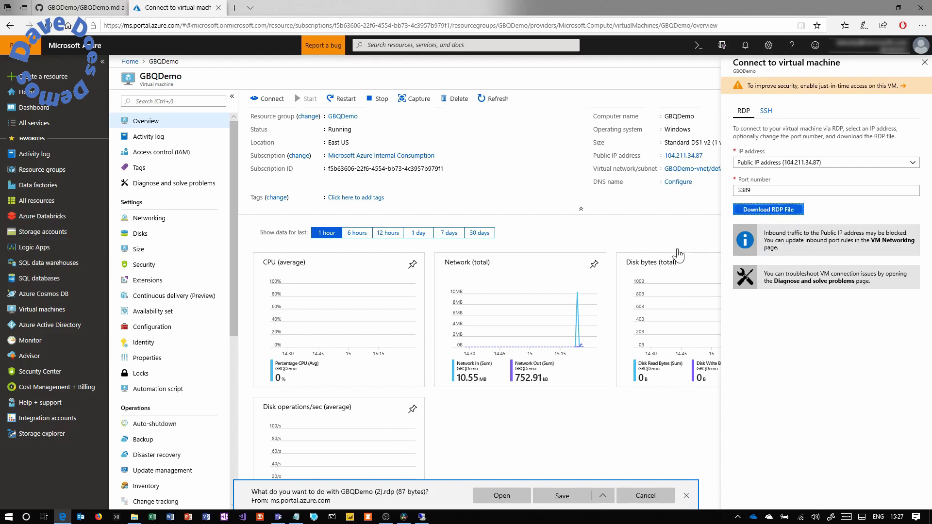
left_click(501, 494)
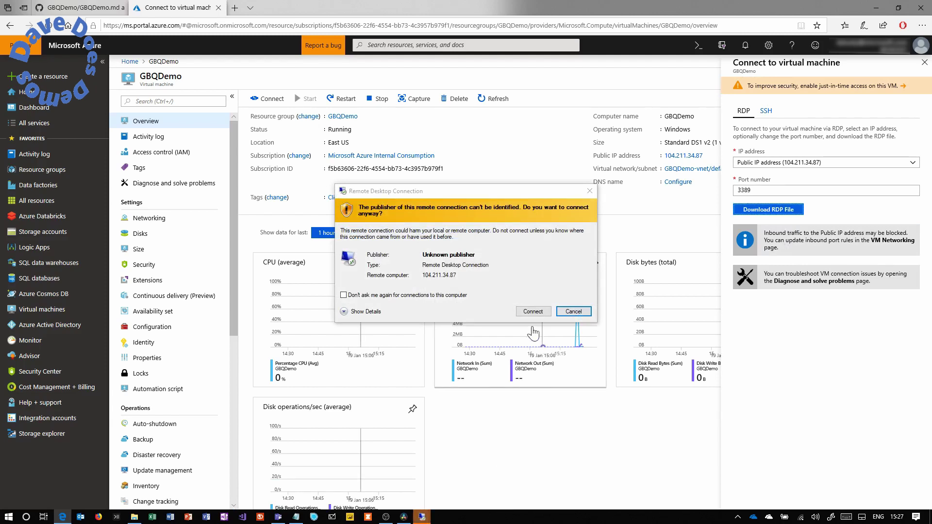
left_click(534, 312)
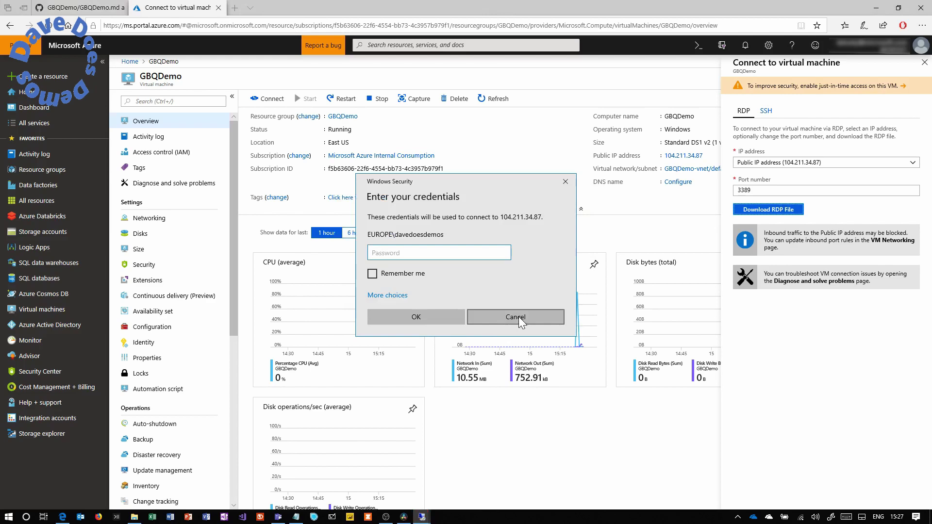
left_click(515, 316)
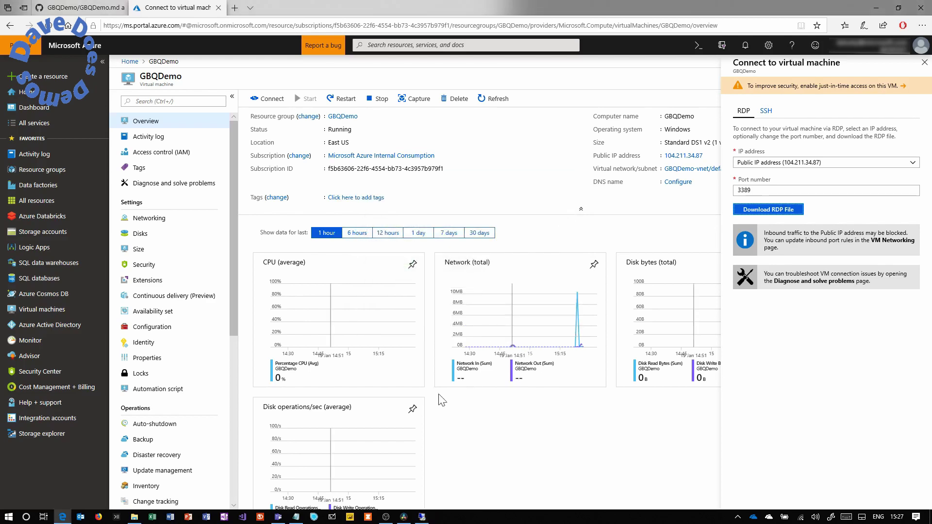
Switch to the virtual machine's Remote Desktop session and turn off IE Enhanced Security Configuration for administrators in Server Manager's local server properties.
left_click(421, 517)
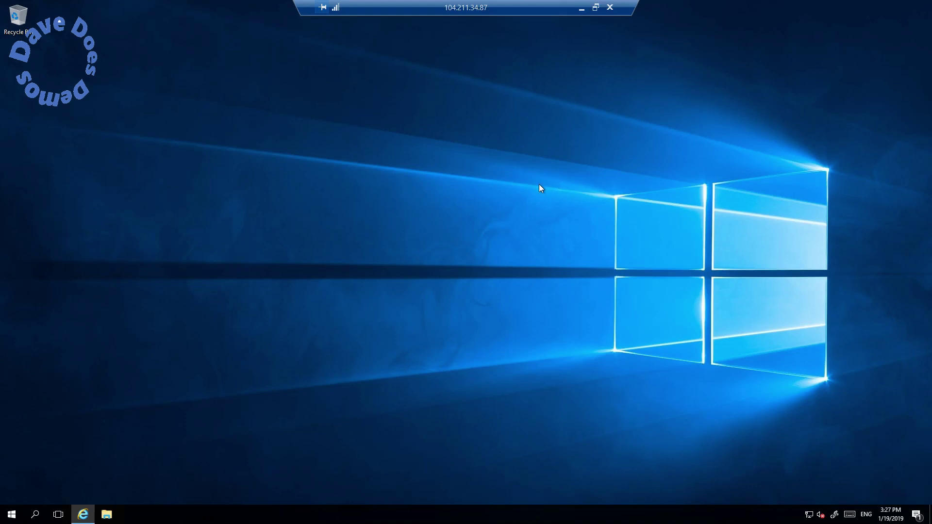
left_click(11, 512)
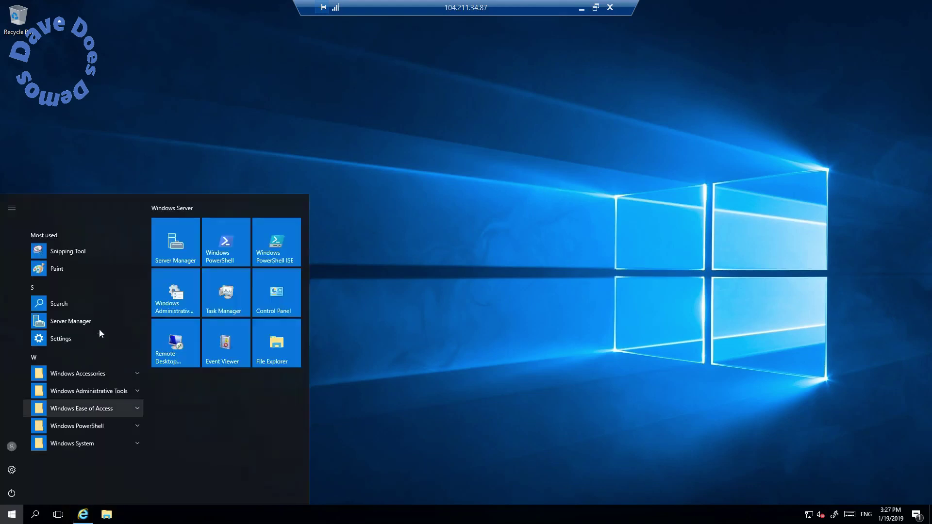
left_click(174, 243)
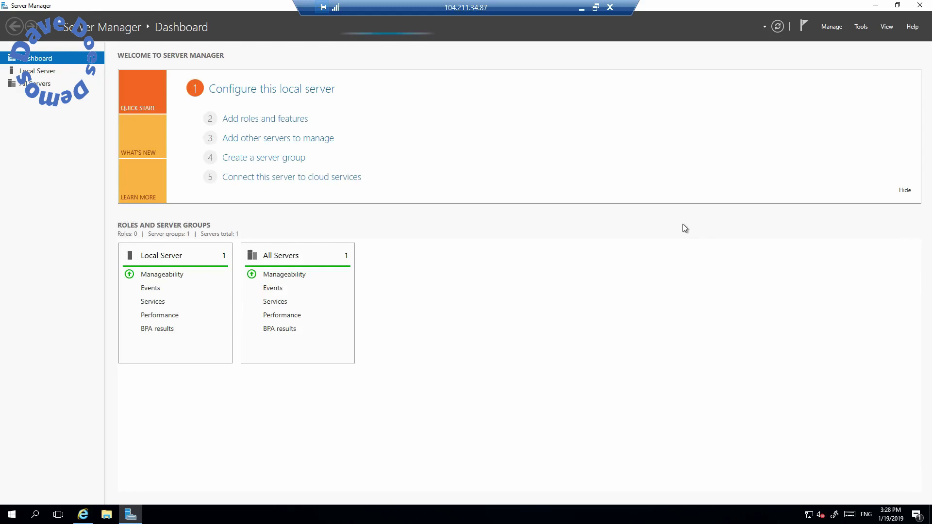
left_click(39, 70)
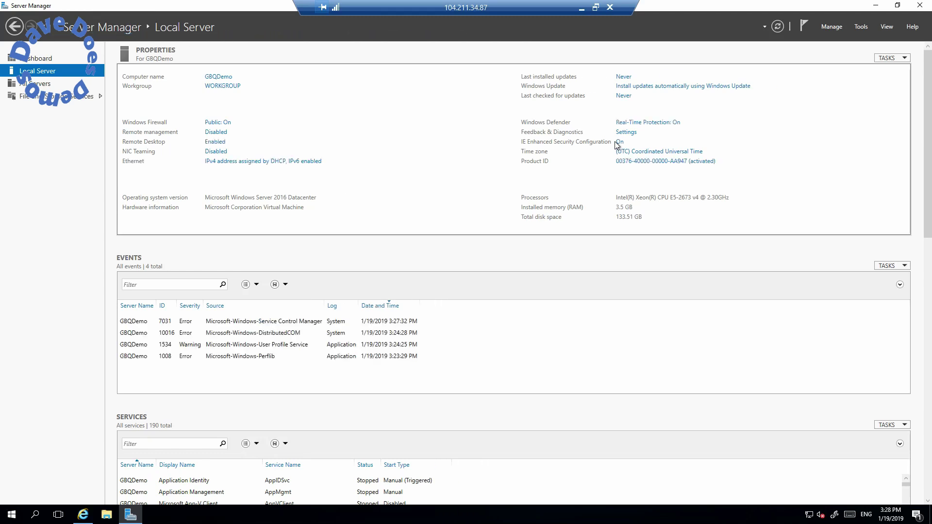
left_click(617, 142)
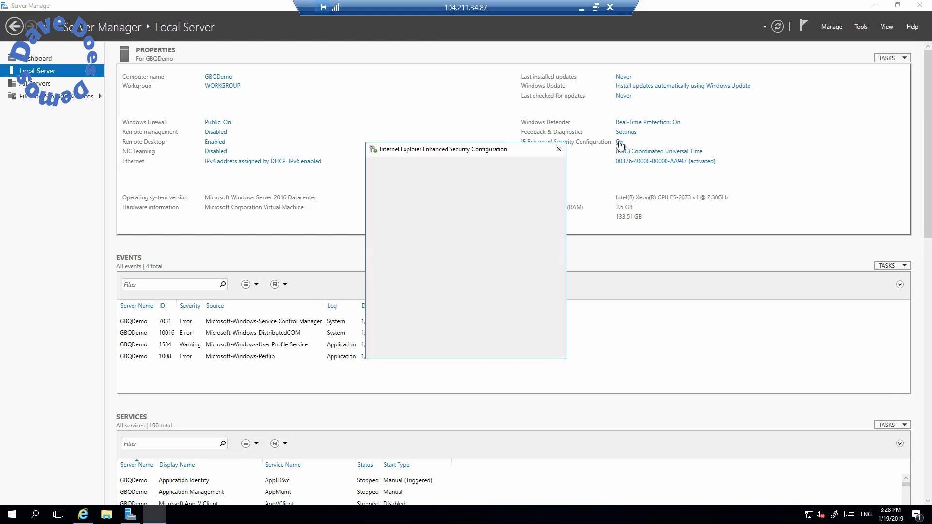
left_click(408, 244)
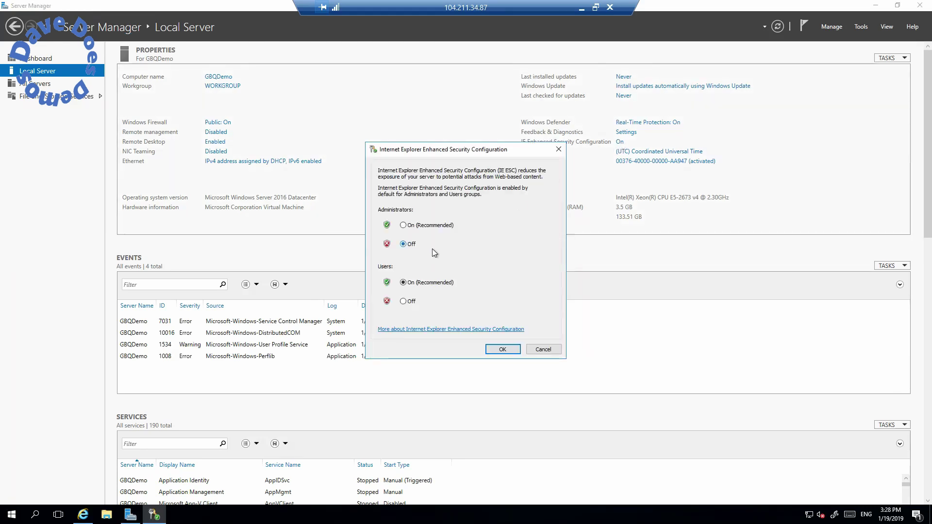
left_click(503, 349)
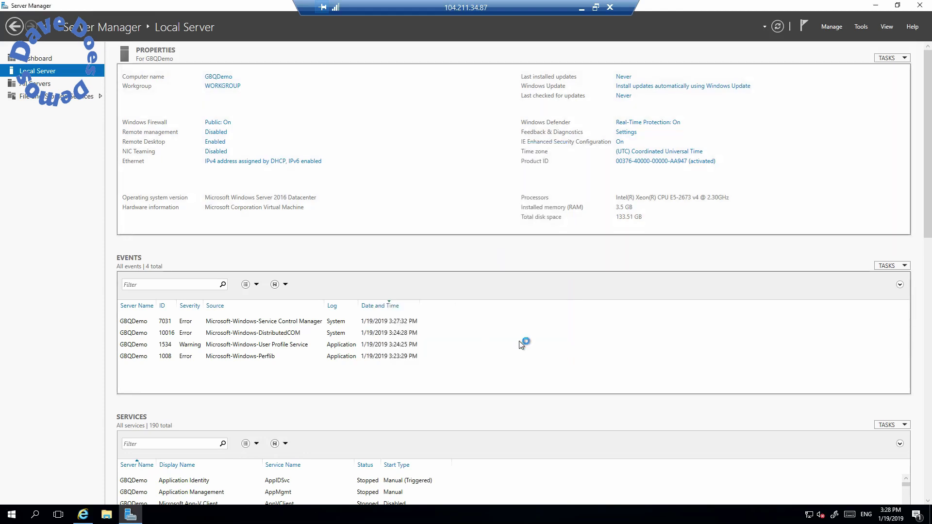
Restart Internet Explorer on the virtual machine and try to paste the download page's address.
left_click(83, 513)
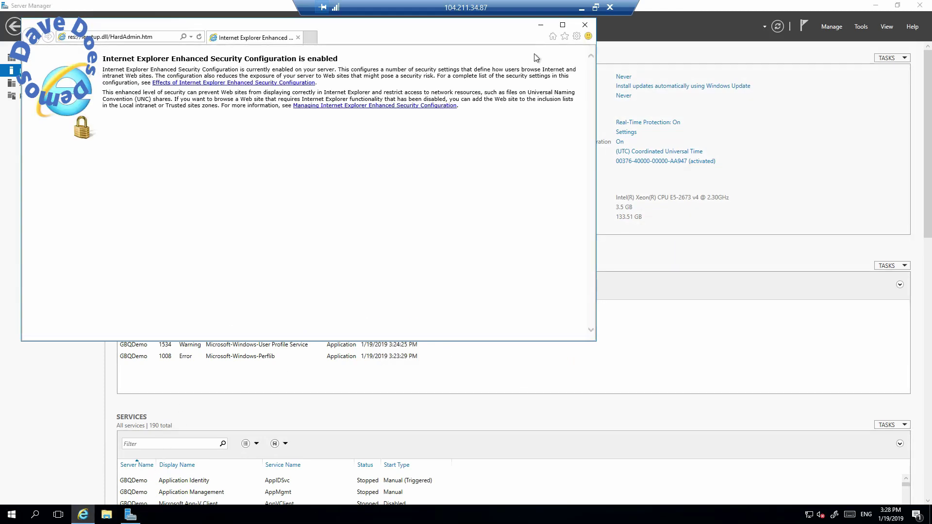
left_click(584, 25)
left_click(86, 511)
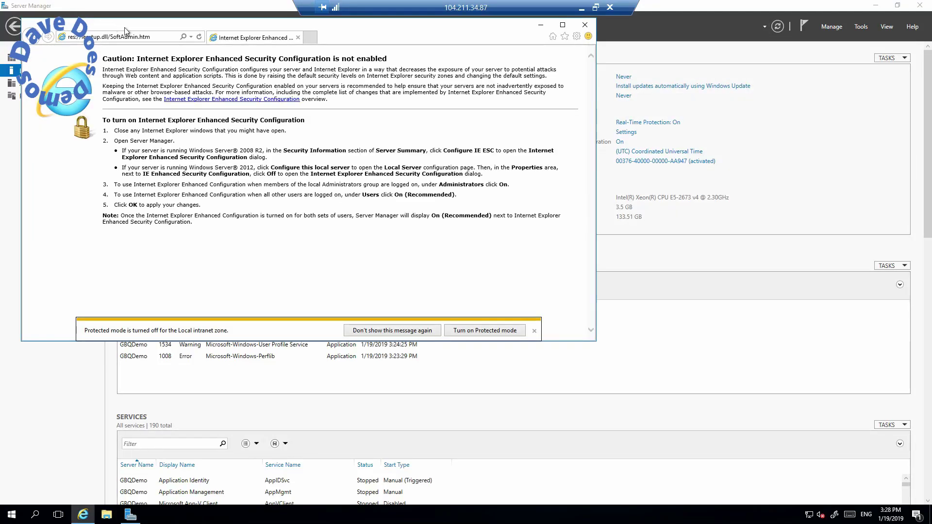
left_click(151, 36)
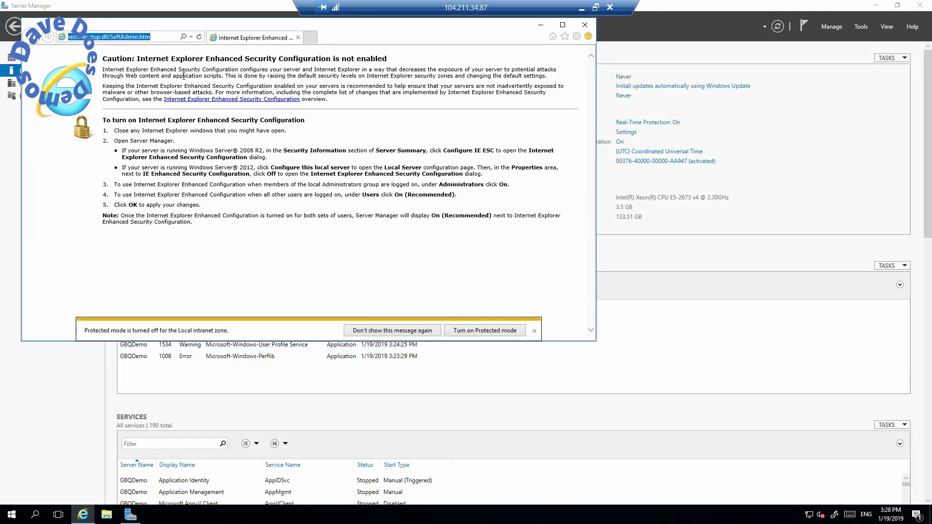
key("ctrl+v")
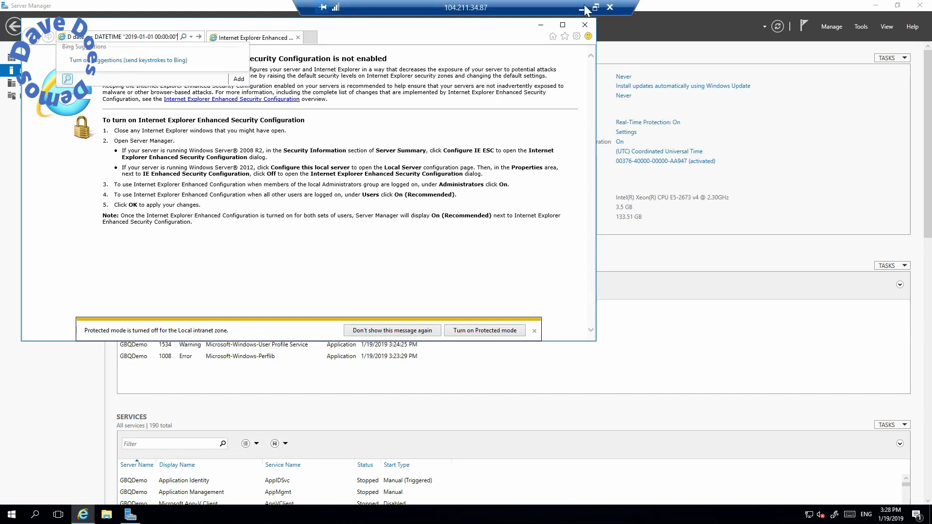
left_click(596, 7)
left_click(566, 10)
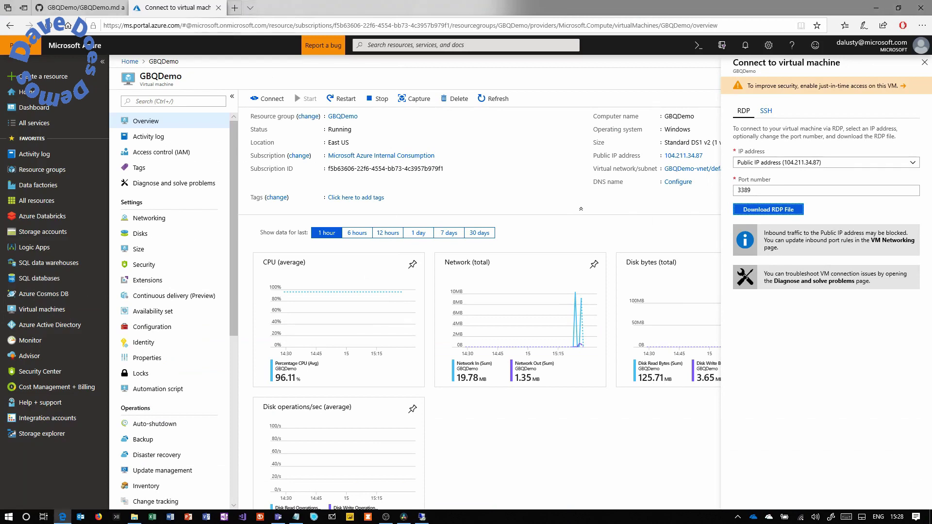
left_click(87, 9)
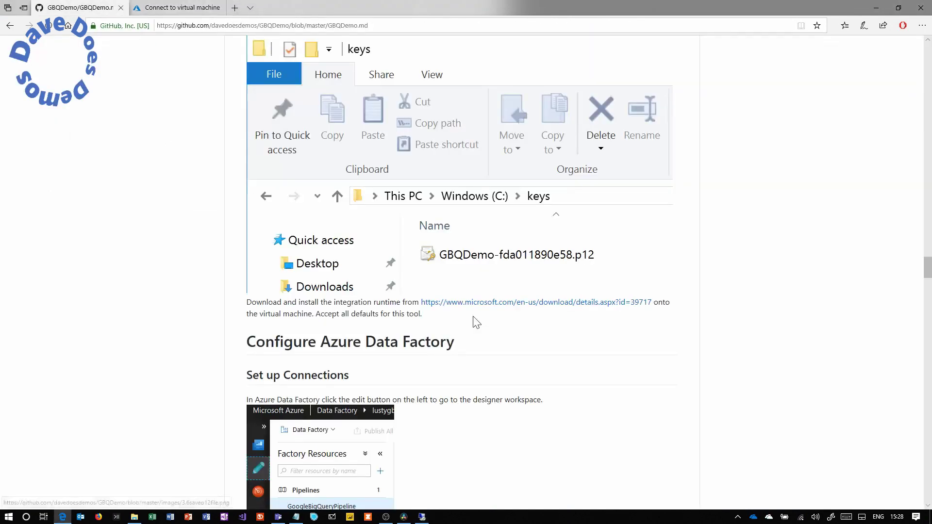
left_click_drag(418, 311, 656, 313)
key("ctrl+c")
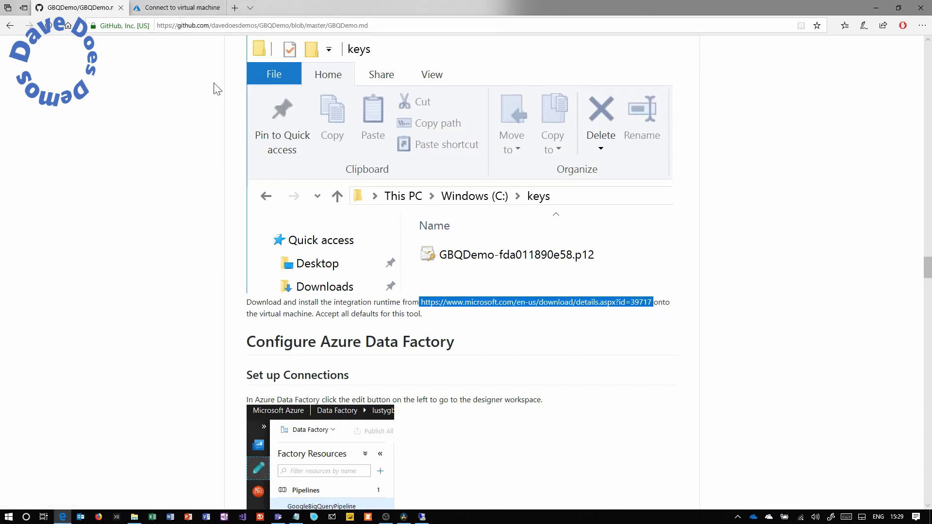
Return to the Remote Desktop session, load the copied link in Internet Explorer and maximize both the session and the browser.
left_click(423, 516)
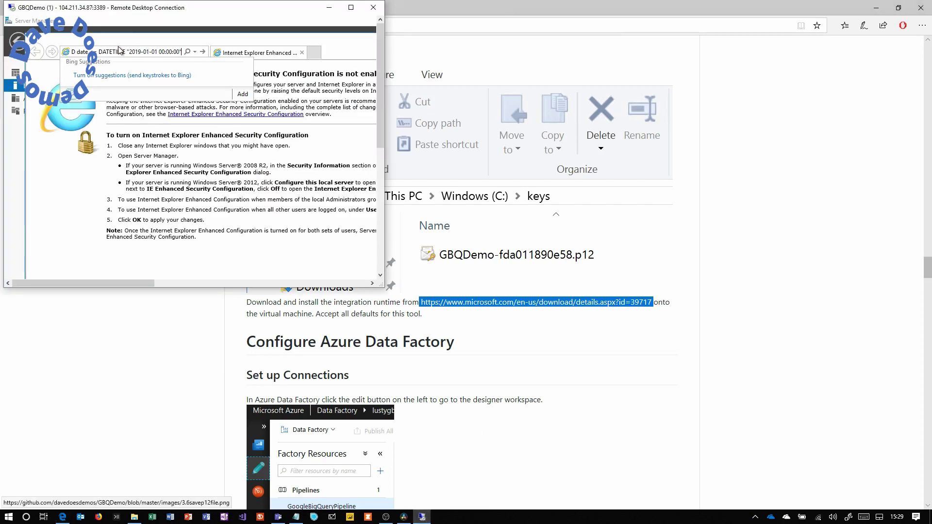
left_click(119, 53)
triple_click(121, 52)
key("ctrl+v")
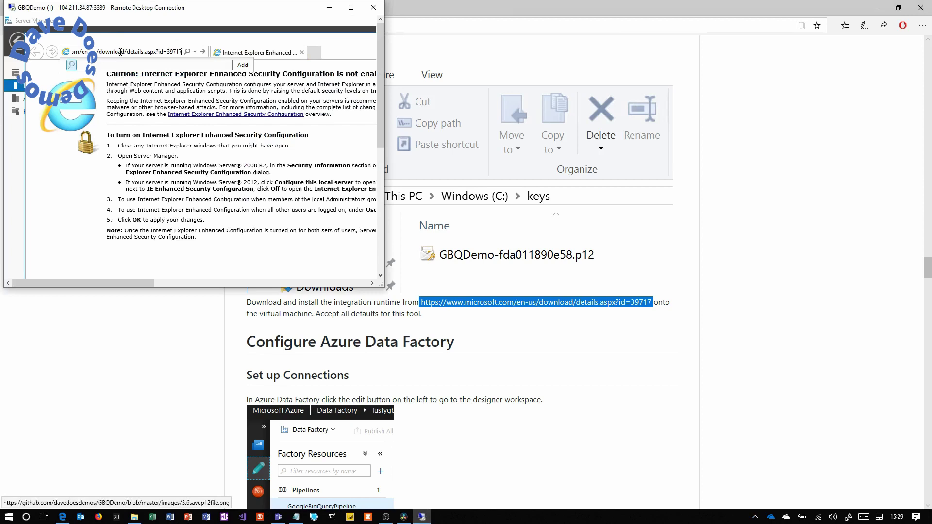
key("Home")
key("Return")
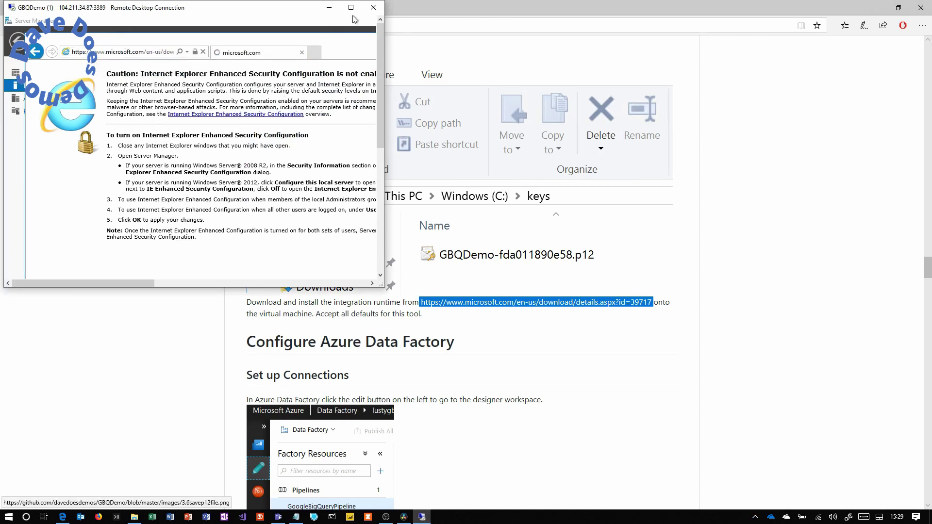
left_click(351, 8)
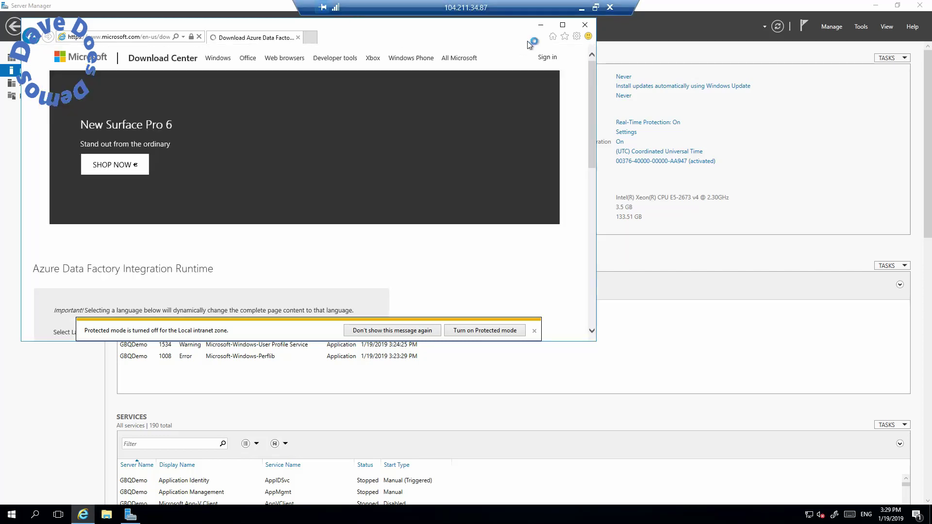
left_click(563, 25)
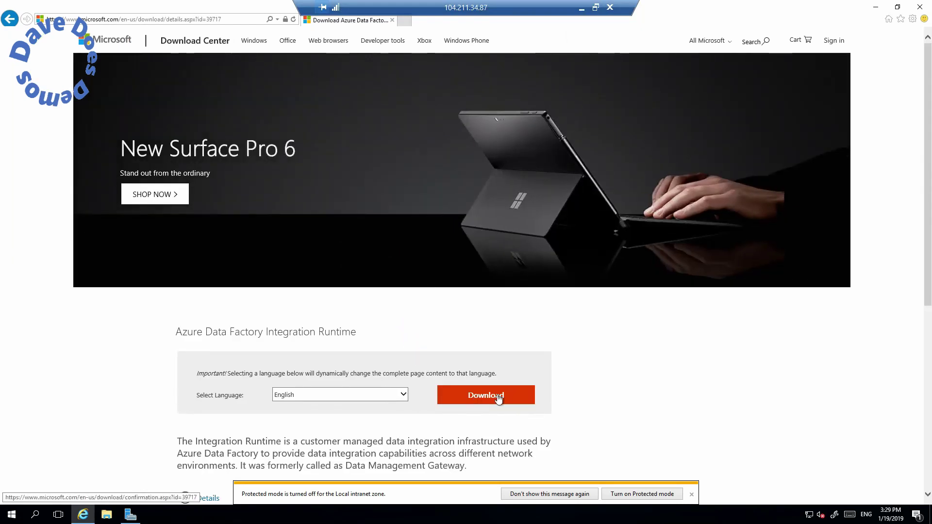
Download IntegrationRuntime_3.13.6942.1 (64-bit).msi from the Download Center page, dismissing the browser notices and retrying through the manual download link.
left_click(497, 394)
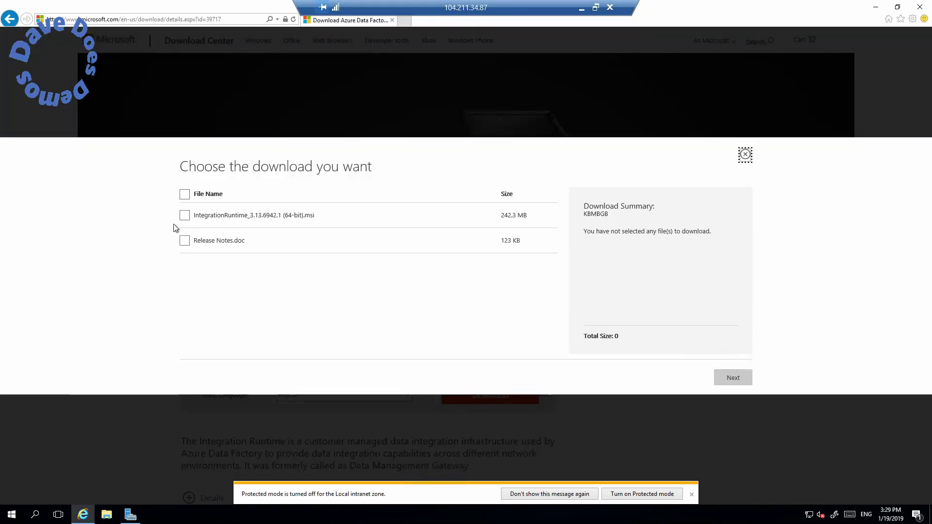
left_click(183, 217)
left_click(724, 378)
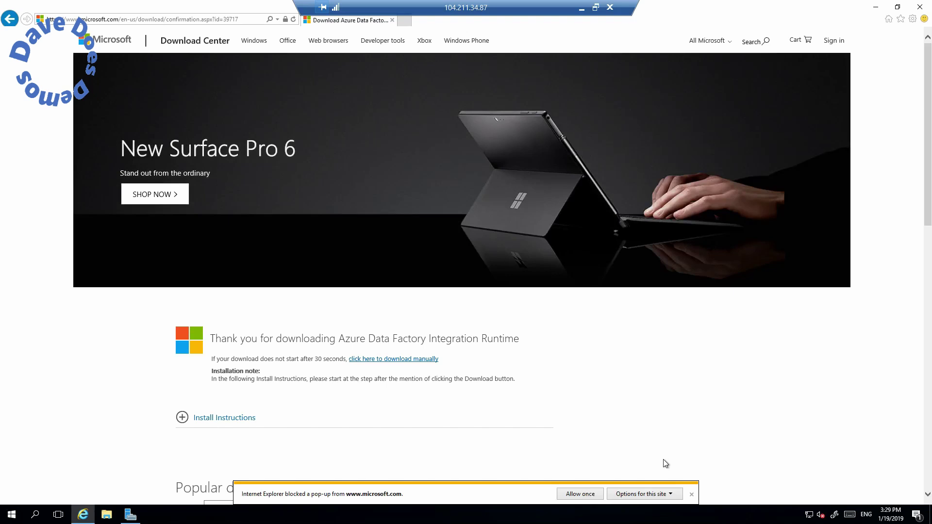
left_click(691, 495)
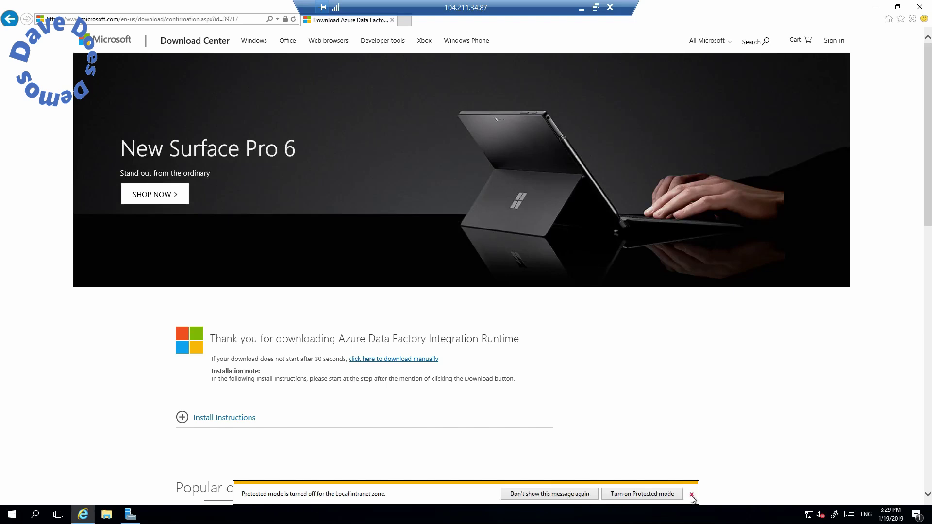
left_click(691, 495)
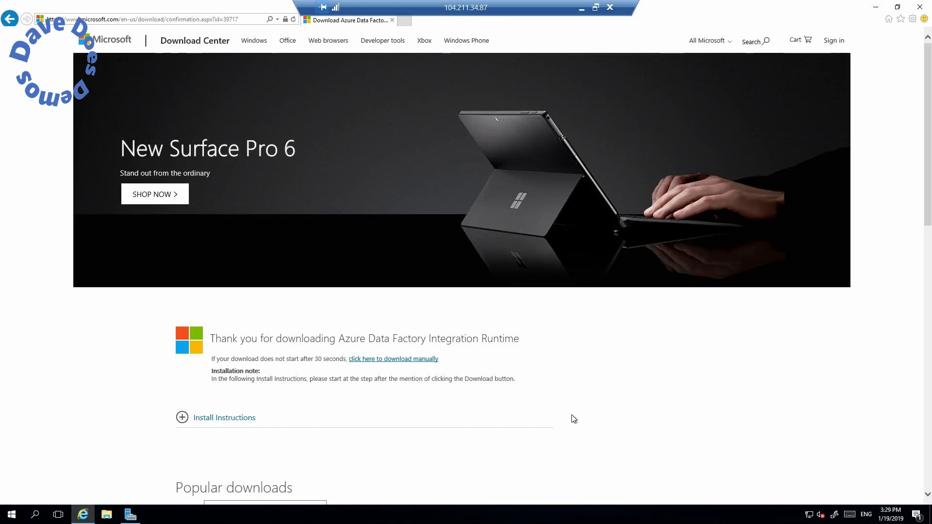
left_click(380, 359)
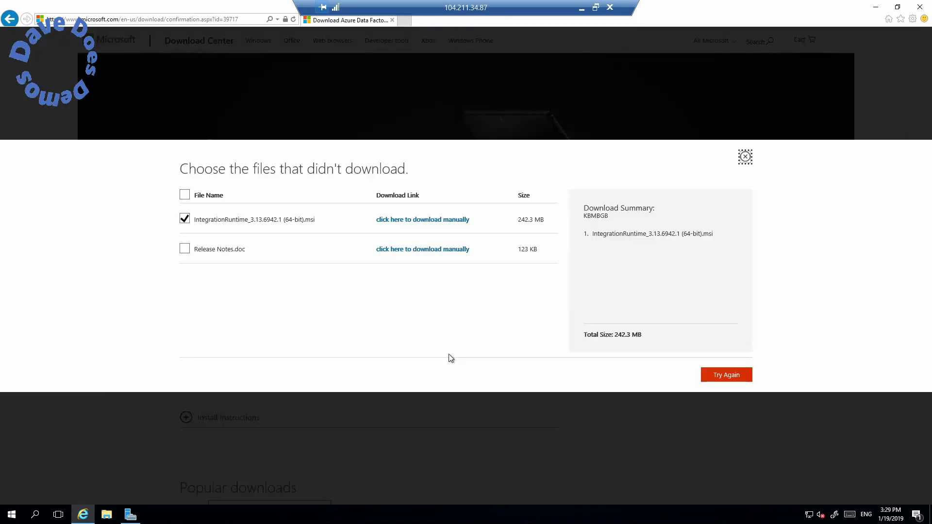
left_click(731, 377)
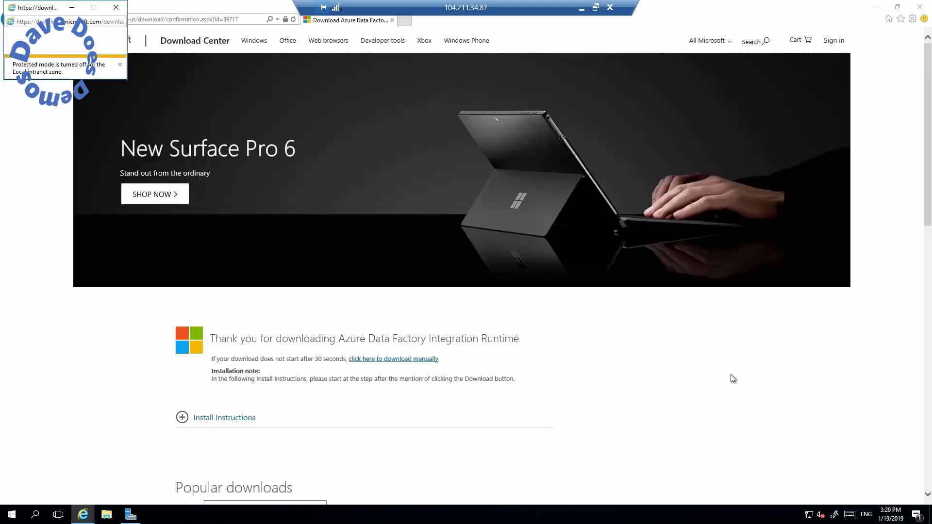
left_click(617, 494)
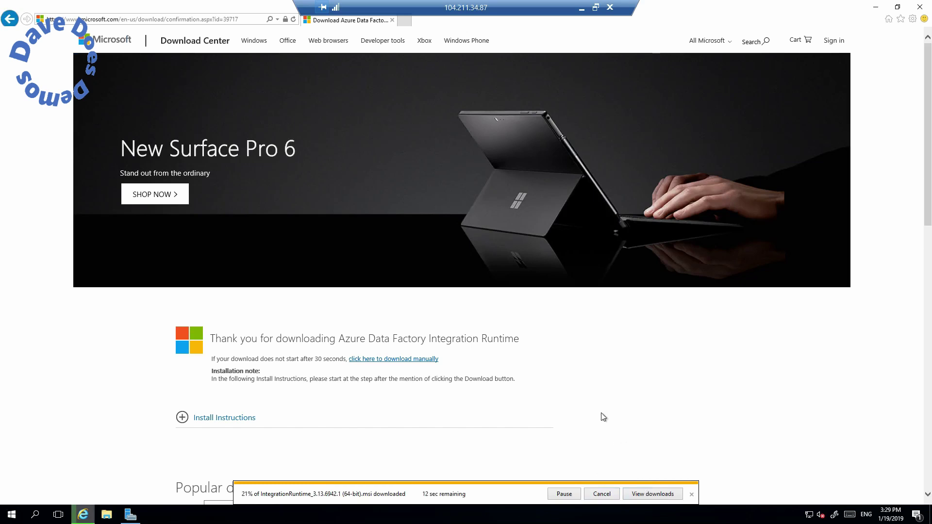
Run the downloaded Integration Runtime installer in English (United States), accept the license terms and install to C:\Program Files\Microsoft Integration Runtime\.
left_click(650, 493)
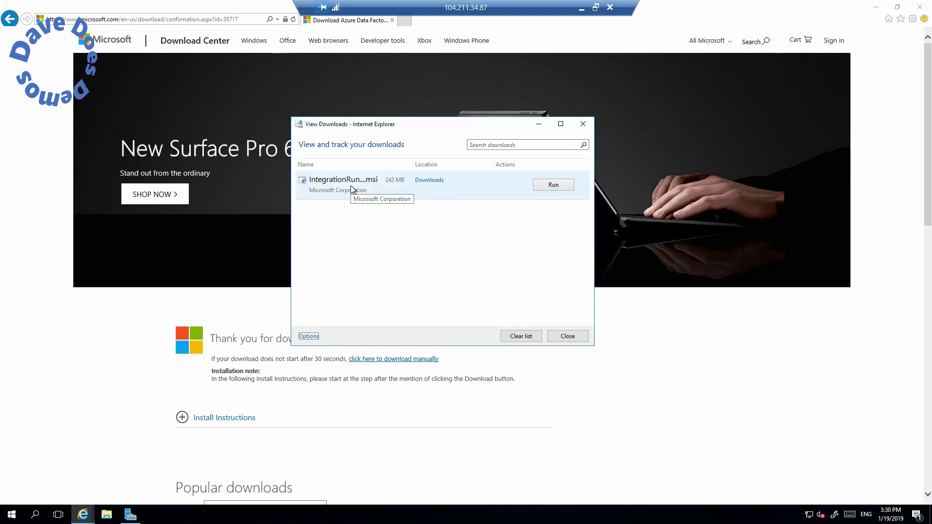
left_click(558, 185)
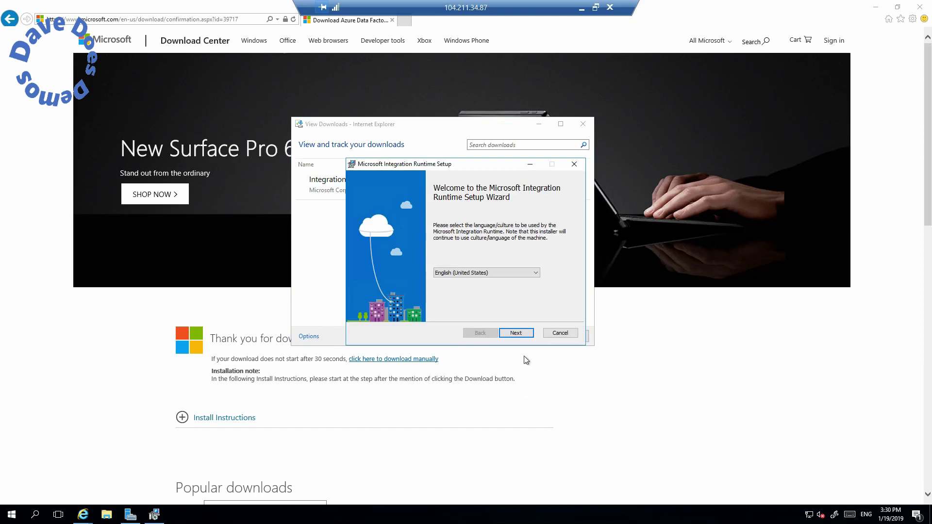
left_click(516, 335)
left_click(407, 311)
left_click(515, 334)
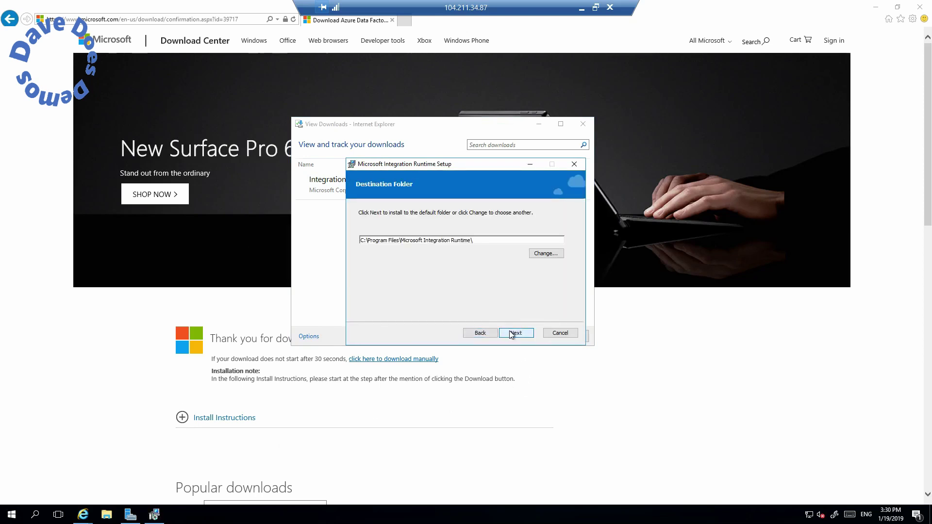
left_click(515, 335)
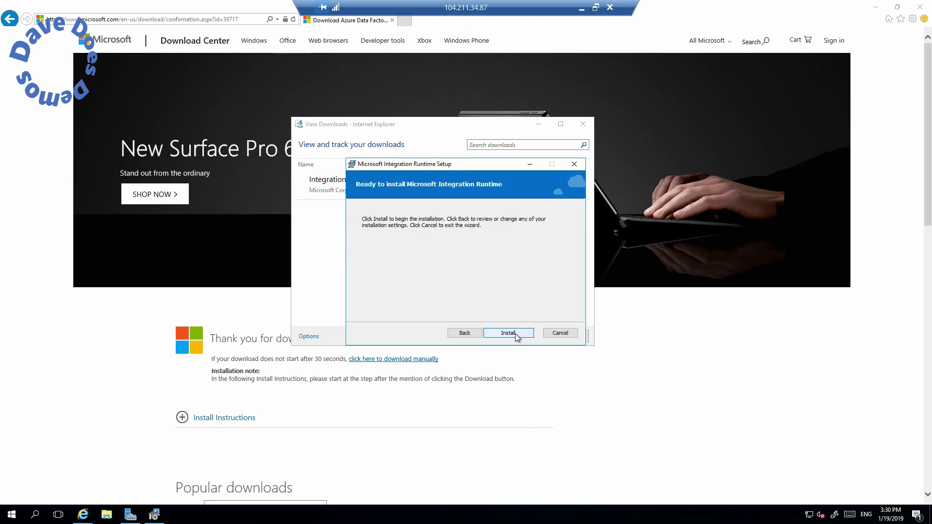
left_click(515, 334)
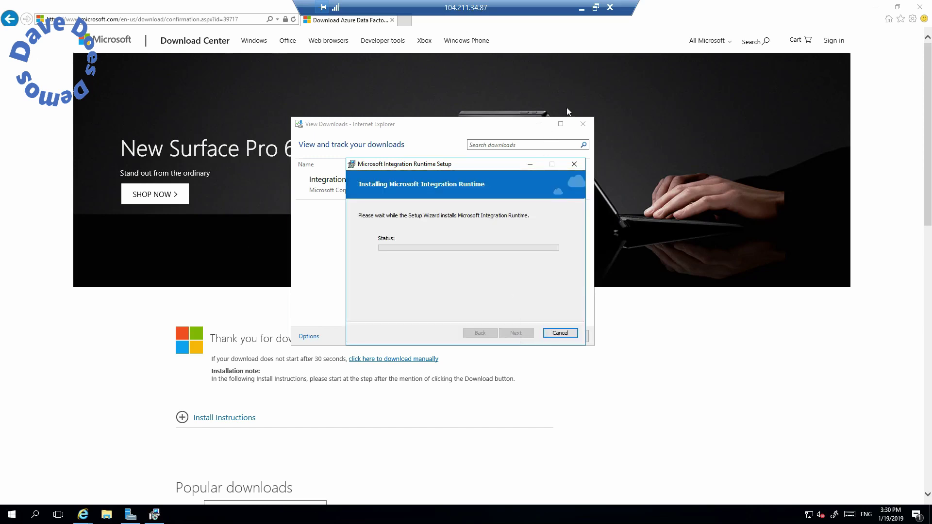
Close Internet Explorer and Server Manager, confirm the IE Enhanced Security Configuration dialogs, and finish the Integration Runtime setup wizard.
left_click(583, 124)
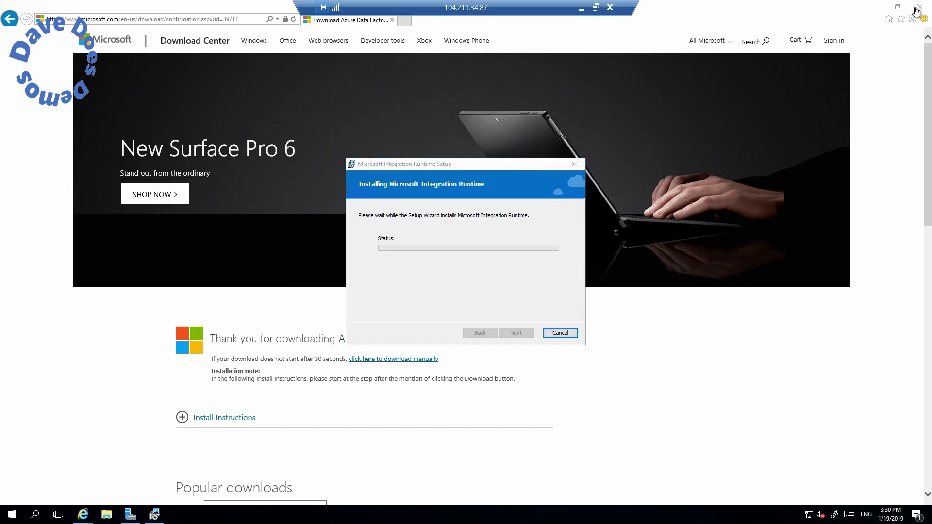
left_click(918, 9)
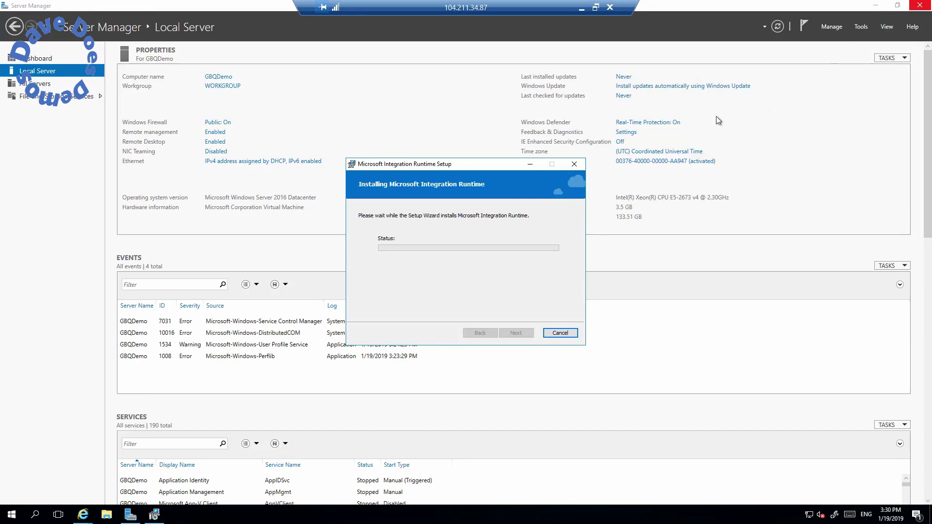
left_click(620, 143)
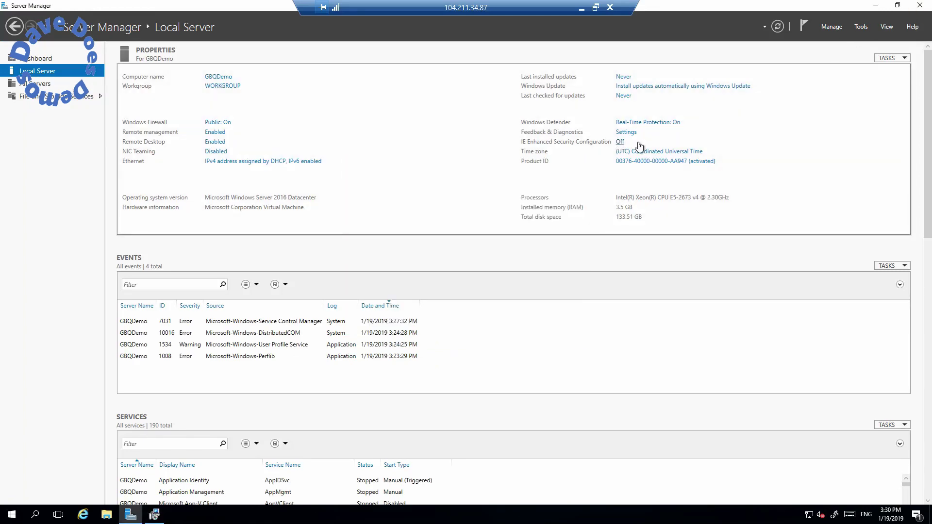
left_click(623, 142)
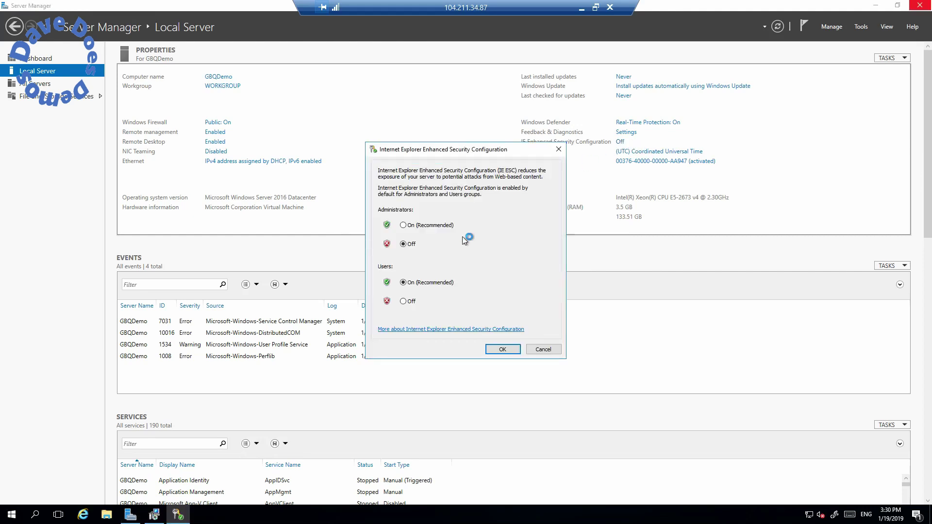
left_click(502, 349)
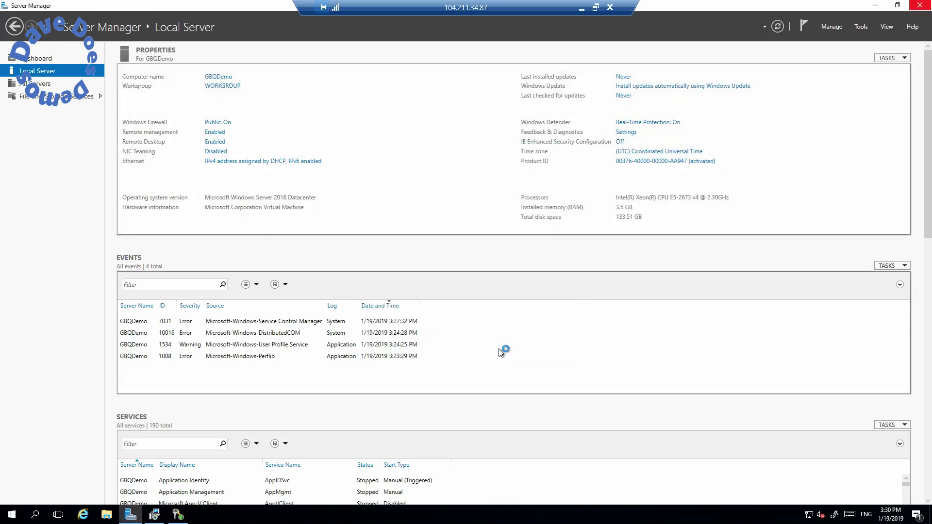
left_click(919, 6)
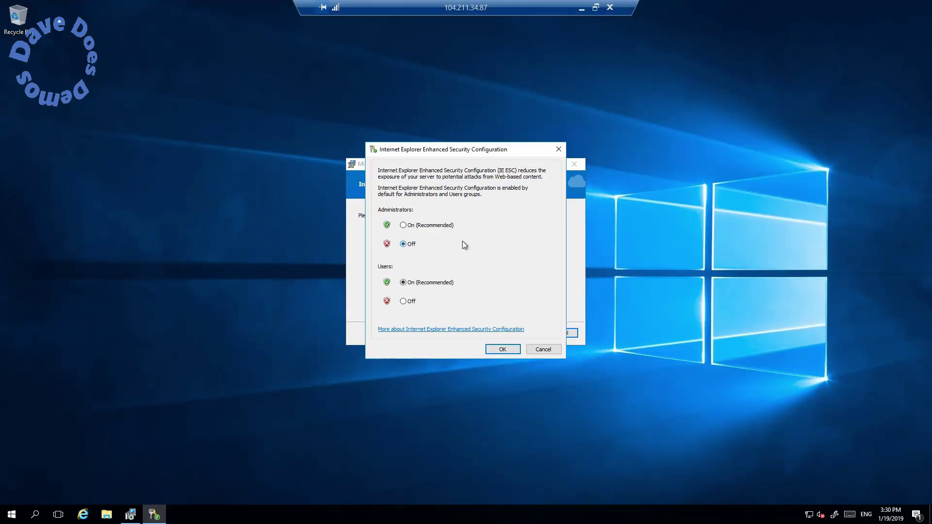
left_click(501, 349)
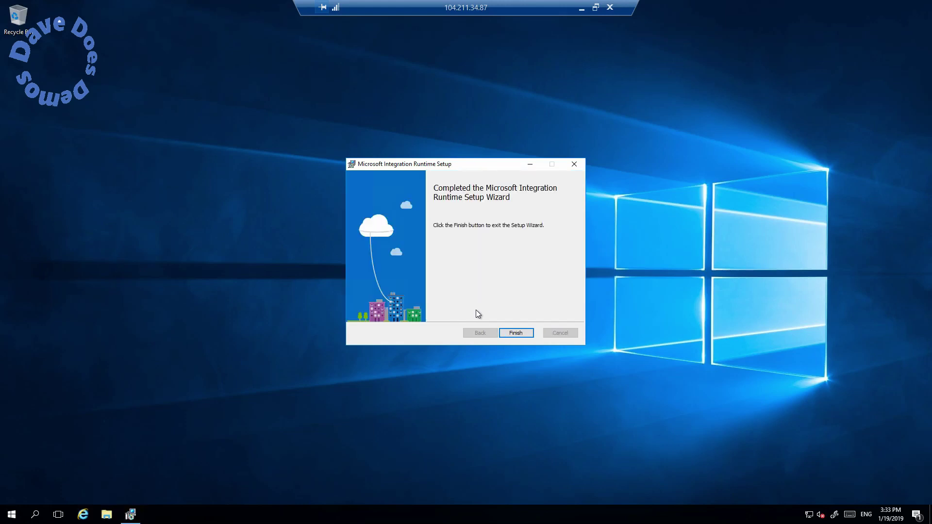
left_click(508, 331)
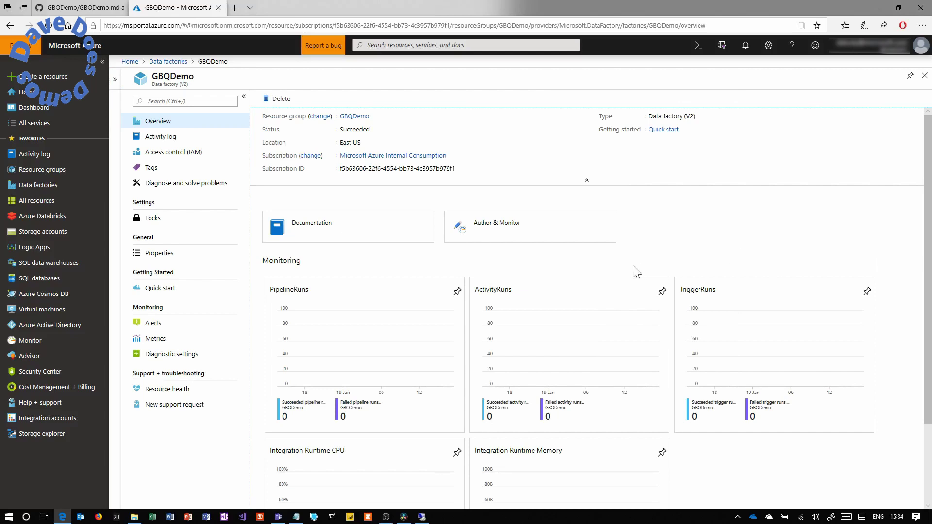
Switch to the Azure portal in the local browser and open the integration runtimes among the GBQDemo data factory's authoring connections.
left_click(501, 231)
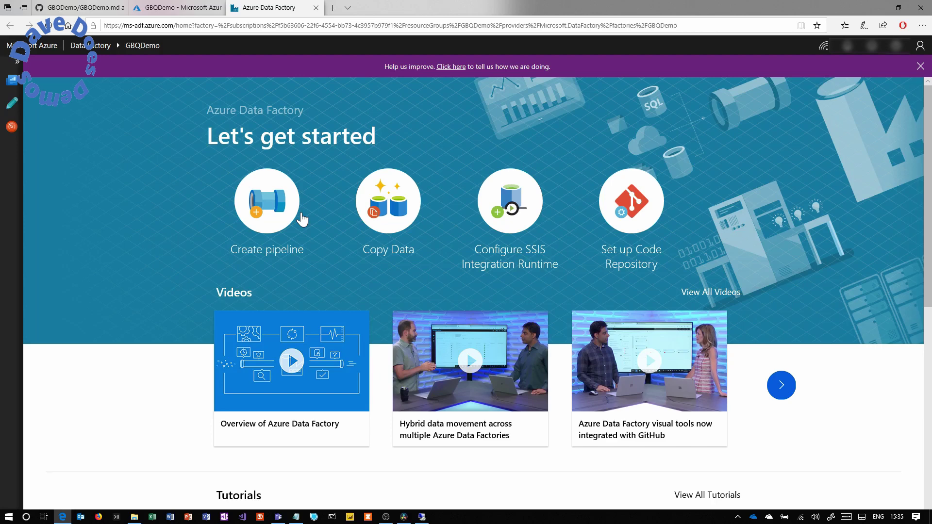
left_click(12, 107)
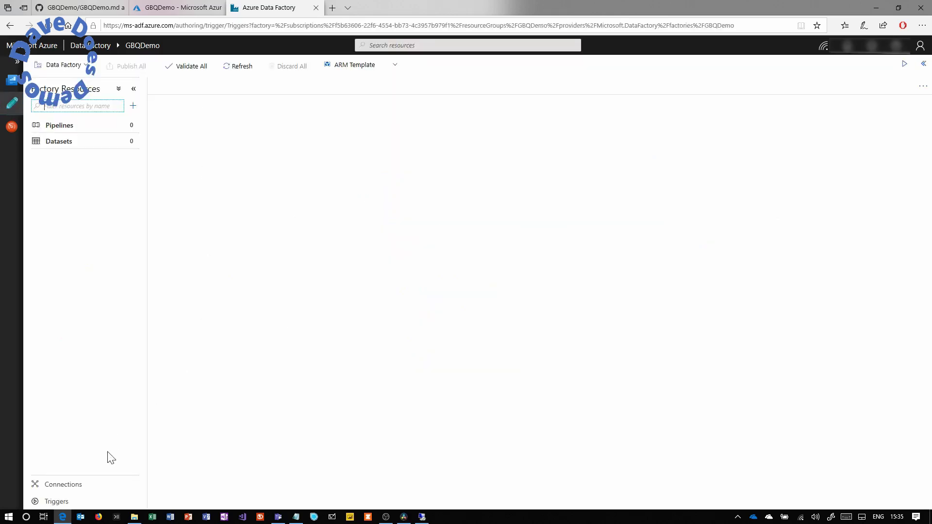
left_click(90, 486)
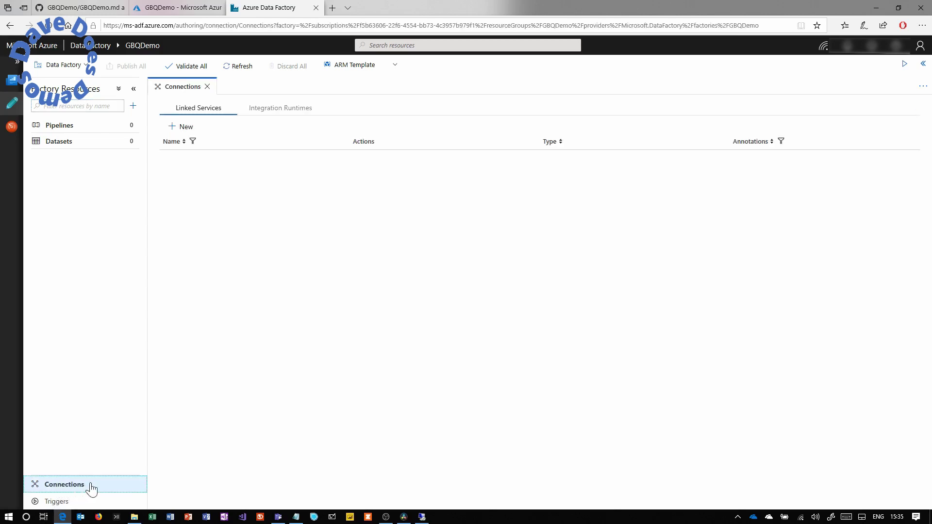
left_click(283, 116)
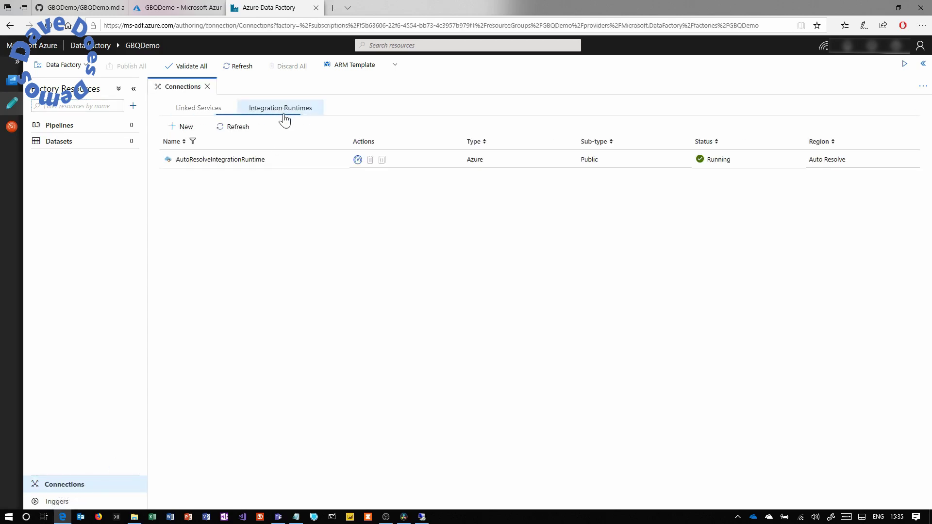
Start a new integration runtime for data movement and dispatching activities to external computes, using the Self-Hosted network environment.
left_click(177, 128)
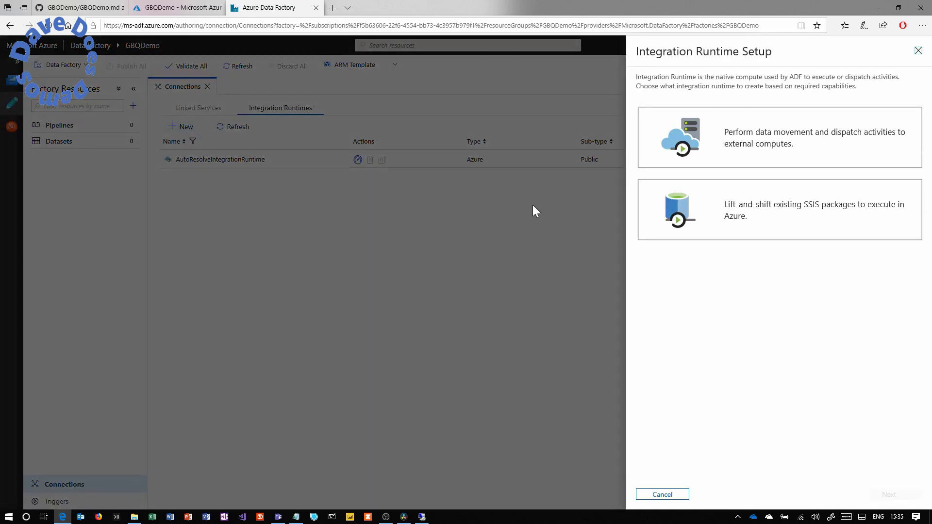
left_click(688, 133)
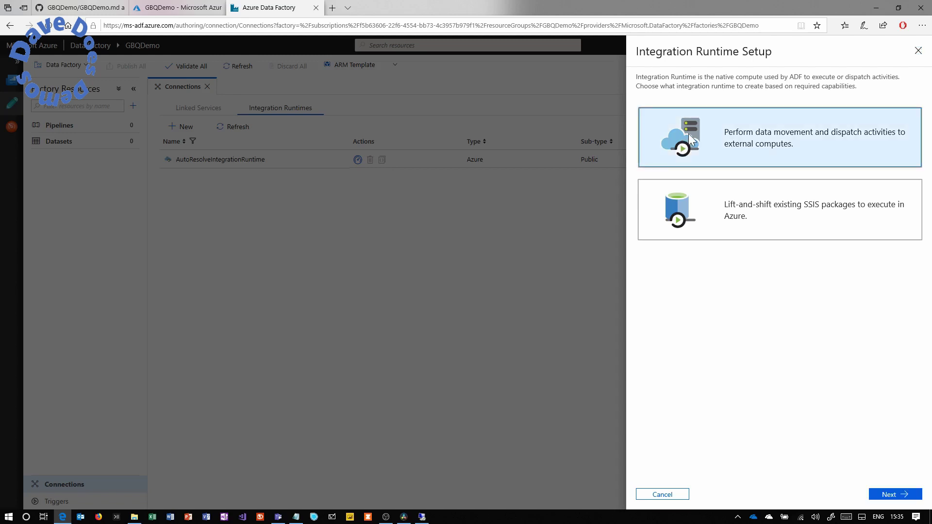
left_click(888, 495)
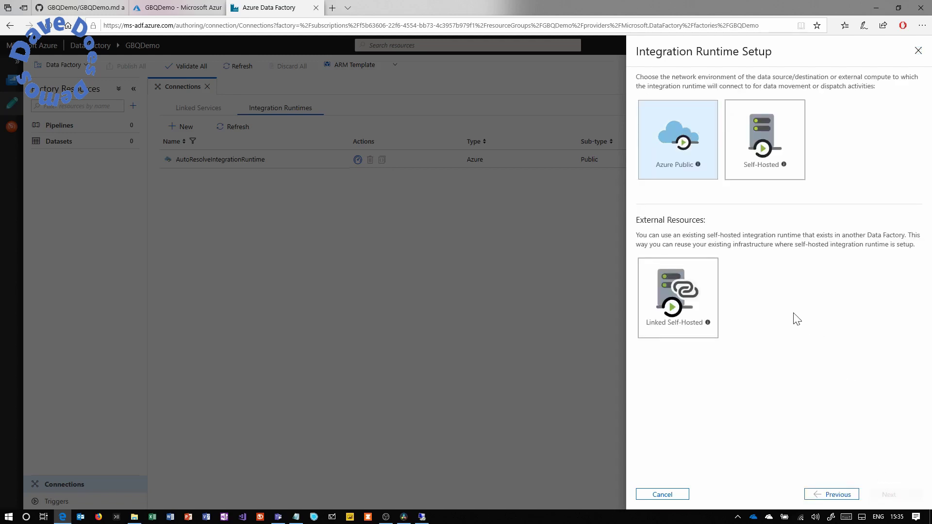
left_click(748, 127)
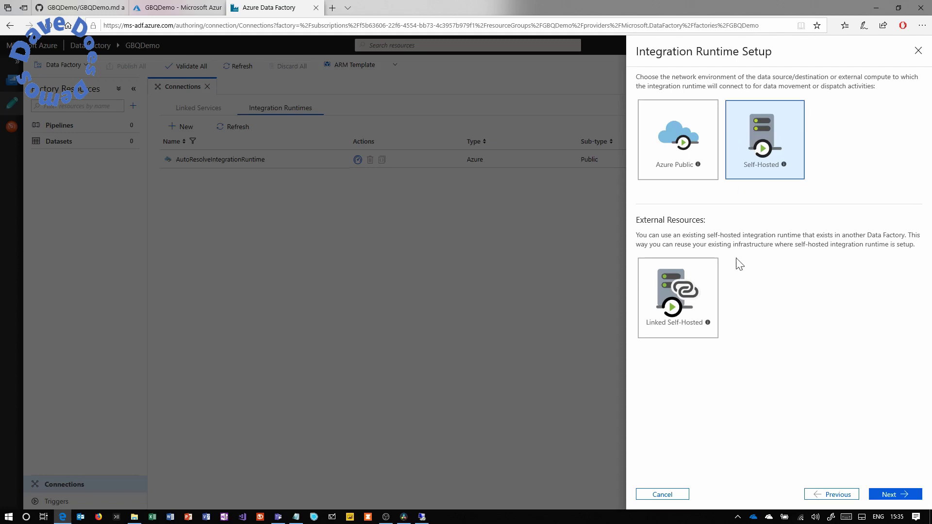
left_click(894, 495)
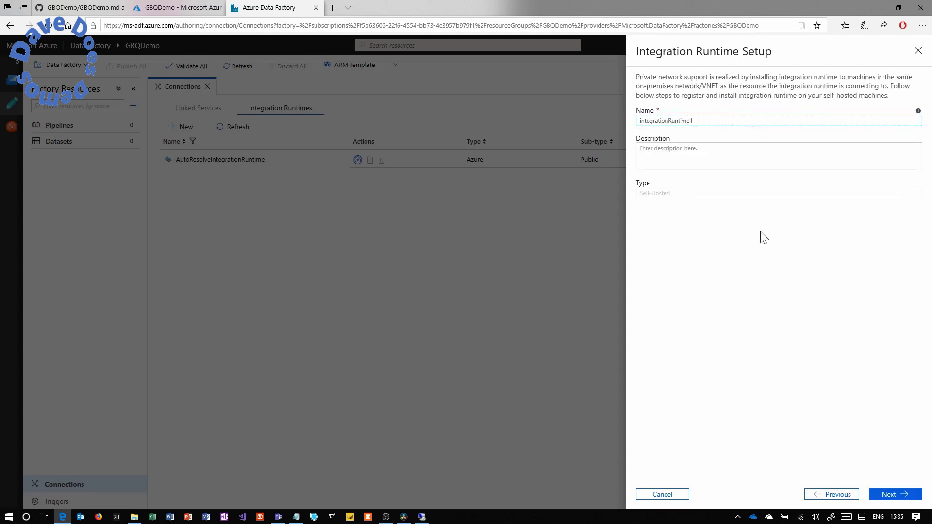
Name the self-hosted runtime GBQIR, describe it as "integration runtime for GBQ Demo" and create it.
left_click_drag(694, 121, 633, 128)
type("GBQIR")
left_click(641, 148)
type("integration ")
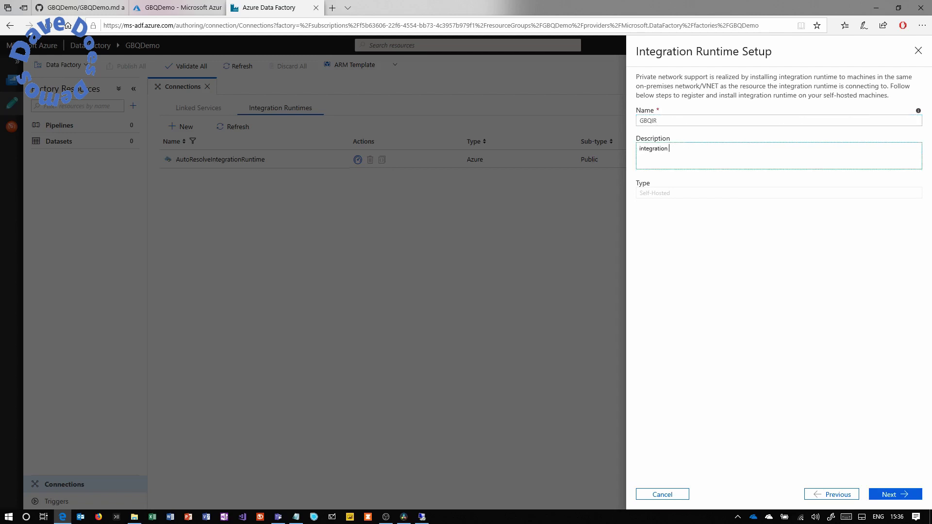
type("runtime for GBQ Demo")
left_click(892, 500)
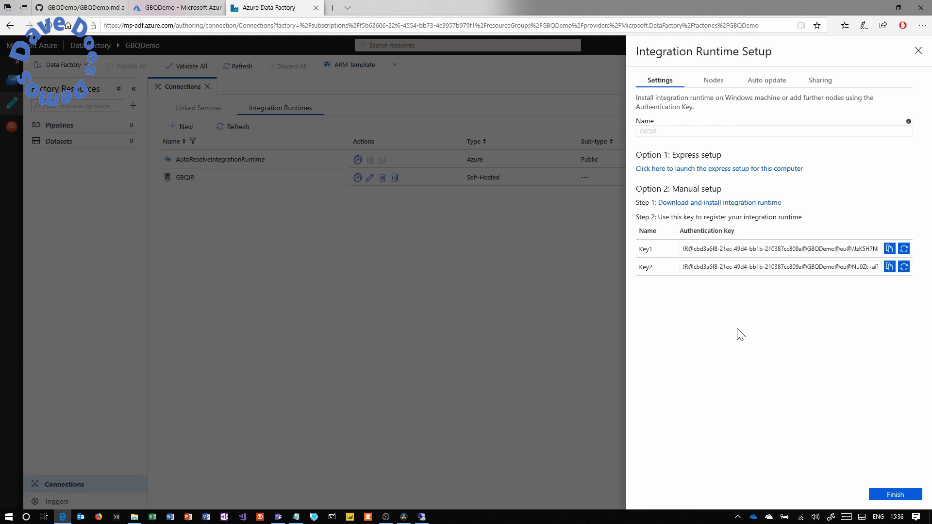
Copy the runtime's Key1 authentication key and paste it into the Integration Runtime Configuration Manager in the virtual machine's Remote Desktop session.
left_click(888, 249)
left_click(422, 516)
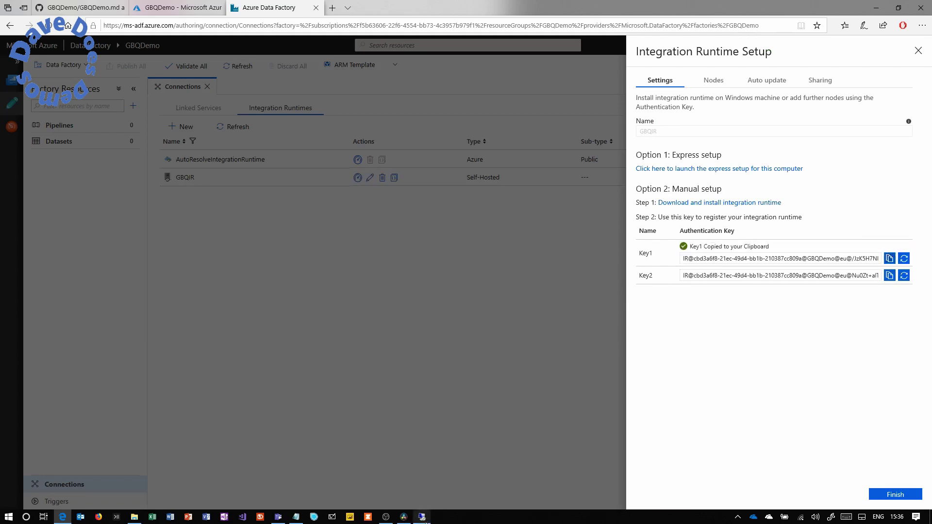
left_click(349, 12)
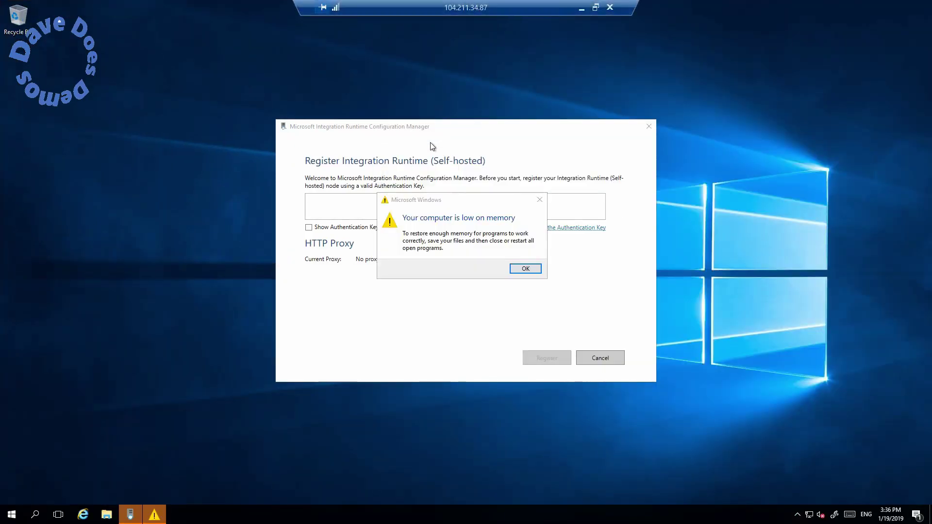
left_click(524, 269)
left_click(399, 206)
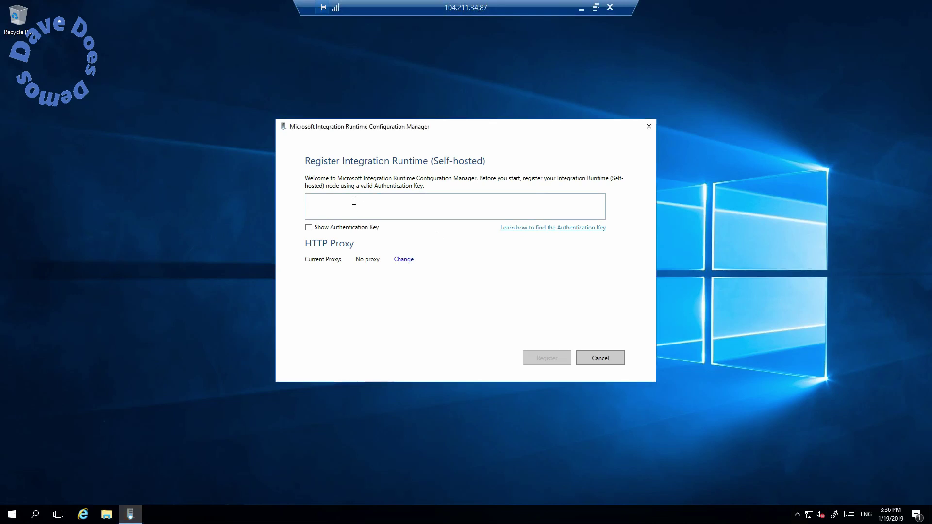
key("ctrl+v")
key("Tab")
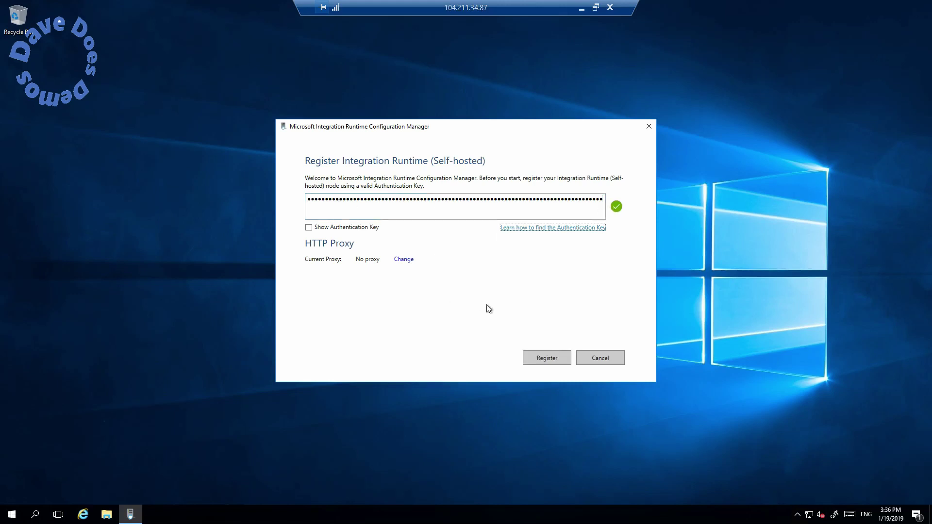
Register the GBQDemo node with the GBQIR self-hosted runtime, and complete the Integration Runtime Setup in Azure Data Factory.
left_click(548, 358)
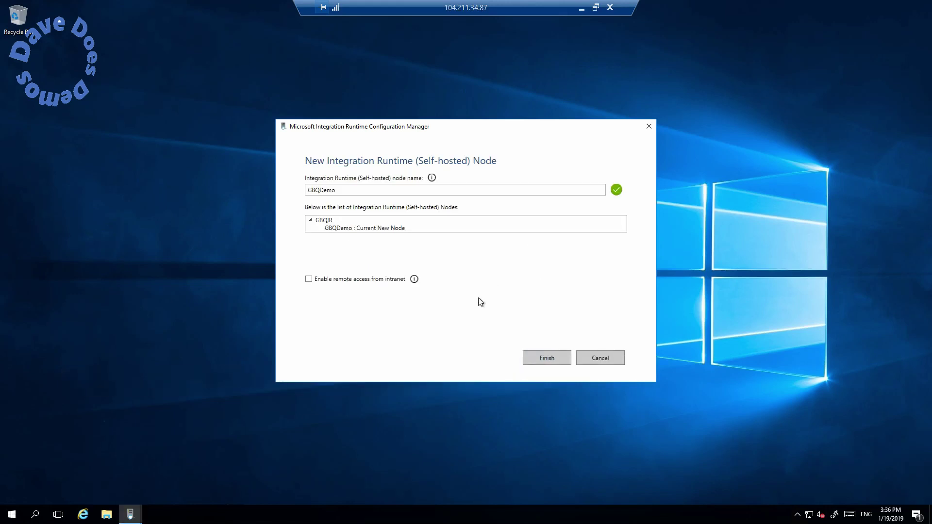
left_click(545, 359)
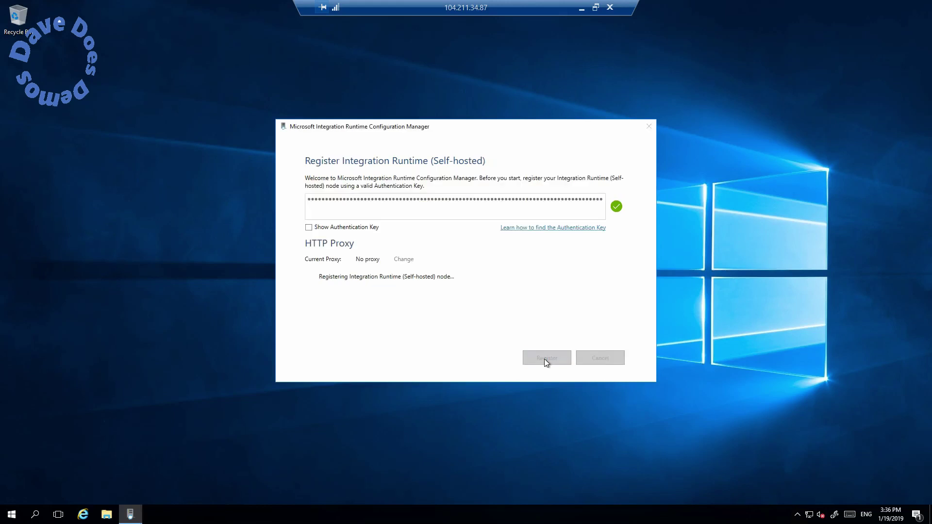
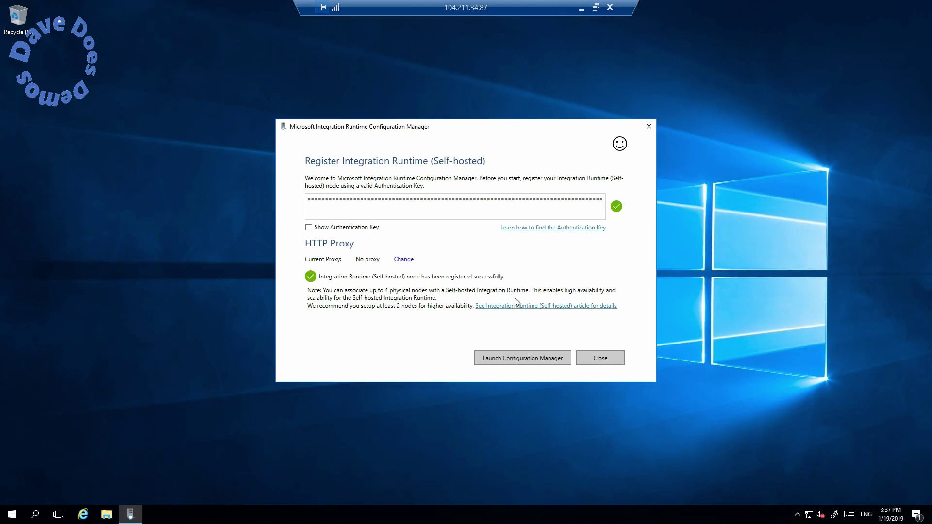
left_click(601, 360)
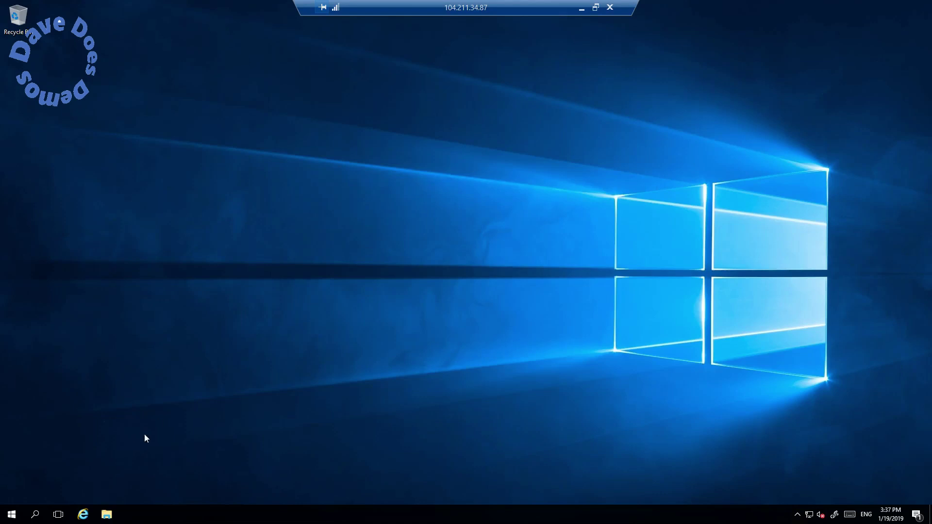
left_click(581, 8)
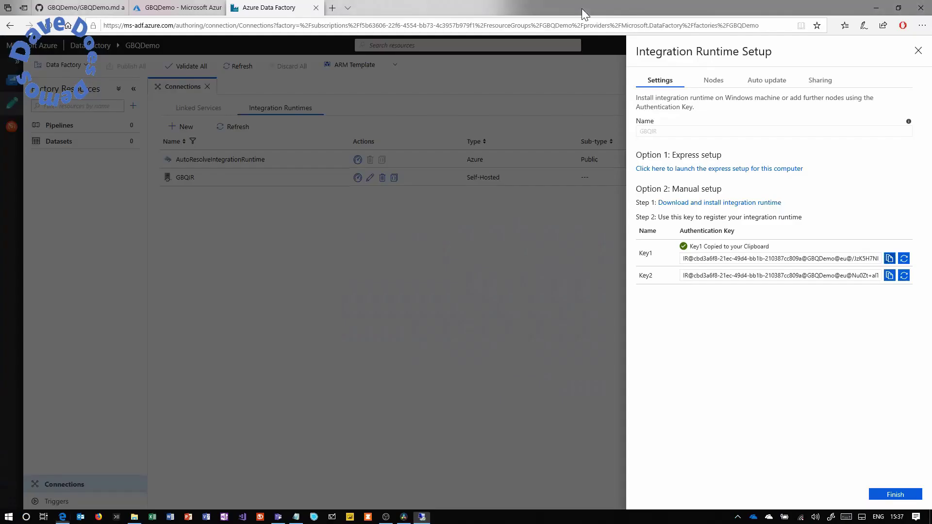
left_click(896, 494)
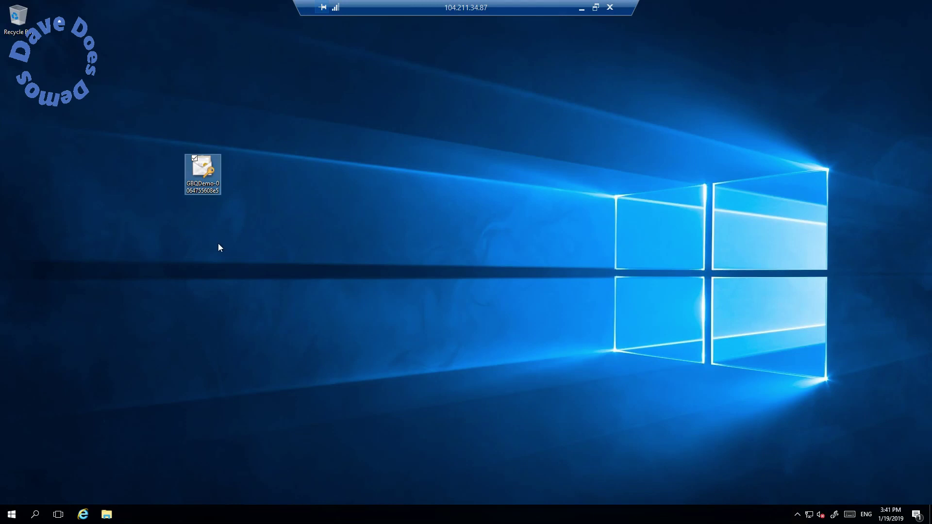
Create a folder named keys in the root of the virtual machine's Windows (C:) drive using File Explorer.
left_click(352, 318)
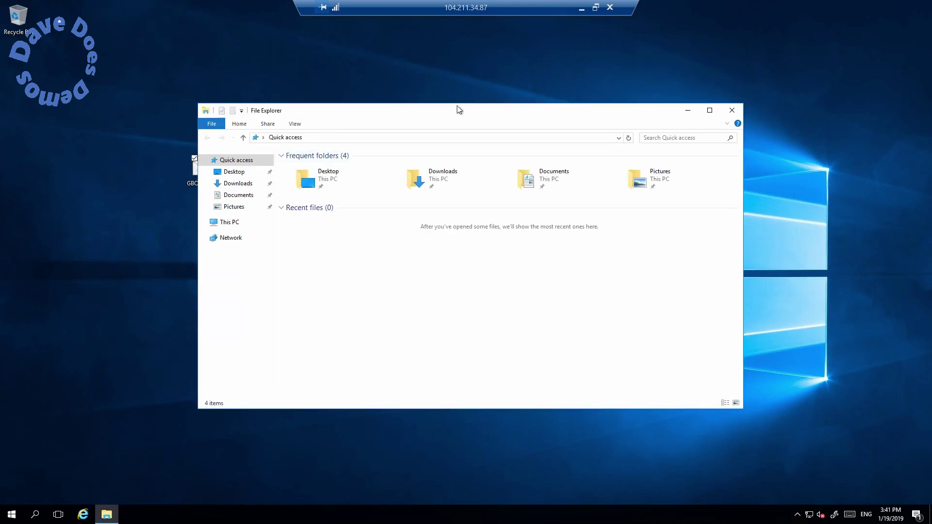
left_click_drag(441, 109, 539, 83)
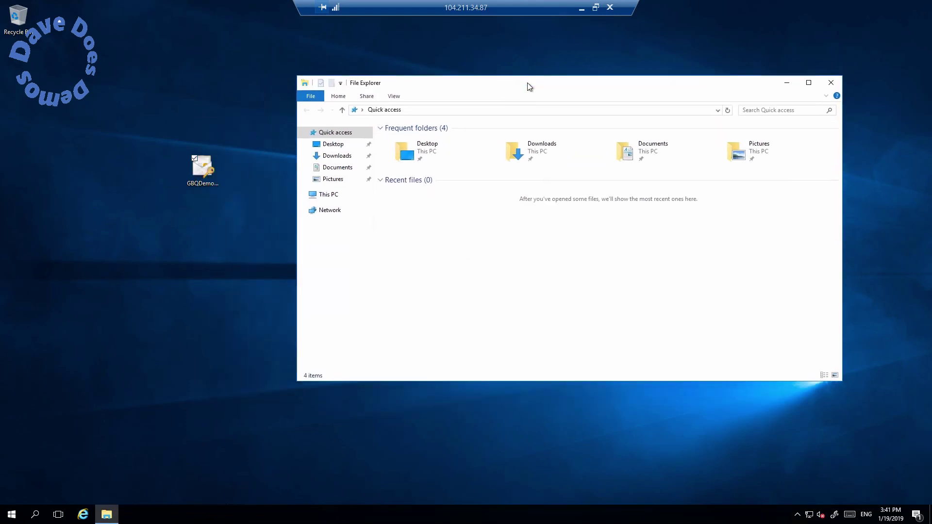
left_click(339, 199)
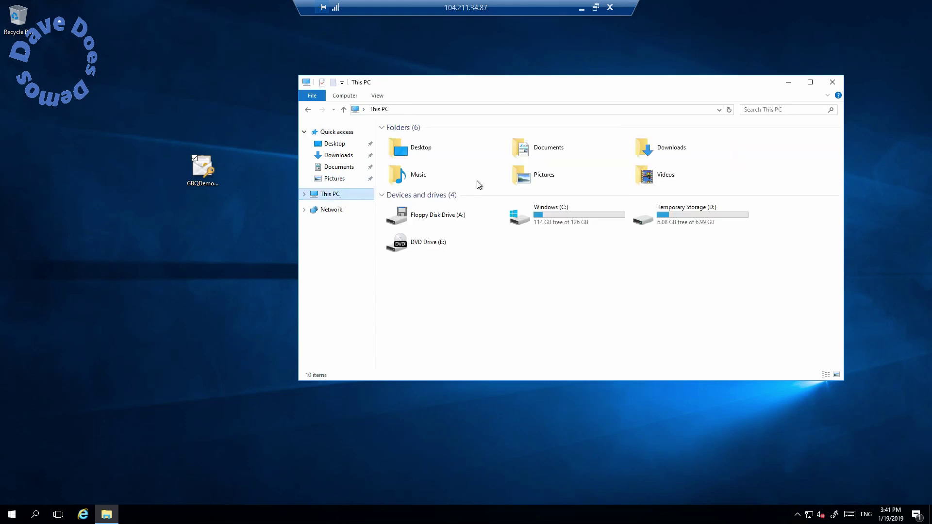
double_click(565, 215)
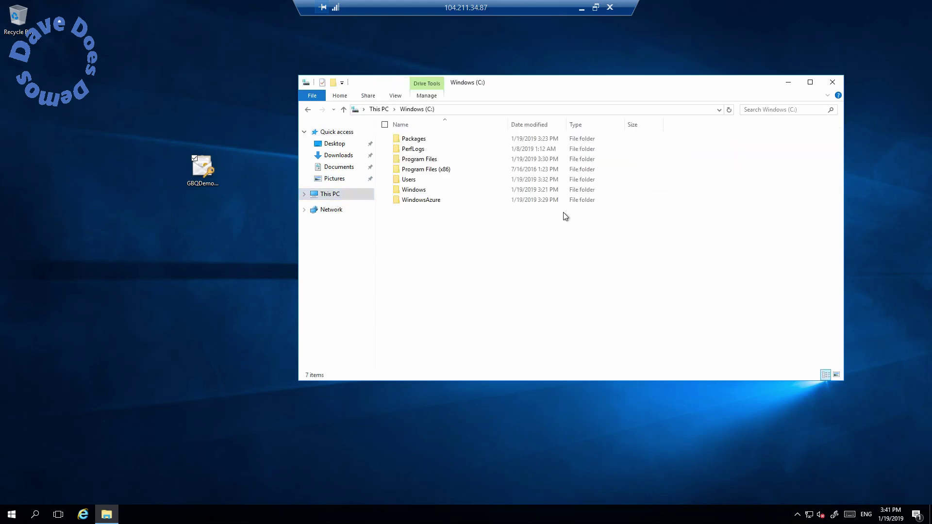
right_click(429, 235)
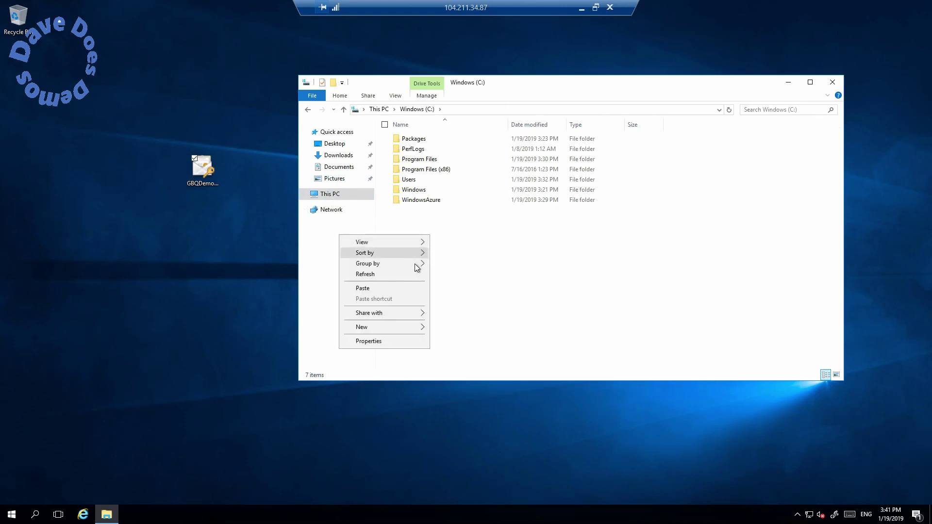
mouse_move(366, 328)
left_click(324, 327)
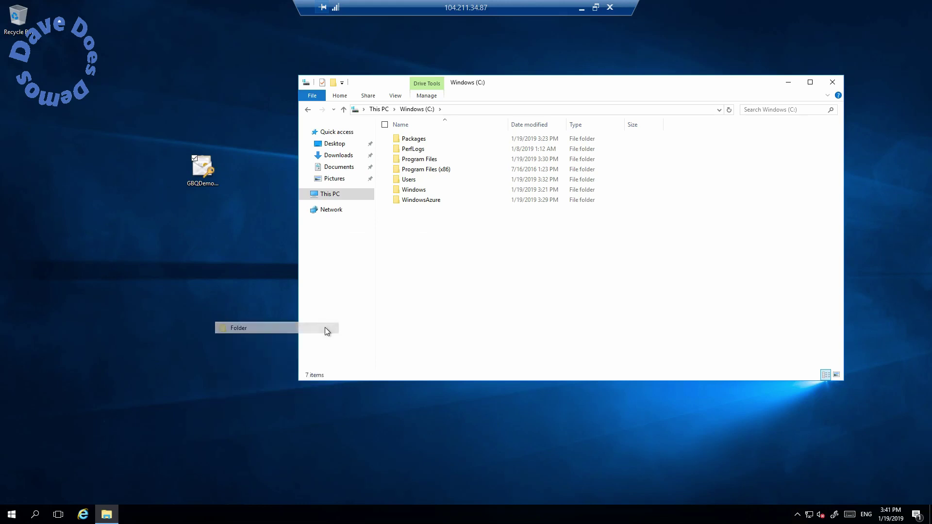
type("keys")
key("Return")
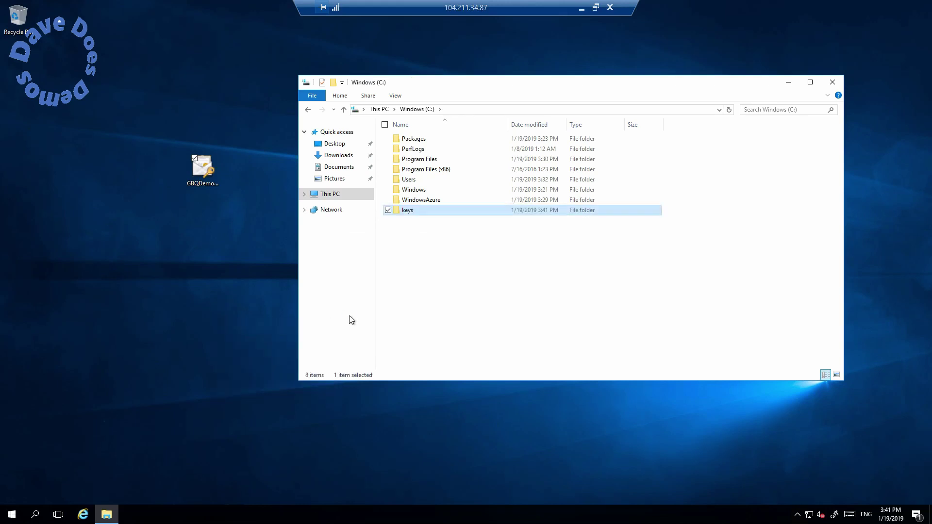
Move the GBQDemo key file from the virtual machine's desktop into the C:\keys folder.
double_click(409, 213)
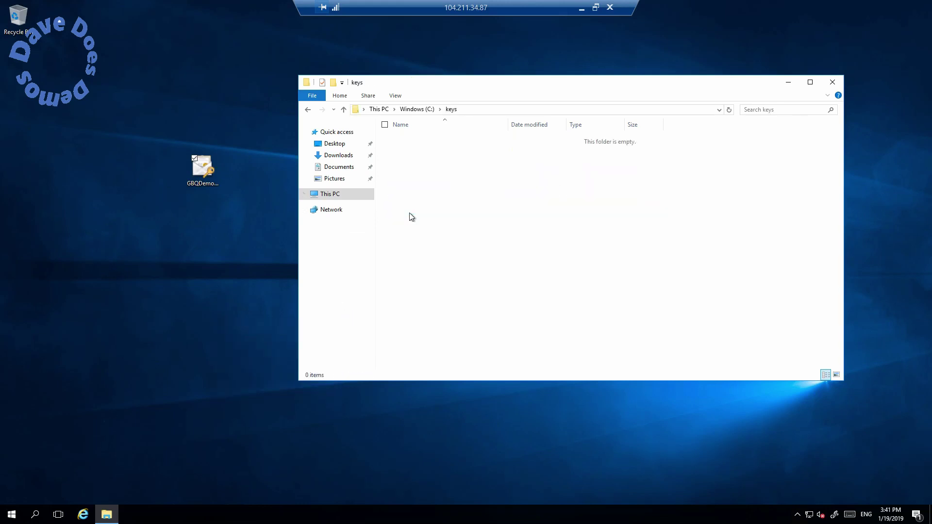
left_click_drag(195, 167, 462, 197)
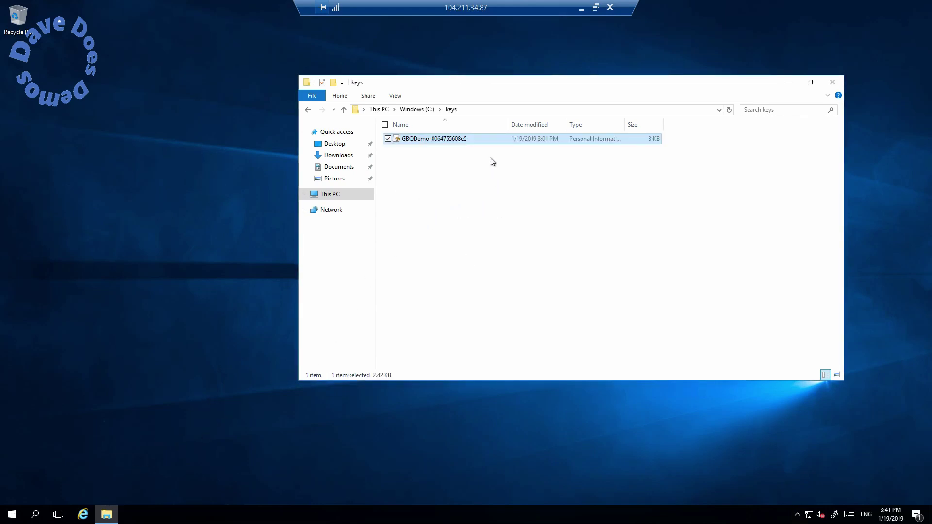
right_click(112, 177)
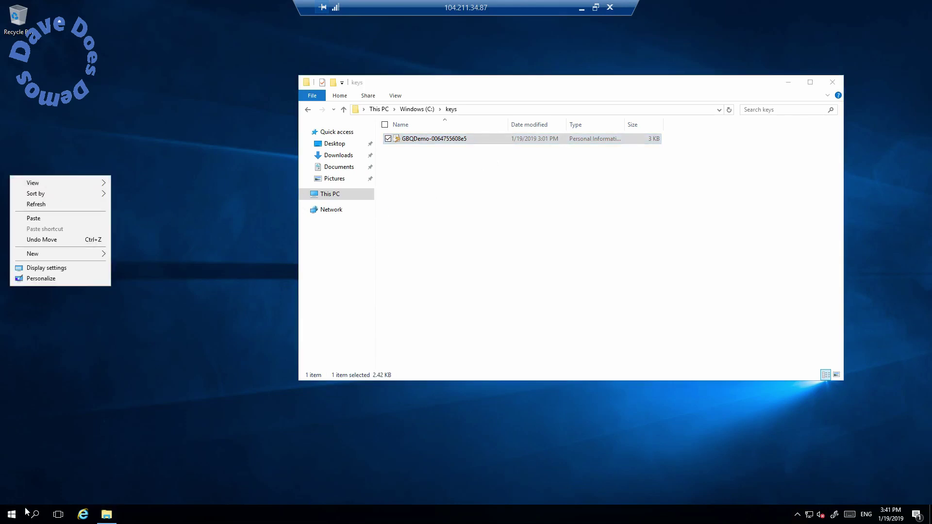
left_click(11, 516)
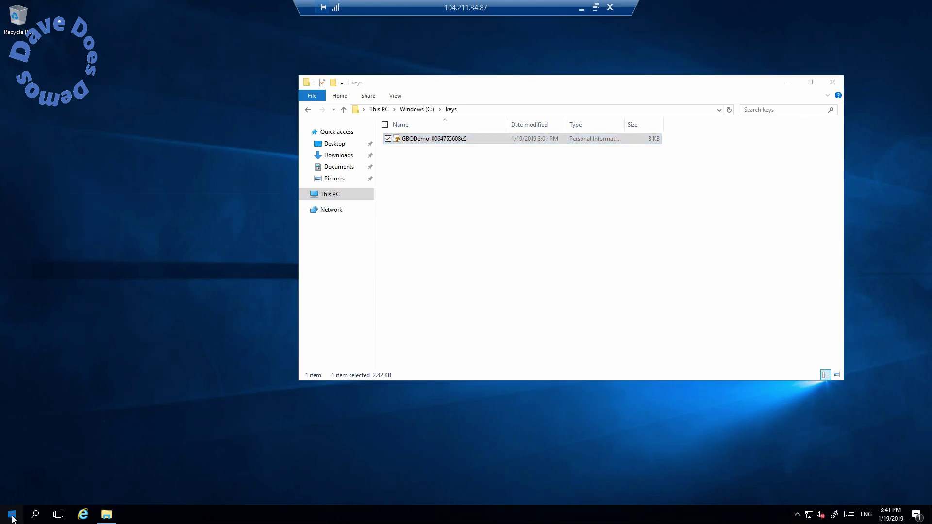
Search for Notepad on the virtual machine and open a blank document.
left_click(12, 516)
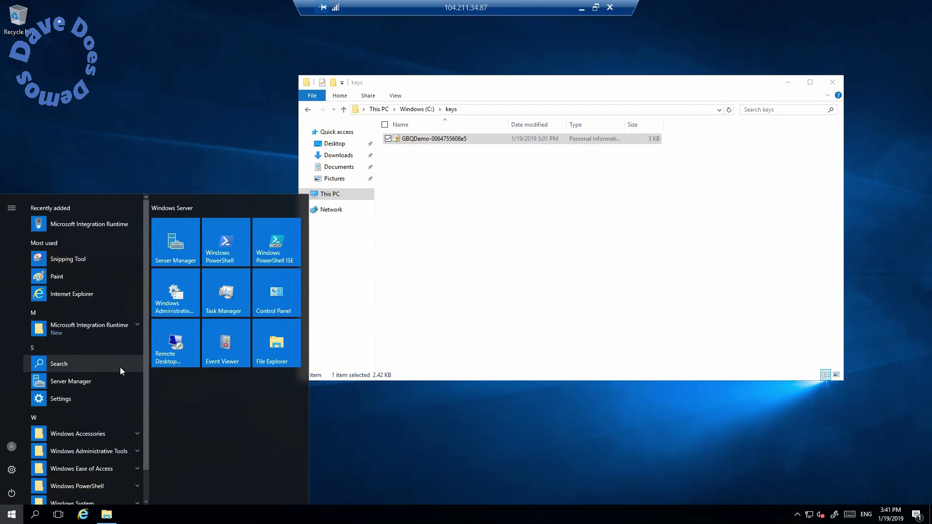
type("o")
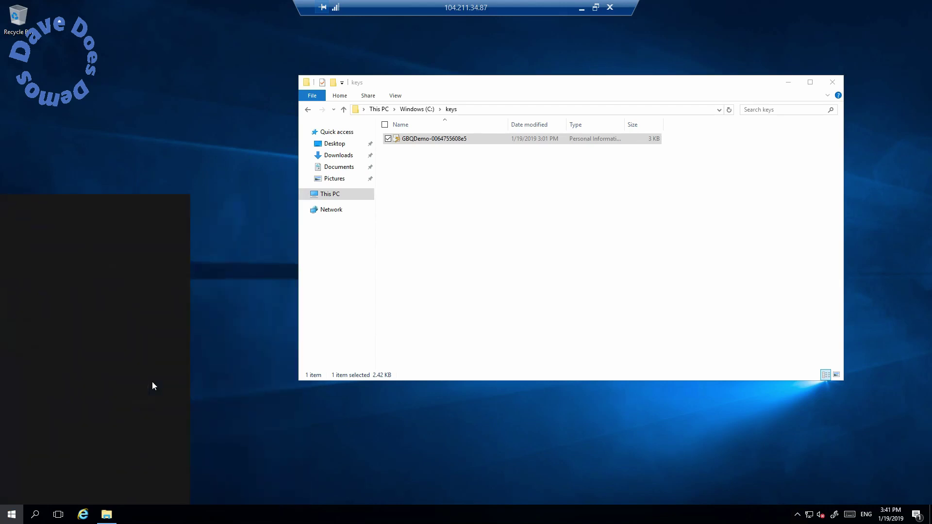
type("o")
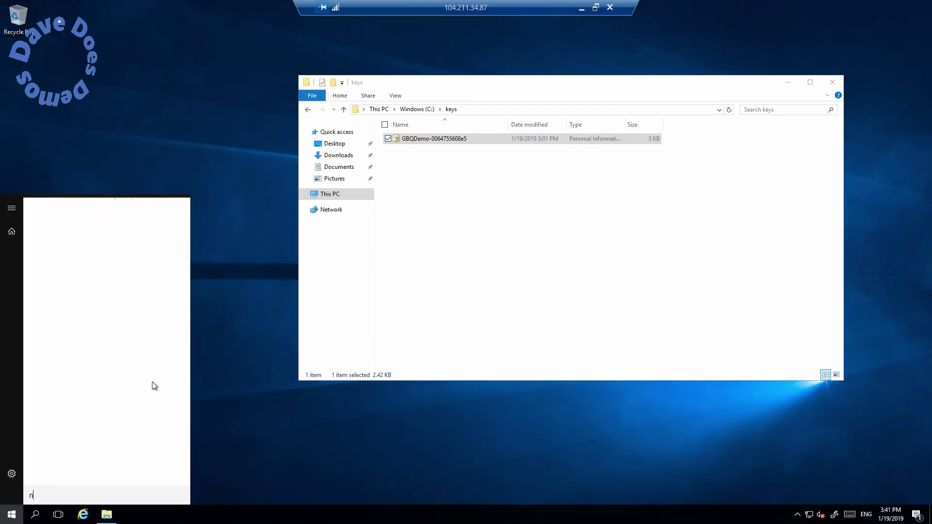
type("te")
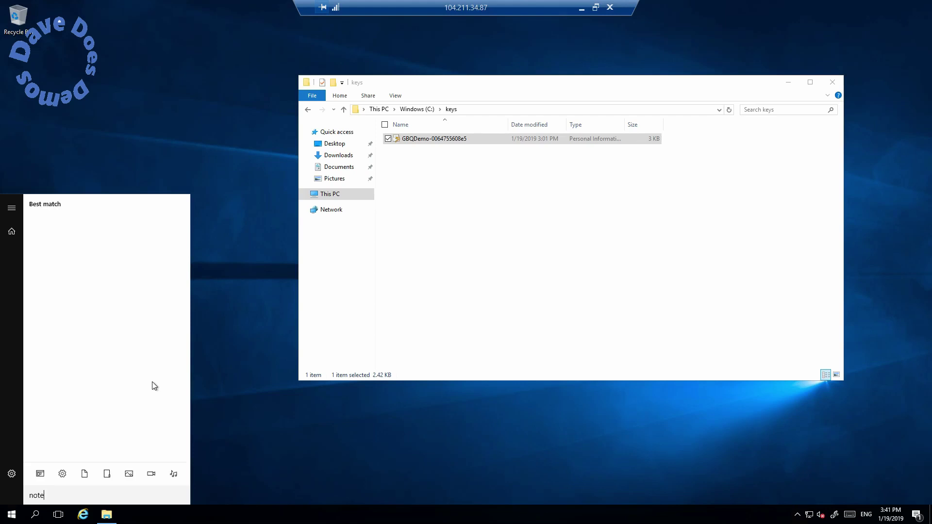
type("pad")
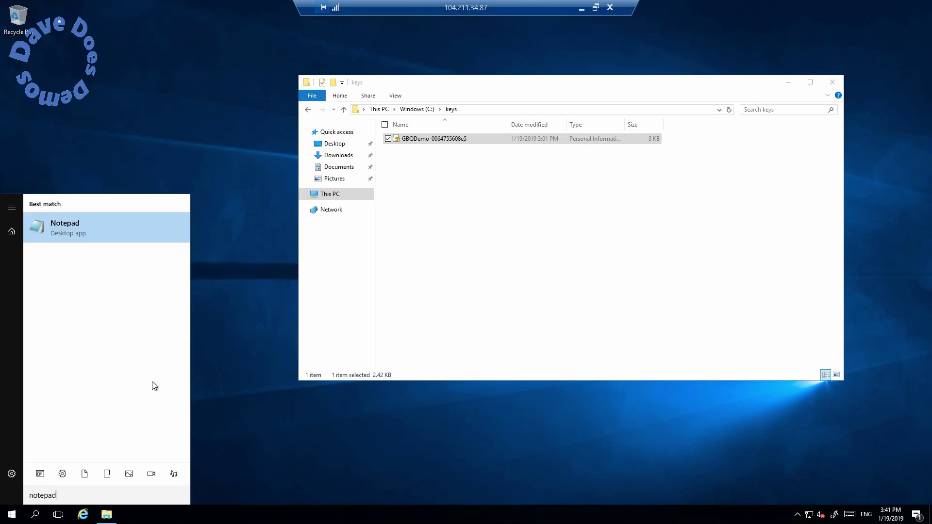
key("Return")
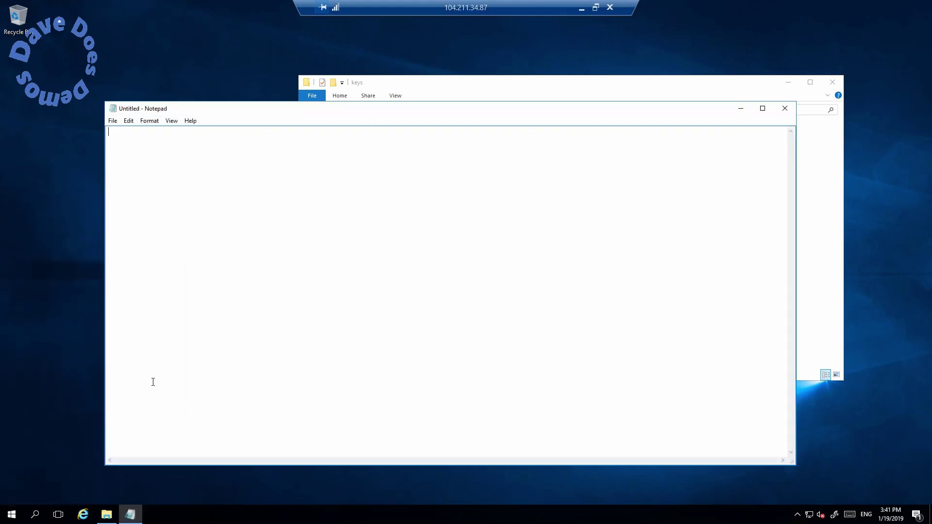
Copy the keys folder's full path, C:\keys, from File Explorer into the blank Notepad document.
left_click(460, 86)
left_click(470, 110)
key("ctrl+c")
left_click(222, 148)
key("ctrl+v")
Return to the keys folder window containing the GBQDemo key file.
left_click(432, 87)
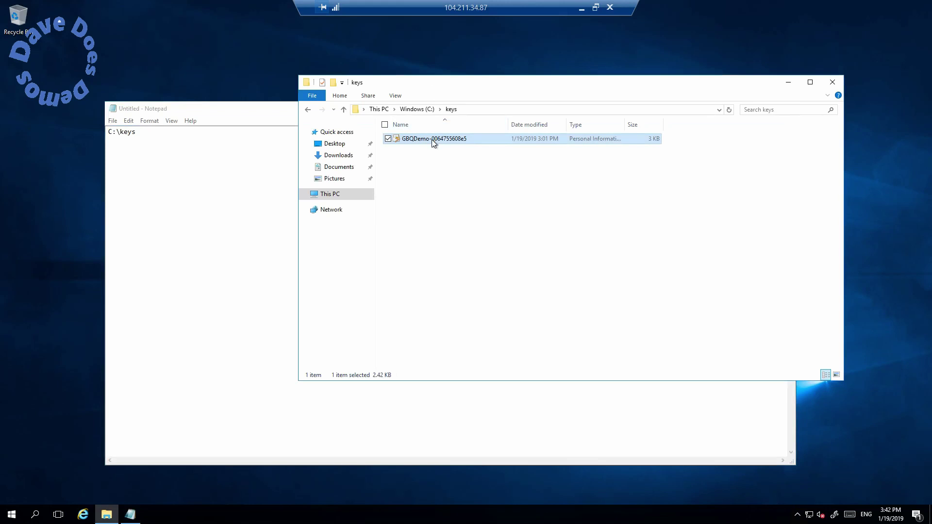
left_click(432, 139)
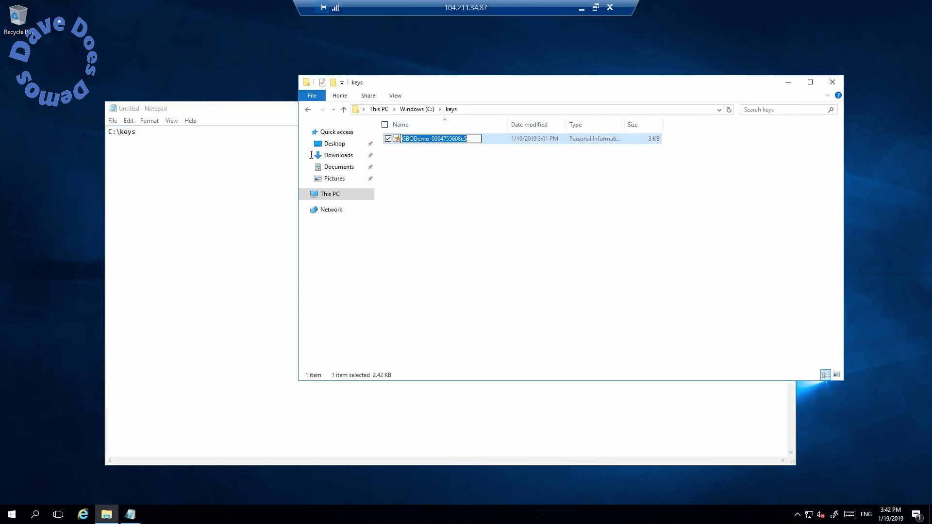
left_click(210, 144)
type("\\")
key("ctrl+v")
type(".p12")
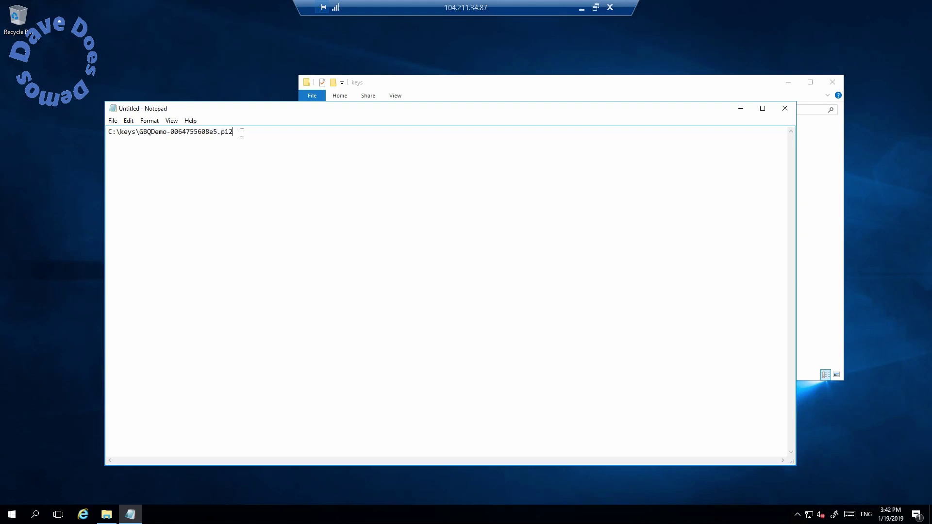
left_click_drag(236, 133, 98, 133)
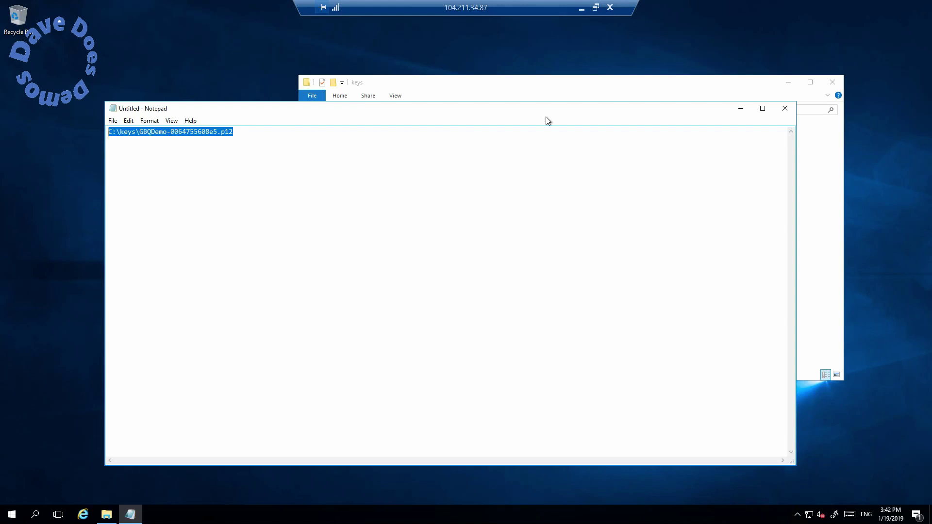
Leave the remote desktop for Azure Data Factory and refresh the integration runtimes list to check the GBQIR status.
left_click(580, 6)
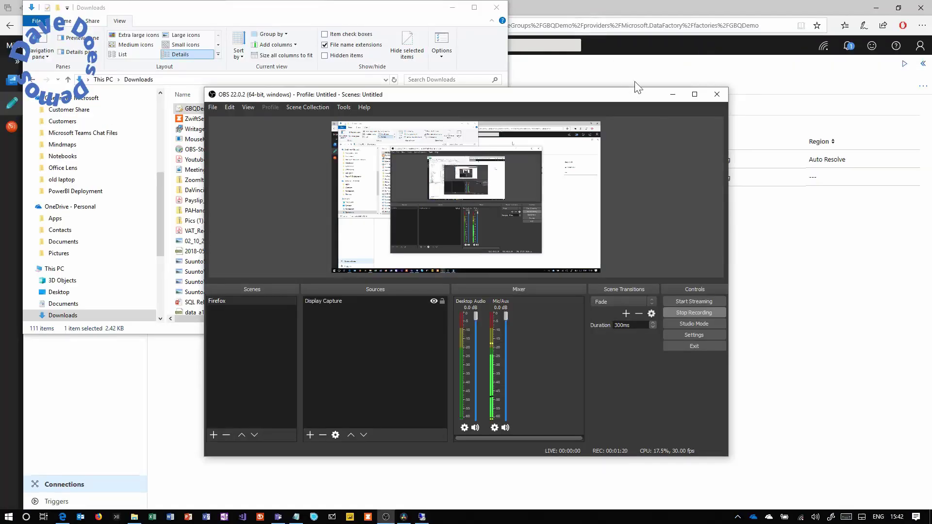
left_click(795, 265)
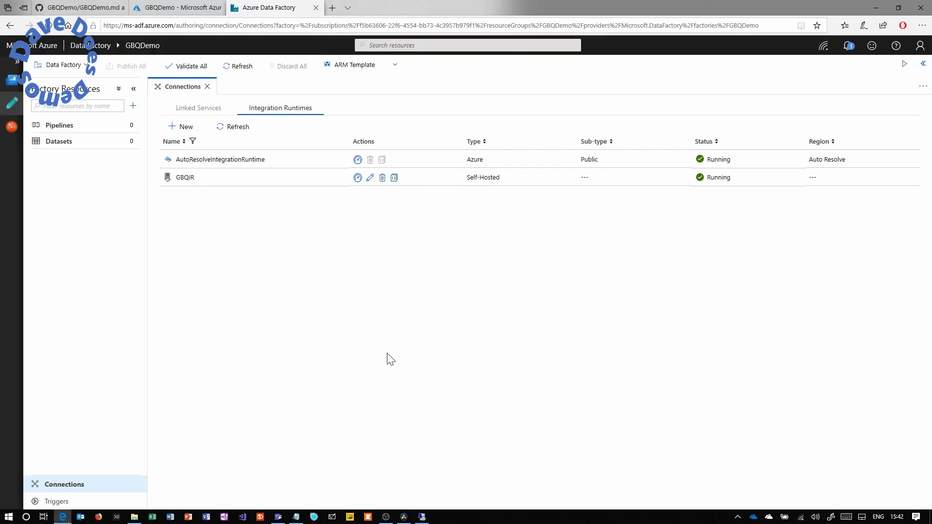
left_click(240, 128)
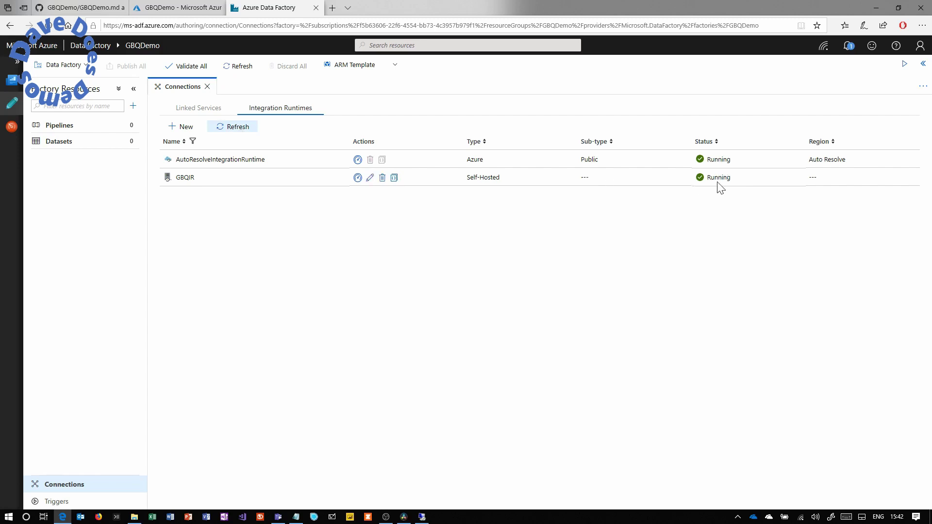
Start a new linked service using the Google BigQuery data store.
left_click(189, 111)
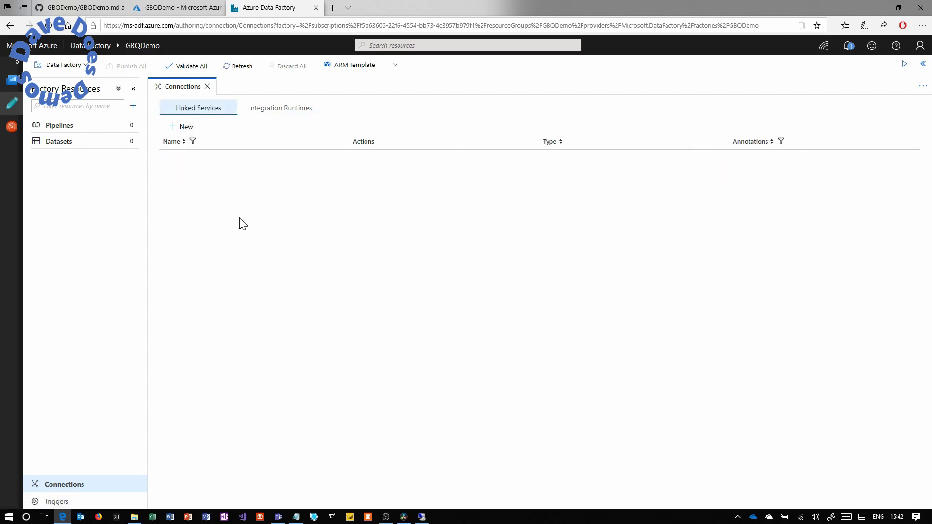
left_click(186, 127)
left_click(689, 101)
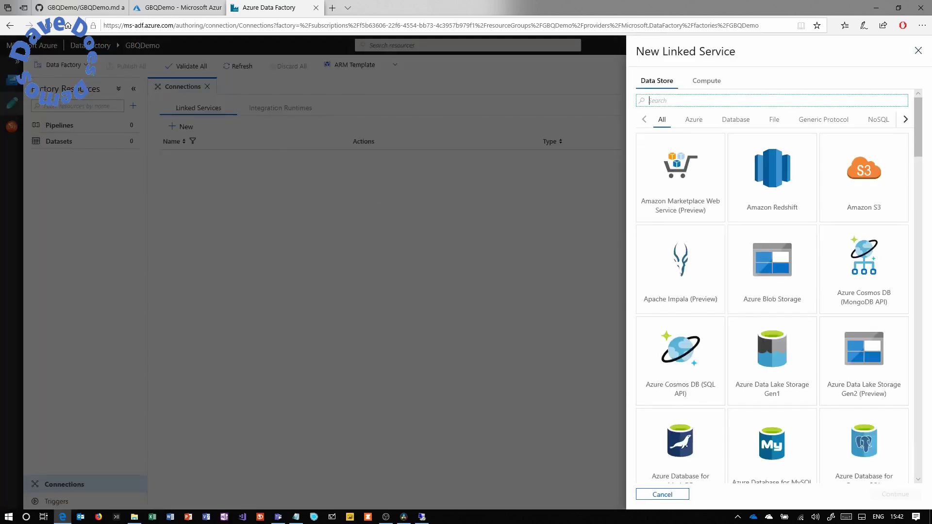
type("big")
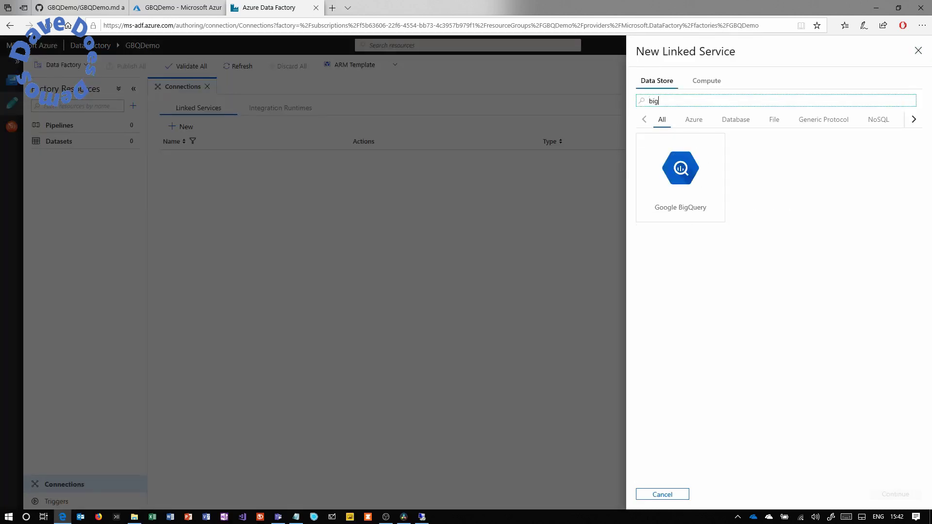
left_click(682, 179)
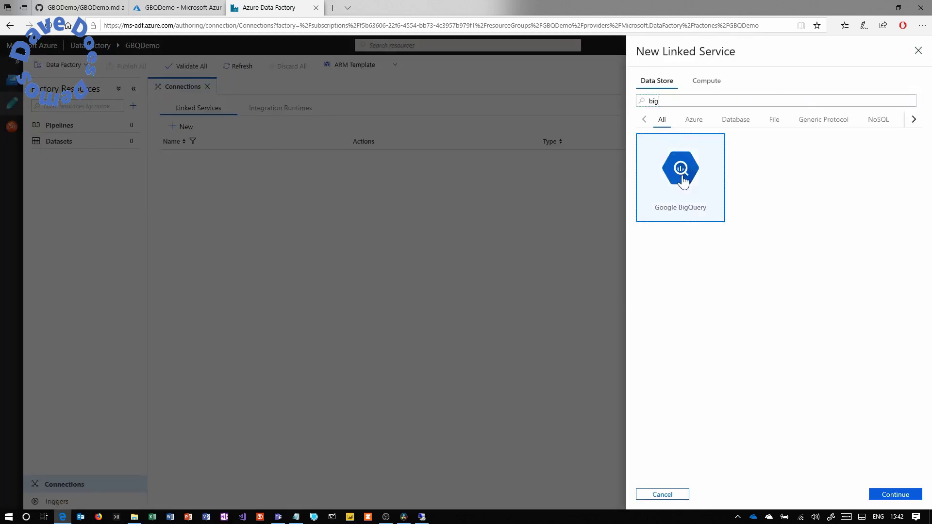
left_click(893, 494)
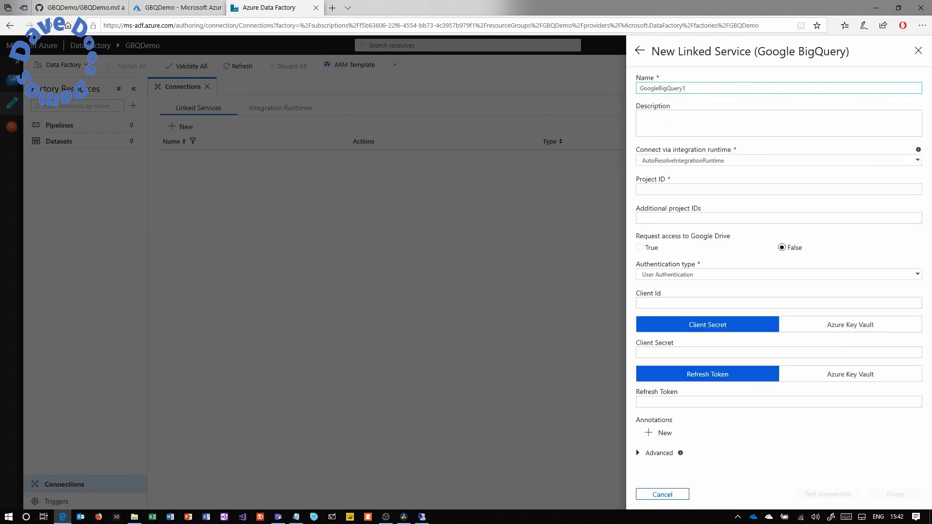
Set the BigQuery service's integration runtime to GBQIR and its authentication type to Service Authentication.
left_click(675, 162)
left_click(677, 198)
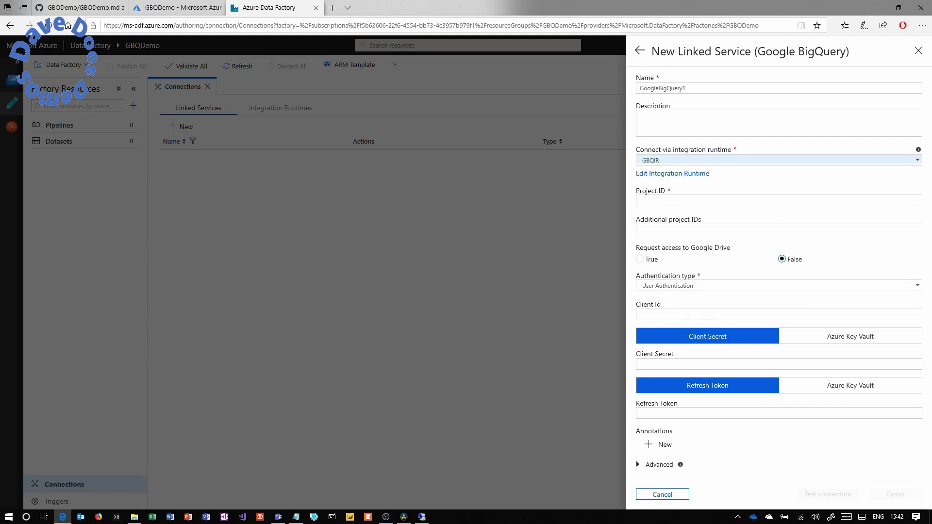
left_click(713, 292)
left_click(699, 299)
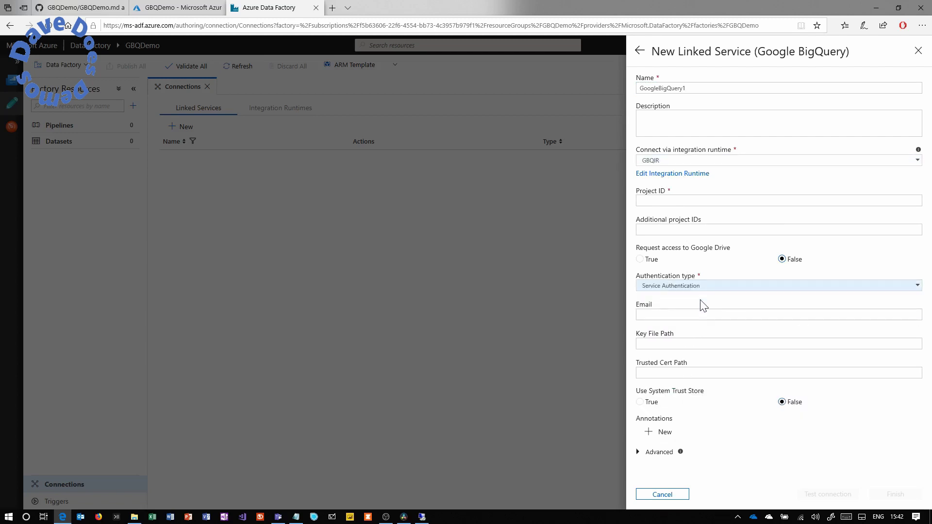
left_click(699, 343)
key("ctrl+v")
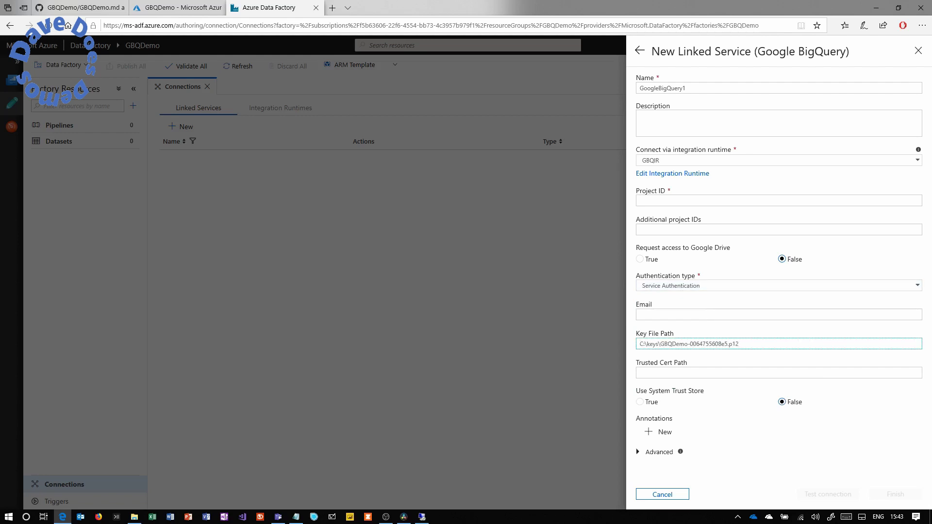
left_click_drag(739, 343, 622, 344)
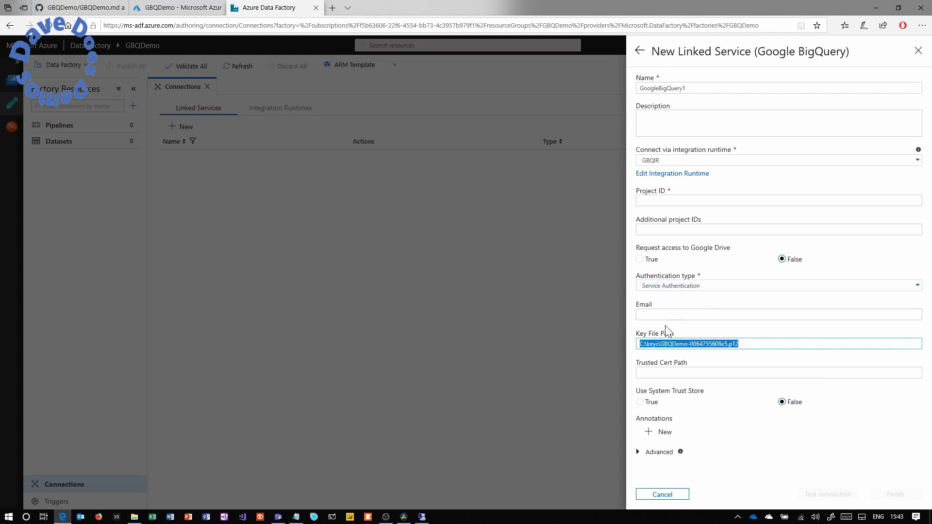
Copy the service account's e-mail address from Notepad into the linked service's Email field.
left_click(296, 516)
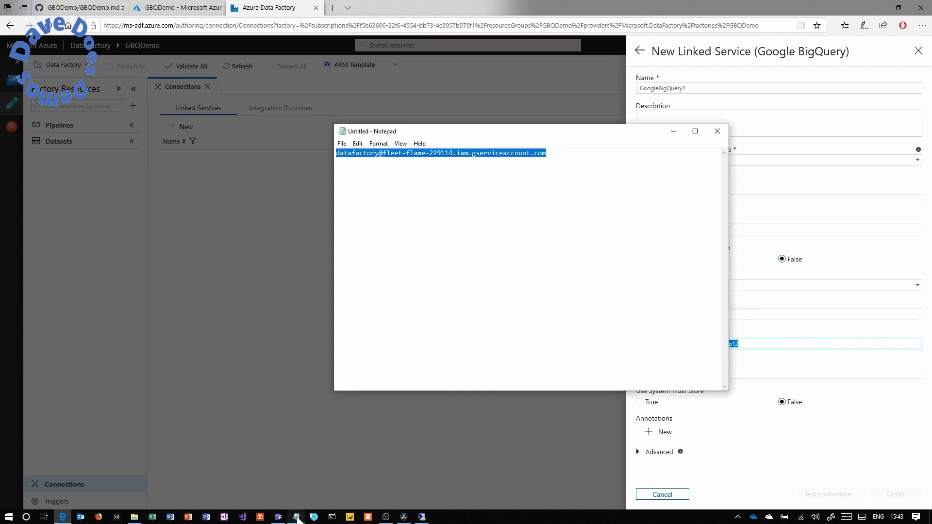
right_click(454, 153)
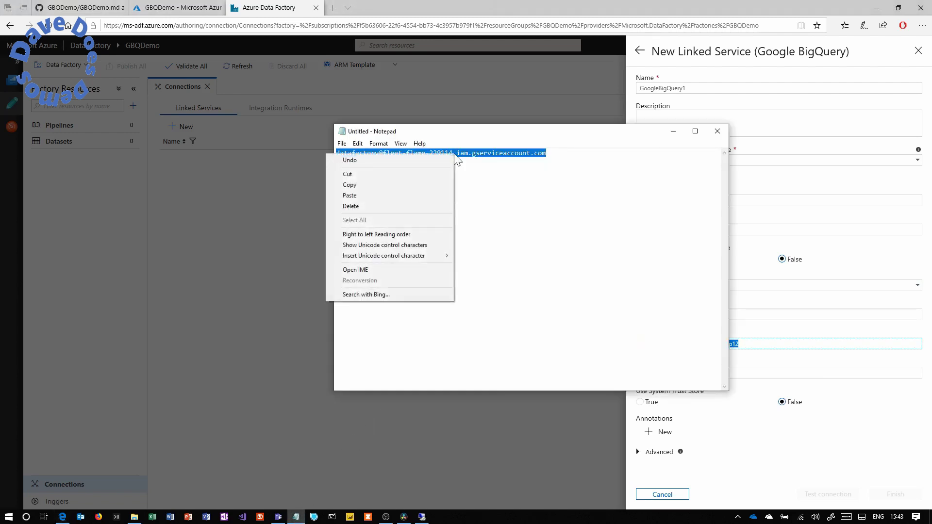
left_click(418, 184)
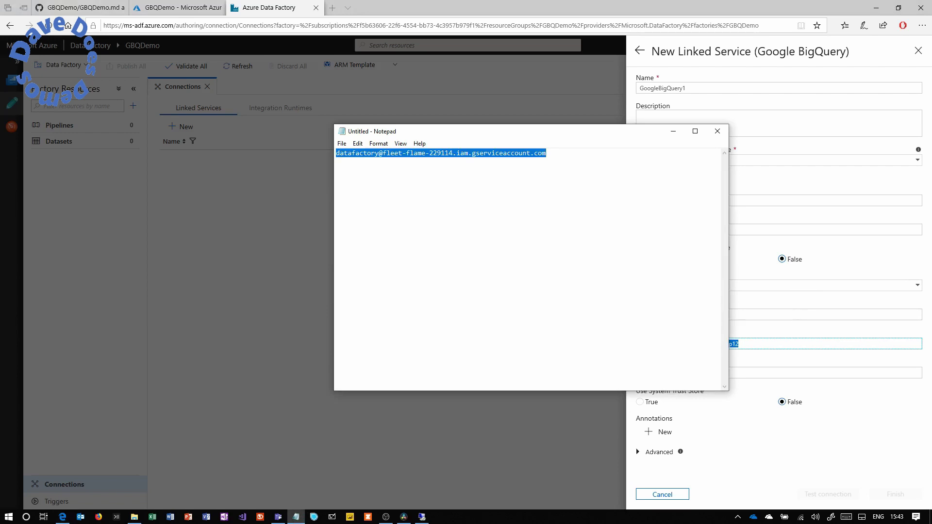
left_click(800, 315)
key("ctrl+v")
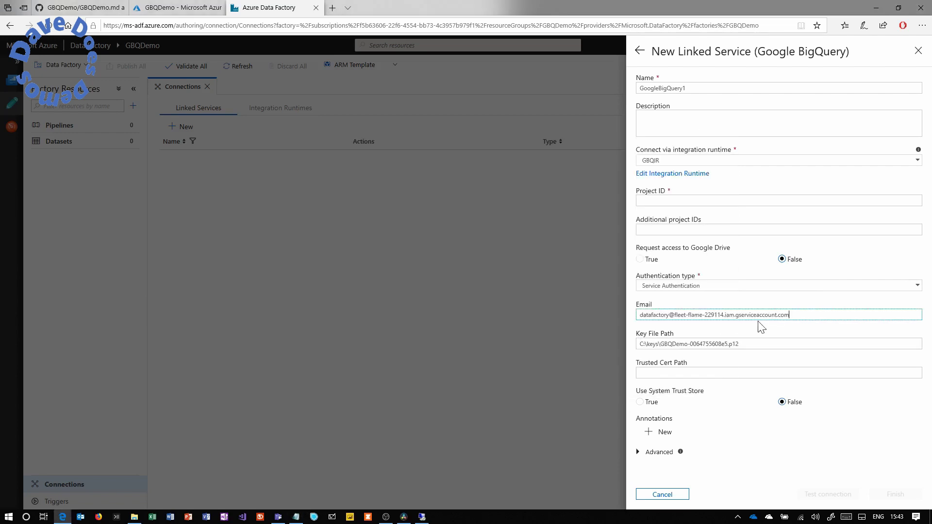
Set the Project ID to fleet-flame-229114, copied from the service account's e-mail address.
key("shift+Left")
key("shift+Left")
key("shift+Left")
key("shift+Left")
key("shift+Left")
key("shift+Left")
key("shift+Left")
key("shift+Left")
key("shift+Left")
key("shift+Left")
key("shift+Left")
key("shift+Left")
key("shift+Left")
key("shift+Left")
key("shift+Left")
key("shift+Left")
key("shift+Left")
key("shift+Left")
left_click(650, 200)
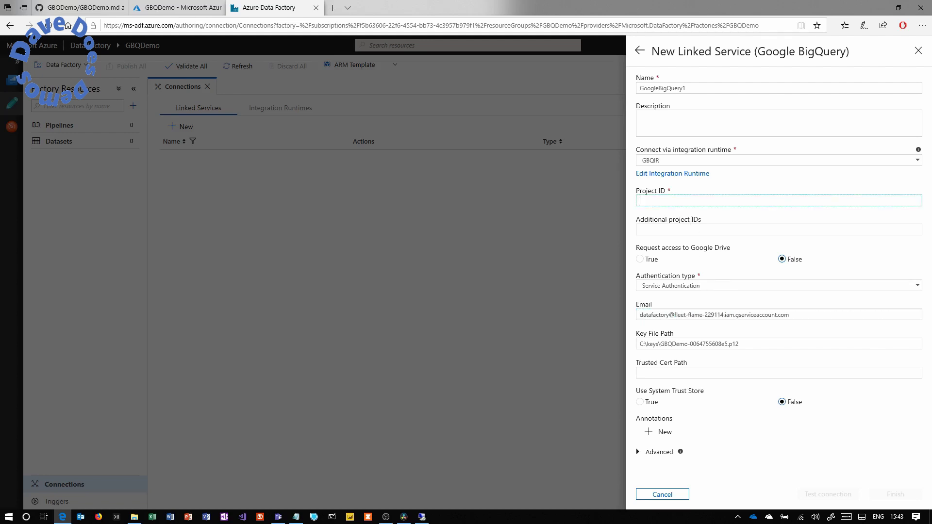
key("ctrl+v")
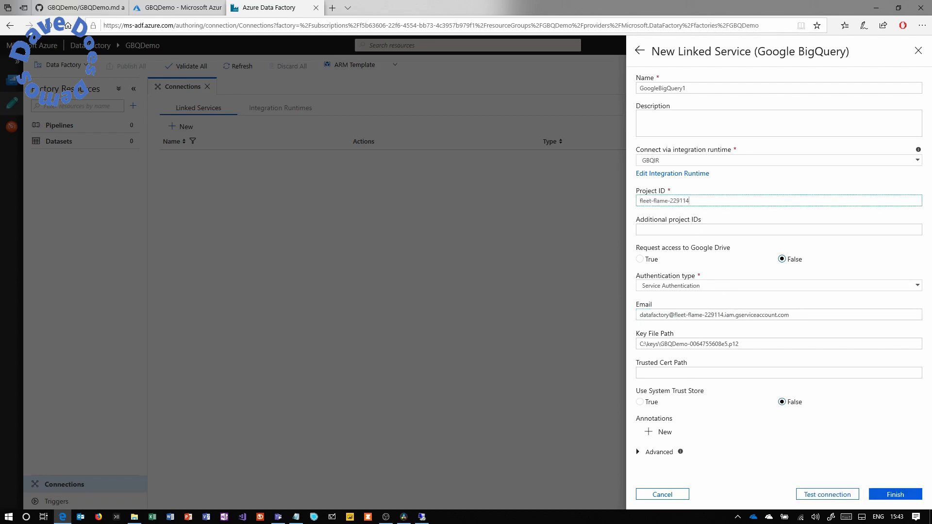
Test the Google BigQuery connection and save the linked service.
left_click(819, 497)
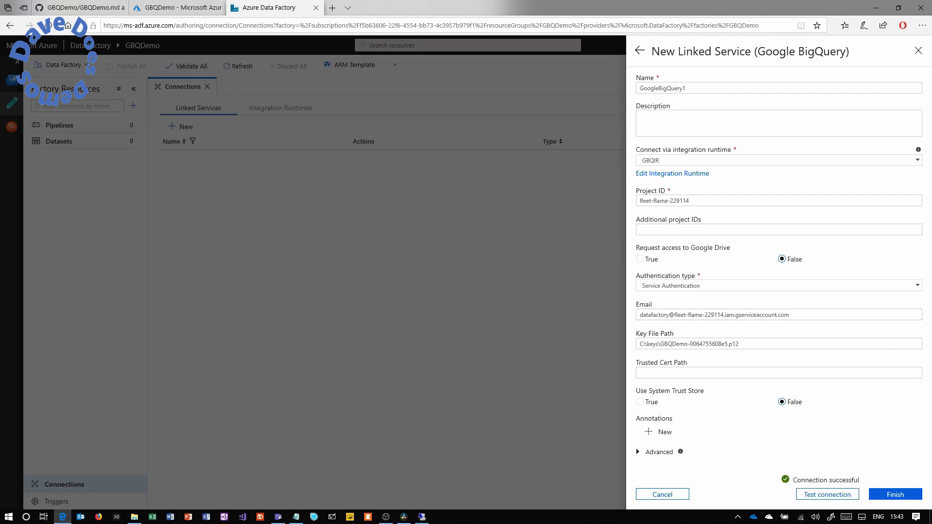
left_click(887, 495)
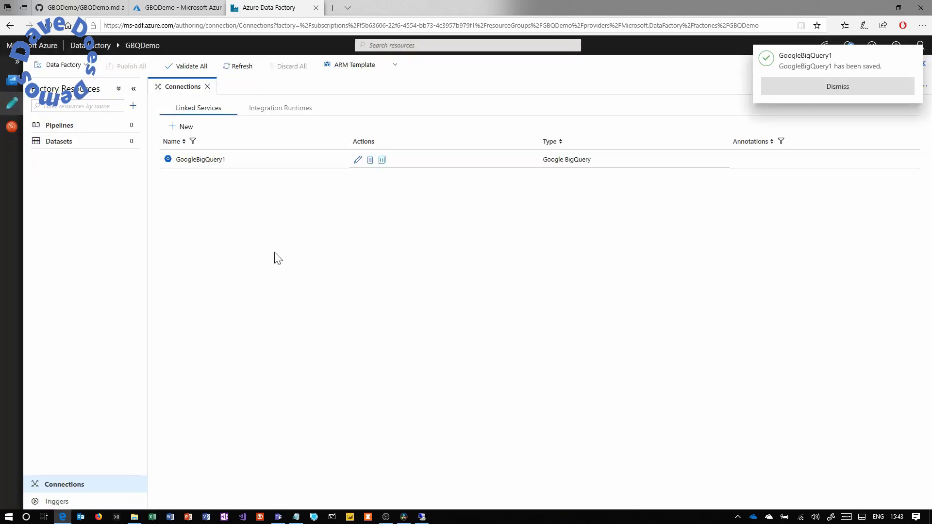
Start another new linked service using the Azure Blob Storage data store.
left_click(185, 128)
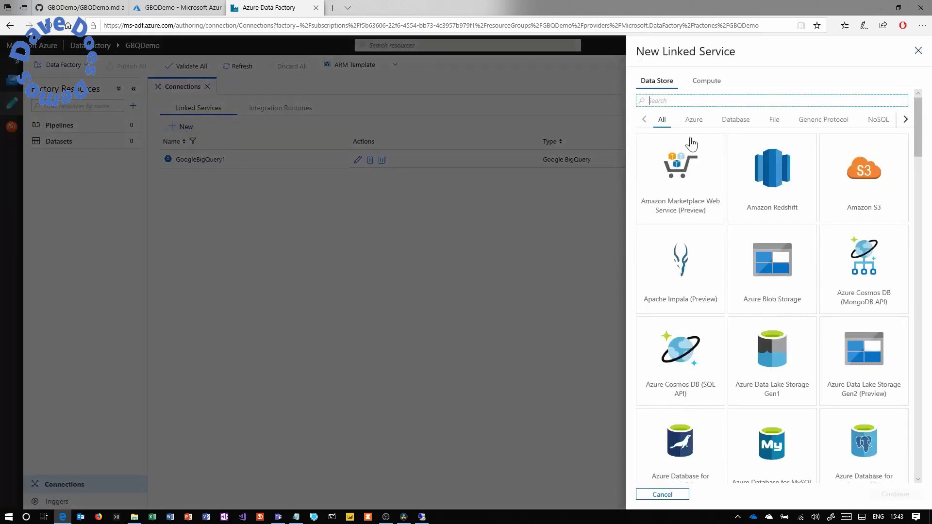
type("sto")
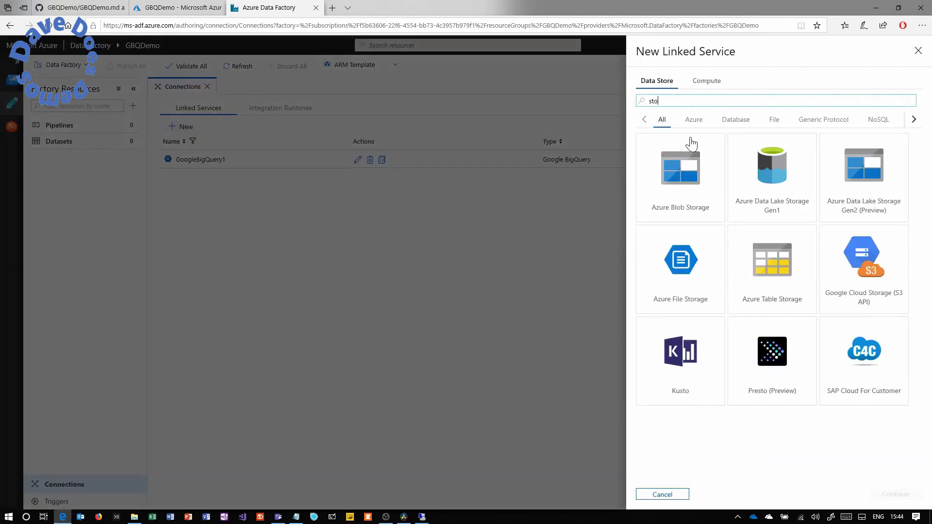
left_click(681, 180)
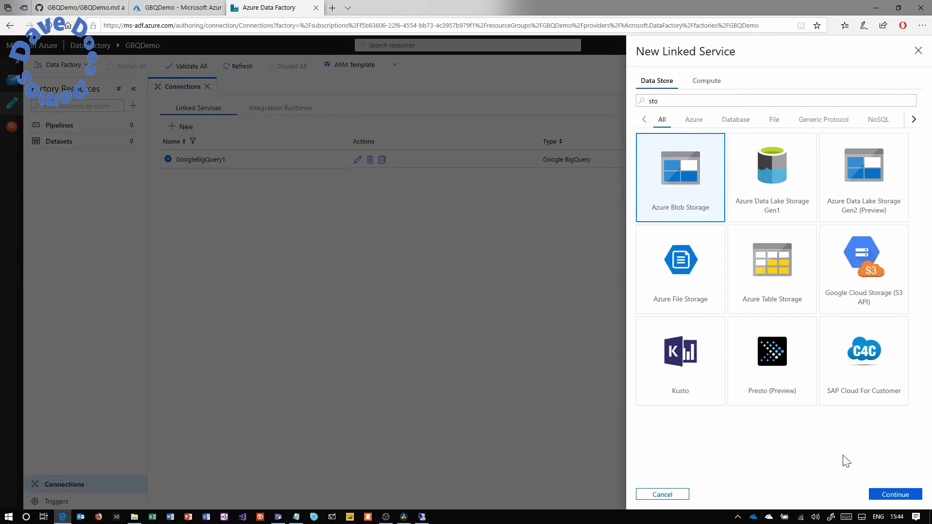
left_click(895, 495)
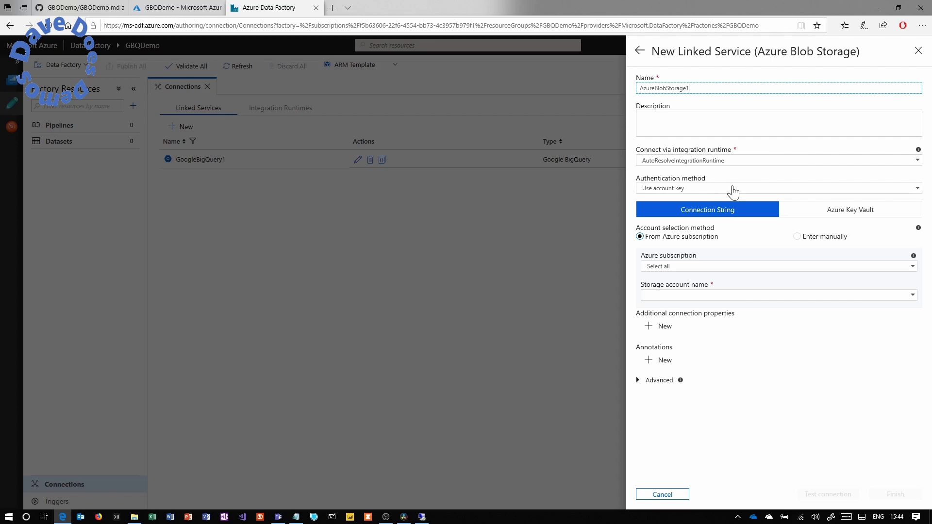
Connect the Blob Storage service to the gbqdemo account in the Microsoft Azure Internal Consumption subscription, then test and save it.
left_click(702, 266)
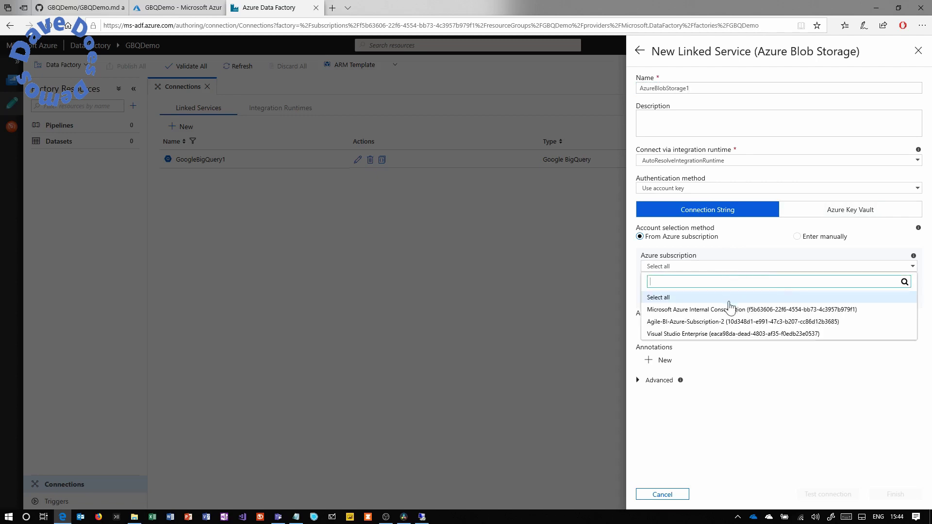
left_click(729, 309)
left_click(726, 296)
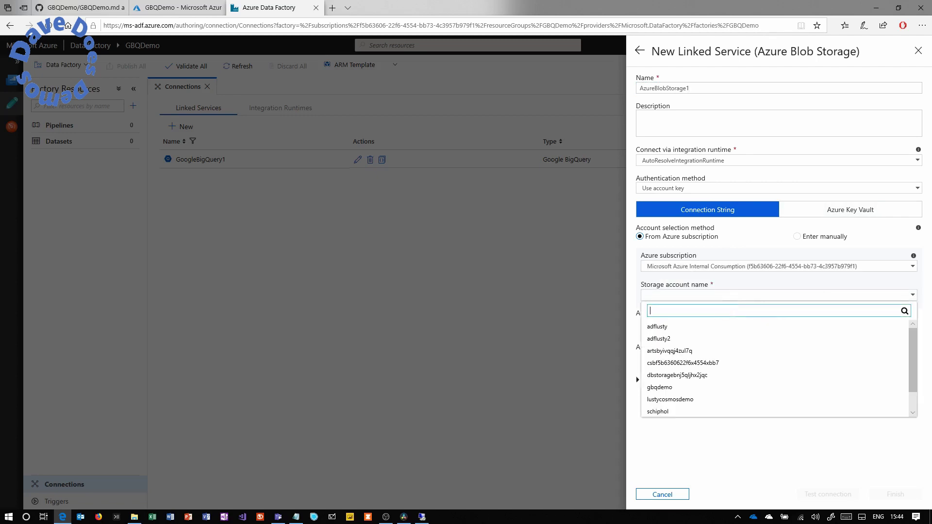
left_click(676, 388)
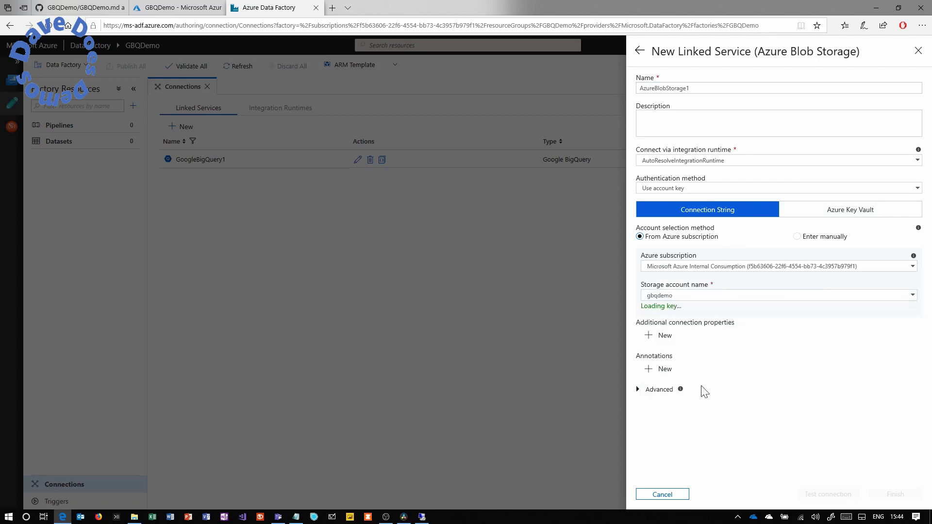
left_click(818, 496)
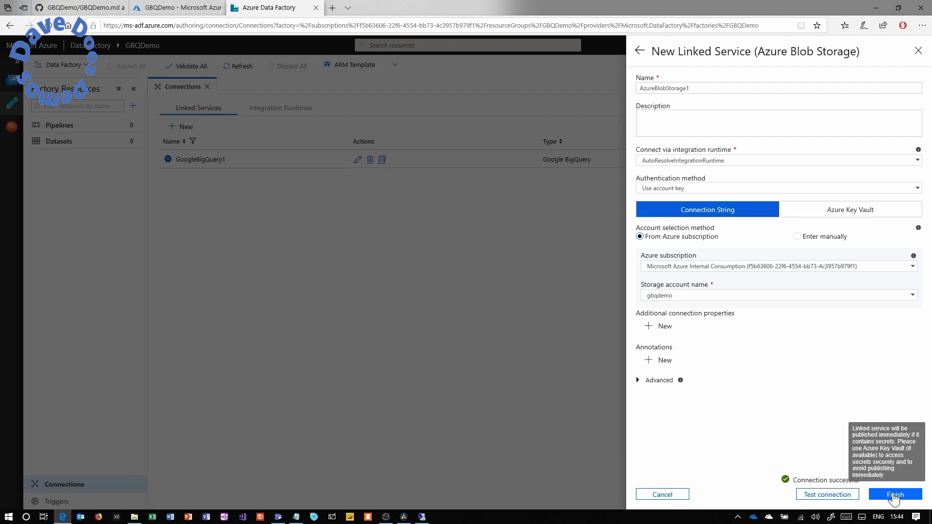
left_click(893, 496)
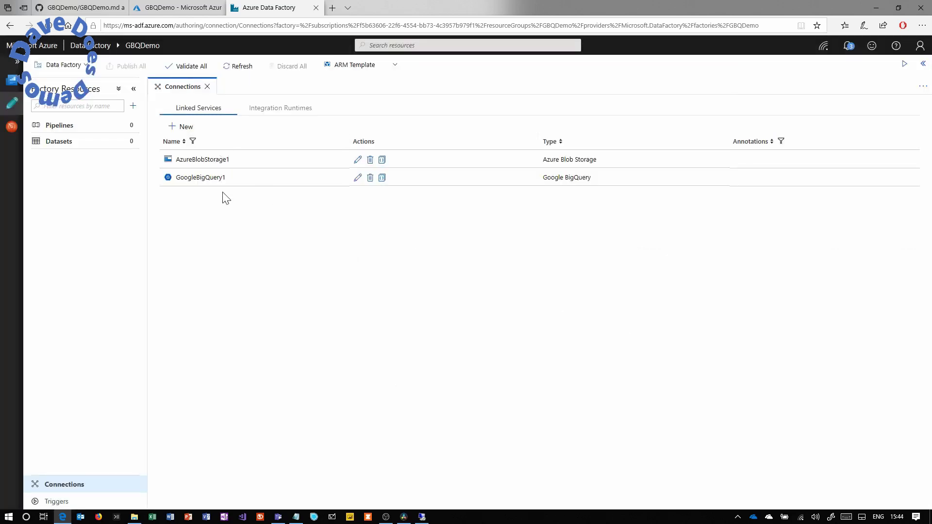
Create a new dataset that uses the Google BigQuery data store.
left_click(258, 111)
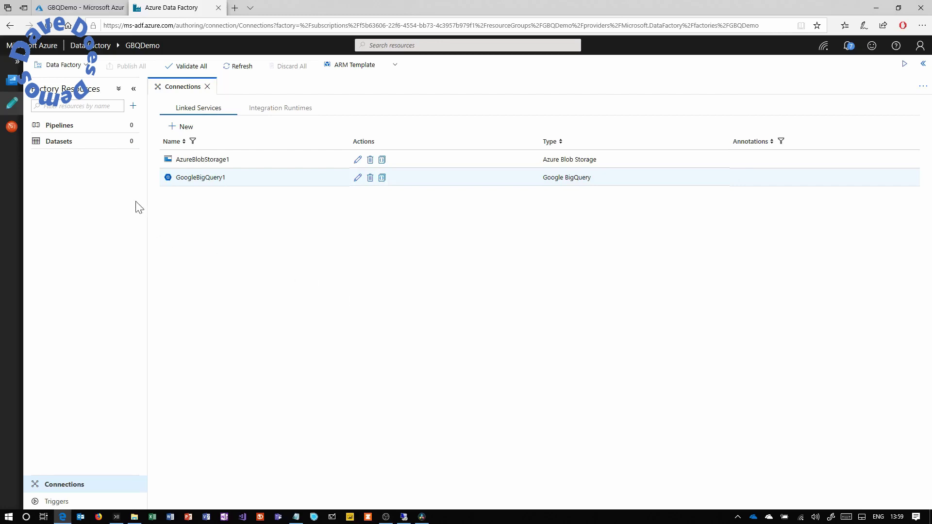
left_click(129, 142)
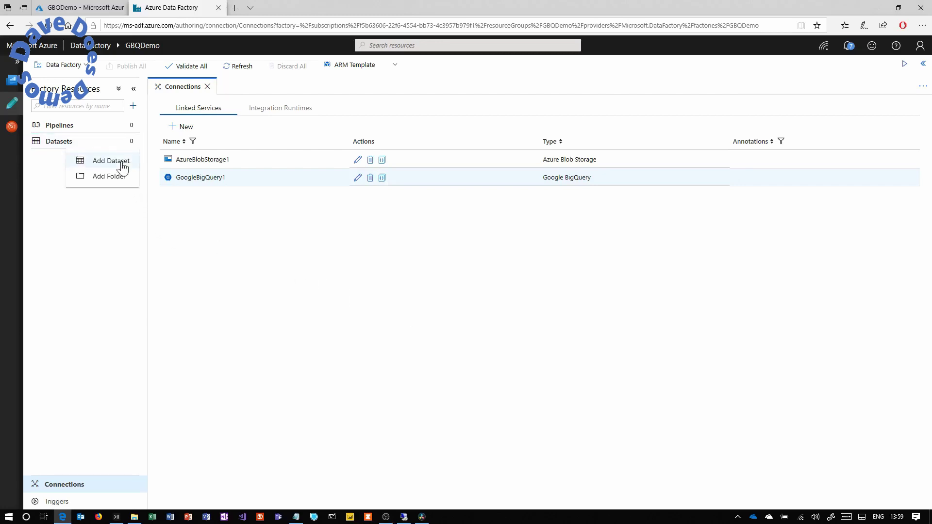
left_click(111, 161)
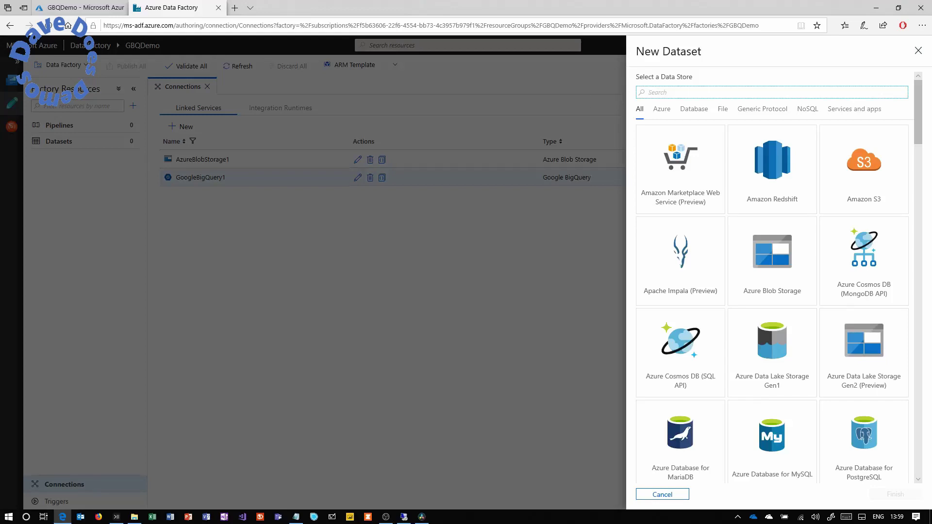
type("goog")
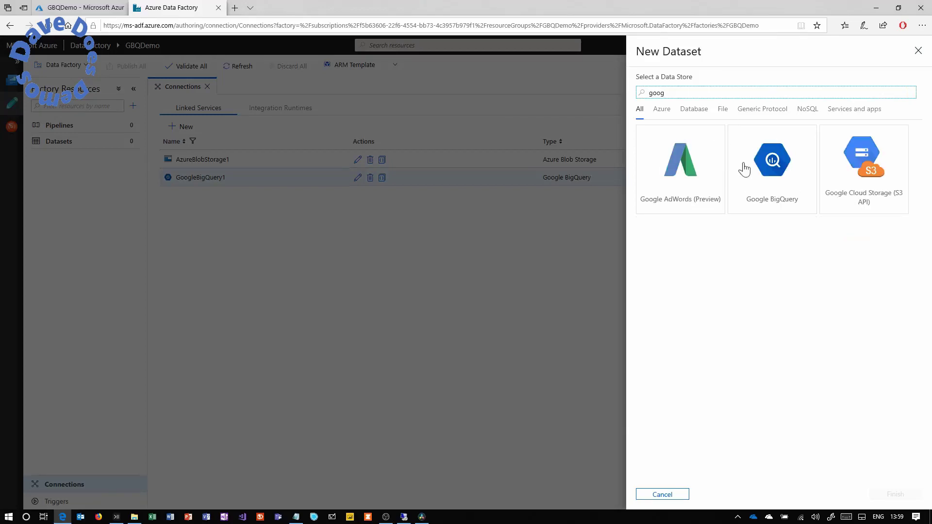
left_click(779, 175)
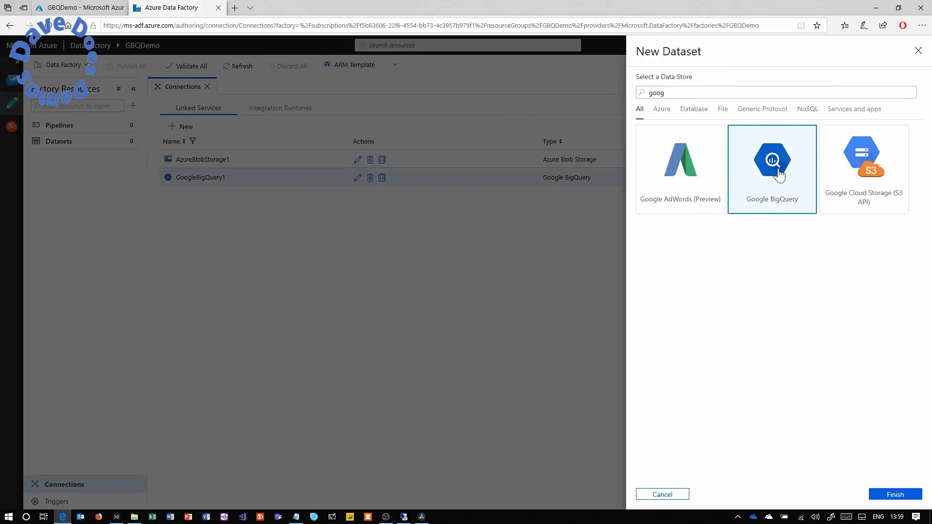
left_click(891, 493)
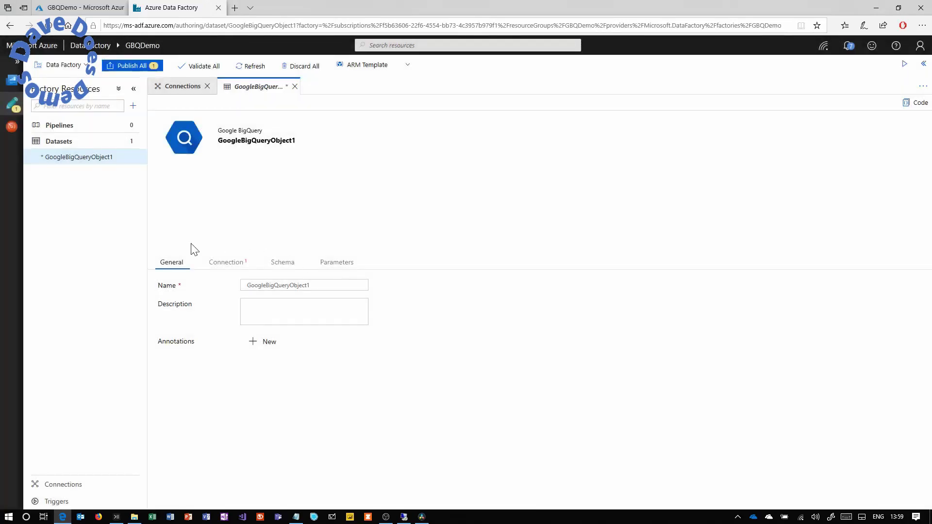
Connect the BigQuery dataset to the GoogleBigQuery1 linked service and its `gbqdemo`.`testtable` table, and preview the table's data.
left_click(217, 264)
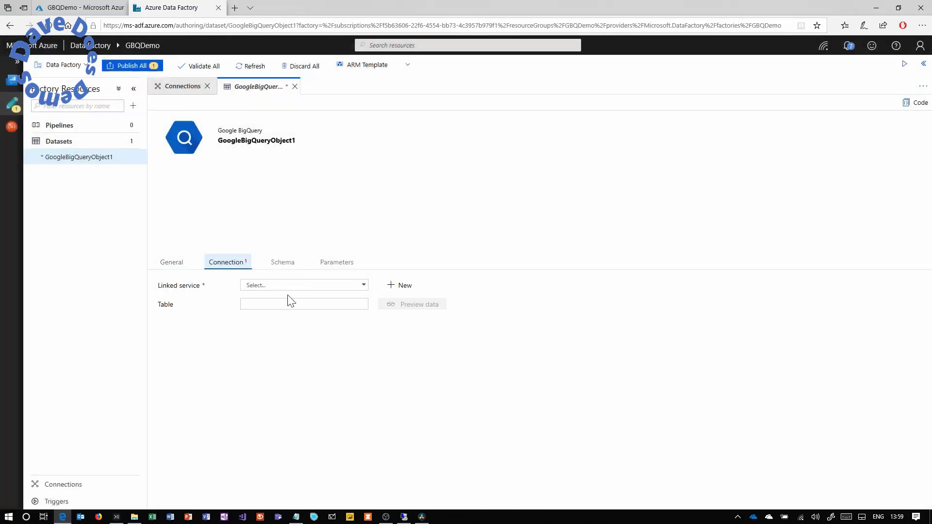
left_click(364, 285)
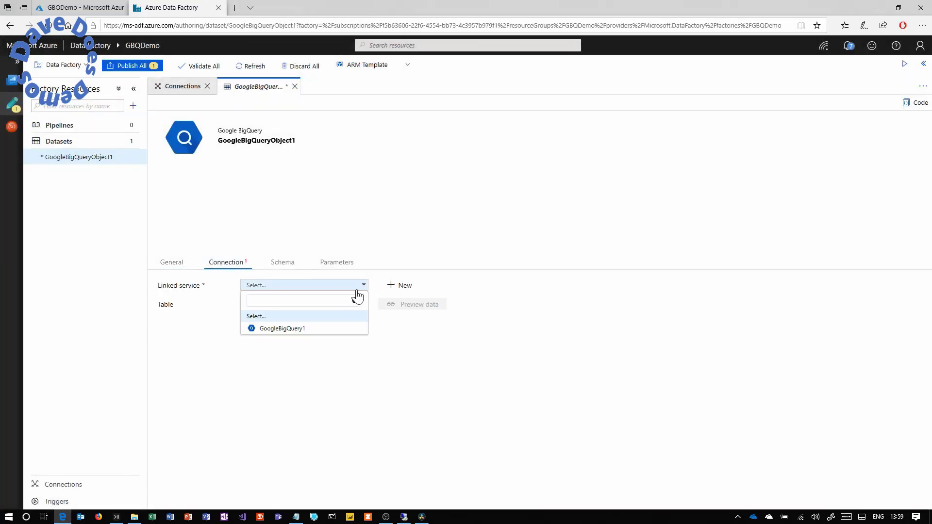
left_click(327, 329)
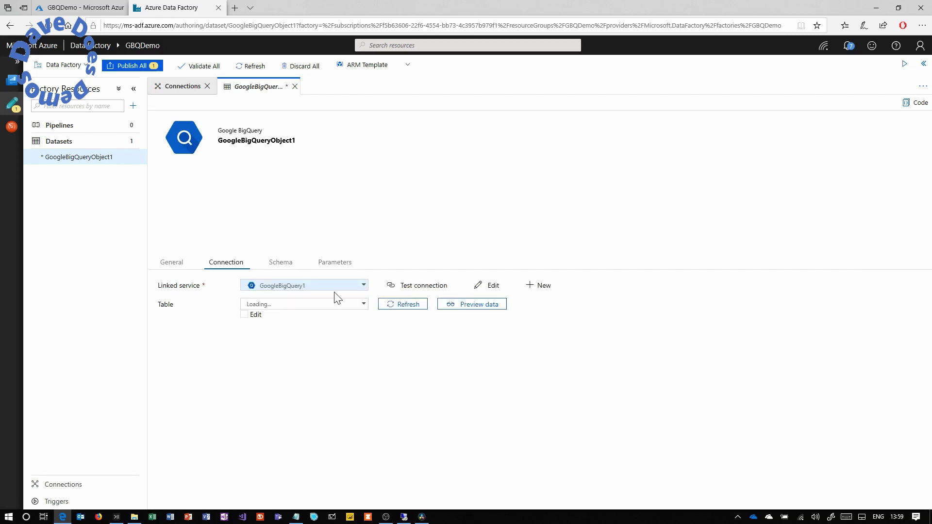
left_click(392, 305)
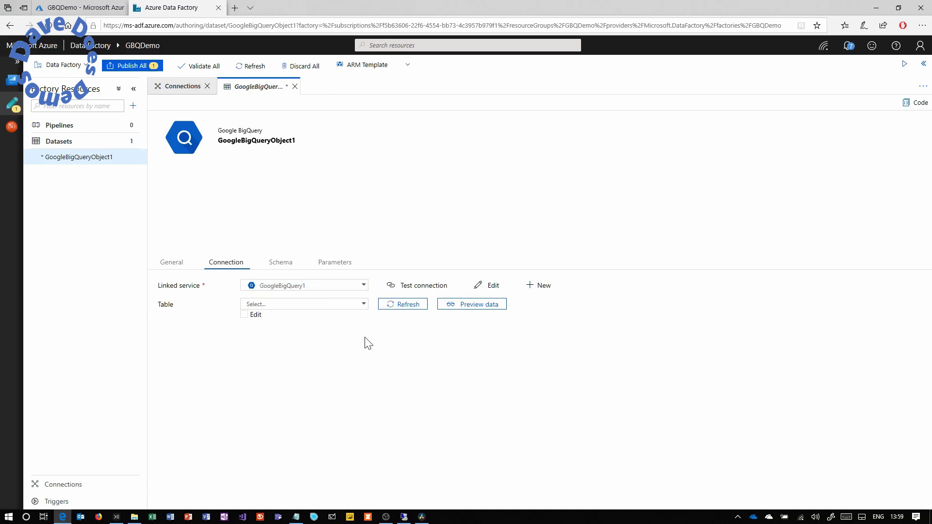
left_click(361, 305)
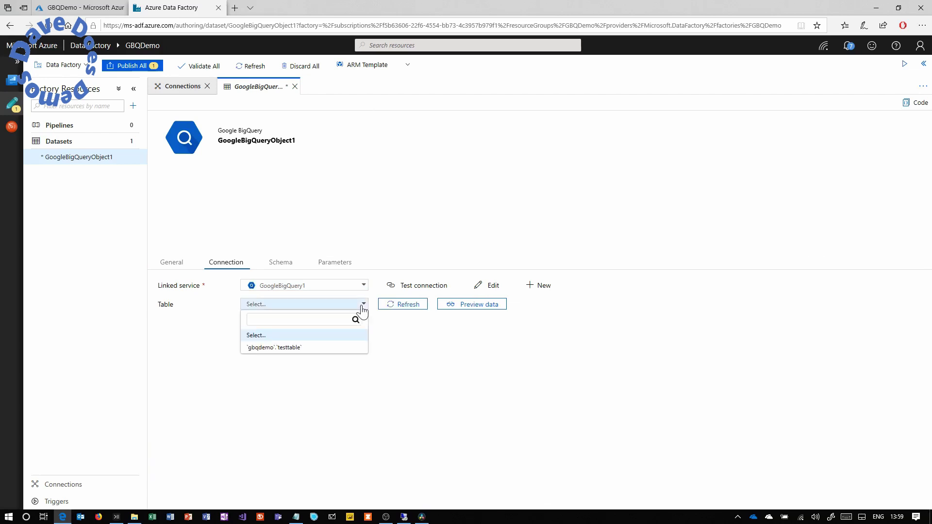
left_click(311, 347)
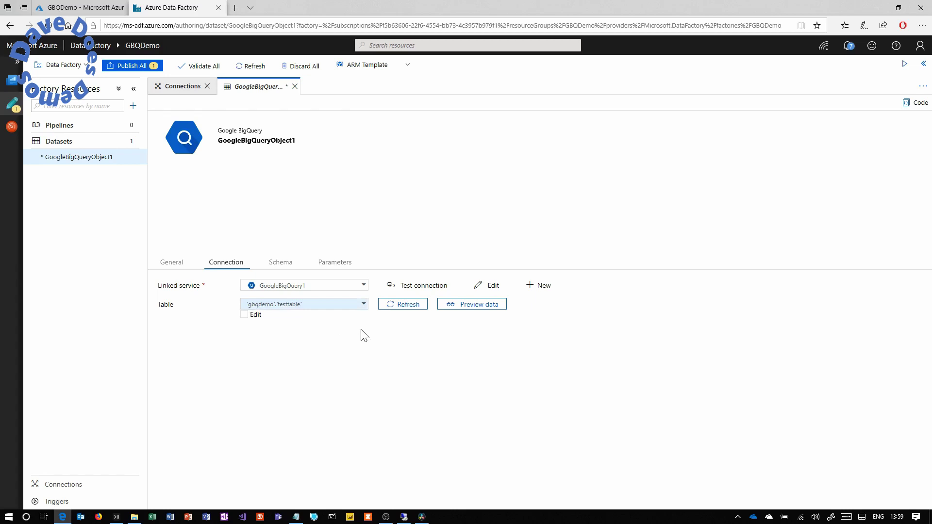
left_click(481, 306)
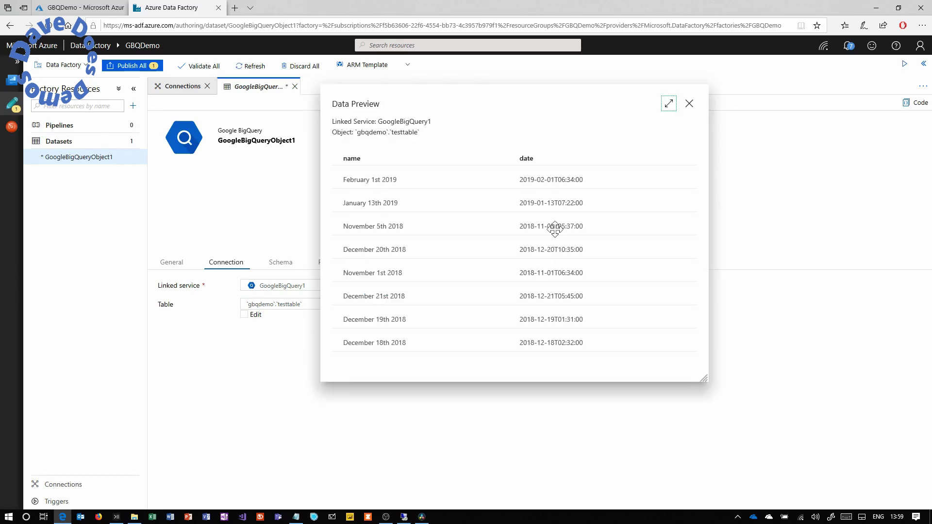
left_click(689, 104)
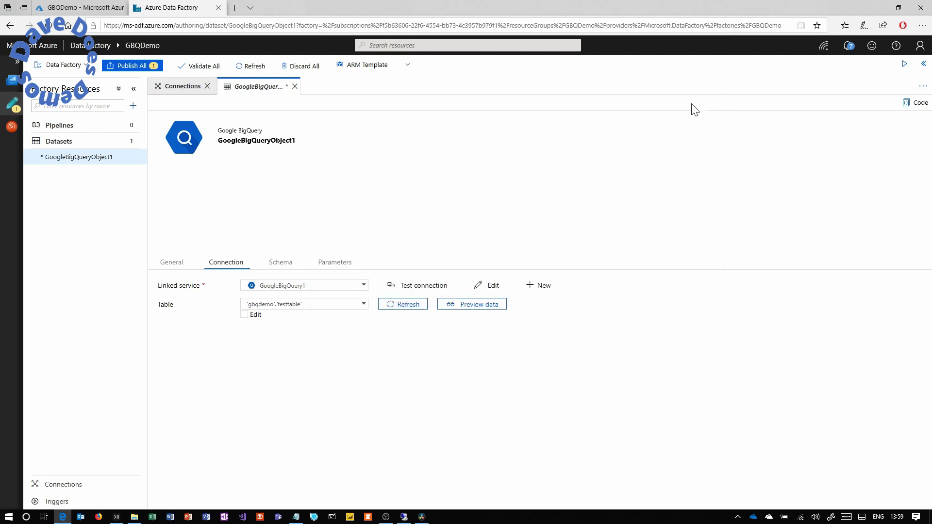
Import the BigQuery dataset's schema and set the date column's type to DateTime.
left_click(281, 263)
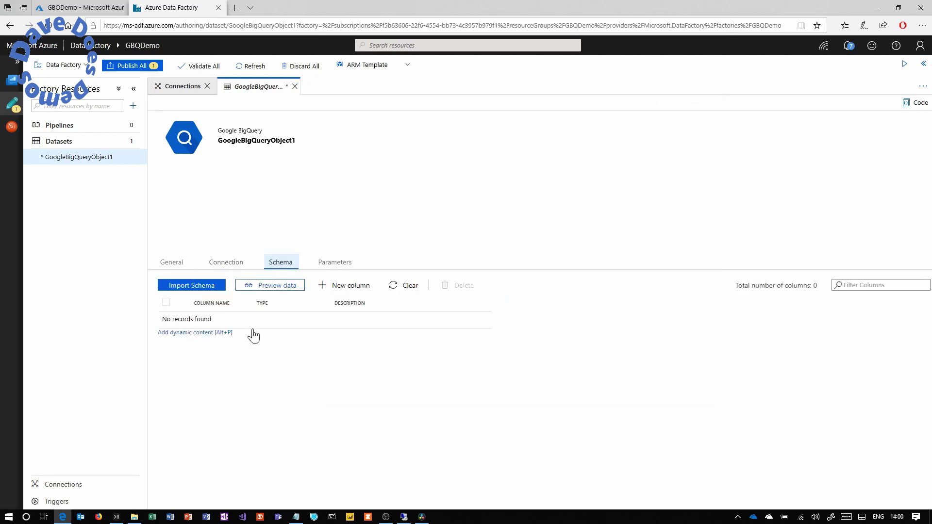
left_click(204, 289)
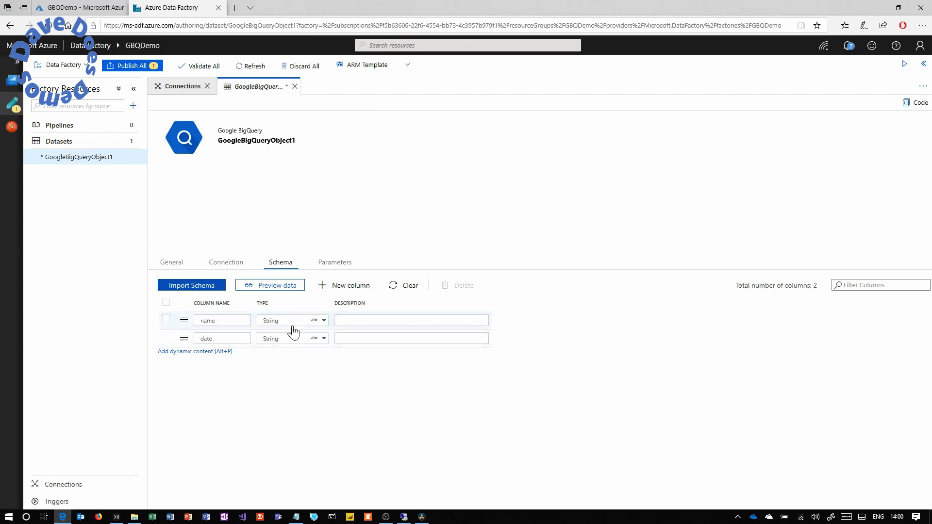
left_click(281, 342)
left_click(282, 342)
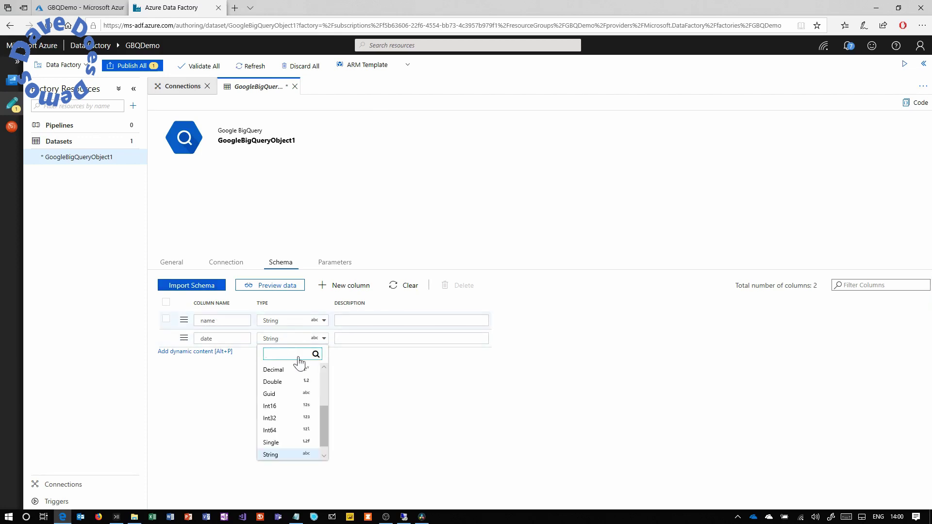
scroll(323, 417, "up", 3)
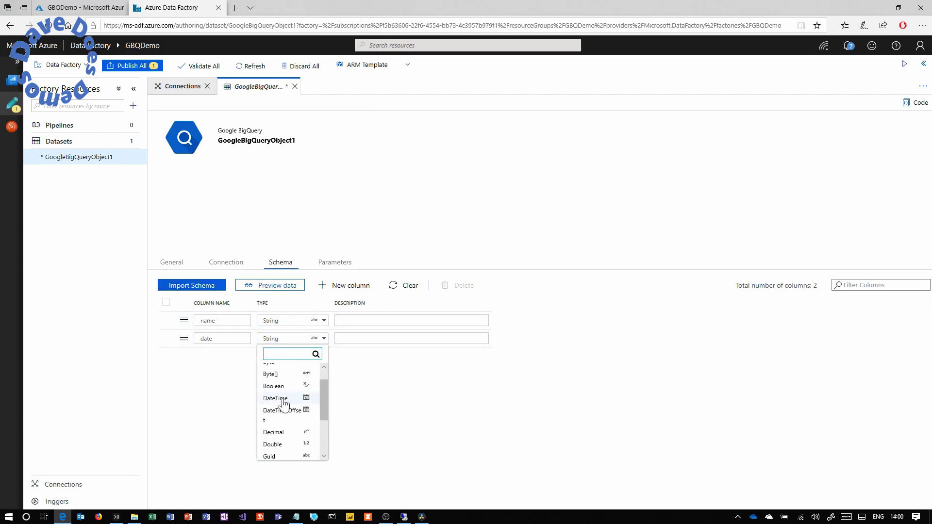
left_click(280, 399)
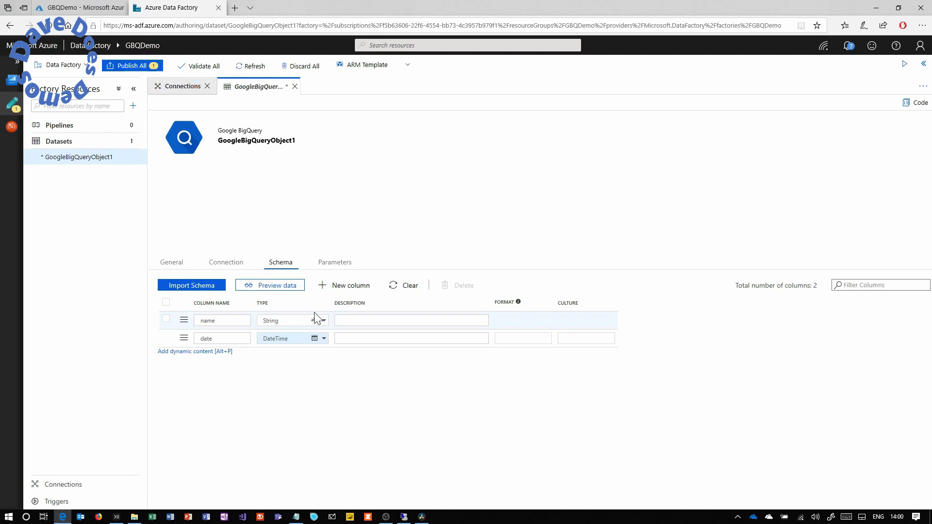
left_click(327, 266)
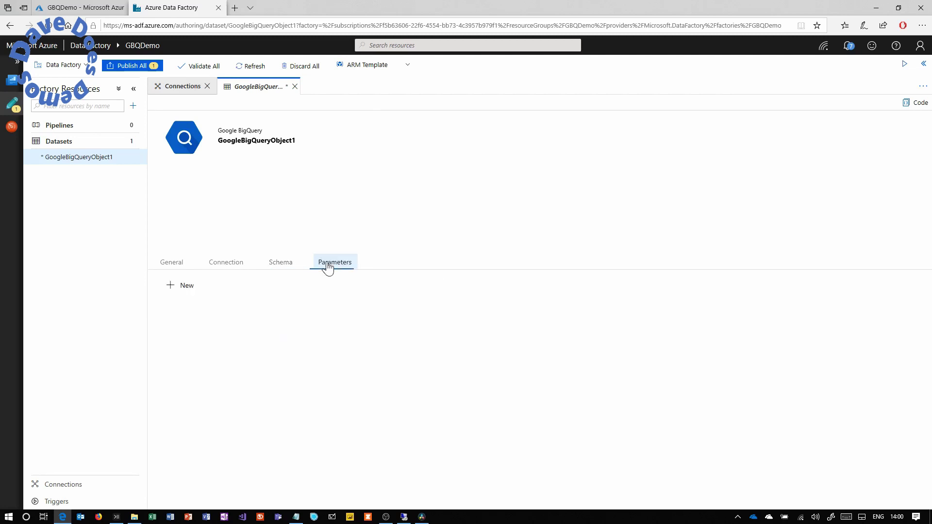
Create a second dataset that uses the Azure Blob Storage data store.
left_click(131, 141)
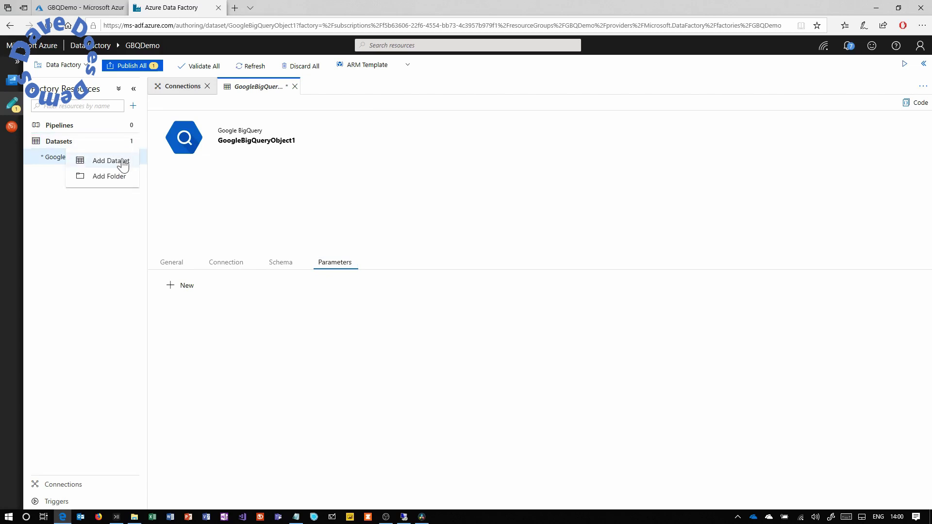
left_click(124, 163)
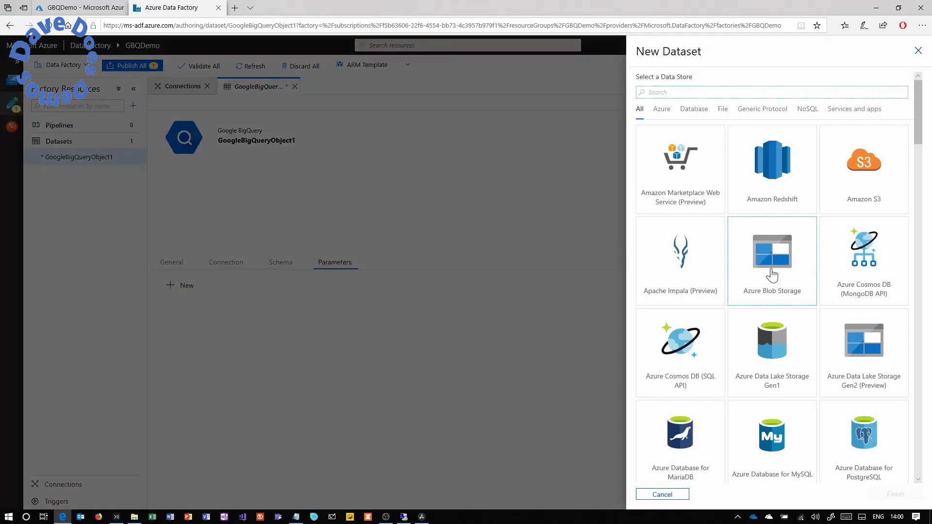
left_click(772, 275)
left_click(895, 494)
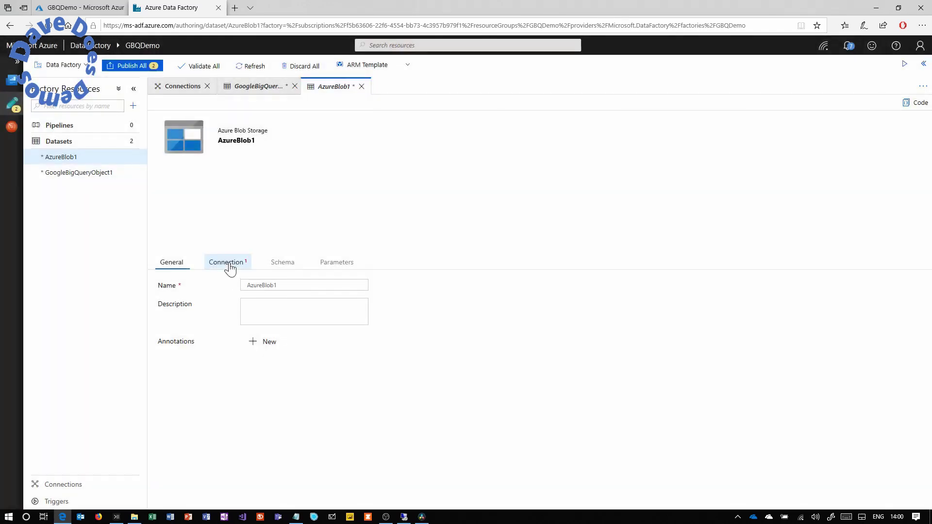
Connect the blob dataset to the AzureBlobStorage1 linked service and choose the datafromgbq folder as its file path.
left_click(227, 262)
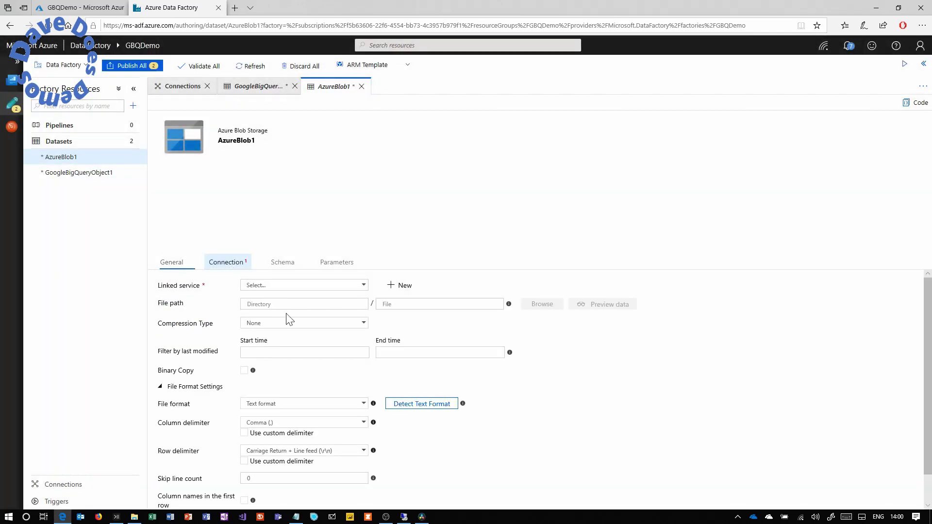
left_click(322, 286)
left_click(299, 329)
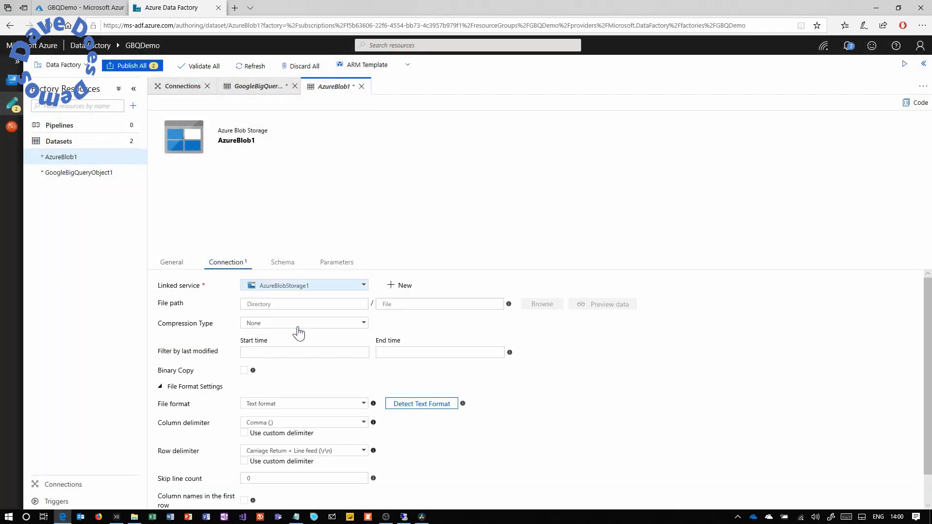
left_click(544, 306)
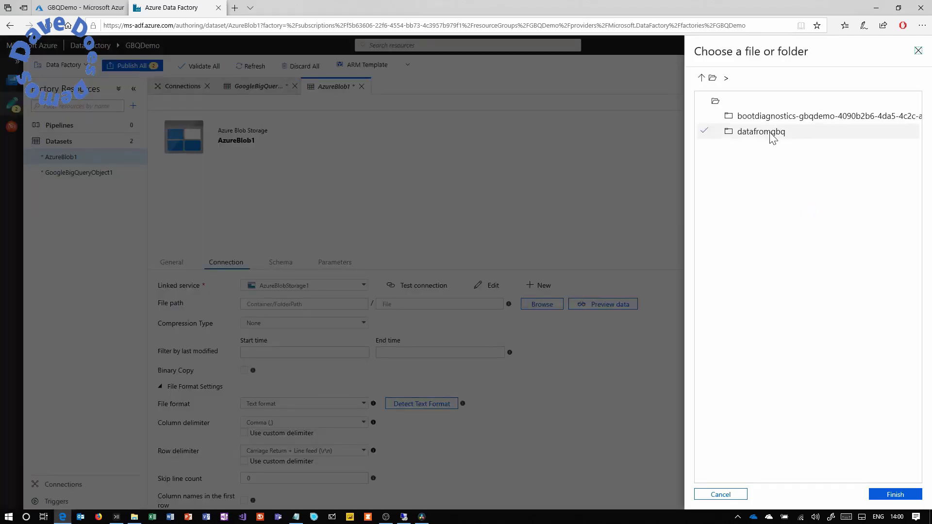
left_click(772, 136)
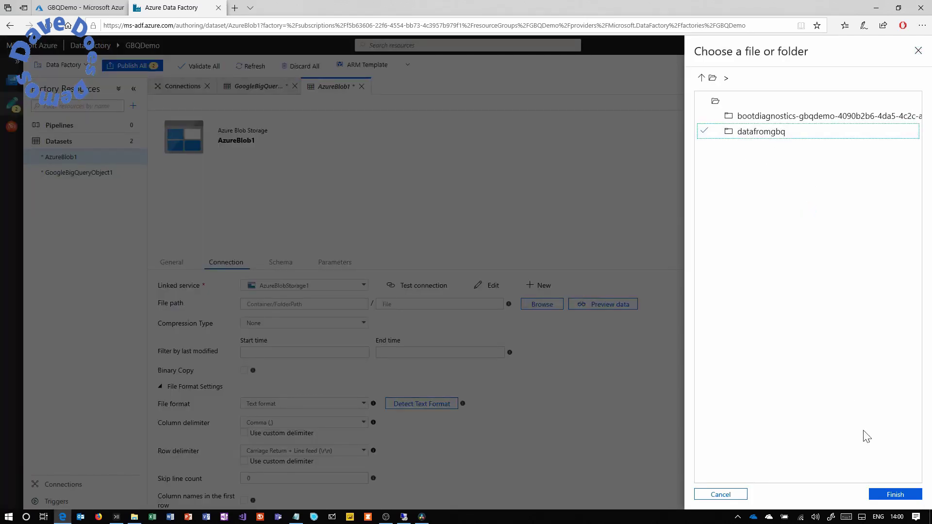
left_click(895, 494)
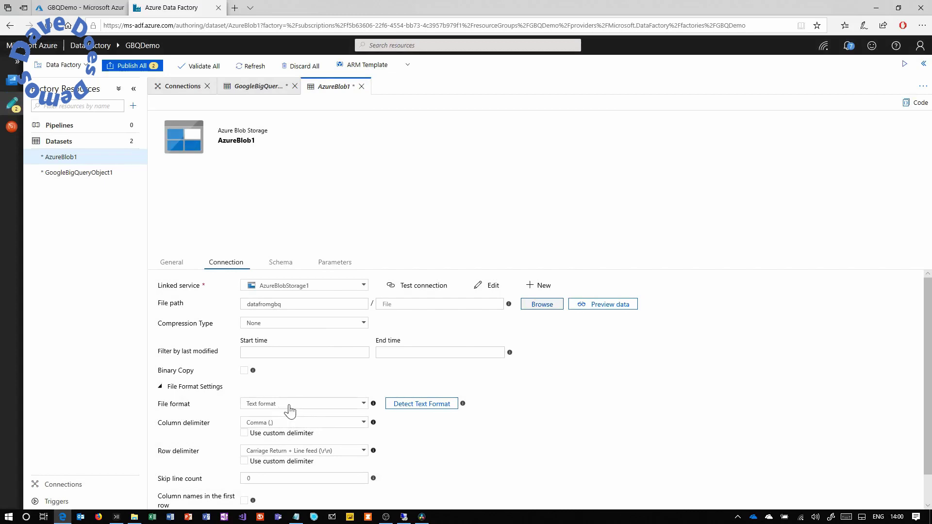
Review the file format and column delimiter choices for the blob dataset, and check its parameters.
left_click(306, 405)
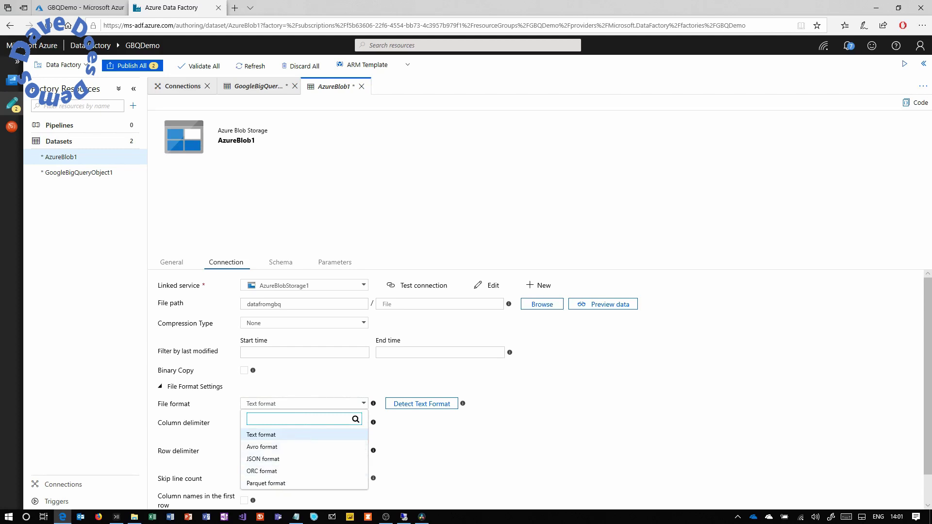
left_click(309, 407)
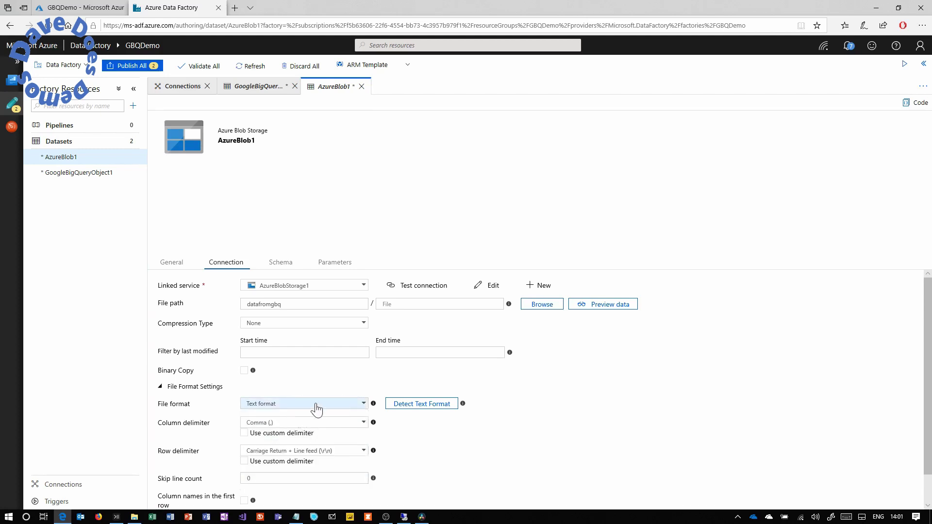
left_click(316, 409)
left_click(316, 407)
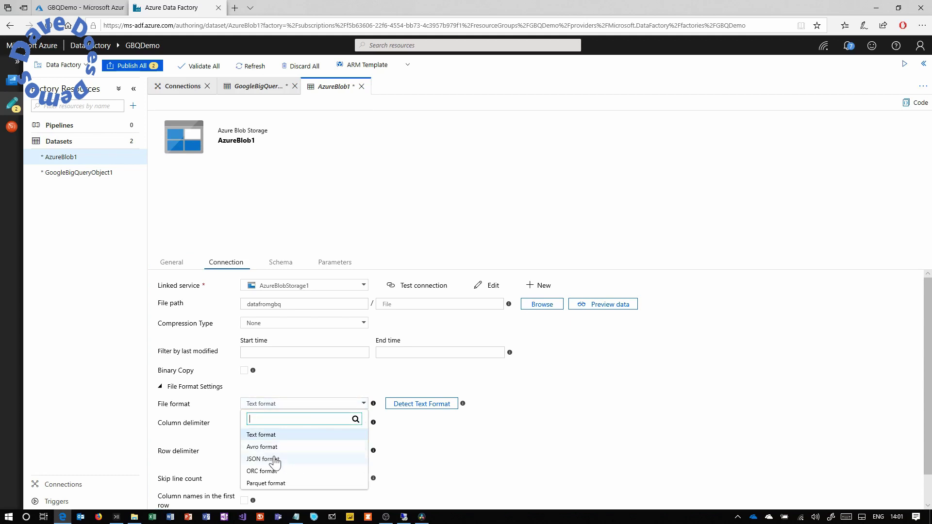
left_click(304, 409)
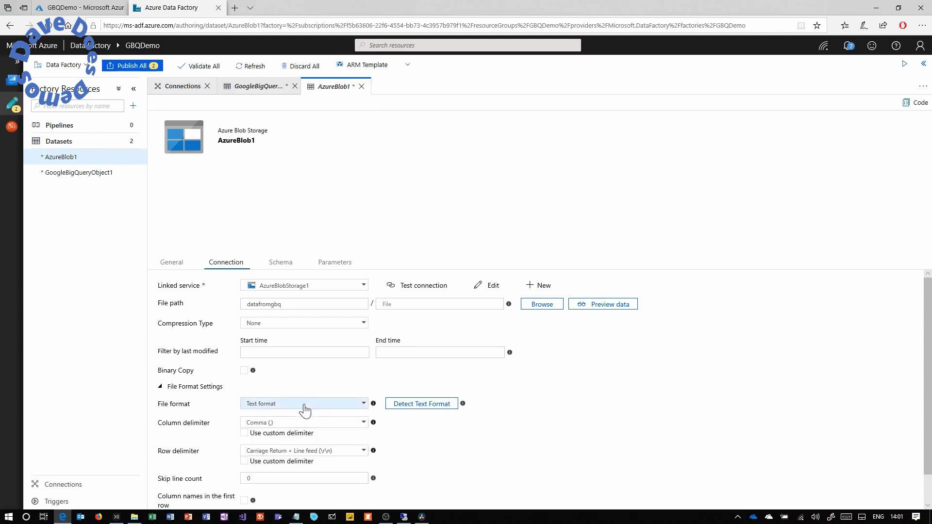
left_click(283, 425)
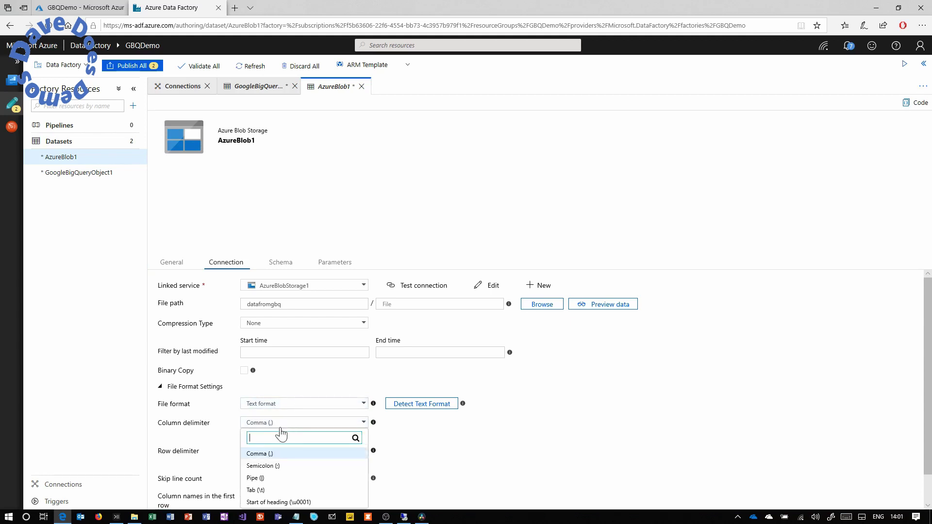
left_click(328, 425)
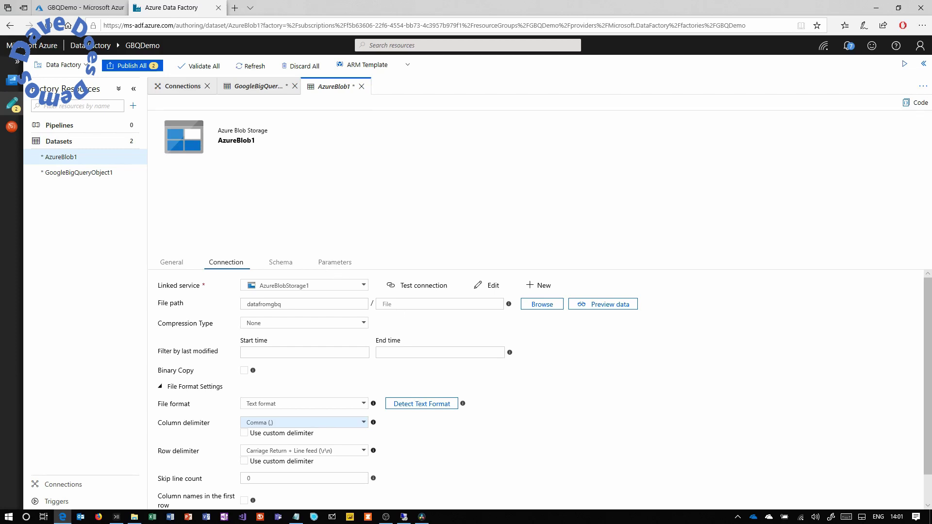
left_click(335, 266)
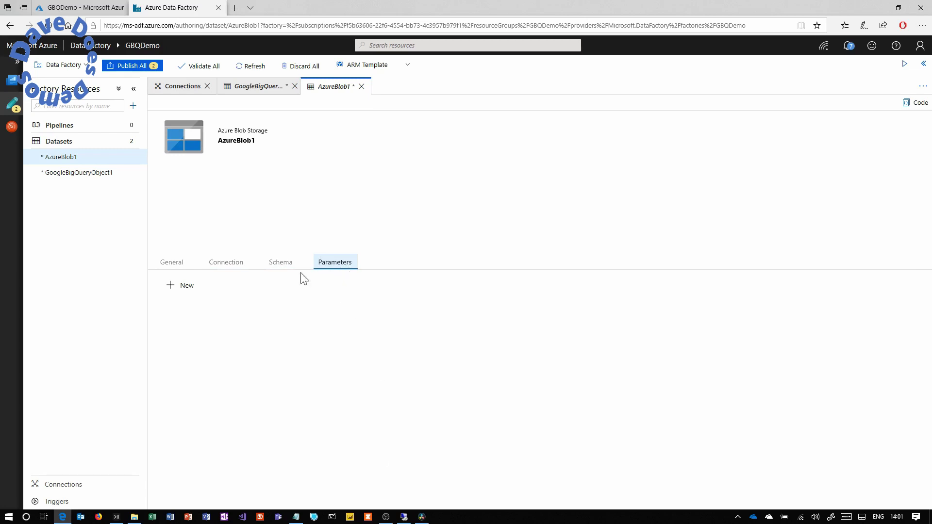
Open aka.ms/davedoesdemos in a new browser tab and find the blob dataset parameter instructions in the GBQDemo repository's GBQDemo.md.
left_click(80, 11)
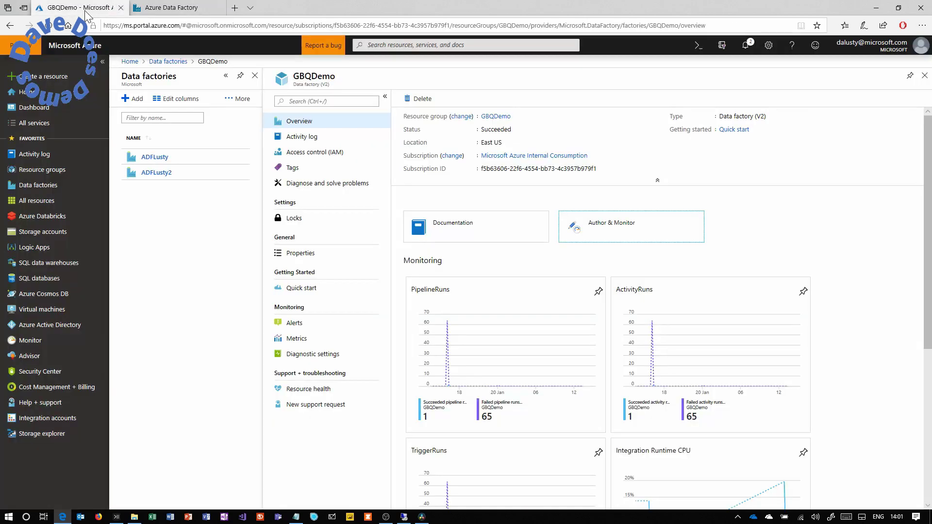
left_click(234, 8)
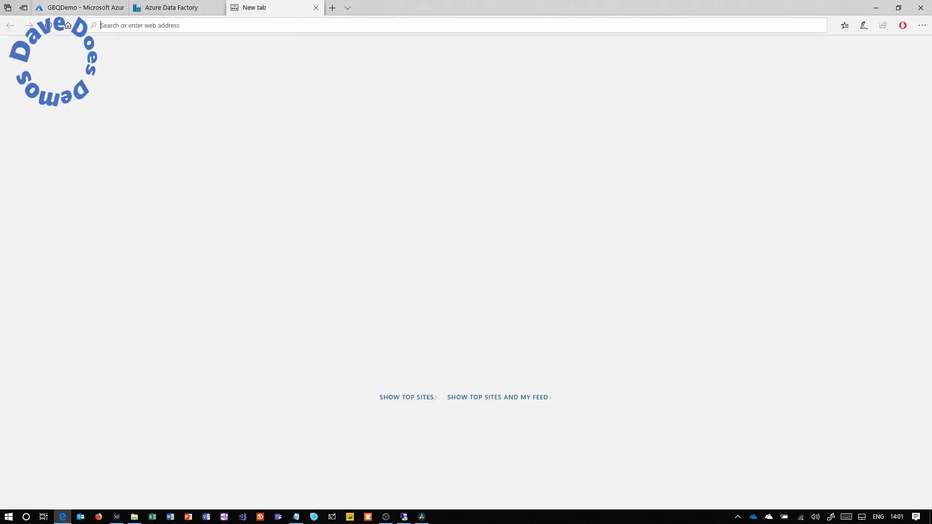
type("aka.ms/da")
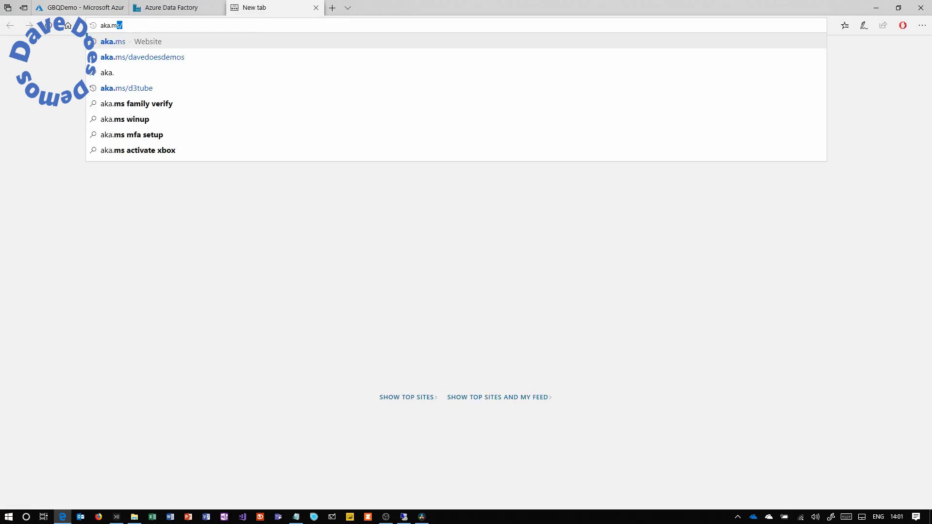
type("ve")
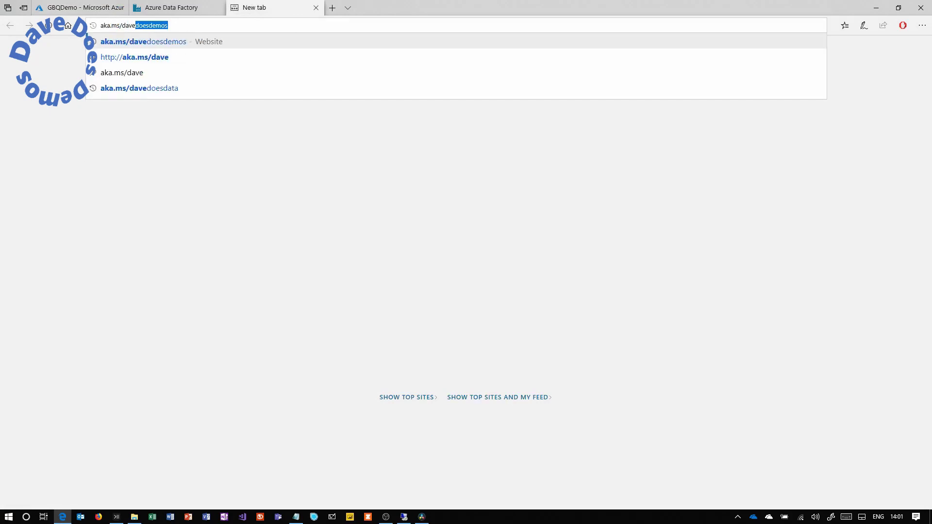
key("Return")
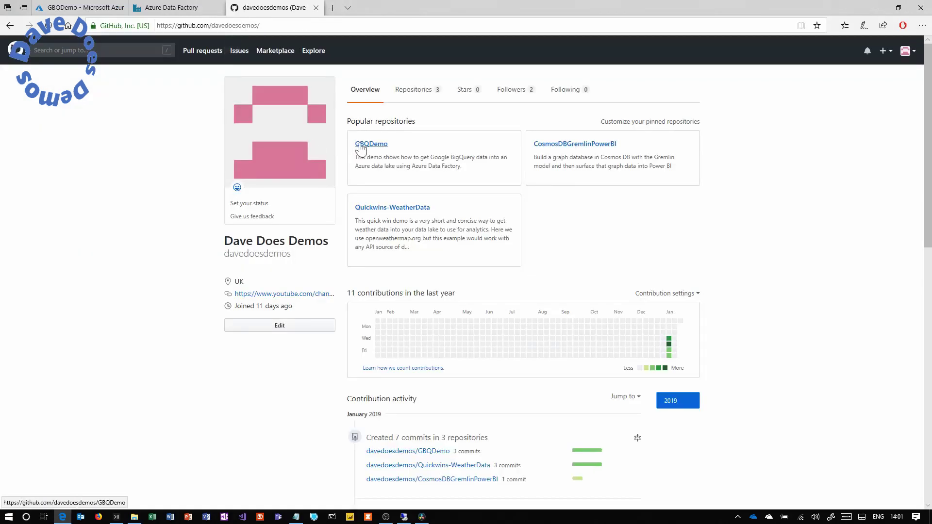
left_click(360, 145)
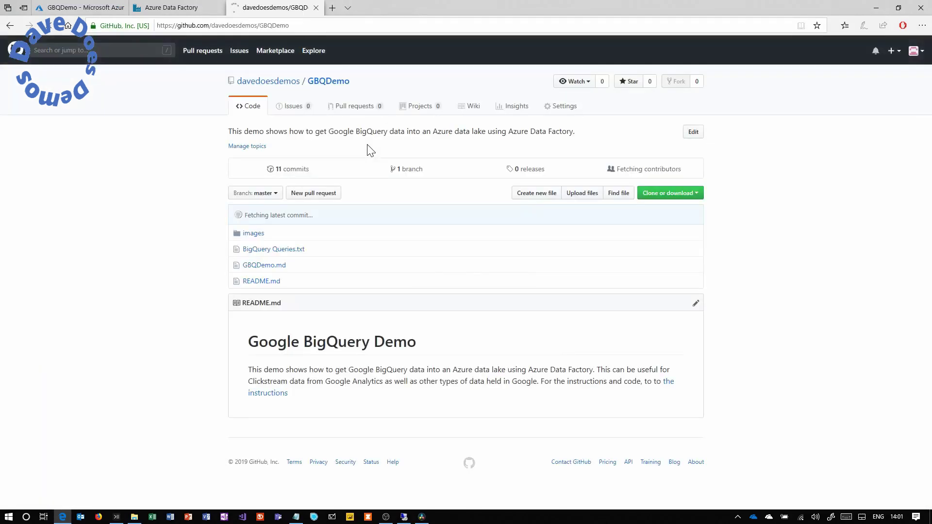
left_click(270, 266)
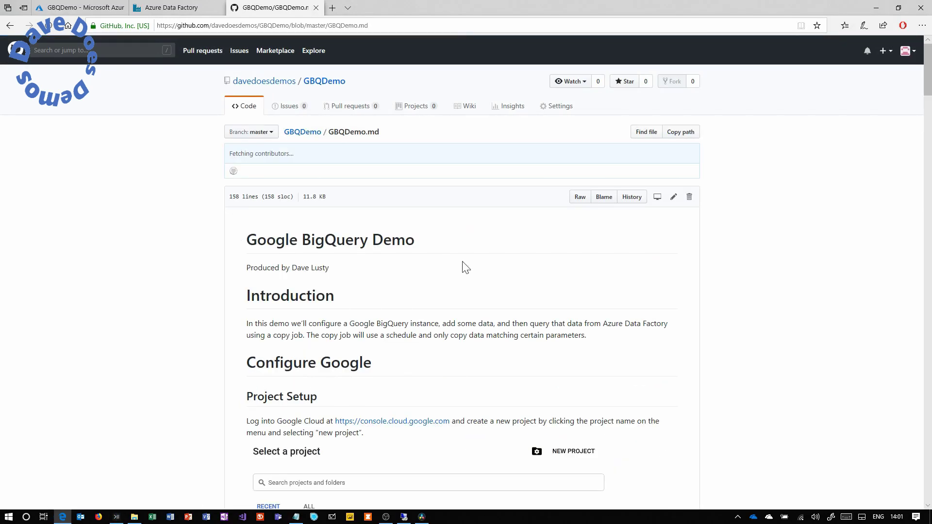
scroll(466, 267, "down", 10)
left_click_drag(927, 112, 914, 355)
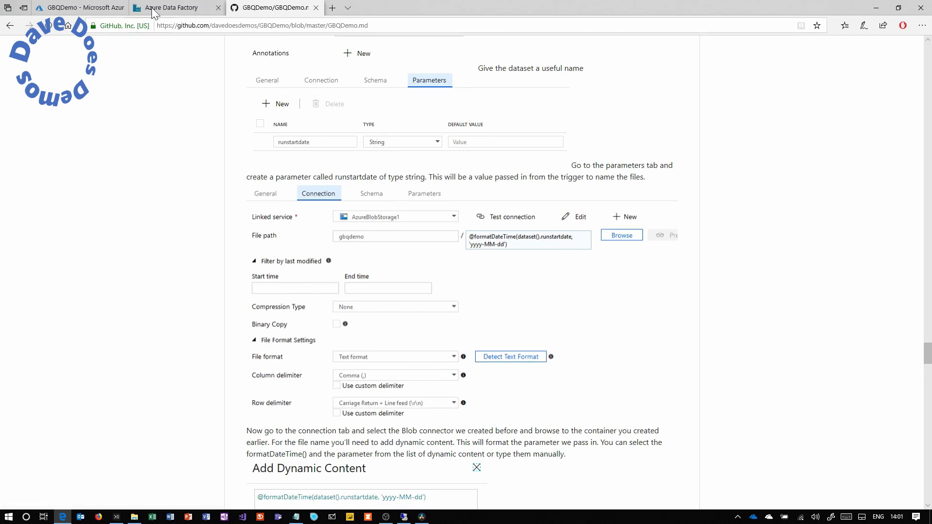
Return to Azure Data Factory and add a String parameter named runstartdate to the AzureBlob1 dataset.
left_click(158, 11)
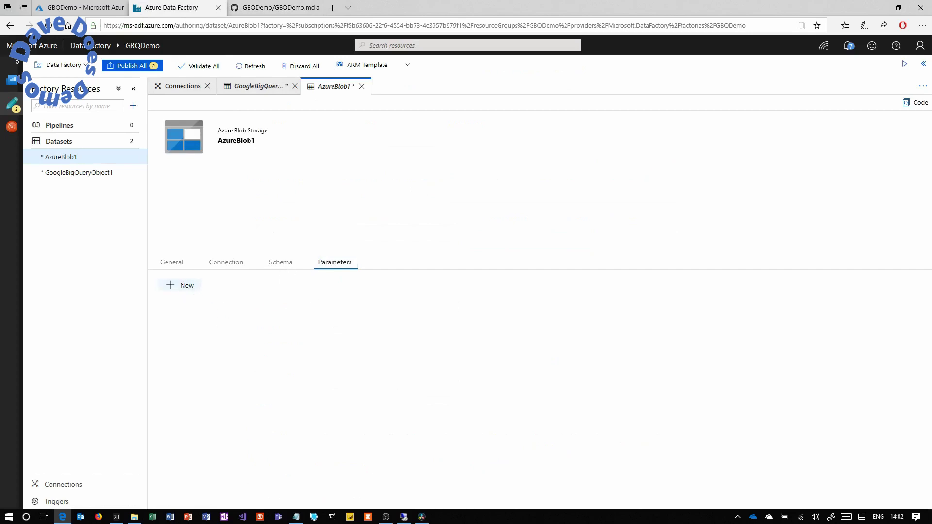
left_click(187, 286)
type("runstartdate")
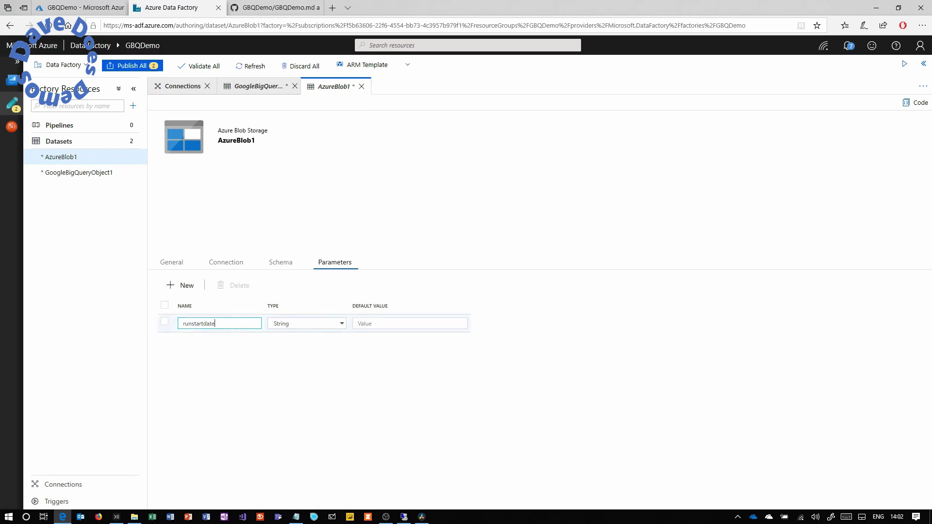
left_click(284, 271)
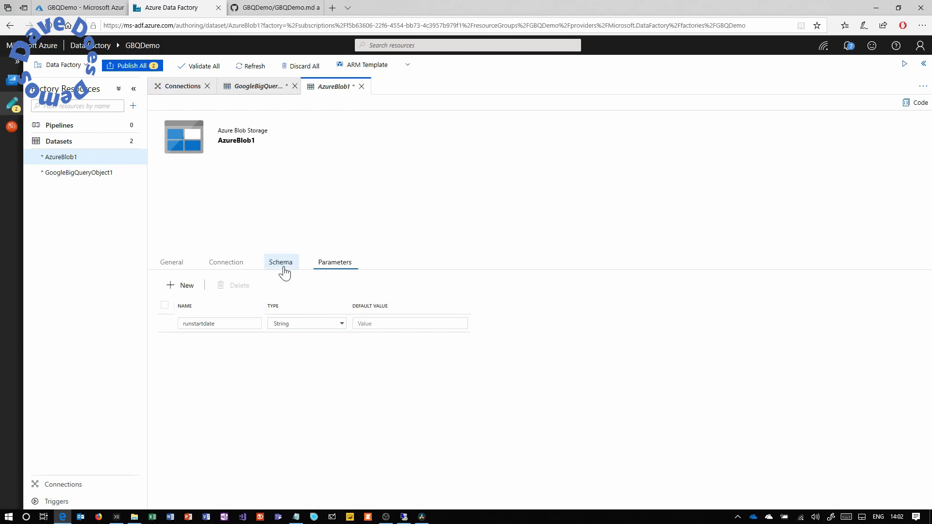
left_click(235, 266)
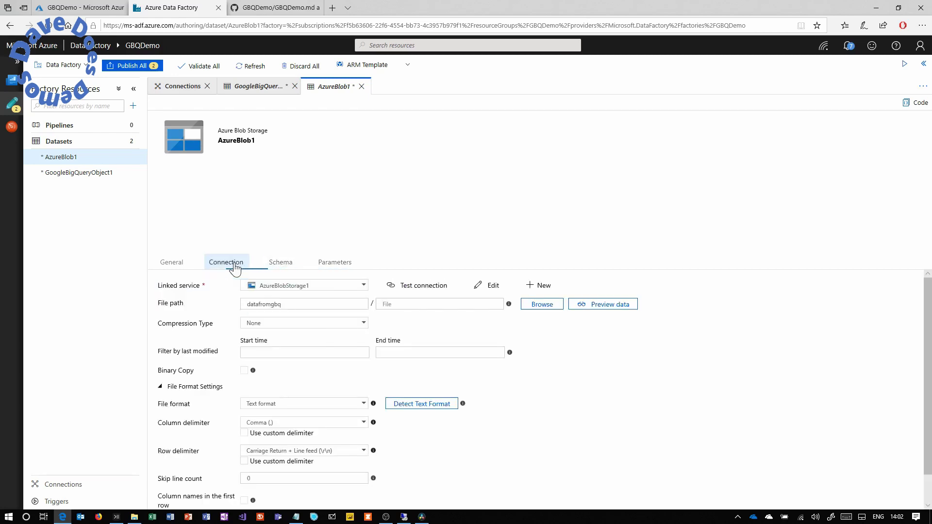
left_click(427, 303)
left_click(421, 316)
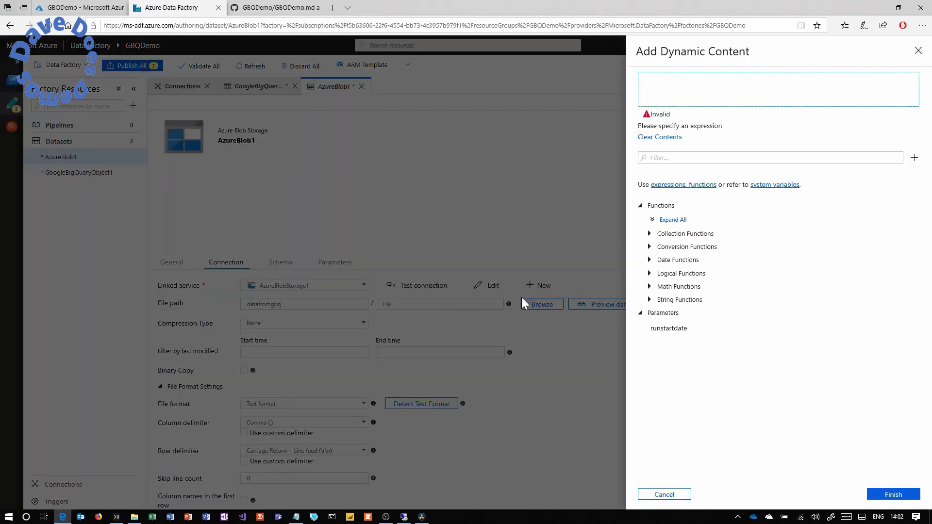
left_click(649, 262)
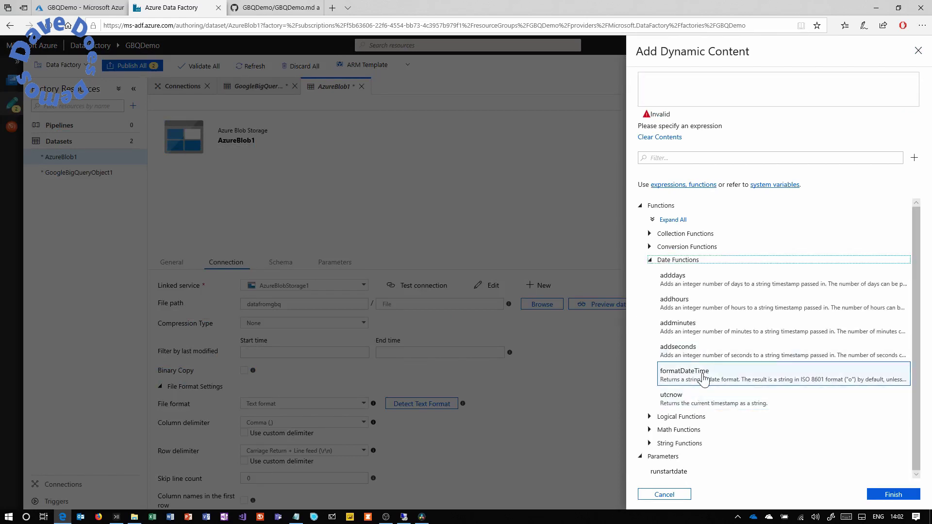
left_click(729, 376)
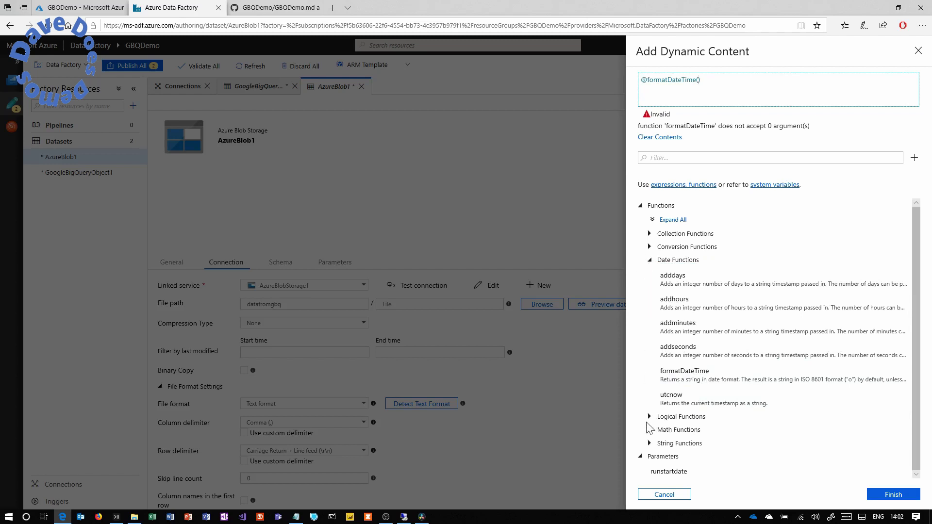
left_click(685, 473)
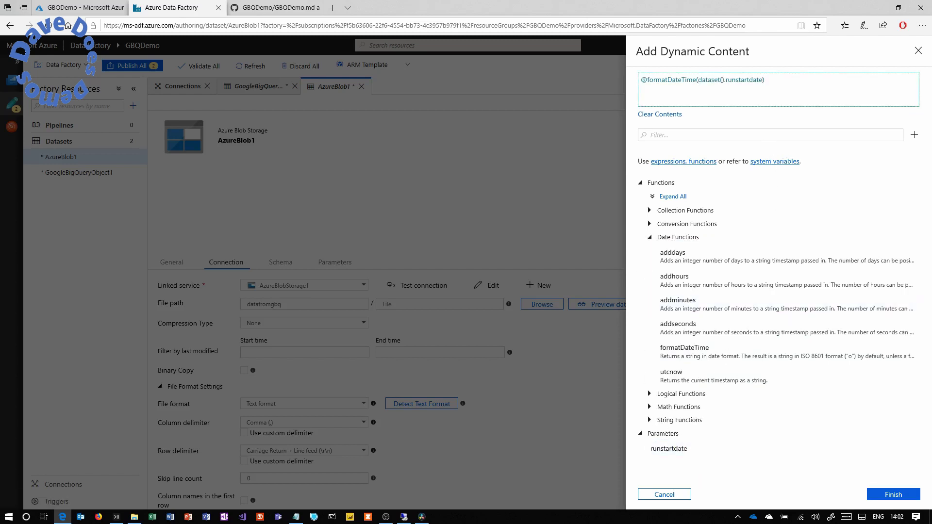
type(", ")
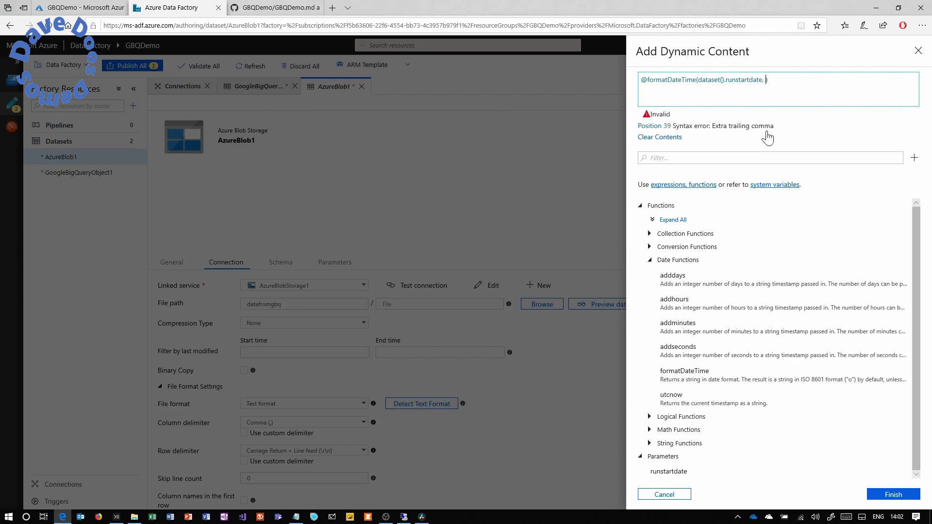
type("'yyyy-MM")
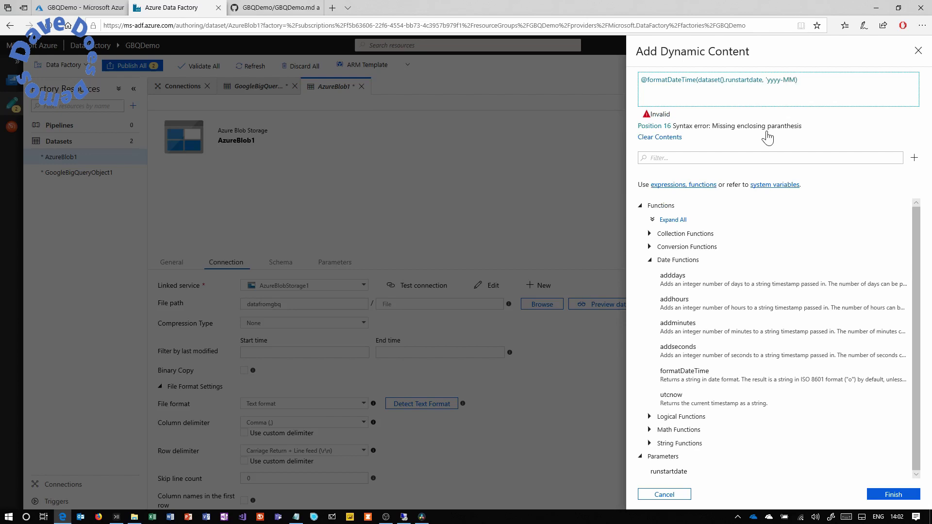
type("-dd'")
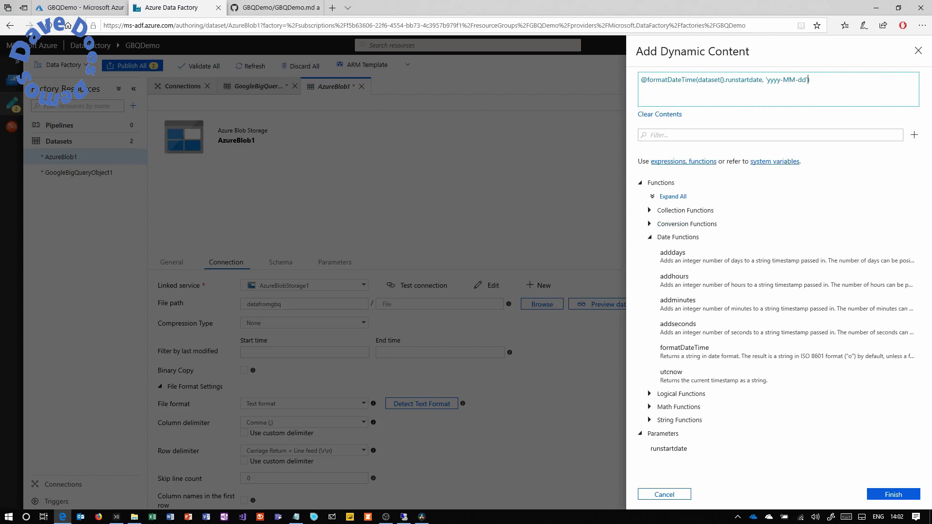
left_click(895, 495)
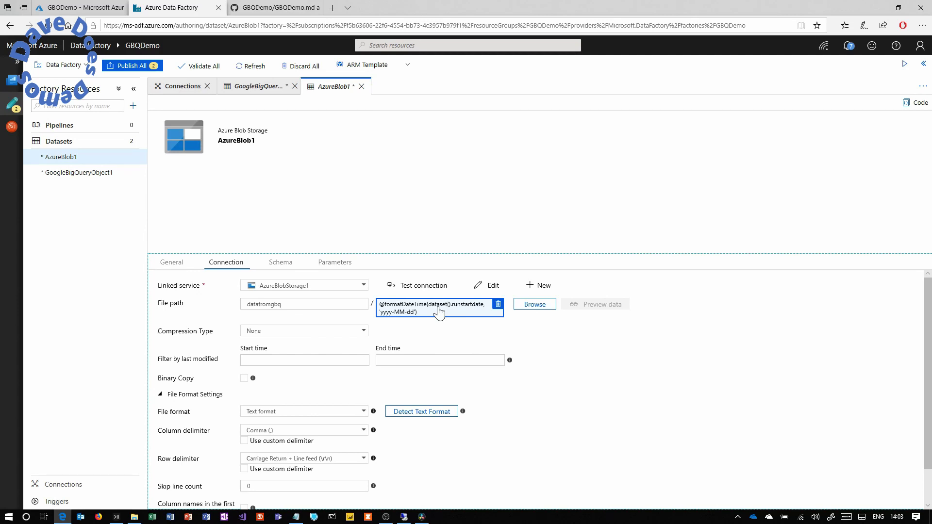
Add two columns named datetime and name to the blob dataset's schema, keeping the Default type.
mouse_move(900, 519)
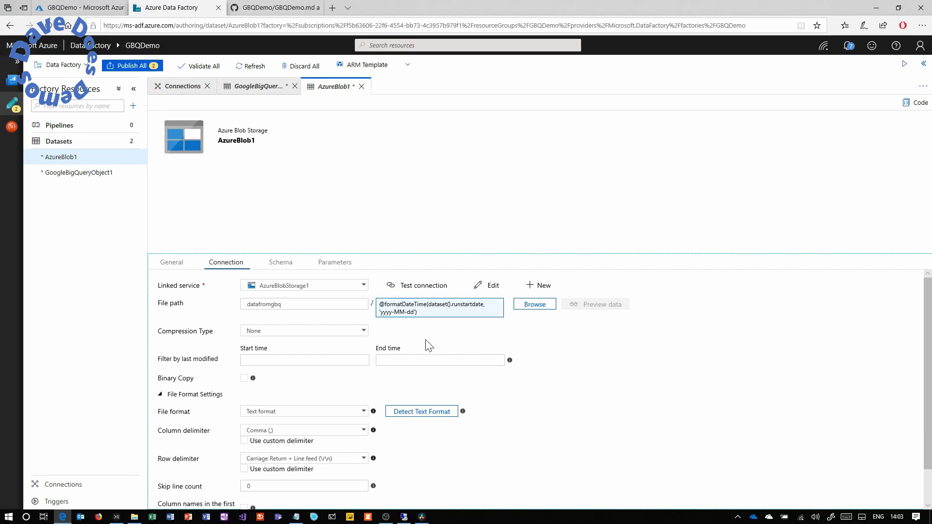
left_click(275, 263)
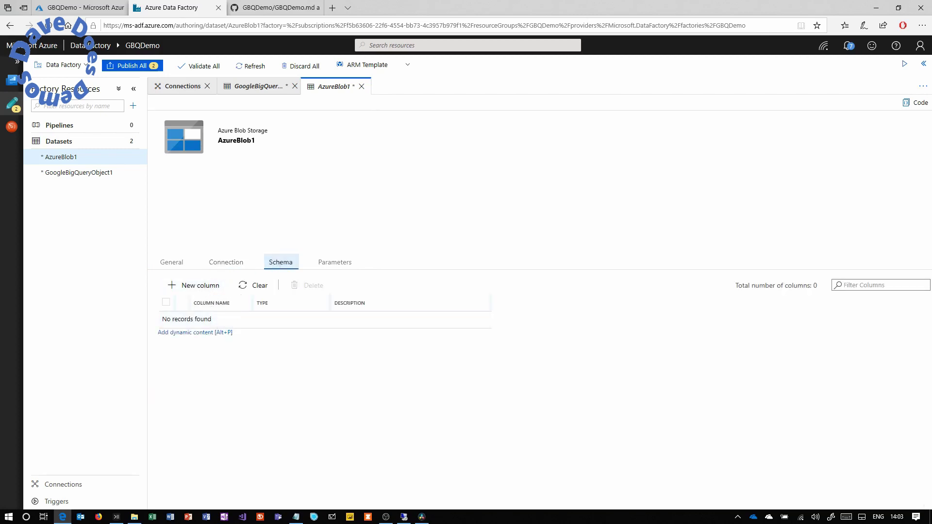
left_click(208, 286)
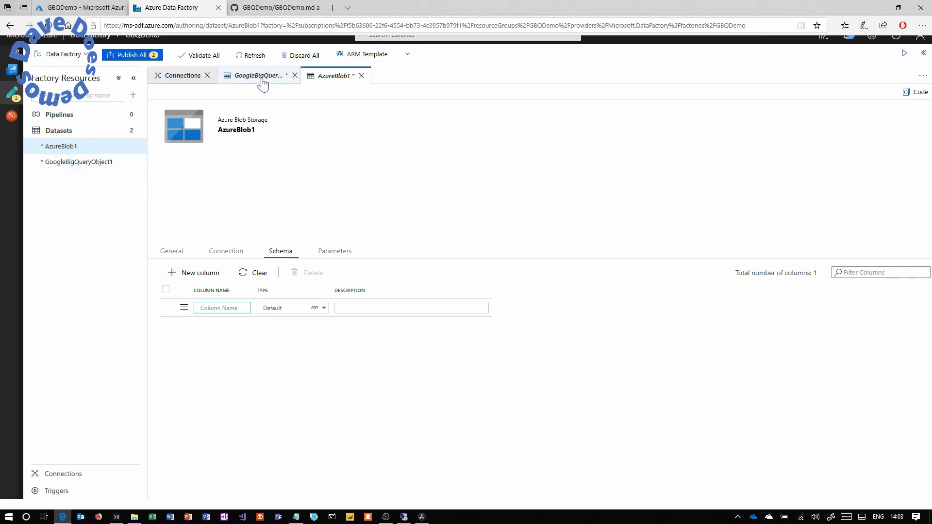
left_click(224, 308)
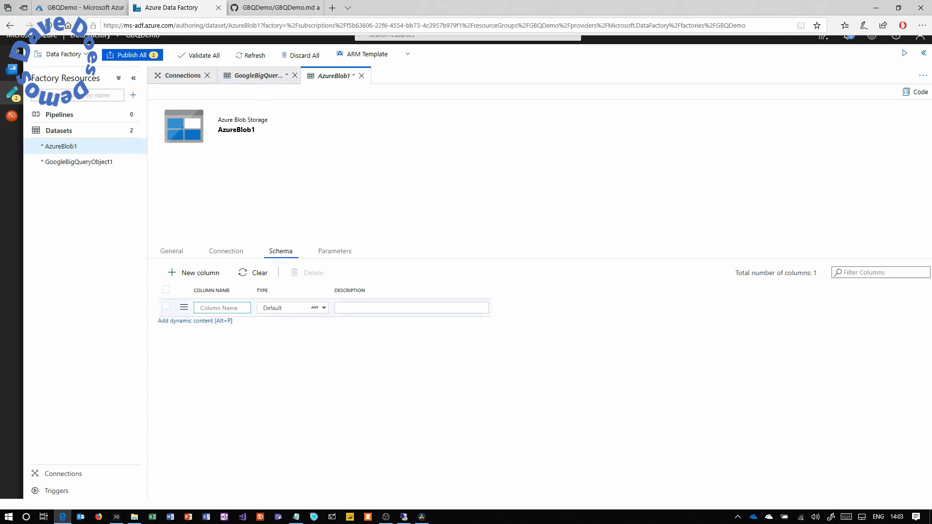
type("datetime")
left_click(200, 273)
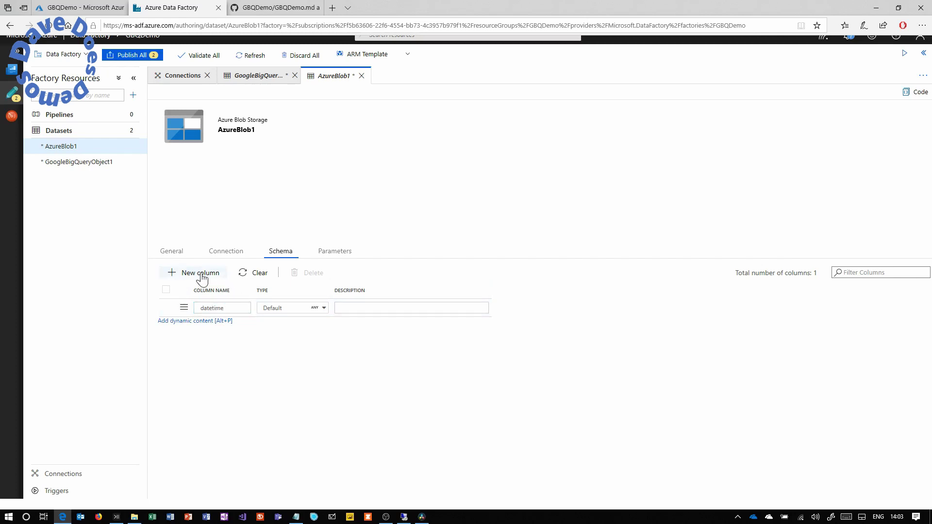
type("name")
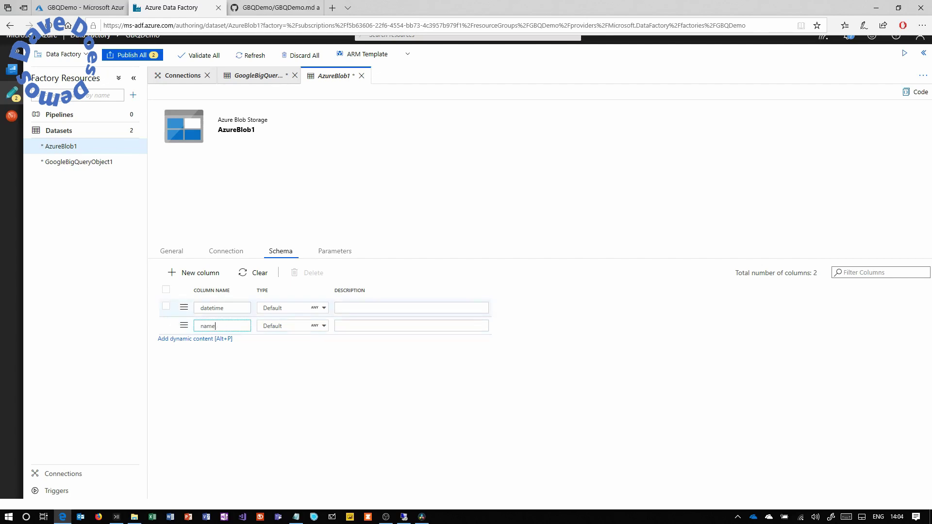
Compare the column names with the BigQuery dataset's schema and publish all changes from the blob dataset.
left_click(260, 78)
left_click(283, 257)
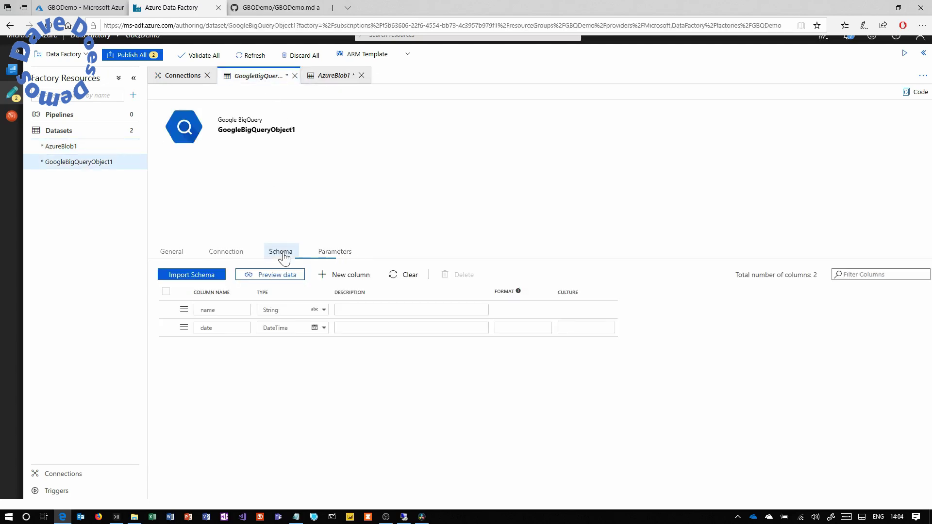
left_click(223, 328)
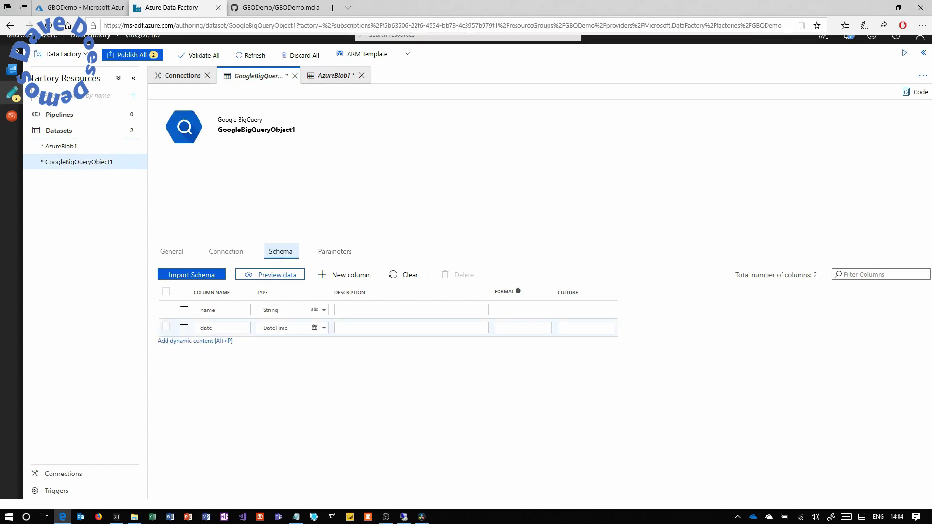
left_click(335, 77)
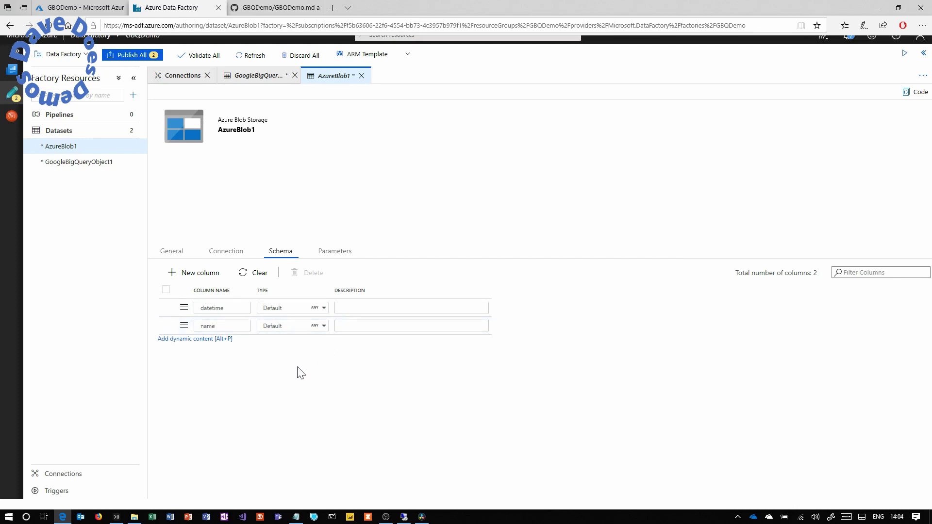
left_click(125, 58)
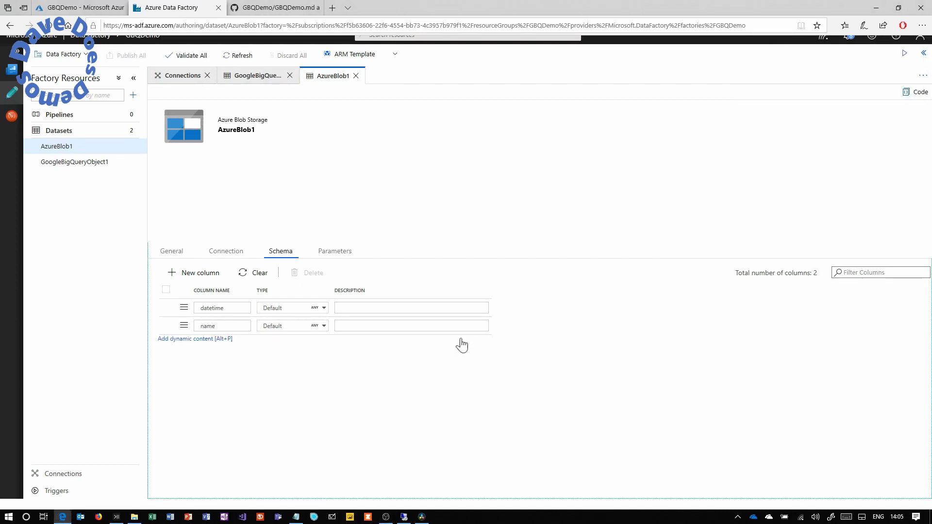
Rename the datetime column to datetimenow in the blob dataset's JSON code and check the name in its schema.
left_click(915, 92)
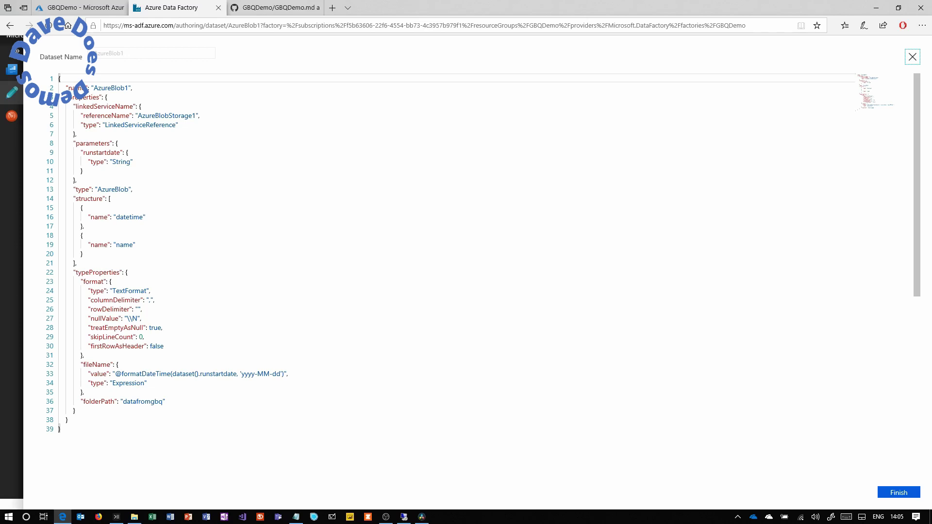
left_click_drag(72, 190, 83, 253)
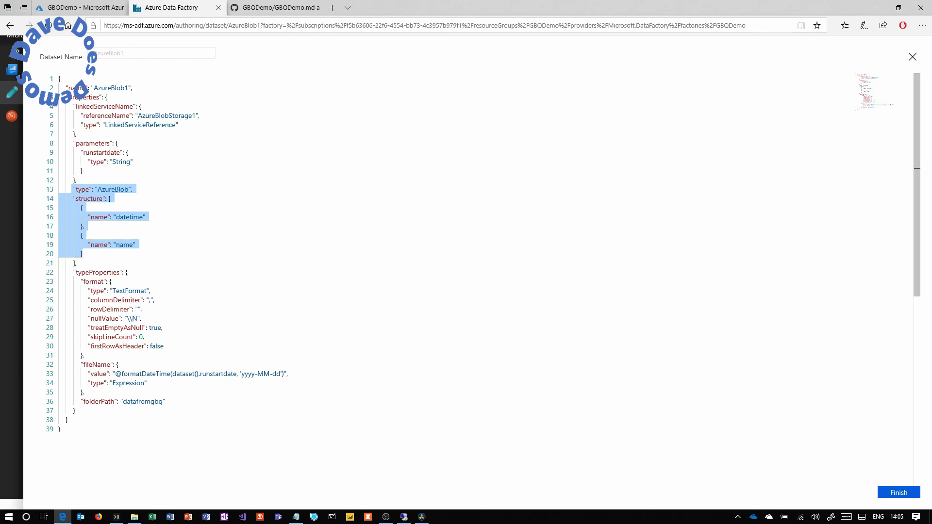
left_click(83, 236)
left_click(141, 217)
key("Right")
type("now")
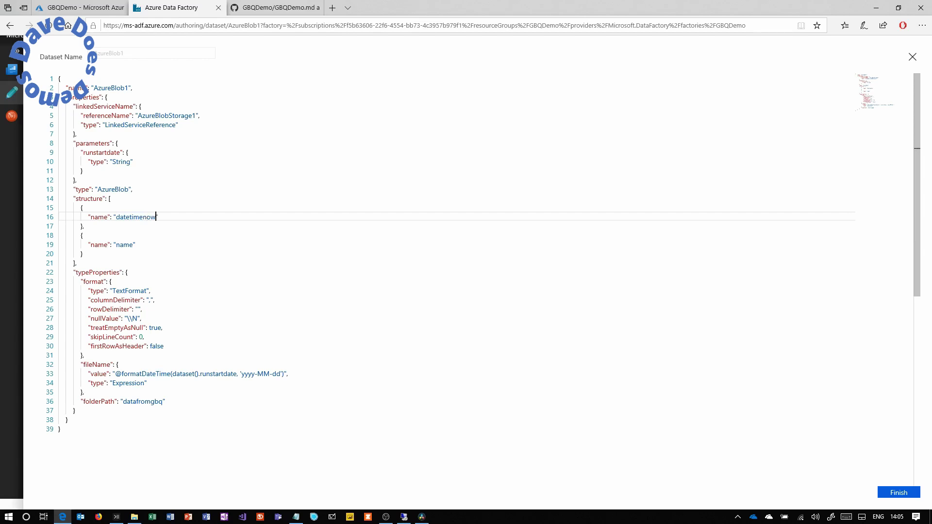
left_click(896, 492)
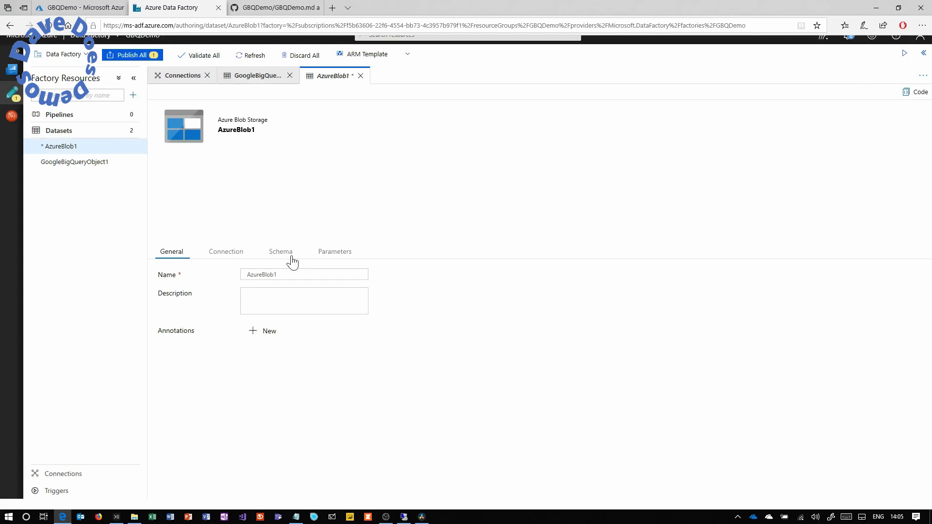
left_click(281, 256)
left_click(235, 310)
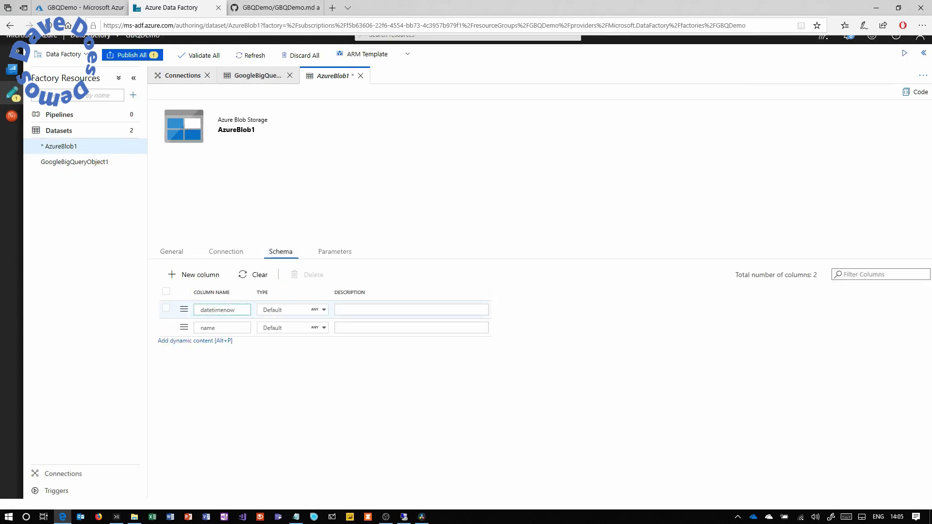
Rename the datetimenow column back to datetime in the blob dataset's schema and publish all changes.
key("BackSpace")
key("BackSpace")
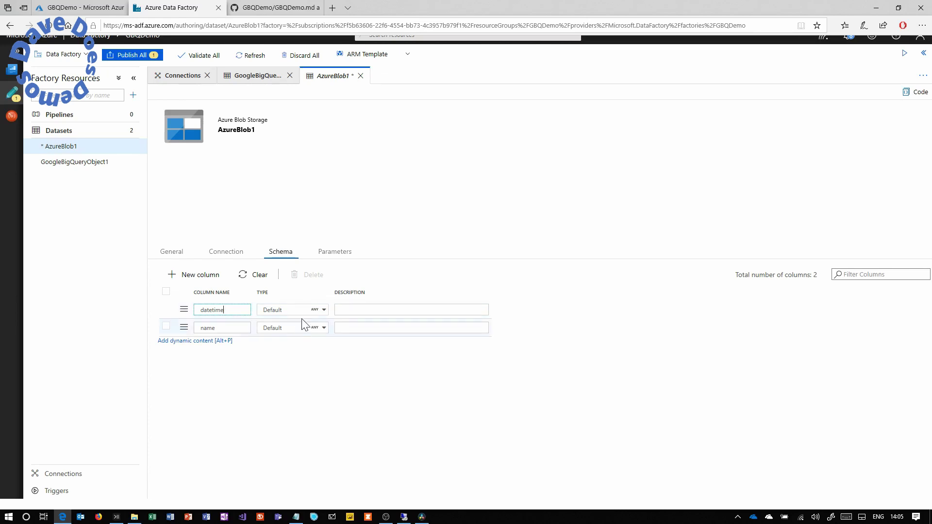
left_click(127, 57)
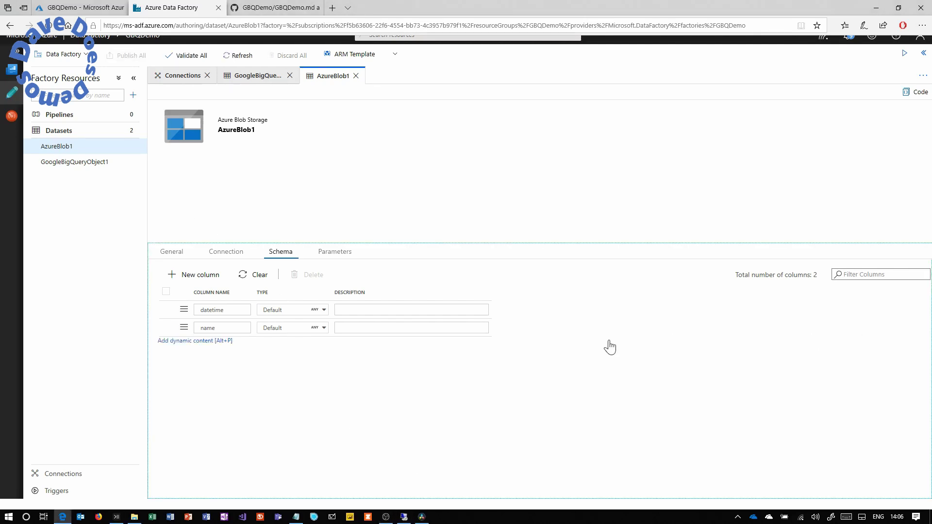
Create a new pipeline in the data factory, keeping its default name.
left_click(131, 114)
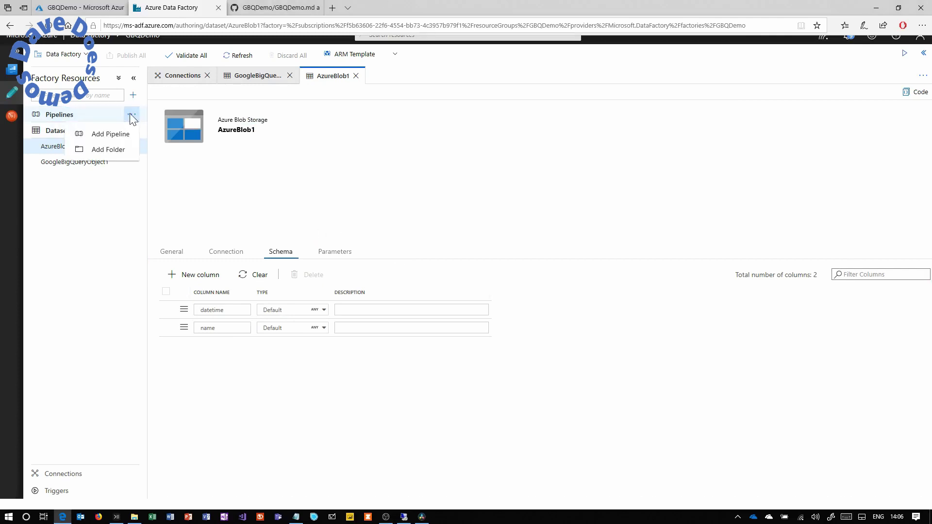
left_click(111, 135)
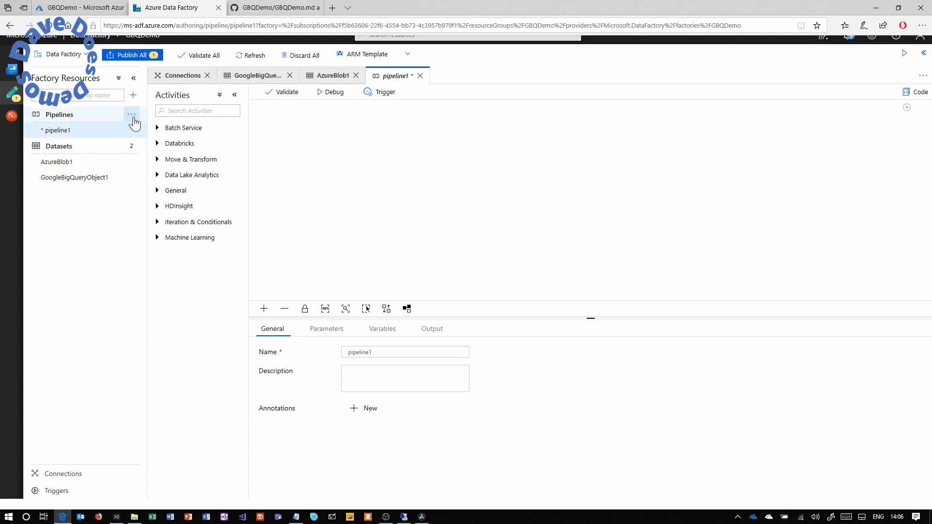
left_click(133, 116)
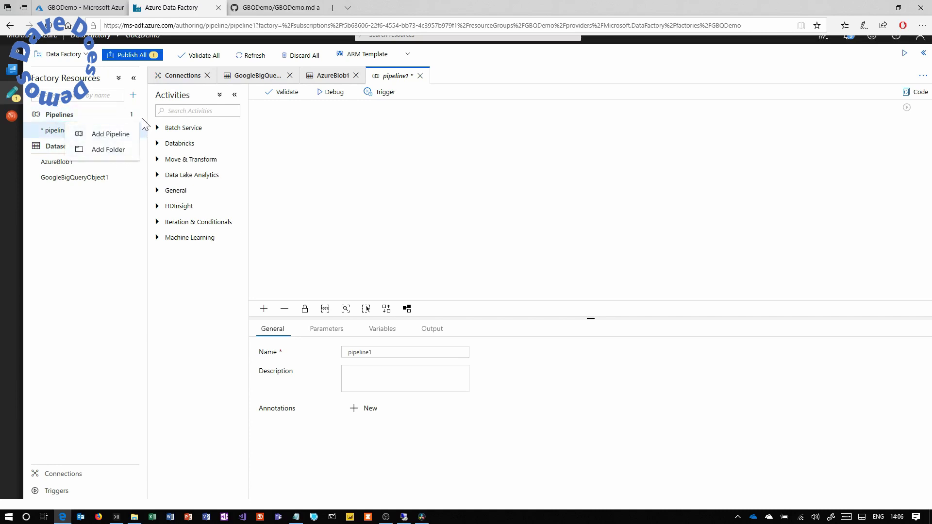
left_click(141, 124)
left_click(112, 136)
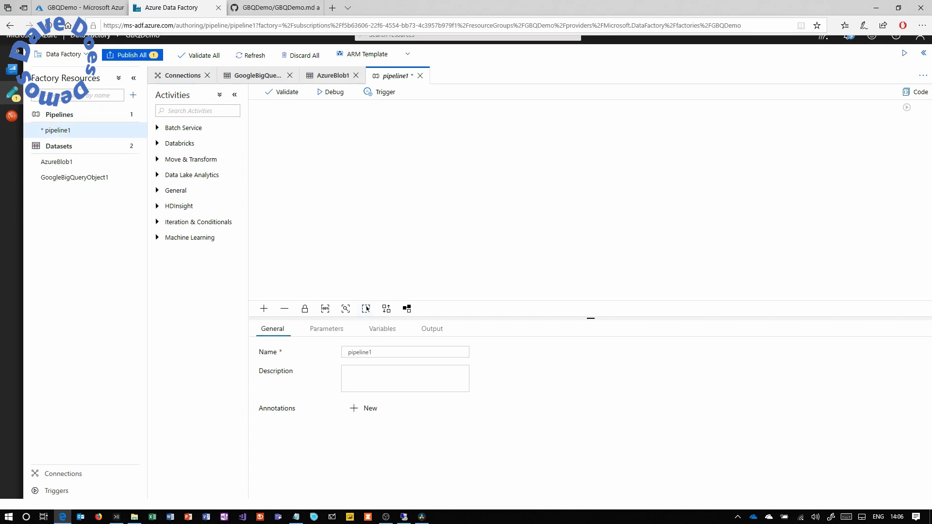
double_click(360, 352)
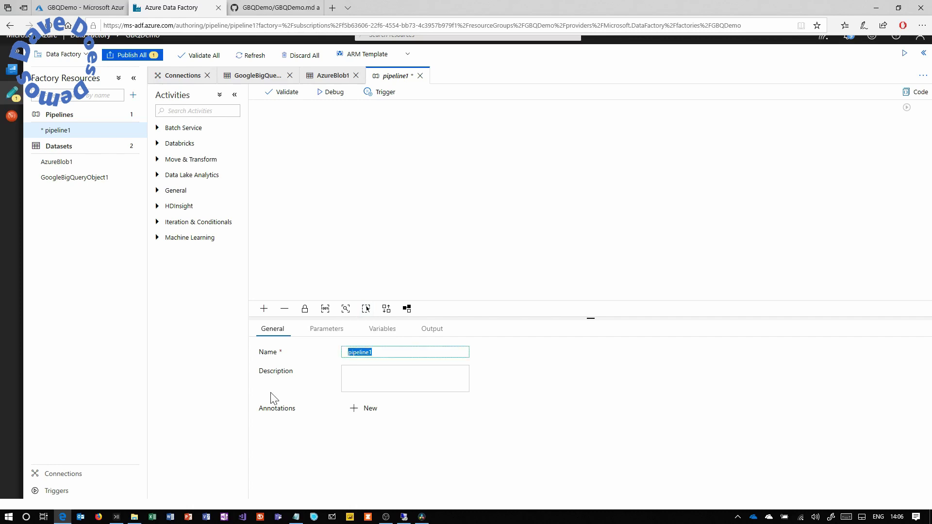
Add a String parameter named runstartdate to the pipeline, reusing the parameter name from the blob dataset.
left_click(334, 332)
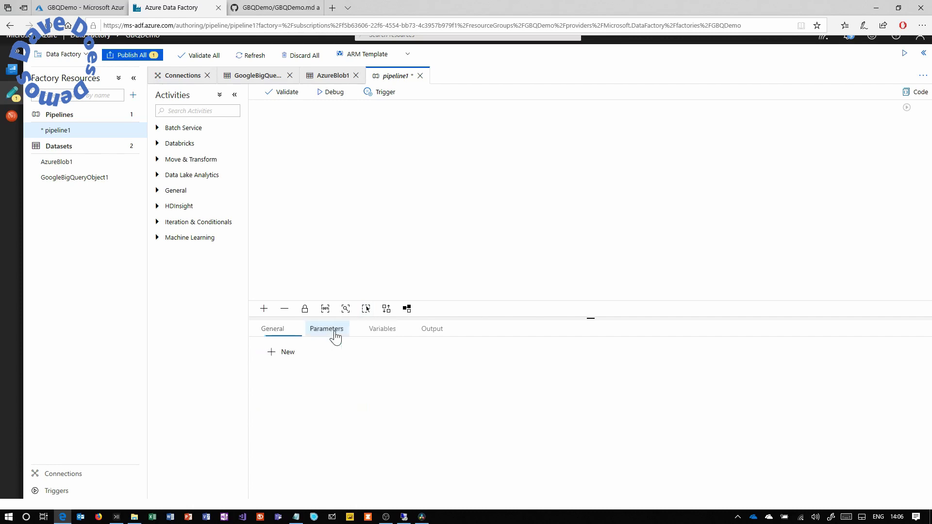
left_click(322, 79)
left_click(335, 254)
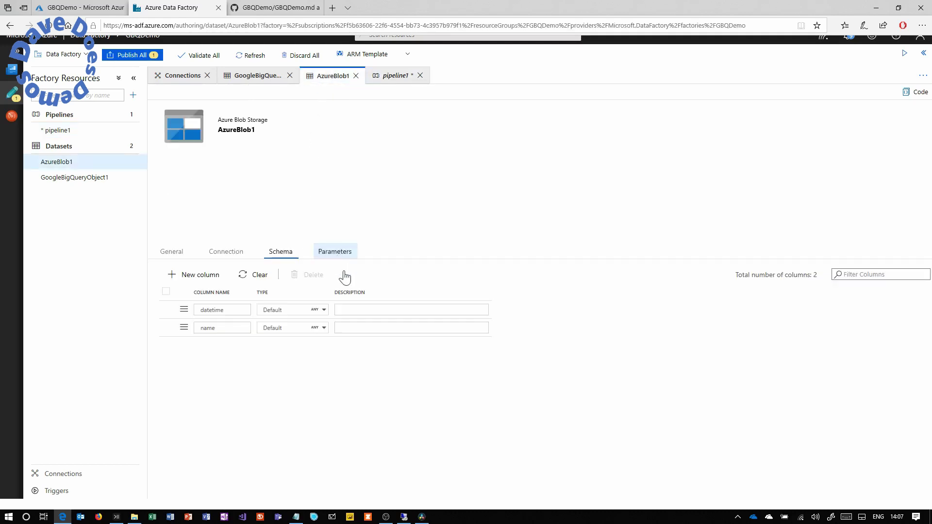
double_click(209, 312)
key("ctrl+c")
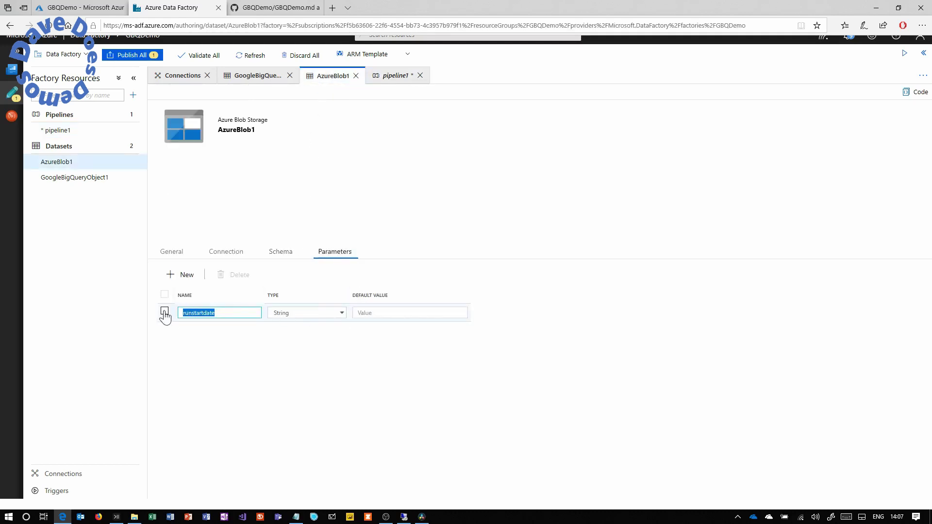
left_click(395, 75)
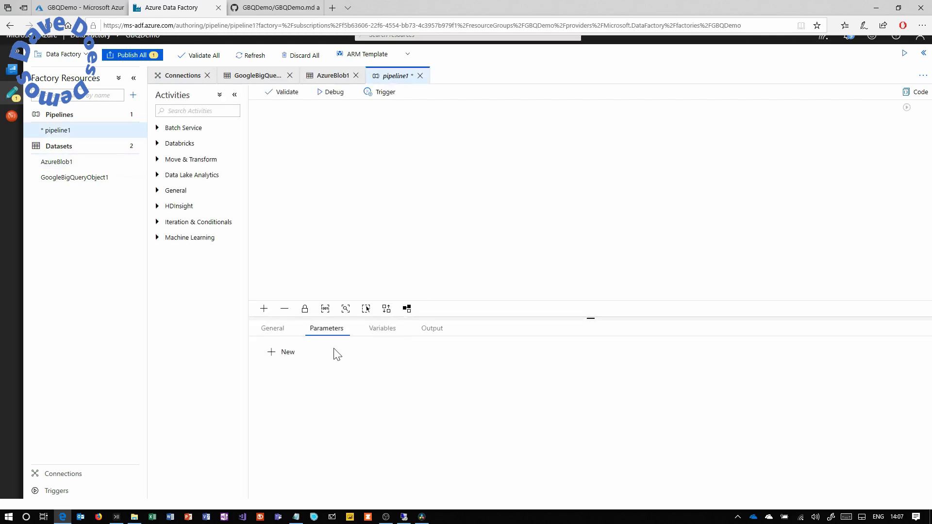
left_click(287, 352)
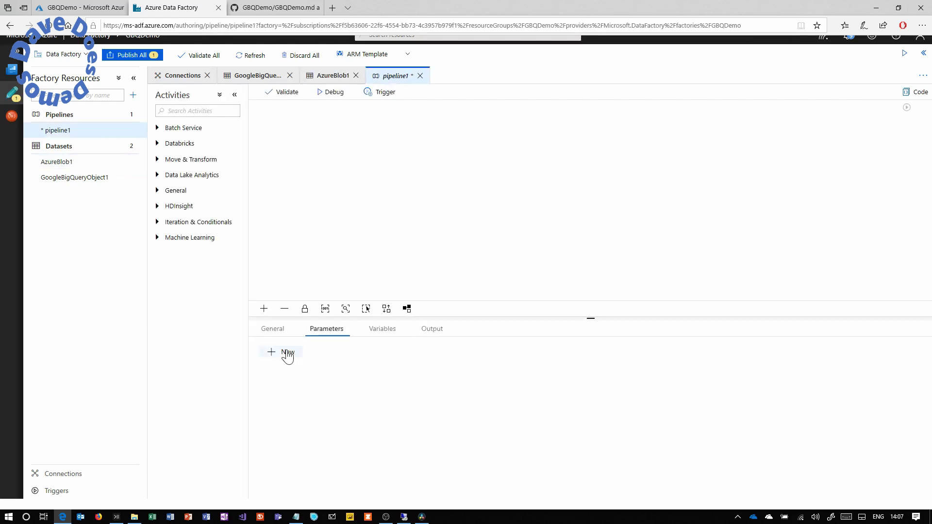
left_click(314, 390)
type("runstartdate")
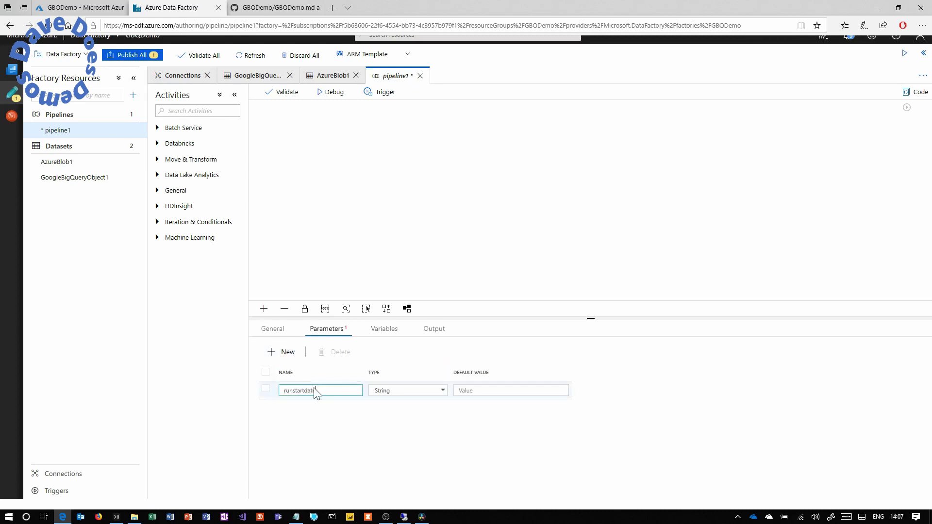
Add a second String parameter named runenddate to the pipeline.
left_click(281, 353)
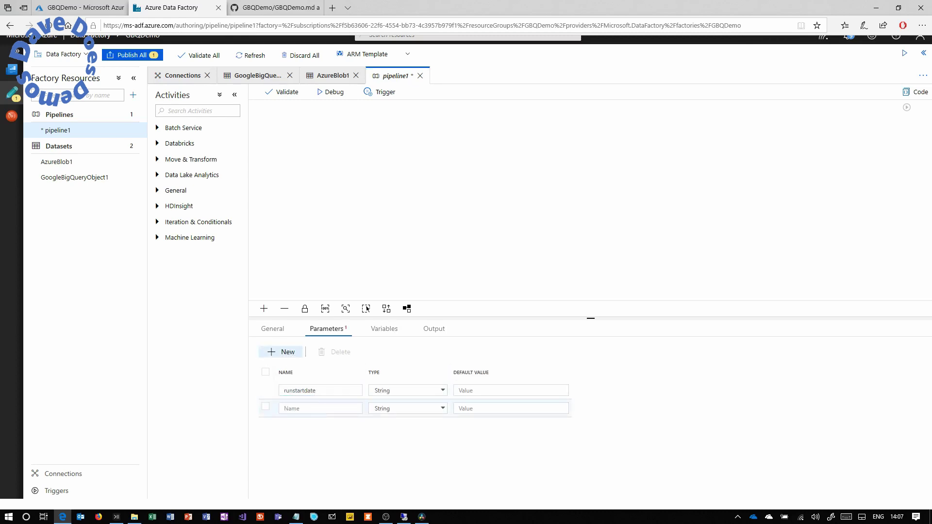
key("ctrl+v")
key("Left")
key("Left")
key("Left")
key("Left")
key("BackSpace")
key("BackSpace")
key("BackSpace")
key("BackSpace")
key("BackSpace")
type("e")
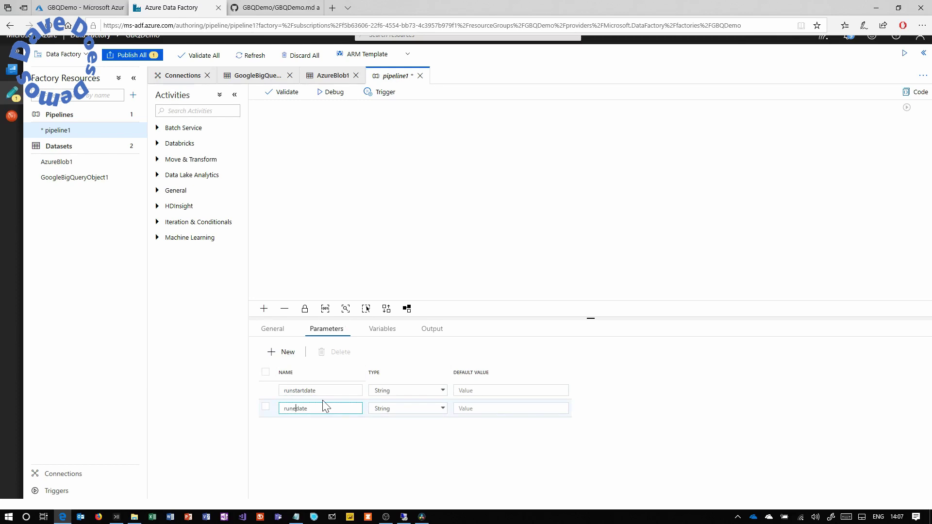
type("nd")
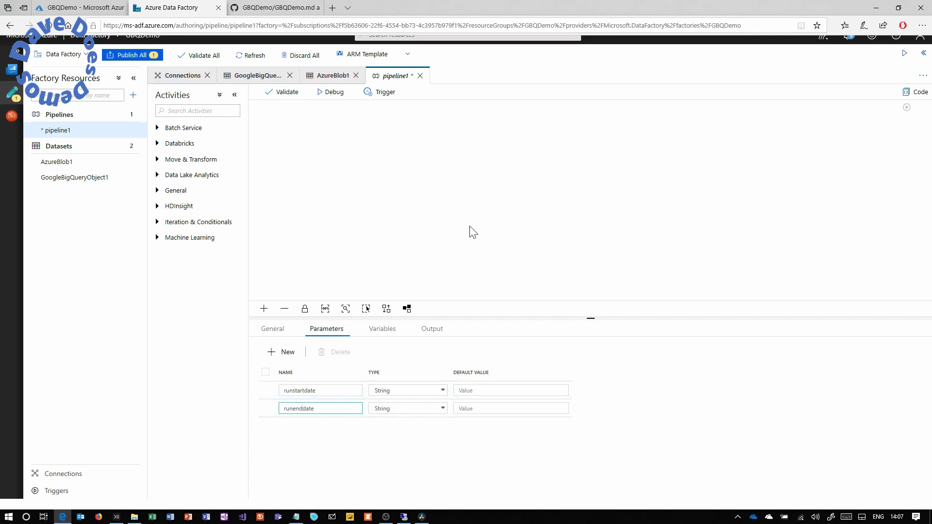
left_click(372, 94)
left_click(381, 113)
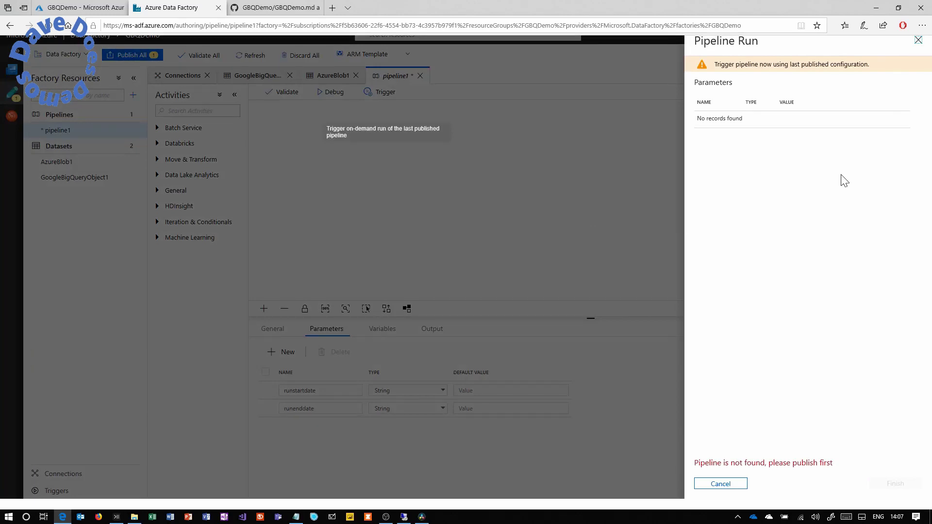
left_click(720, 484)
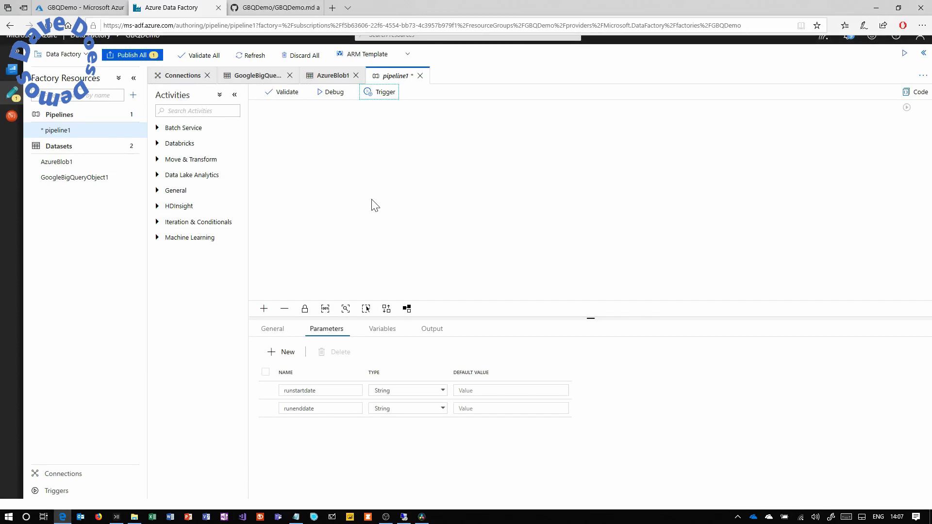
Add a Copy Data activity from the Move & Transform group to the pipeline canvas.
left_click(165, 161)
left_click_drag(182, 179, 416, 183)
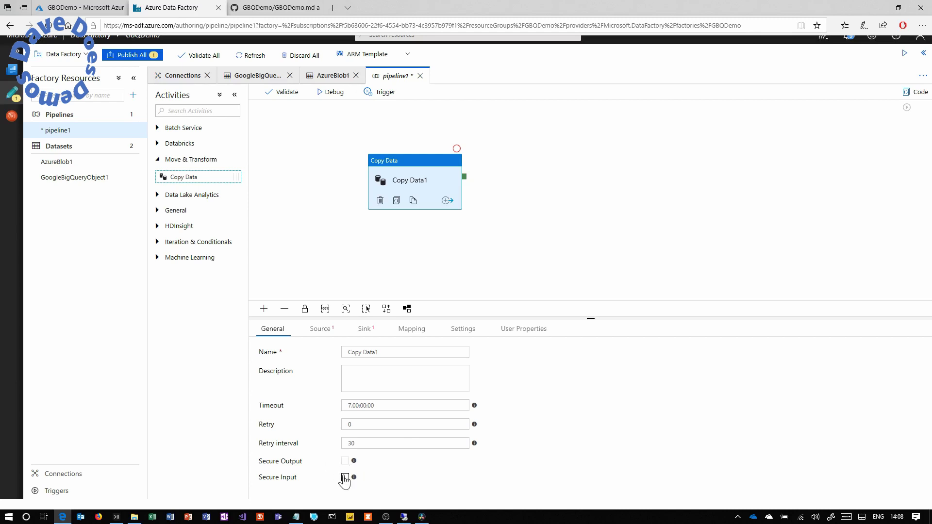
mouse_move(353, 461)
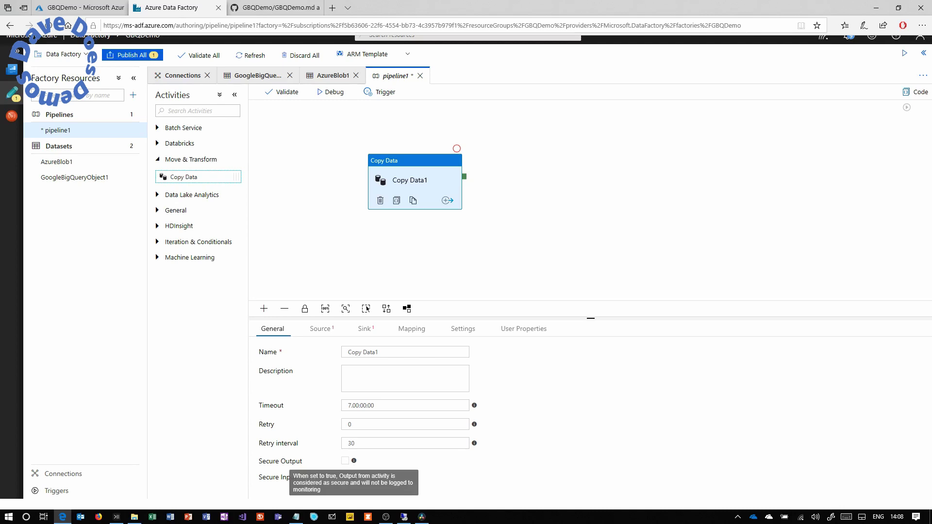
Set the copy activity's source dataset to GoogleBigQueryObject1 and its sink dataset to AzureBlob1.
left_click(319, 329)
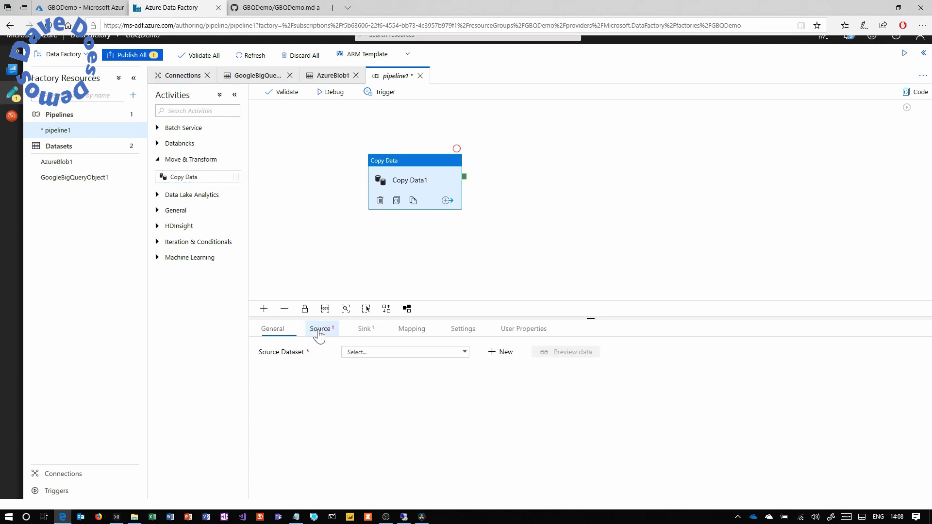
left_click(406, 356)
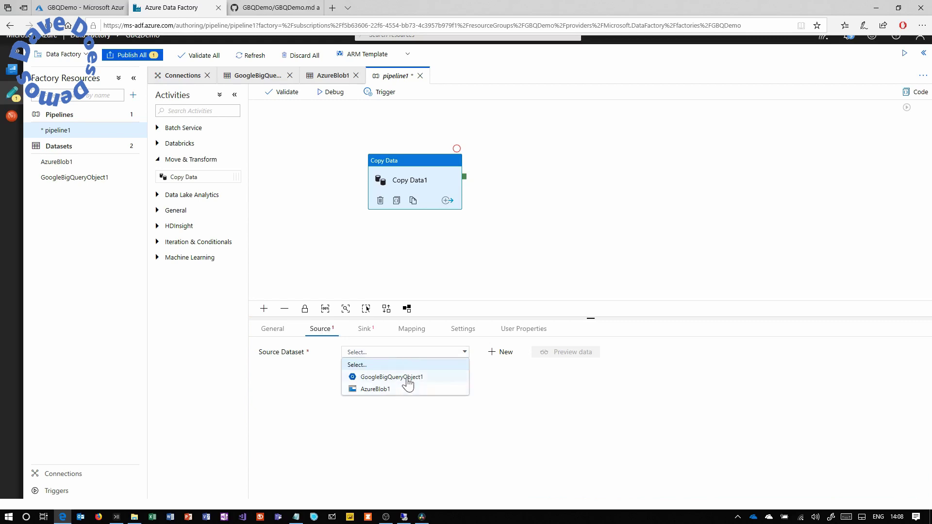
left_click(407, 378)
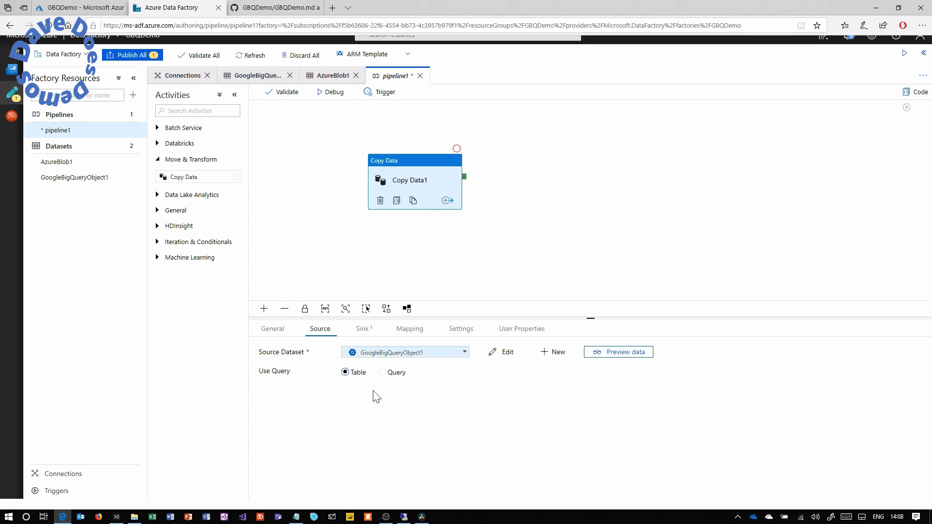
left_click(366, 334)
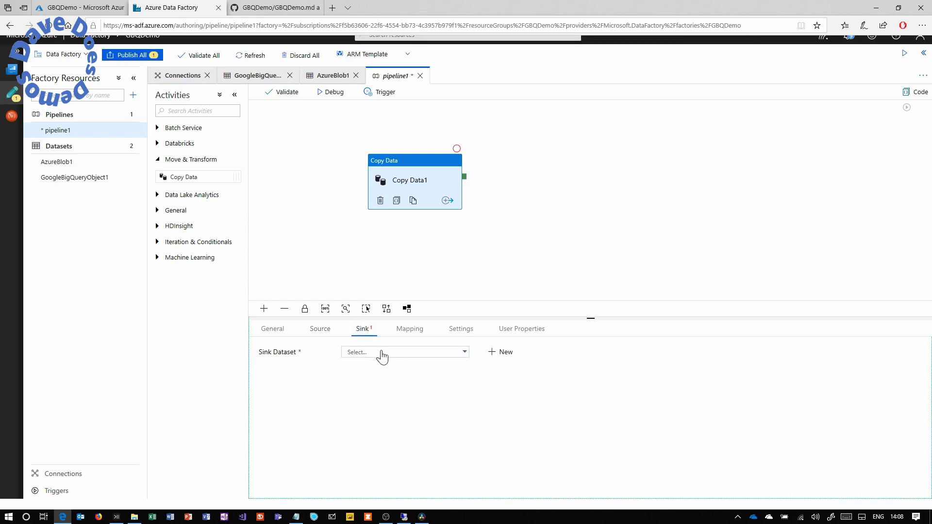
left_click(381, 356)
left_click(376, 377)
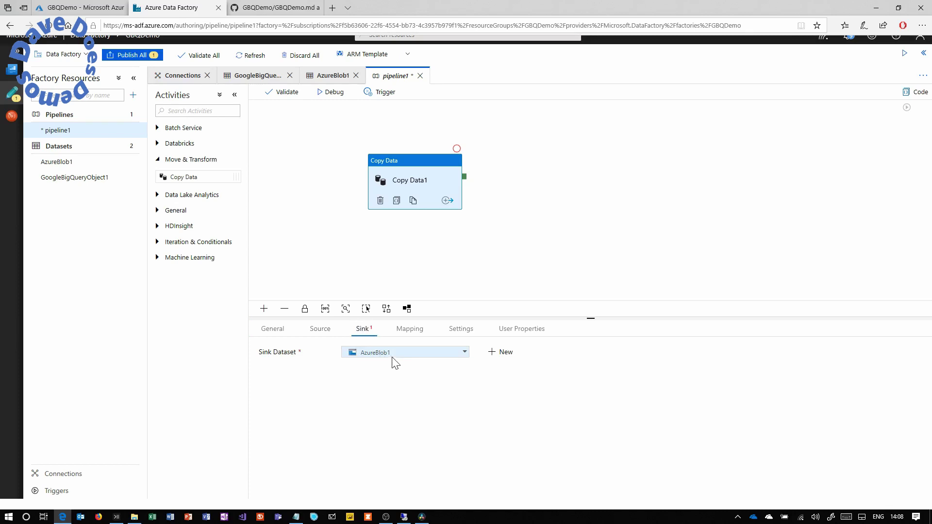
Import the schemas into the copy activity's column mapping and review its settings and user properties.
left_click(408, 330)
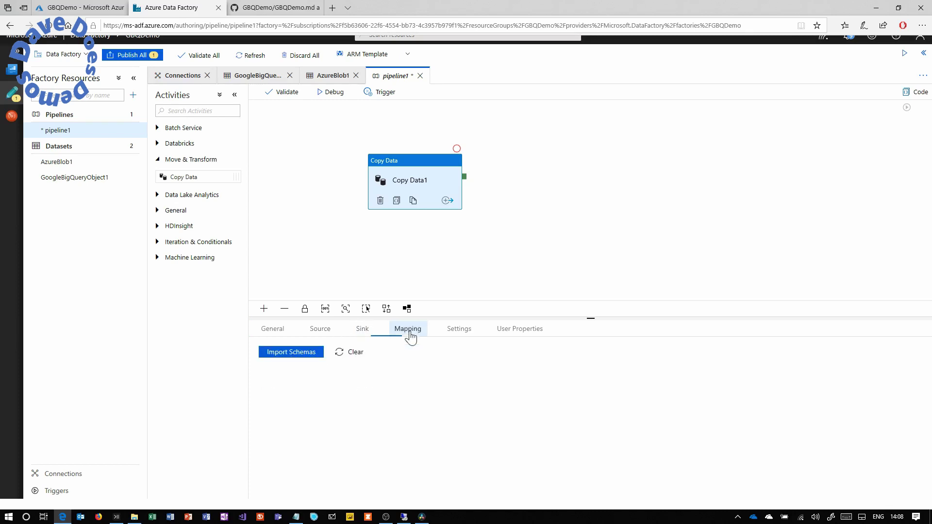
left_click(304, 359)
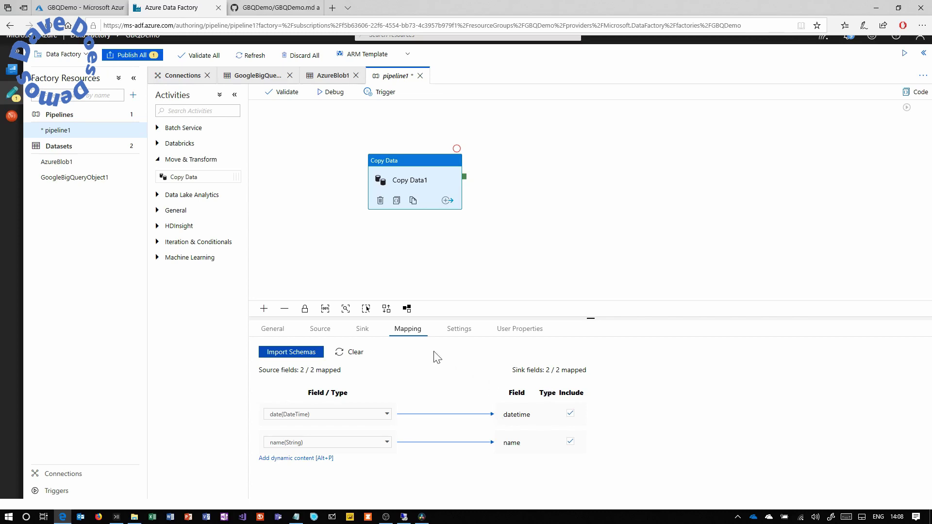
left_click(452, 333)
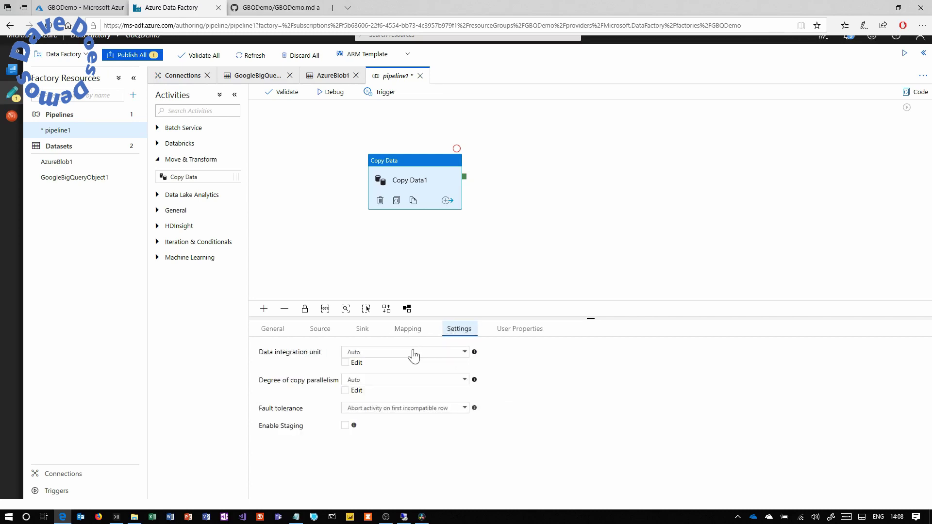
left_click(520, 334)
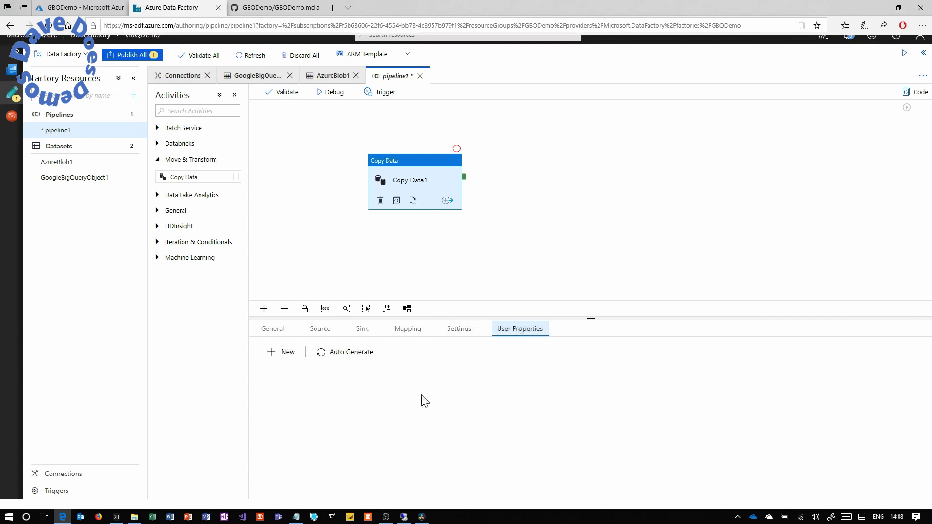
Set the copy activity's source to use a query, and copy the SELECT query on gbqdemo.testtable from the GBQDemo guide on GitHub.
left_click(324, 332)
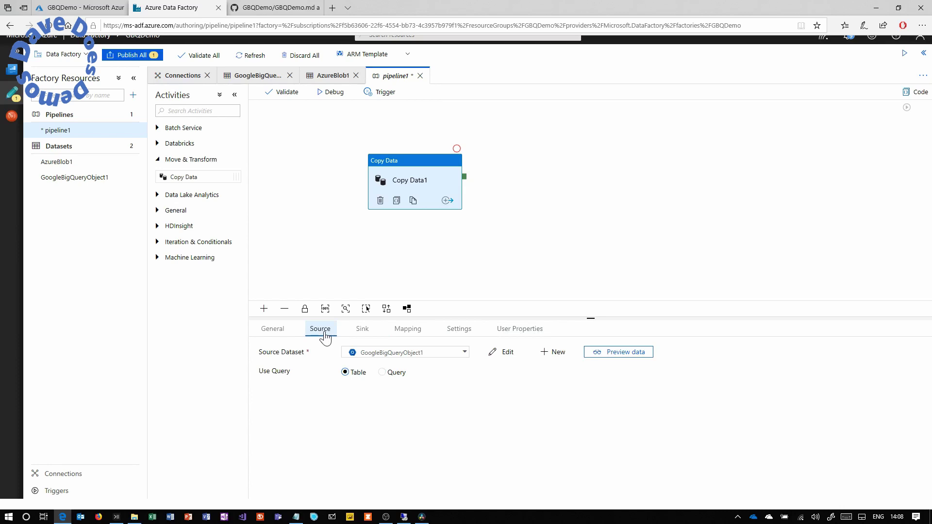
left_click(382, 372)
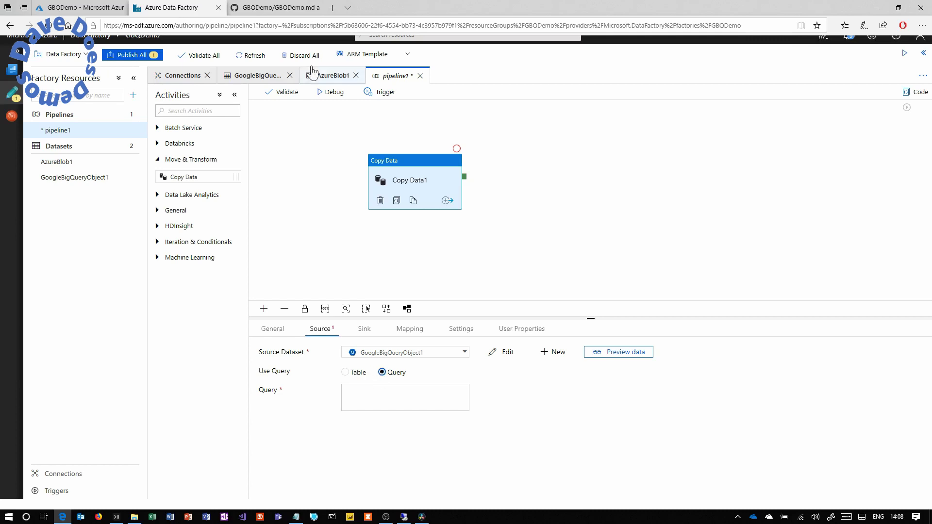
left_click(274, 8)
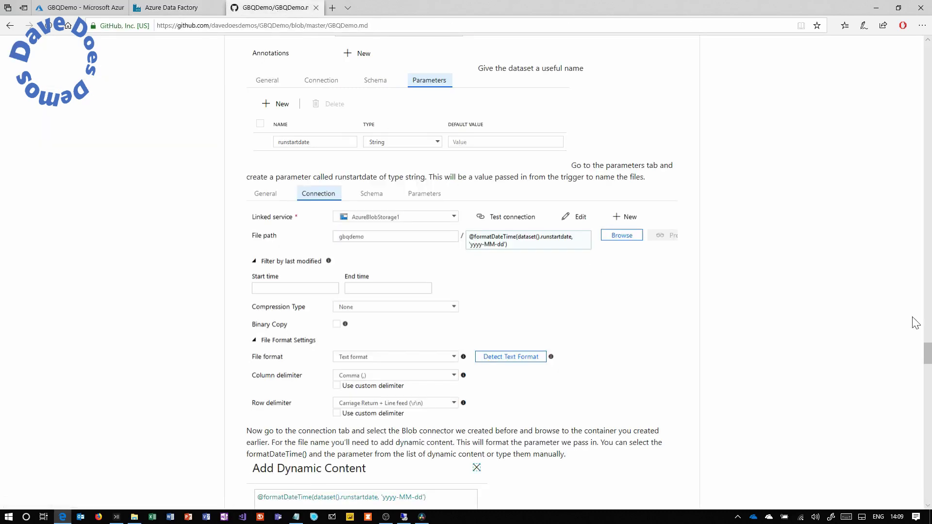
left_click_drag(928, 353, 917, 411)
scroll(917, 412, "down", 4)
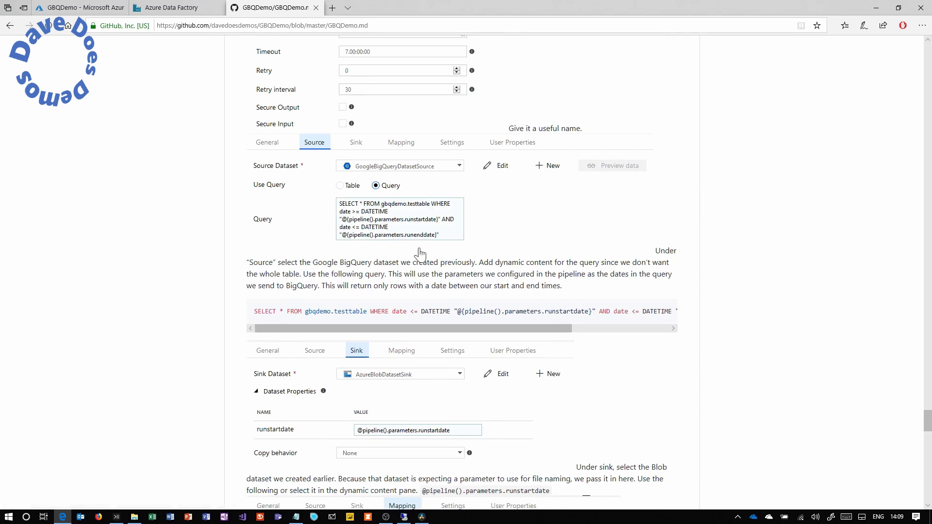
left_click_drag(410, 233, 374, 238)
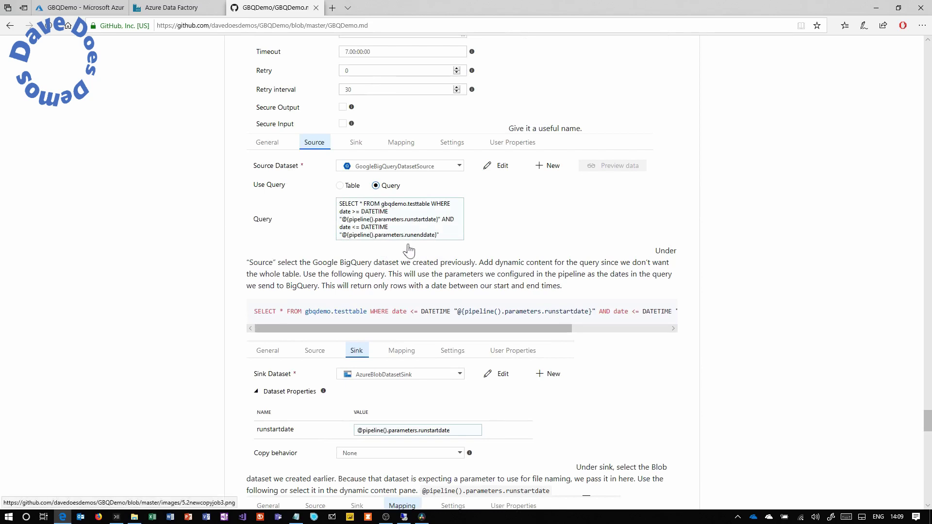
left_click_drag(252, 311, 692, 318)
key("ctrl+c")
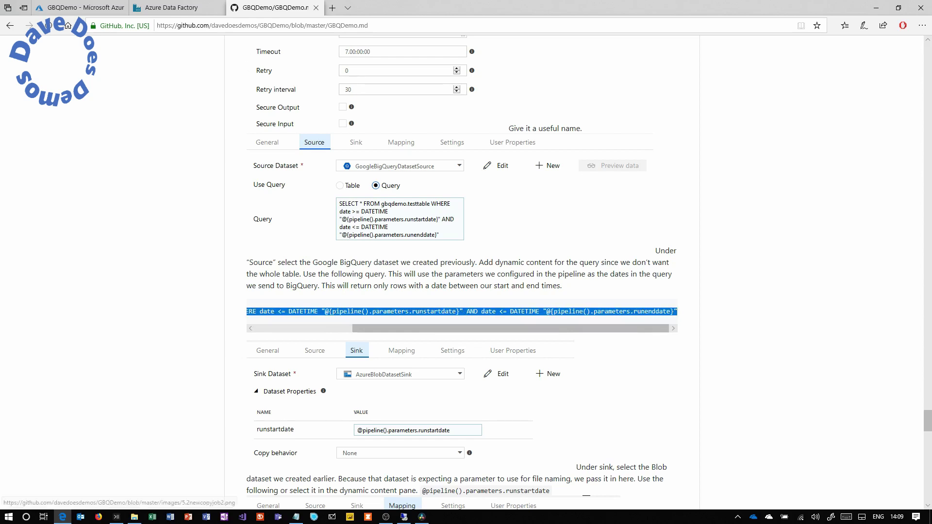
Back in Azure Data Factory, paste the copied SELECT query as dynamic content for the copy source's query.
left_click(170, 8)
left_click(404, 396)
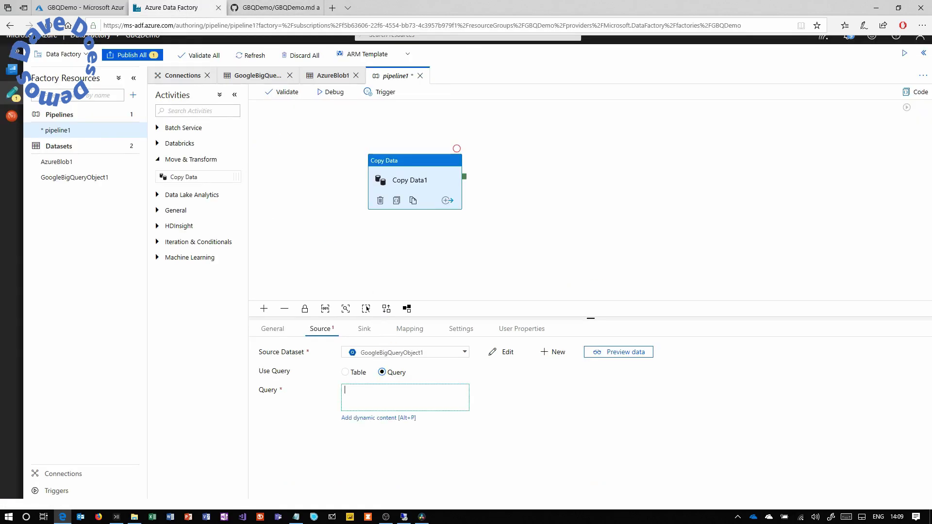
left_click(373, 417)
left_click(689, 93)
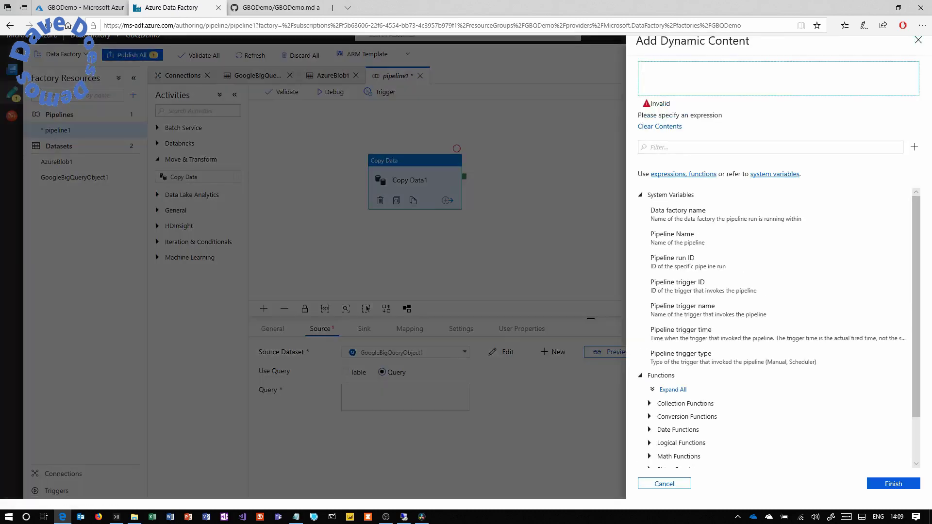
key("ctrl+v")
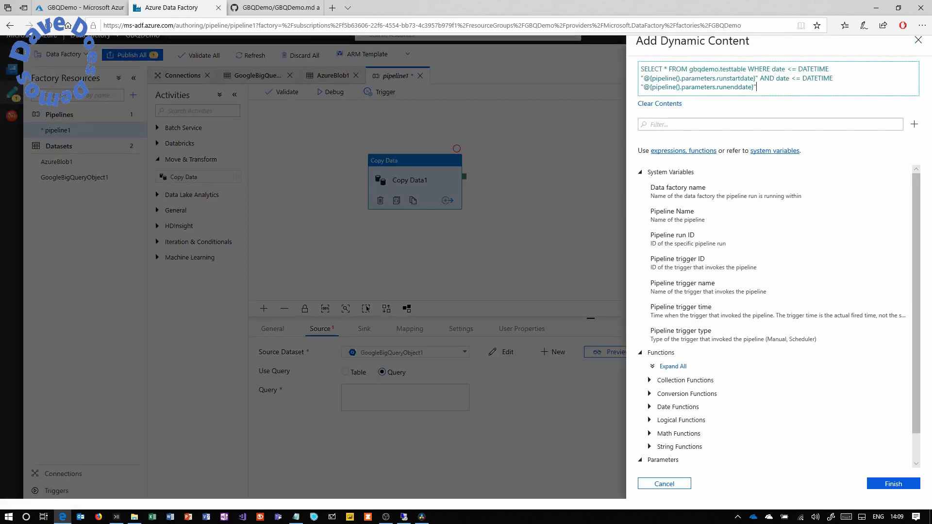
Change the query's runstartdate comparison to date >= DATETIME and finish the dynamic content.
left_click_drag(651, 79, 756, 83)
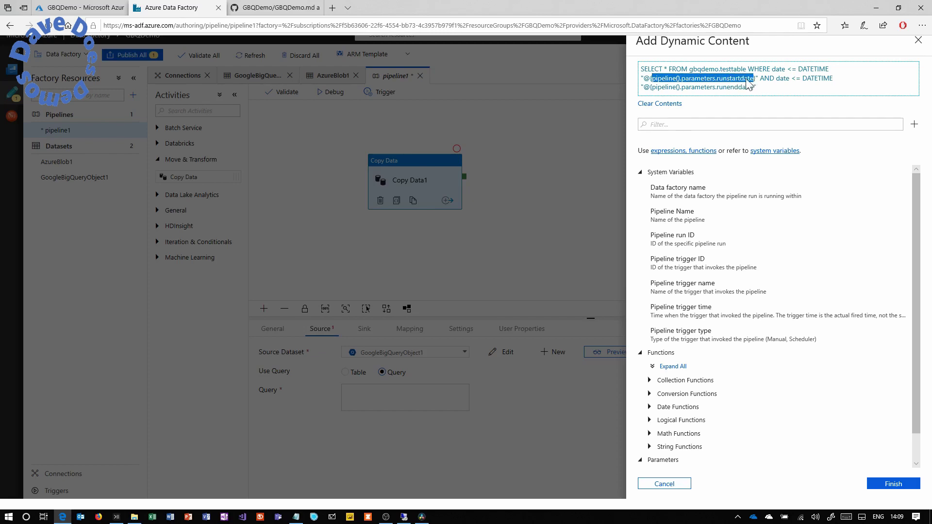
left_click(745, 84)
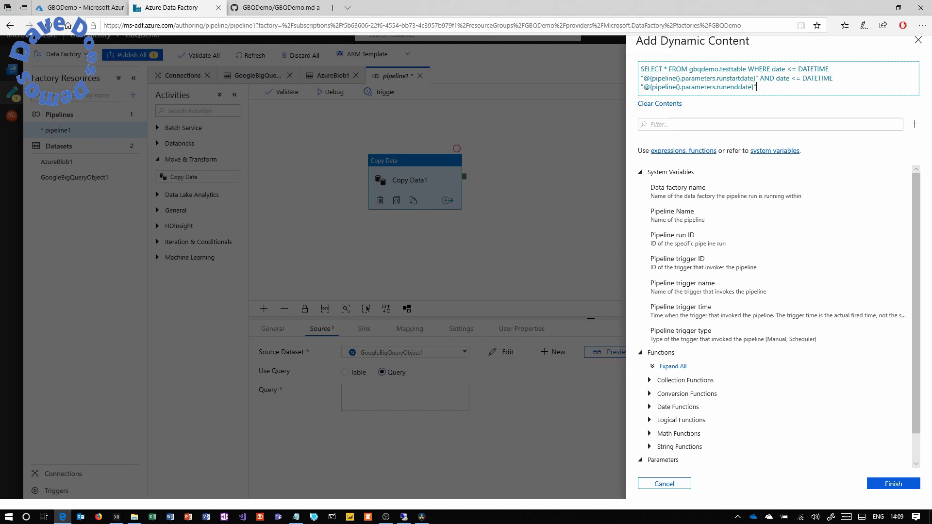
left_click_drag(716, 78, 754, 79)
left_click(787, 69)
key("Delete")
type(">")
left_click(898, 484)
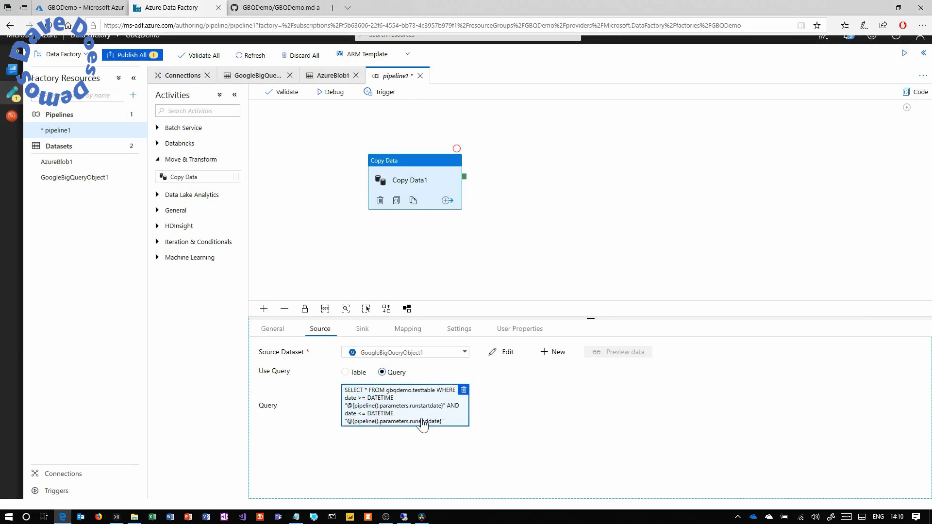
left_click(368, 335)
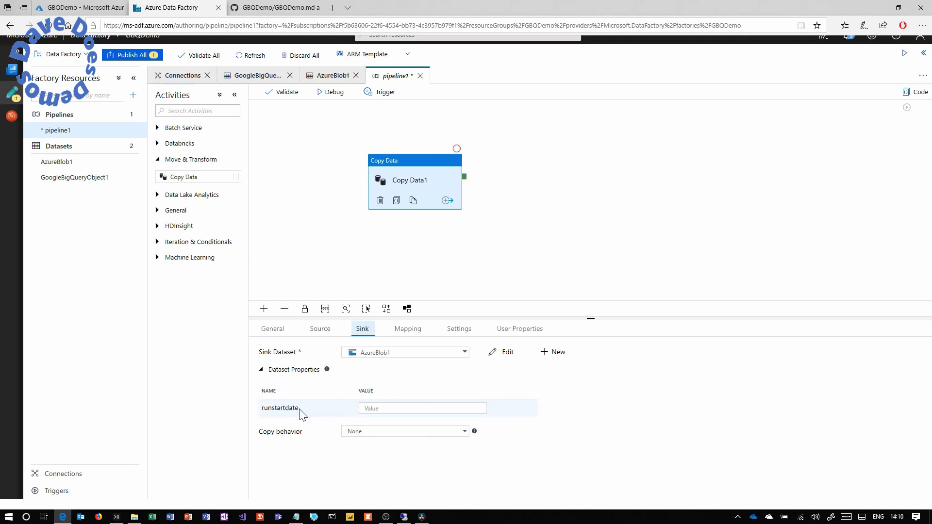
left_click(383, 408)
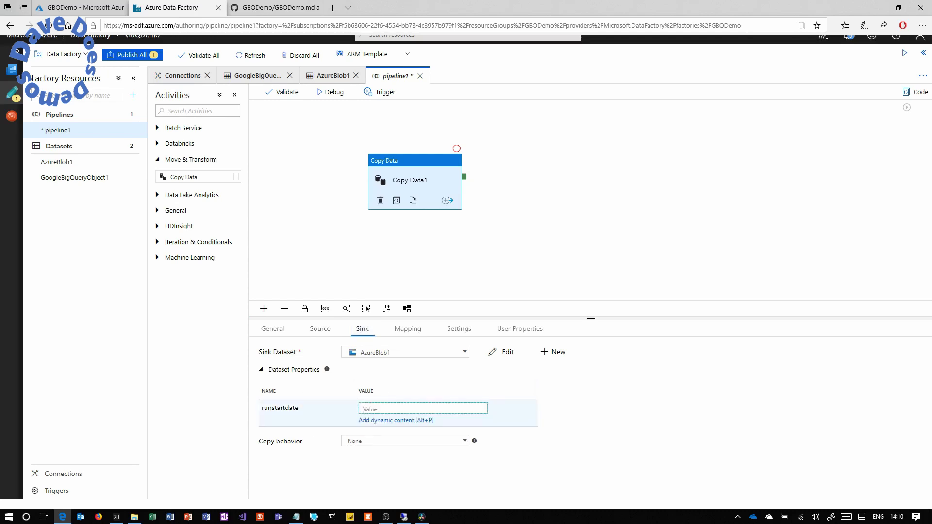
left_click(386, 421)
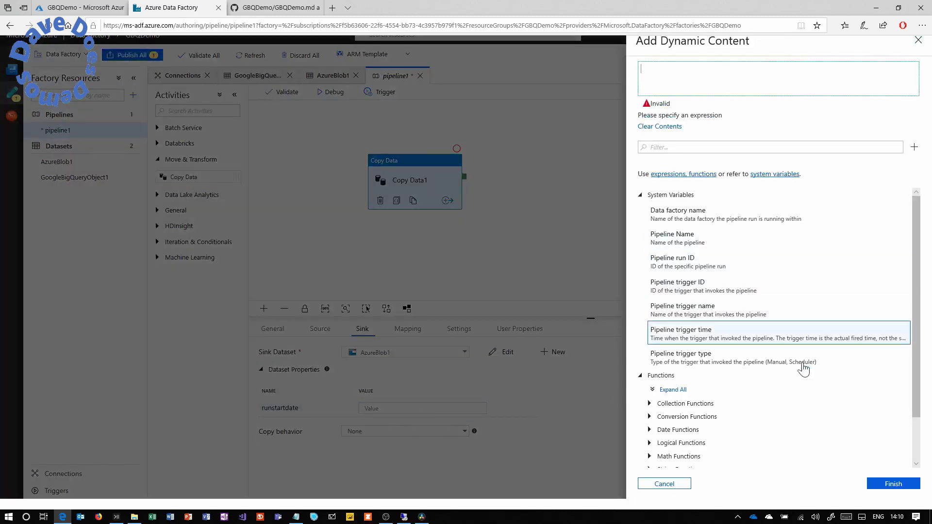
scroll(778, 403, "down", 1)
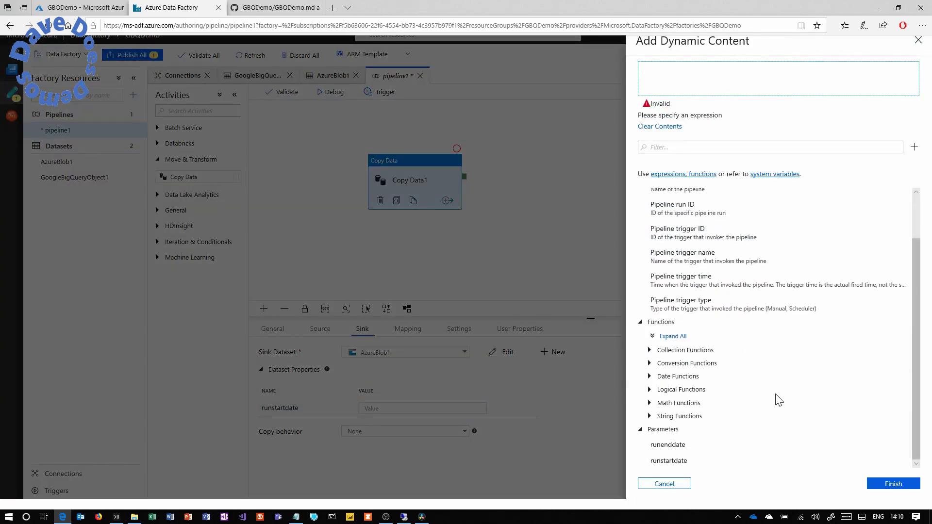
left_click(670, 461)
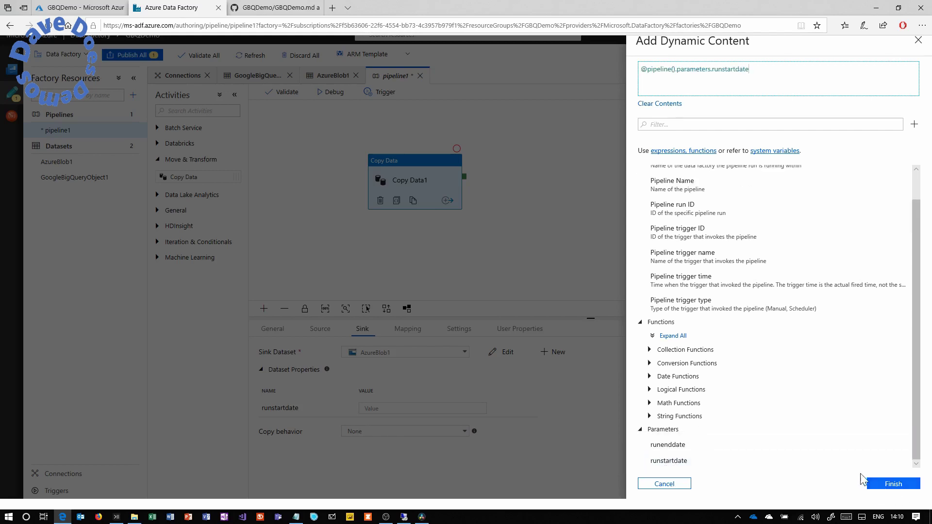
left_click(869, 484)
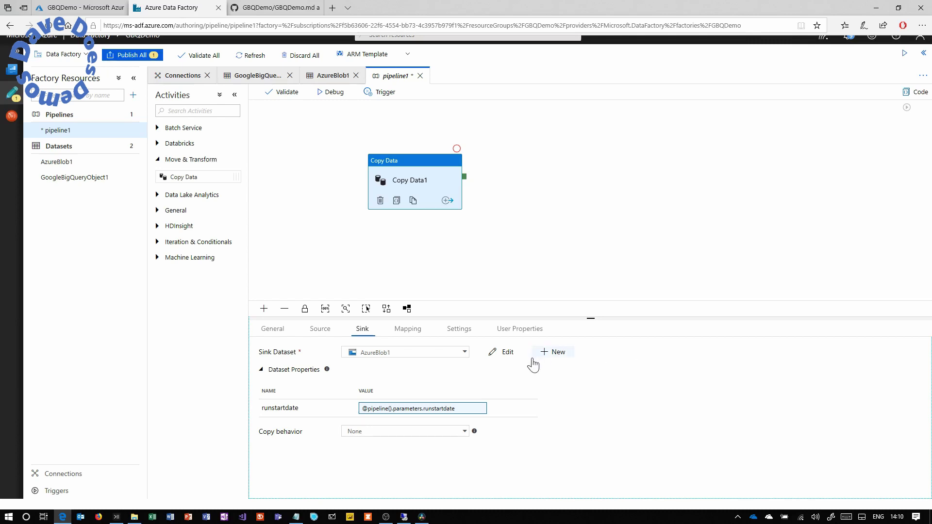
left_click(408, 342)
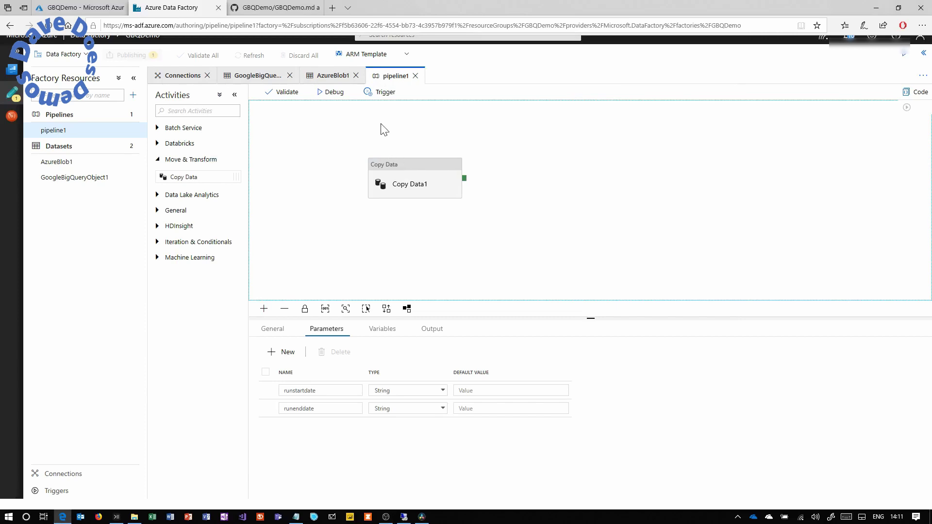
left_click(381, 93)
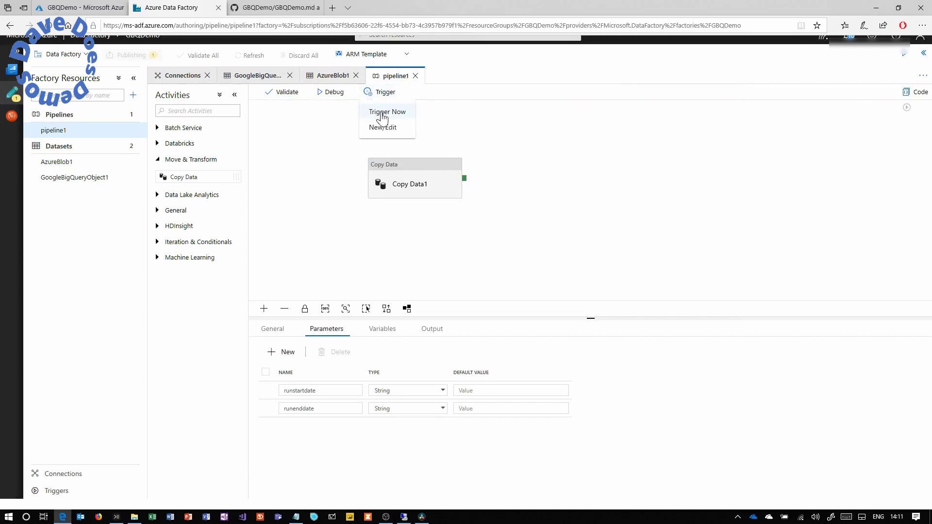
left_click(383, 113)
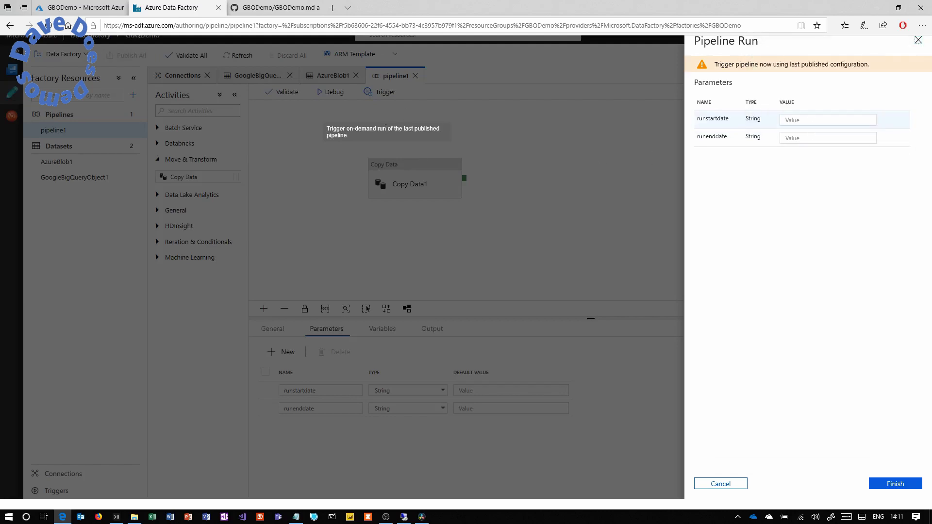
left_click(827, 120)
left_click(828, 138)
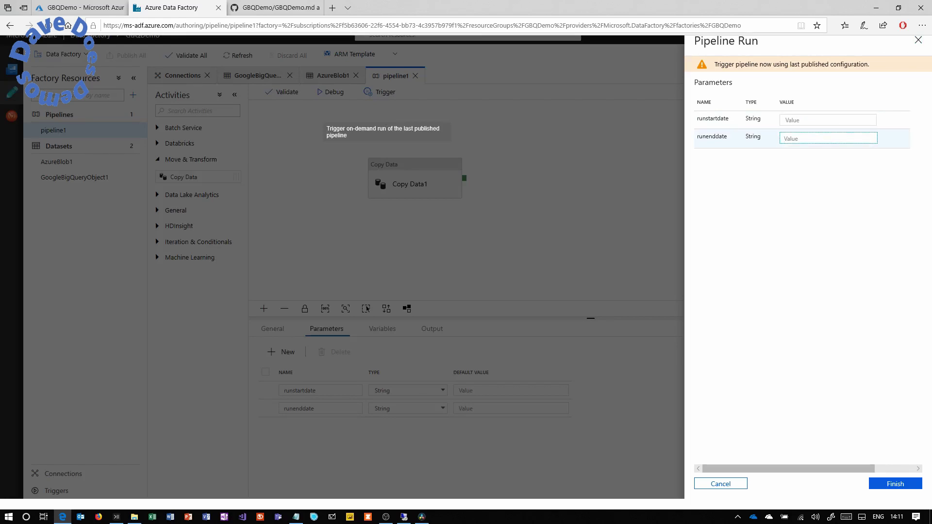
left_click(719, 484)
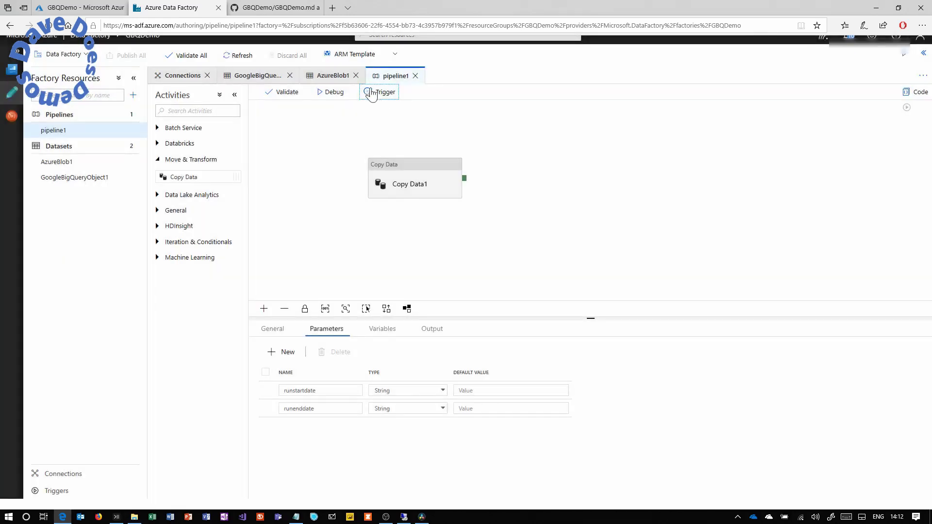
Start a new trigger for pipeline1 and set its type to Tumbling Window.
left_click(379, 92)
left_click(382, 128)
left_click(706, 72)
left_click(656, 99)
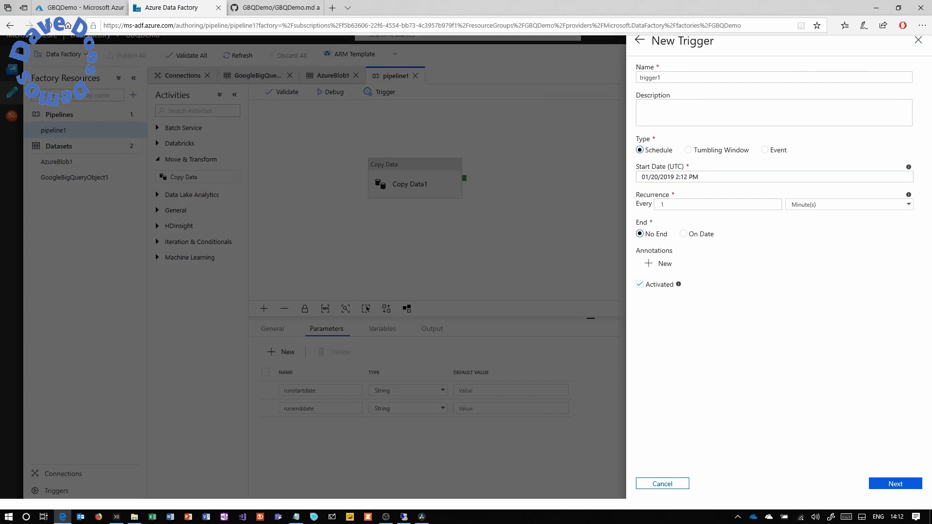
left_click(689, 150)
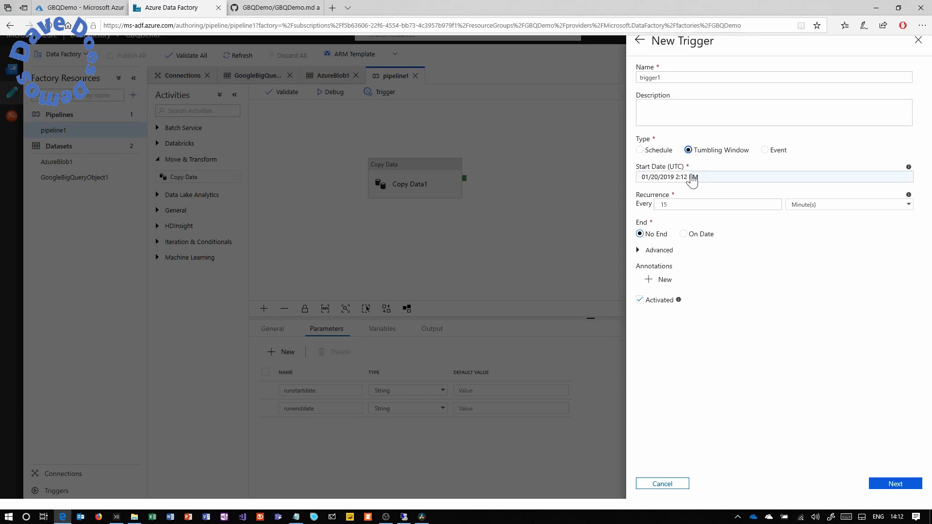
Set the trigger's UTC start date to 12/01/2018 at 12:00 AM.
left_click(714, 178)
left_click(654, 200)
left_click(762, 241)
left_click_drag(762, 240, 780, 353)
left_click(773, 353)
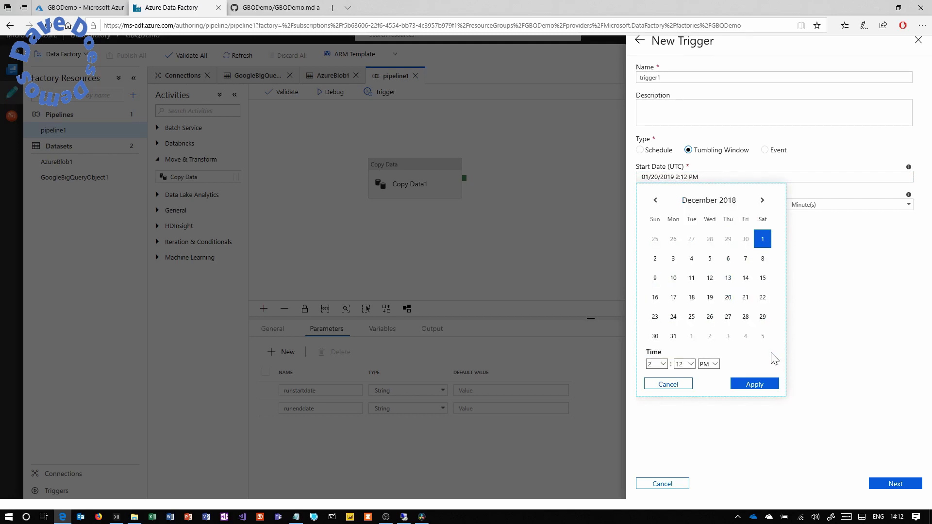
left_click(663, 365)
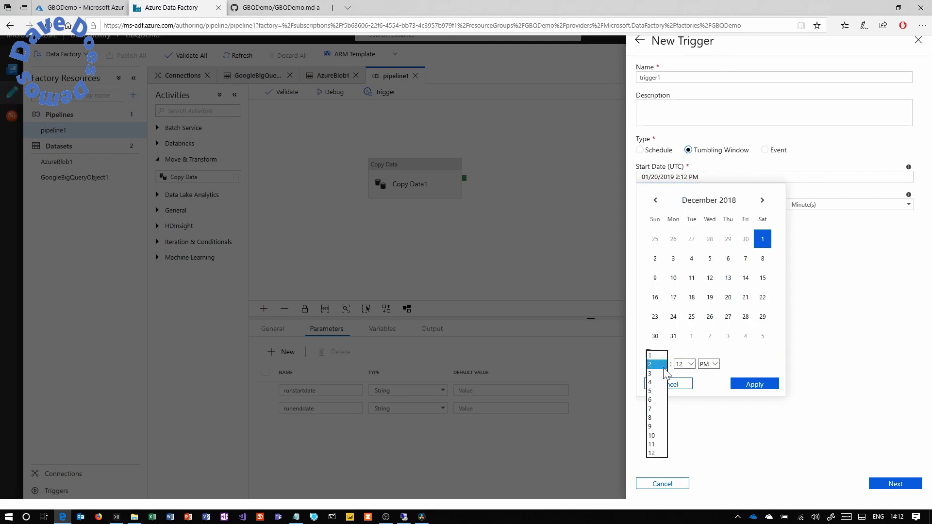
left_click(671, 431)
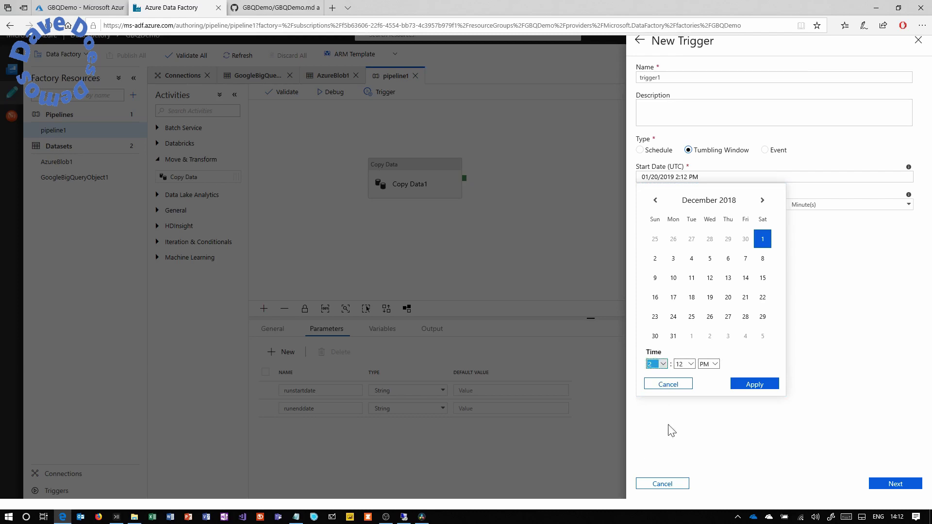
left_click(690, 364)
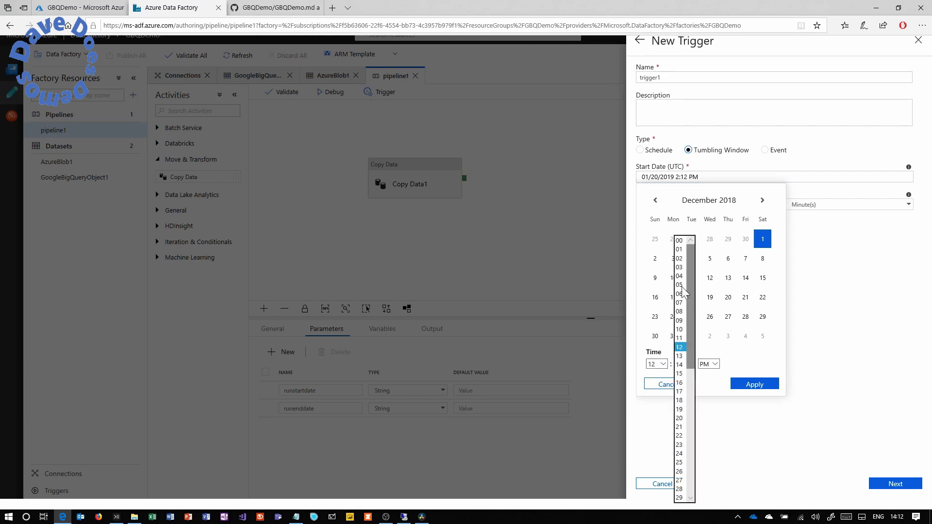
left_click(679, 241)
left_click(716, 366)
left_click(708, 360)
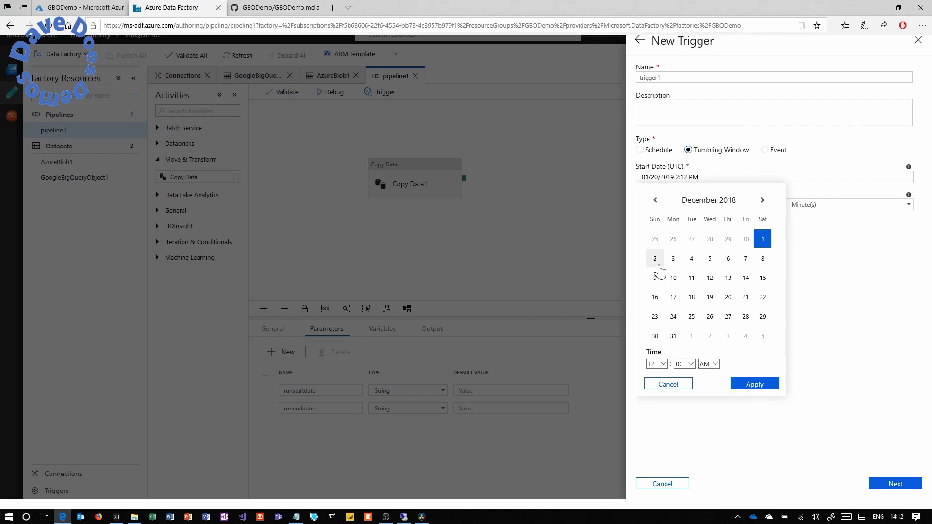
left_click(753, 386)
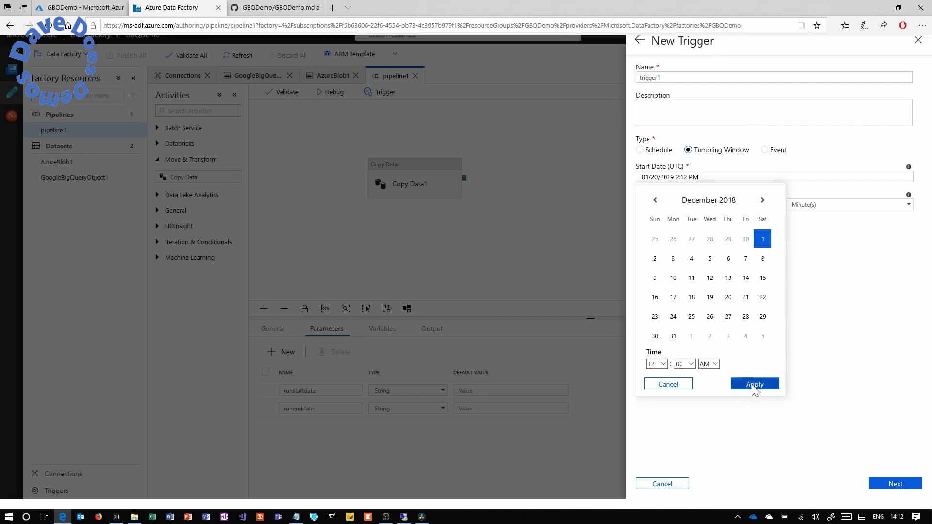
Set the trigger's recurrence to every 24 hours.
left_click(798, 210)
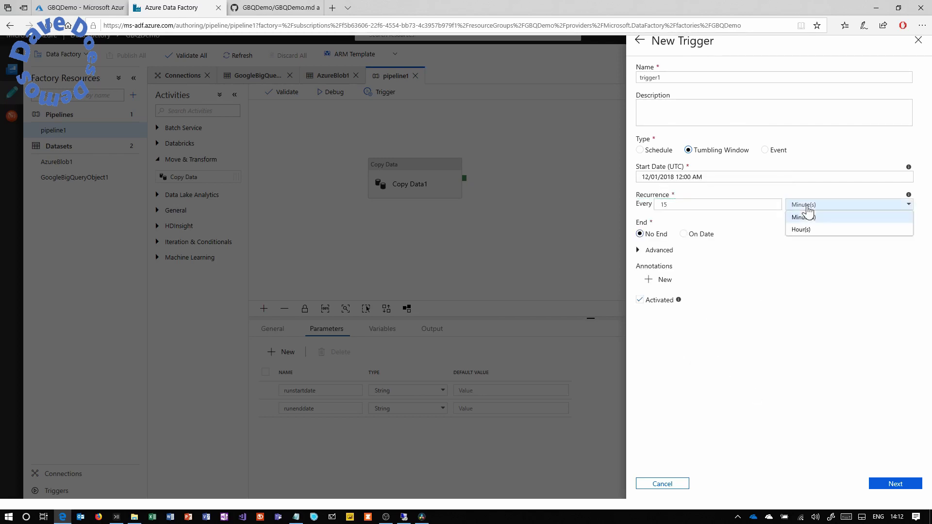
left_click(805, 231)
key("shift+Tab")
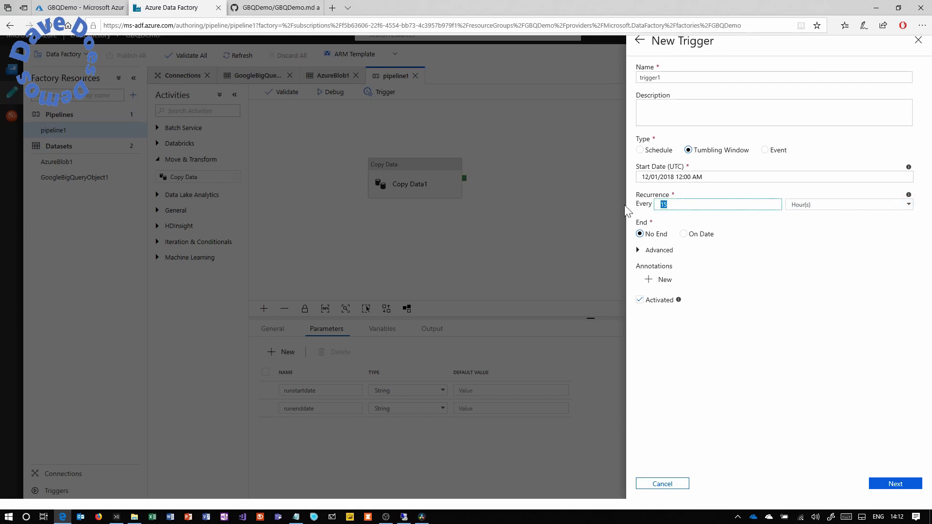
type("24")
left_click(809, 207)
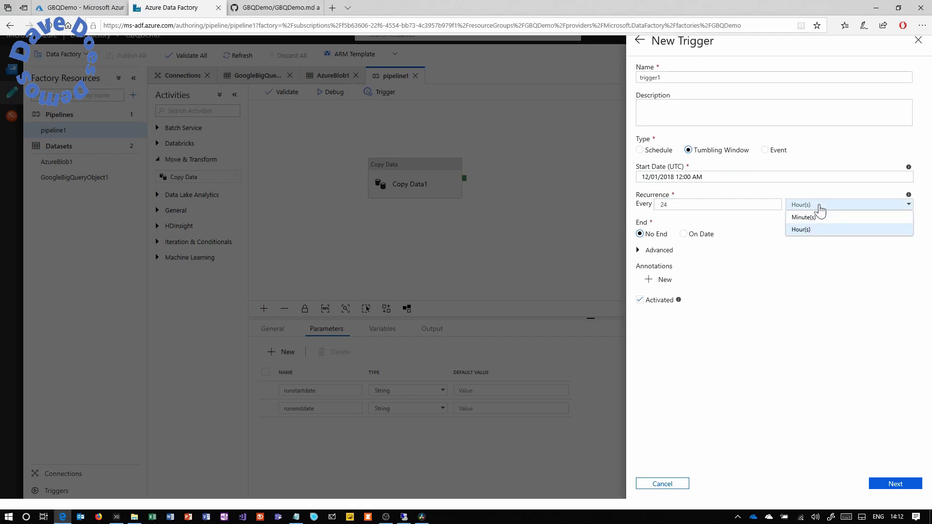
left_click(819, 206)
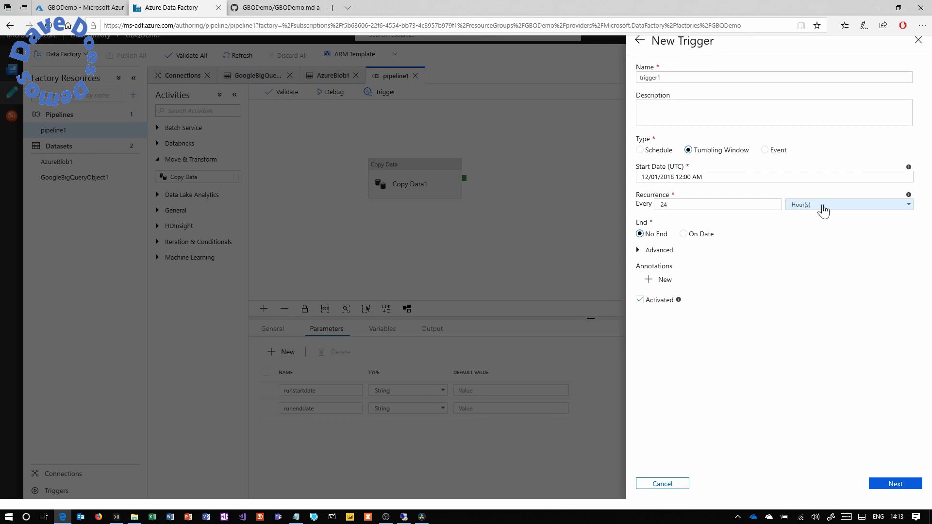
Set the trigger to end on a date, with the UTC end set to 02/13/2019 at 12:00 AM.
left_click(682, 237)
left_click(709, 262)
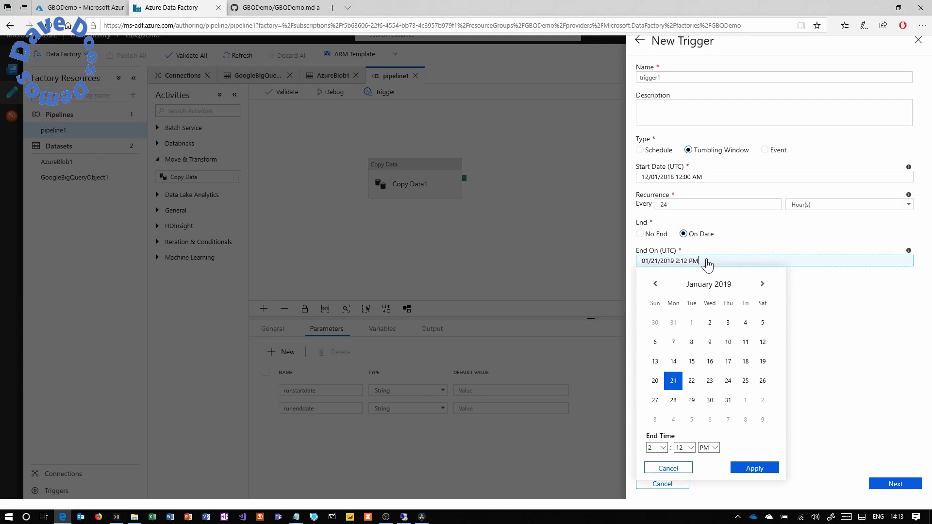
left_click(762, 283)
left_click(711, 363)
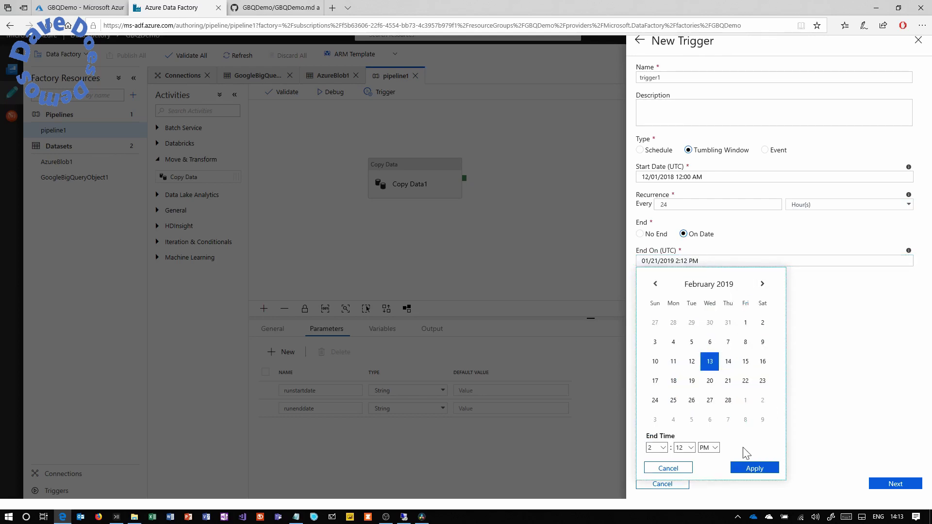
left_click(661, 447)
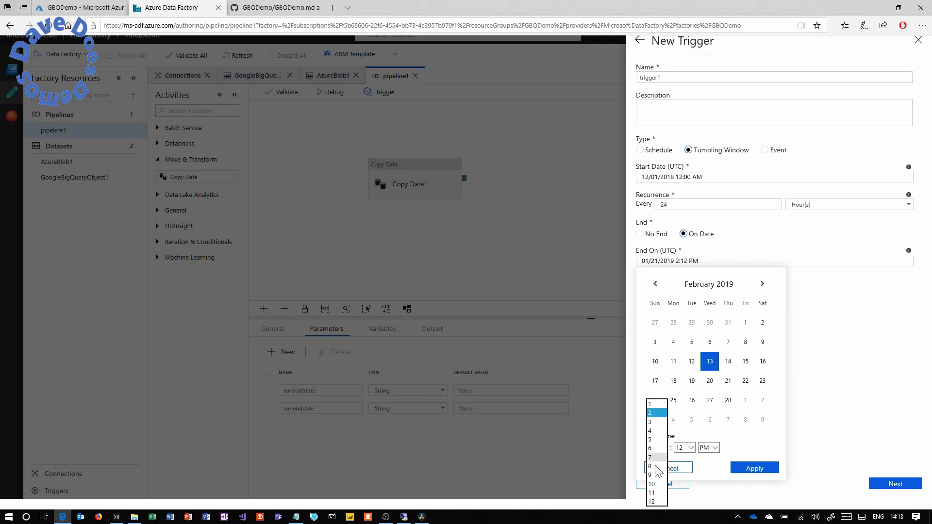
left_click(658, 504)
left_click(684, 447)
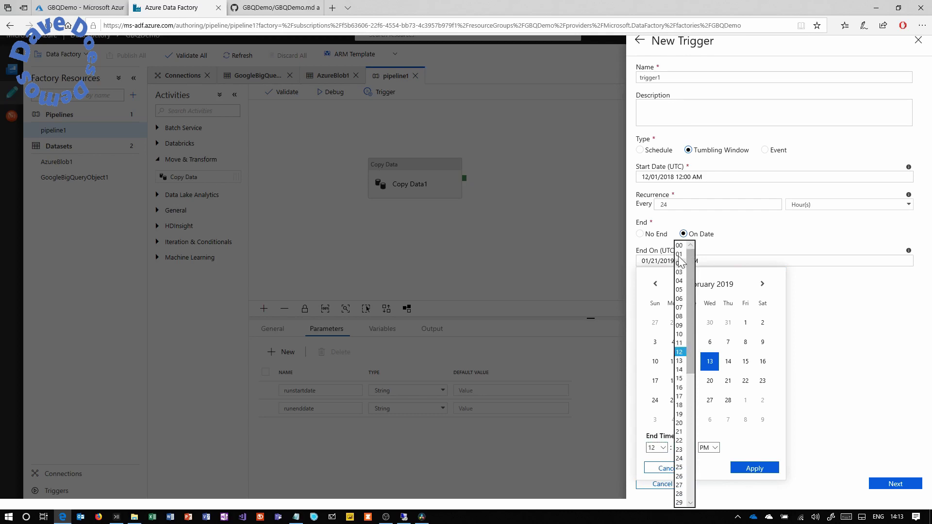
left_click(680, 246)
left_click(708, 447)
left_click(718, 445)
left_click(759, 469)
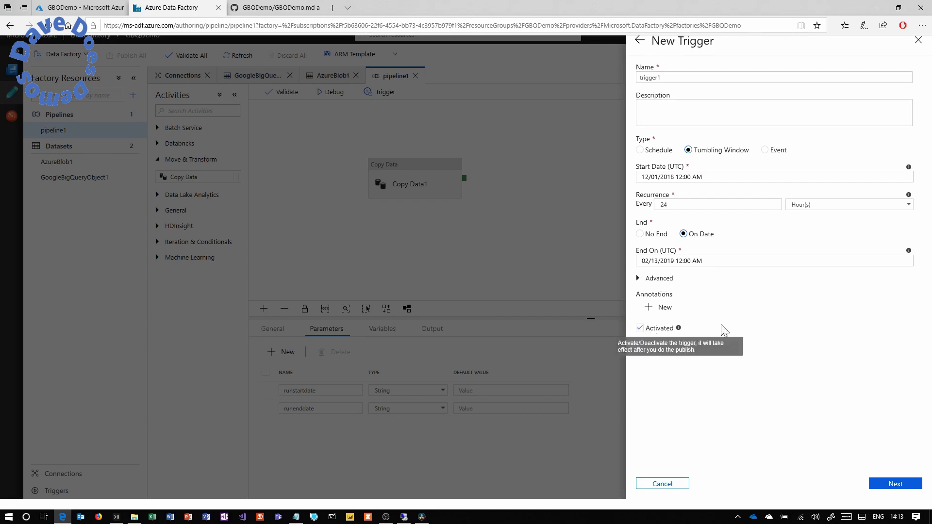
left_click(895, 484)
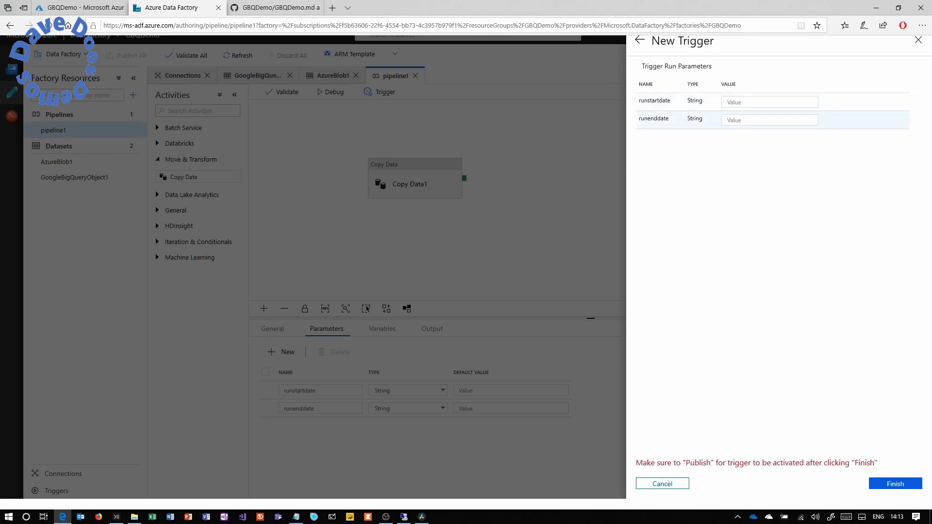
left_click(288, 10)
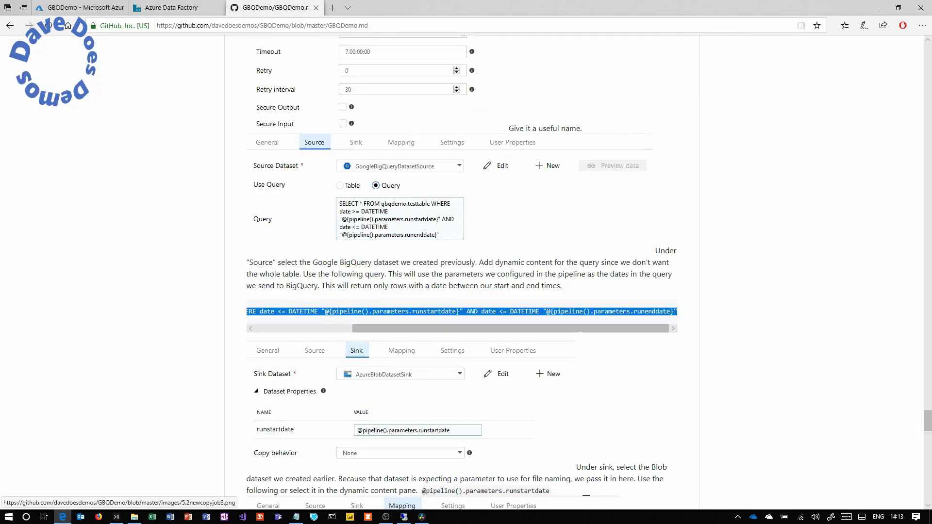
mouse_move(927, 421)
left_mouse_down()
mouse_move(927, 483)
mouse_move(928, 433)
left_mouse_up()
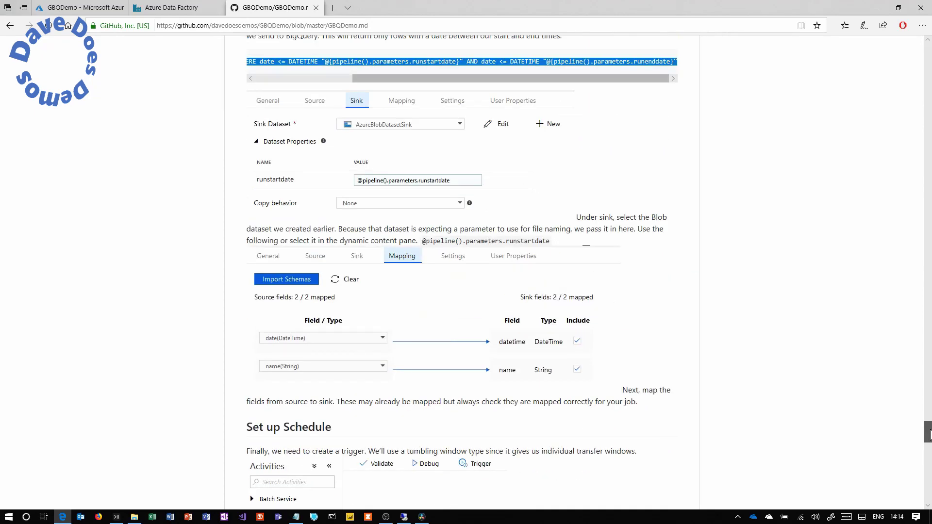
left_click_drag(928, 433, 928, 465)
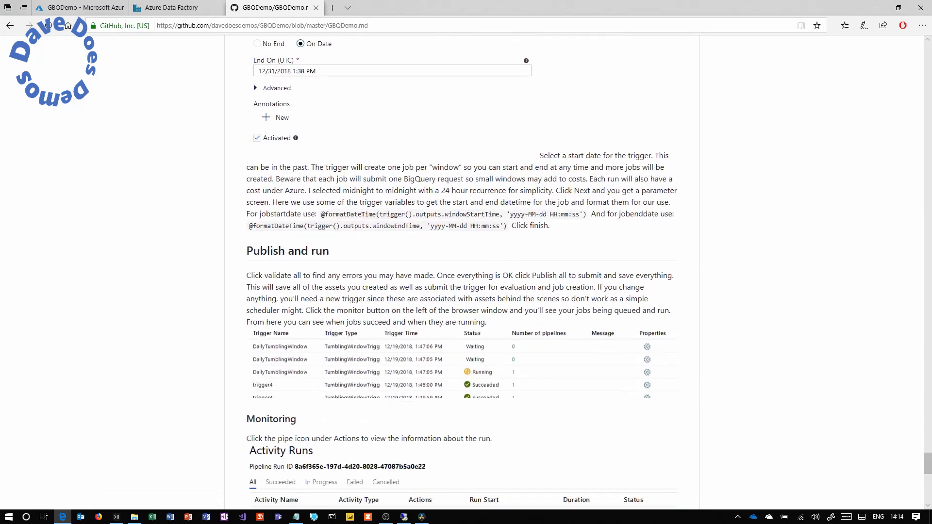
left_click_drag(321, 214, 590, 217)
key("ctrl+c")
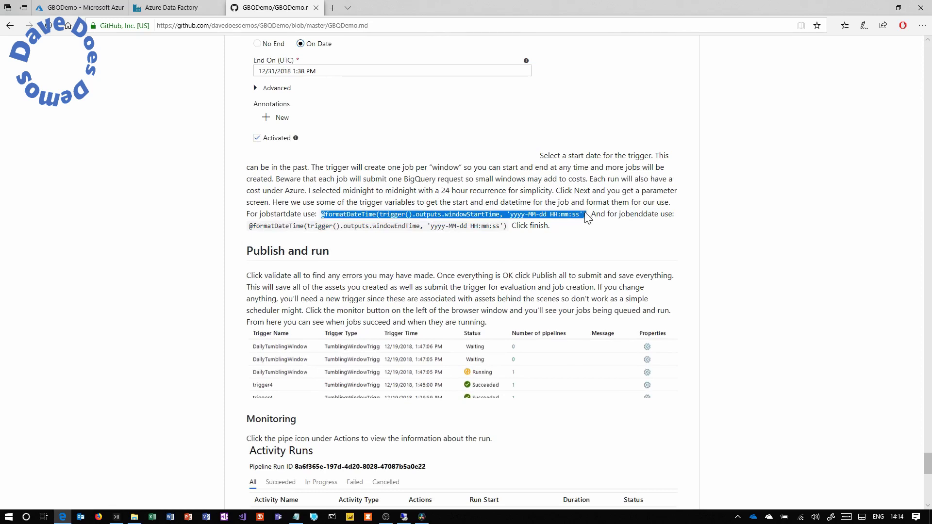
left_click(173, 7)
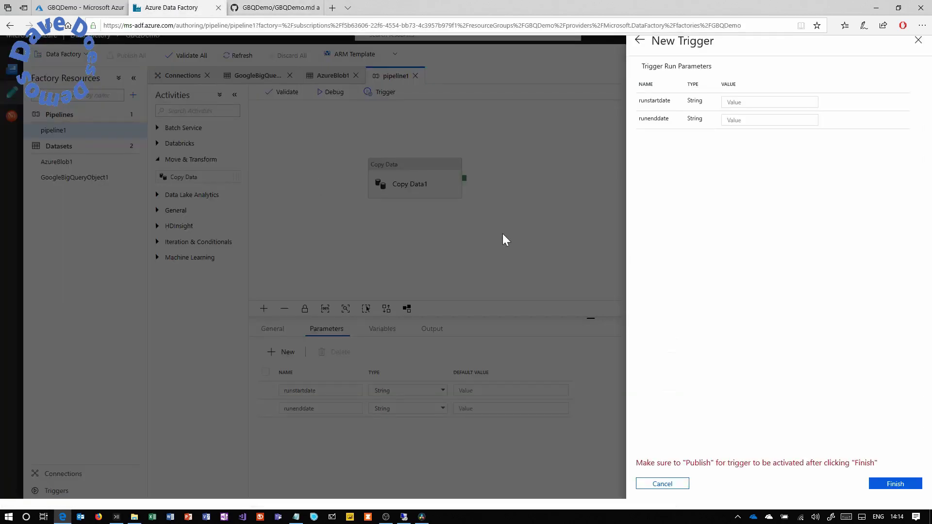
left_click(727, 103)
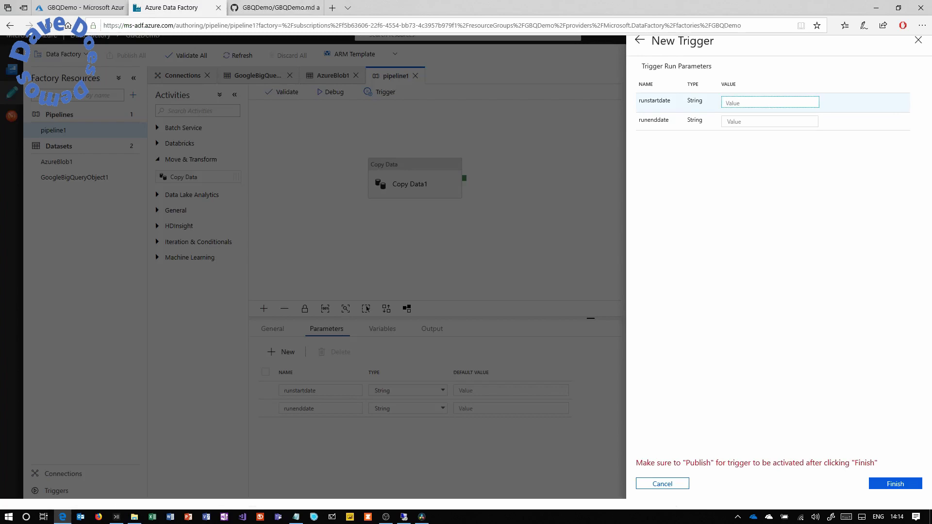
type("@formatDateTime(trigger().outputs.windowStartTime,'yyyy-MM-ddTHH:mm:ss')")
left_click(745, 138)
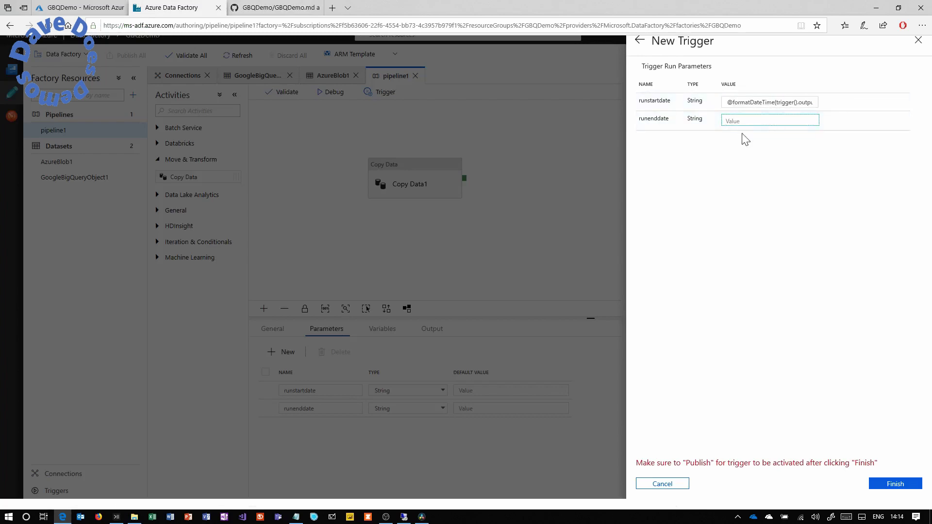
key("ctrl+v")
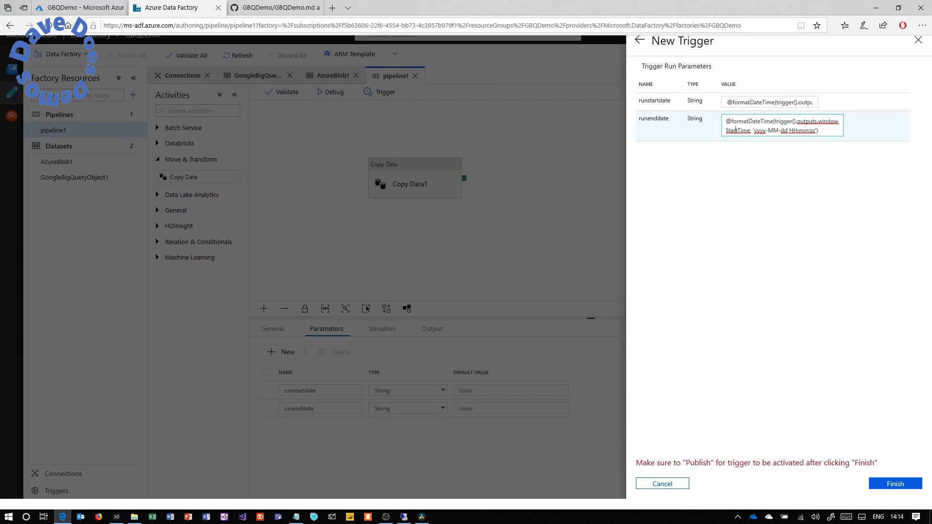
key("BackSpace")
key("BackSpace")
key("BackSpace")
key("BackSpace")
key("BackSpace")
type("End")
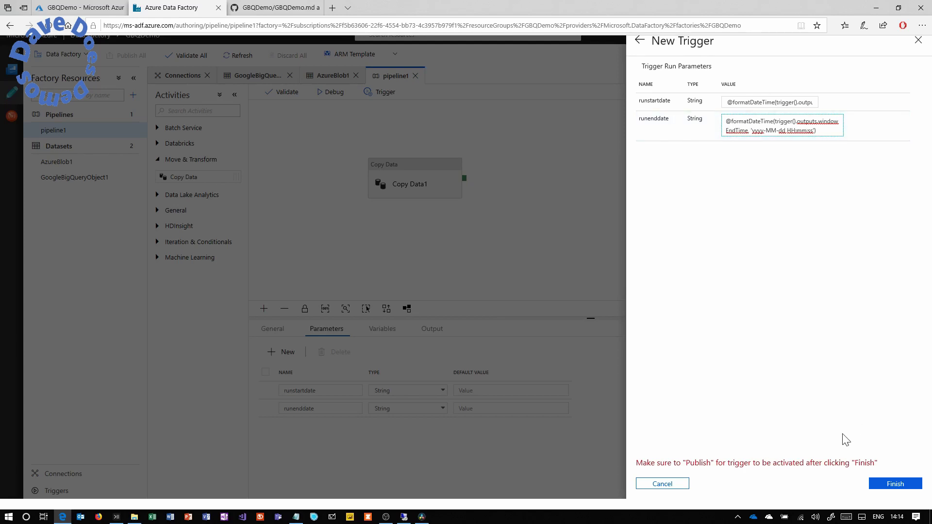
Finish creating the tumbling window trigger and publish all pending changes to the data factory.
left_click(894, 485)
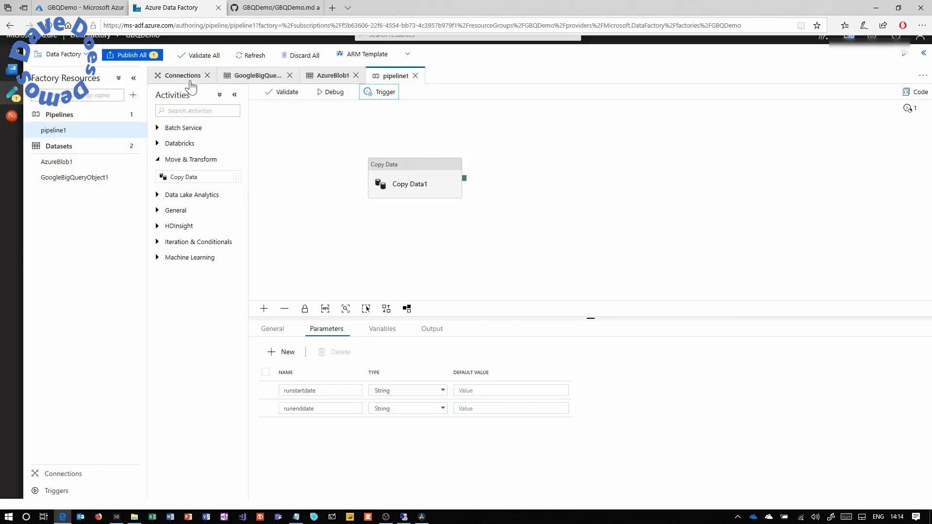
left_click(141, 57)
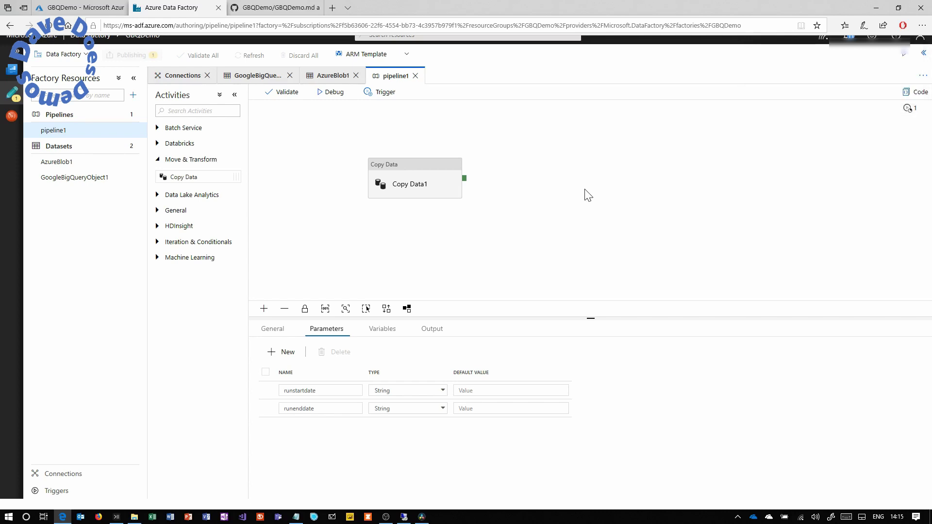
scroll(588, 193, "up", 3)
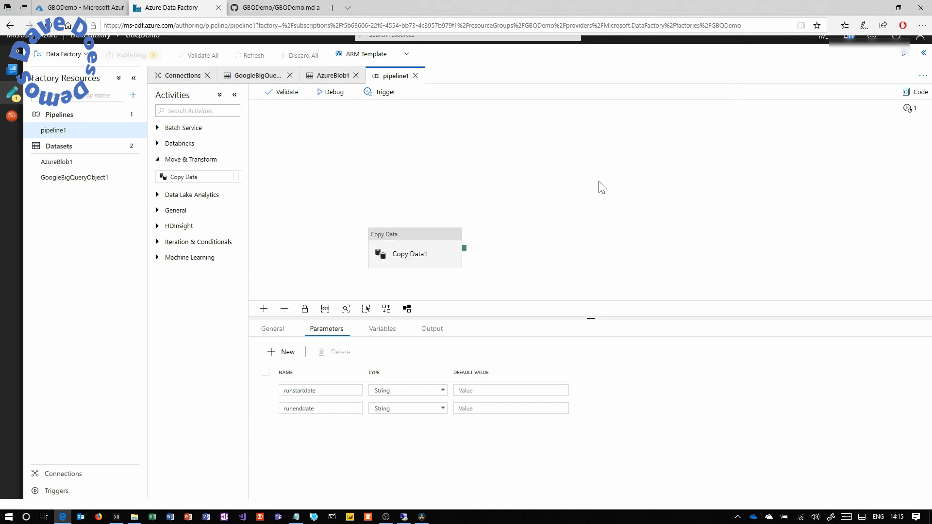
scroll(601, 187, "up", 1)
scroll(602, 187, "down", 1)
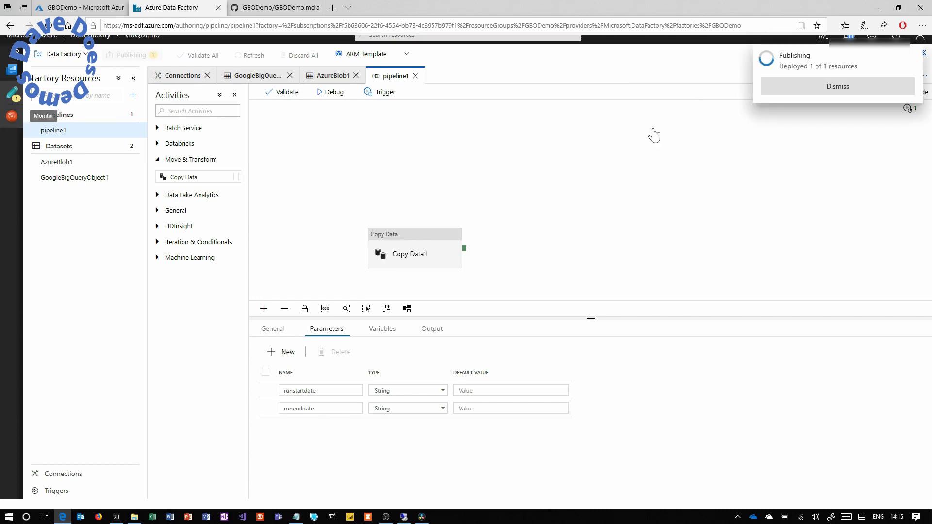
Open the data factory's monitoring view and look through the status of the pipeline runs started by trigger1.
left_click(12, 122)
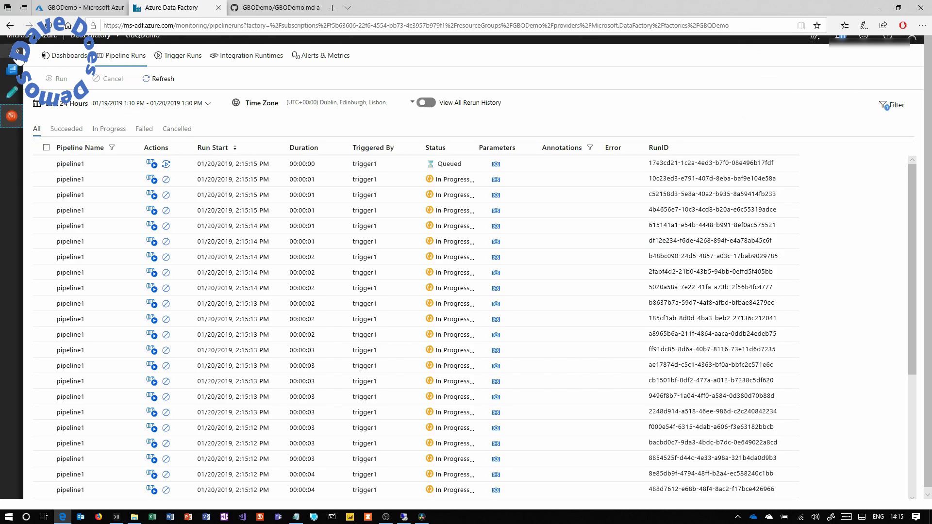
left_click(18, 51)
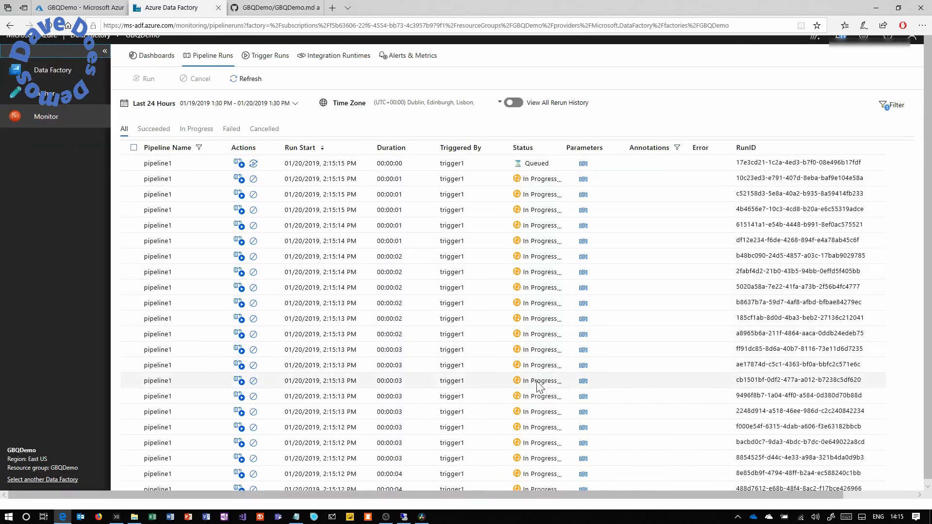
scroll(908, 238, "down", 4)
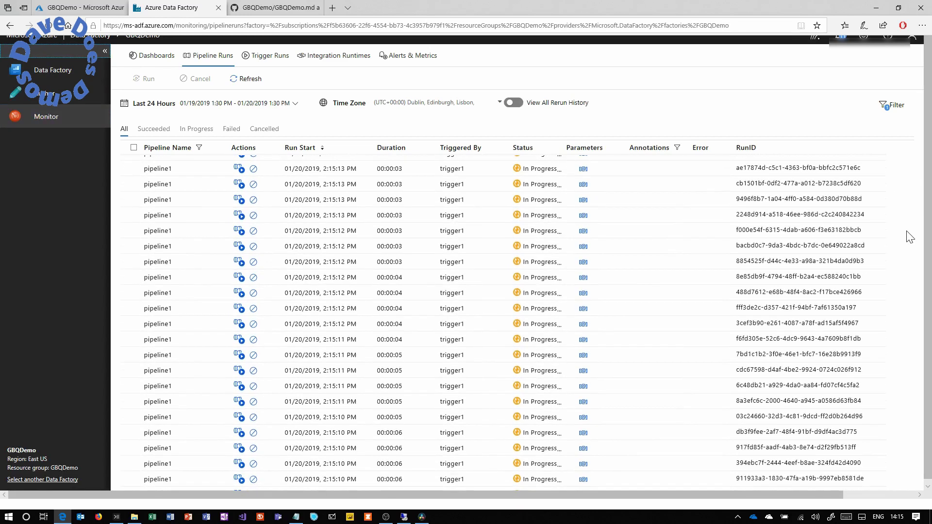
scroll(908, 238, "down", 1)
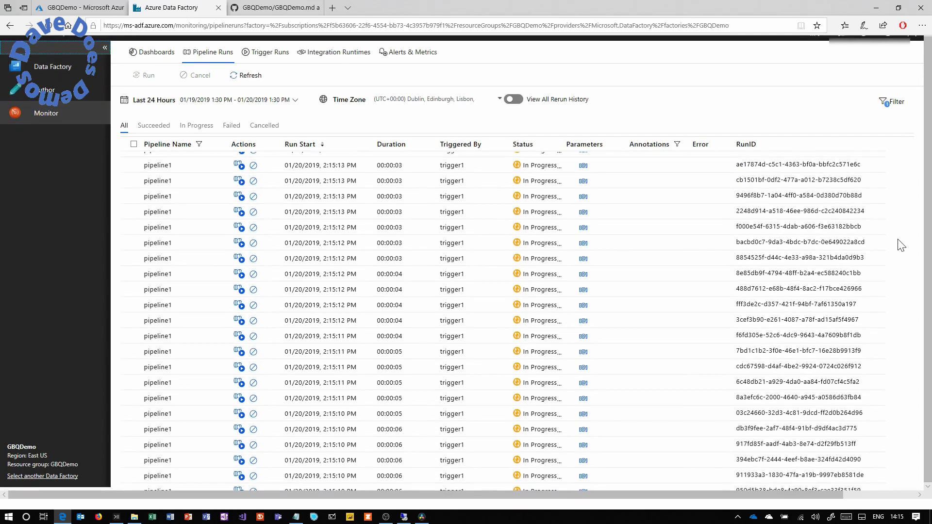
scroll(900, 244, "up", 4)
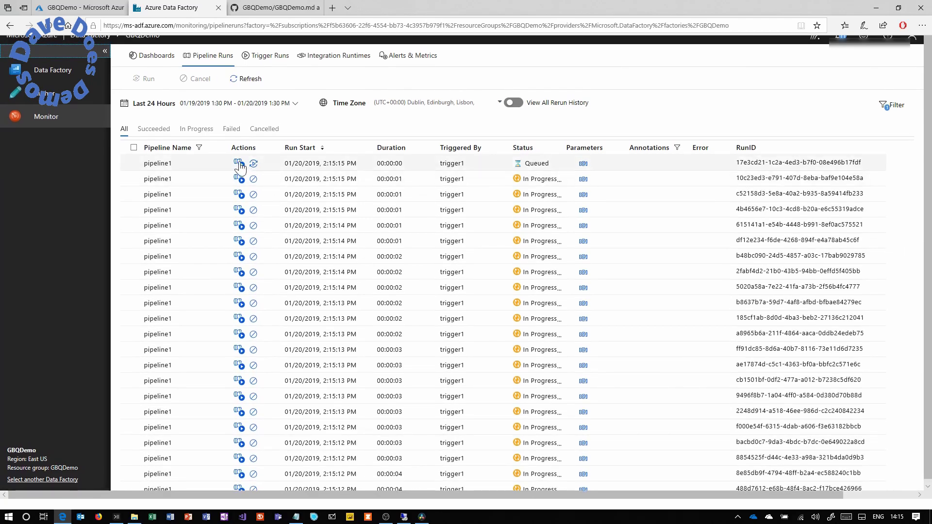
Open the activity runs of the first listed pipeline1 run and examine Copy Data1's input, including its query dates and column mappings.
left_click(239, 163)
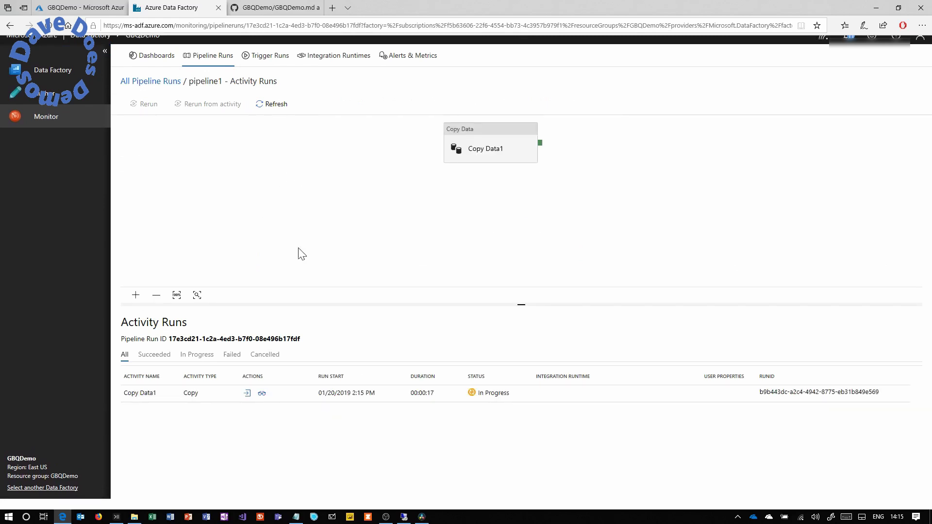
left_click(247, 394)
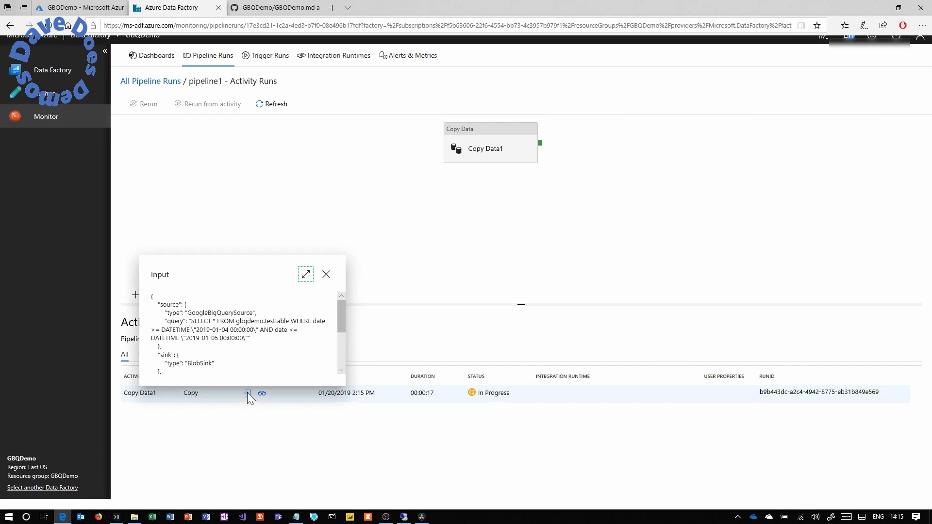
left_click_drag(165, 321, 251, 338)
left_click(266, 340)
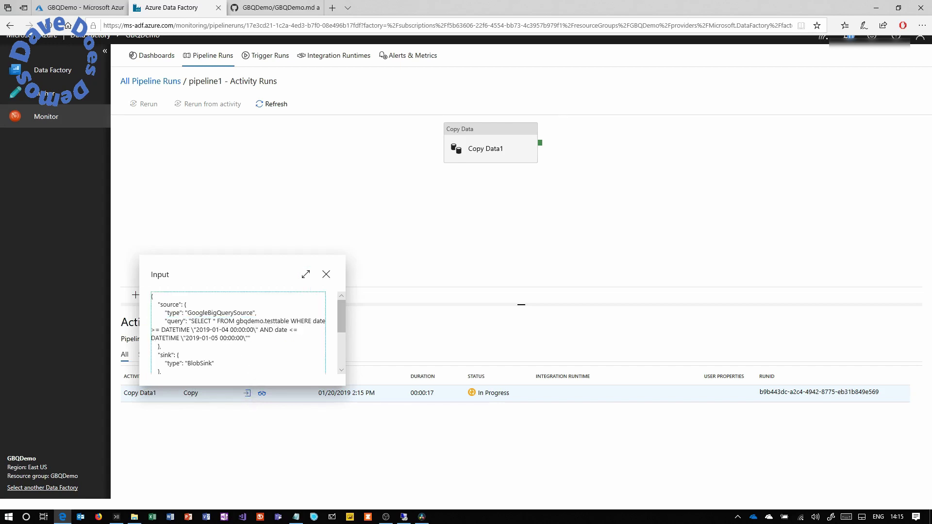
left_click_drag(195, 330, 219, 339)
left_click_drag(339, 319, 337, 349)
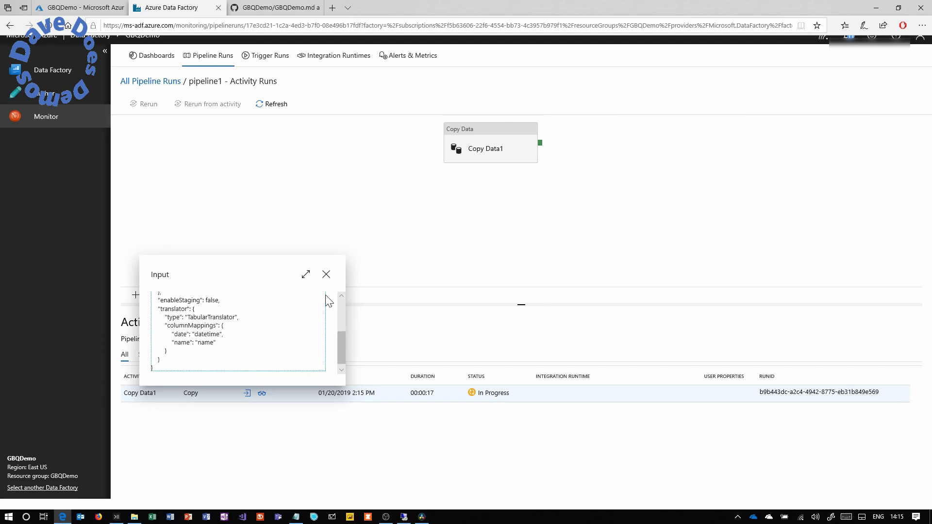
left_click(326, 274)
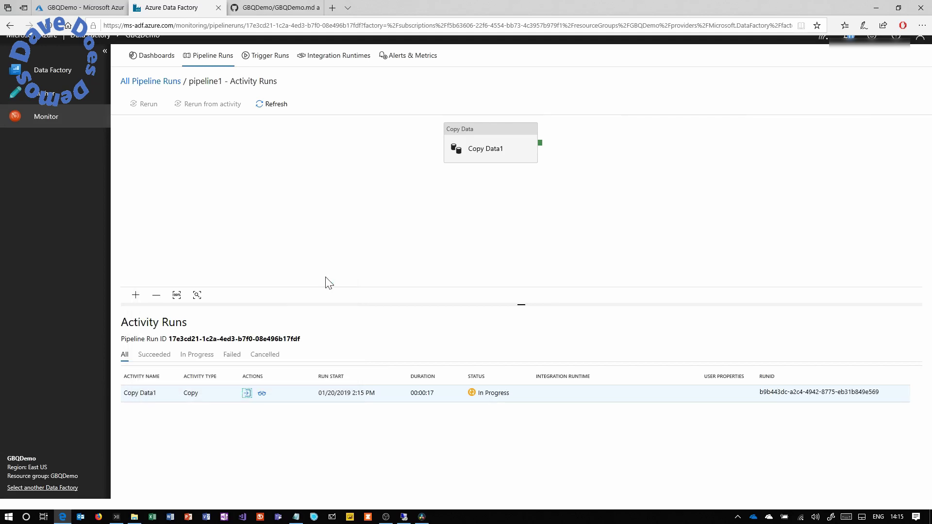
Return to all pipeline runs, open a succeeded run started at 2:15:12 PM, and examine Copy Data1's input query dates and output row statistics.
left_click(165, 82)
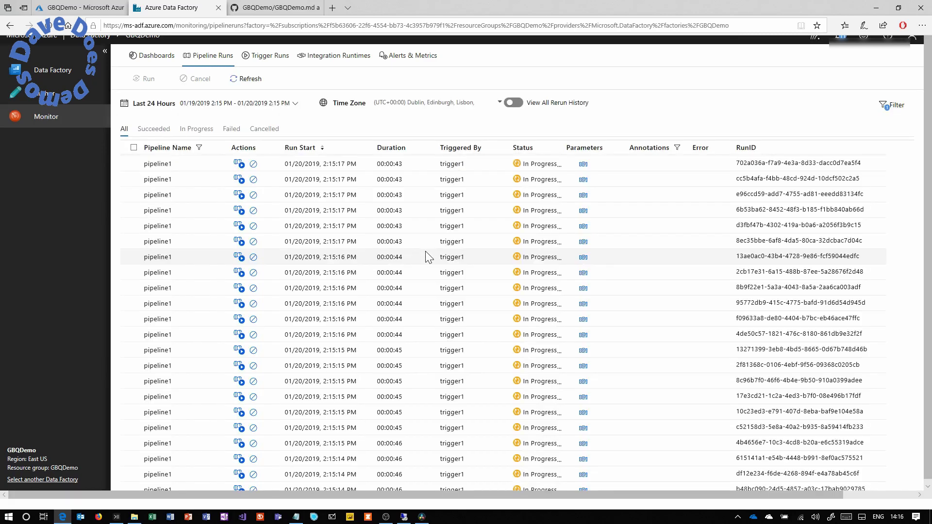
scroll(898, 281, "down", 8)
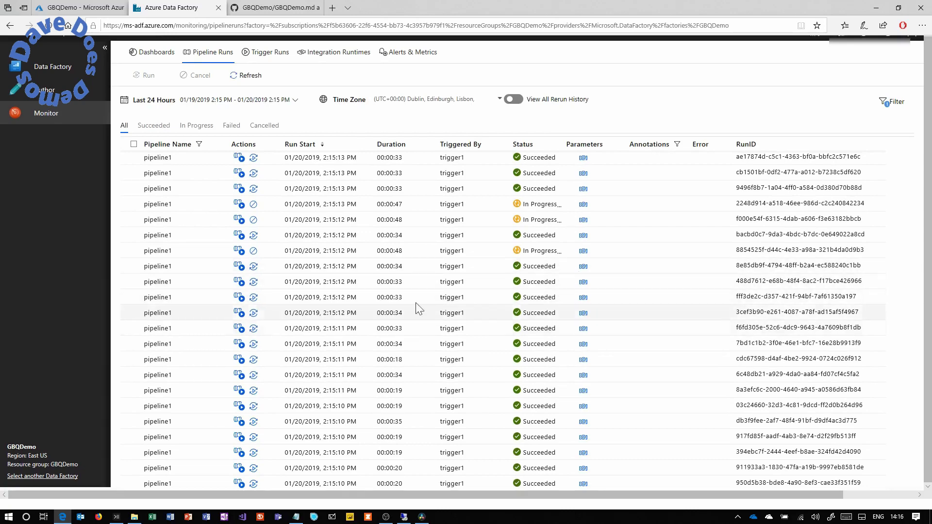
left_click(240, 285)
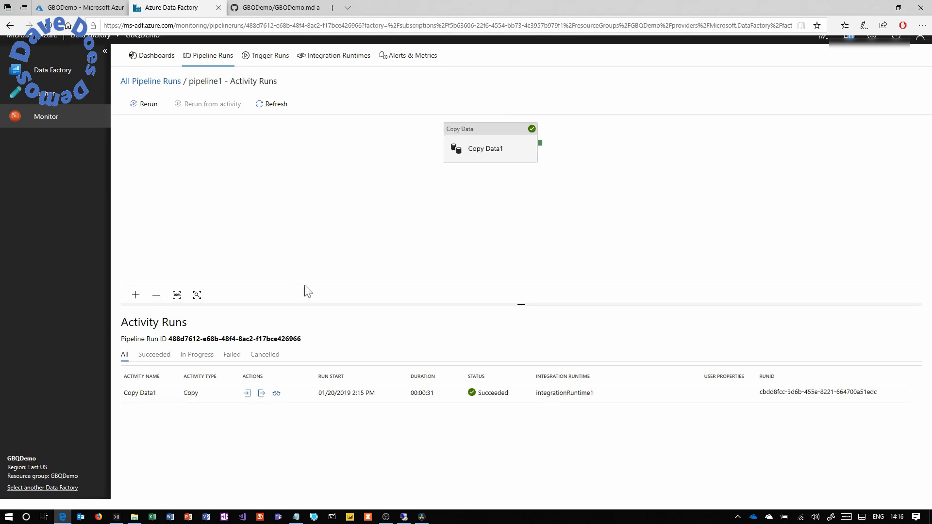
left_click(247, 393)
left_click_drag(196, 330, 232, 339)
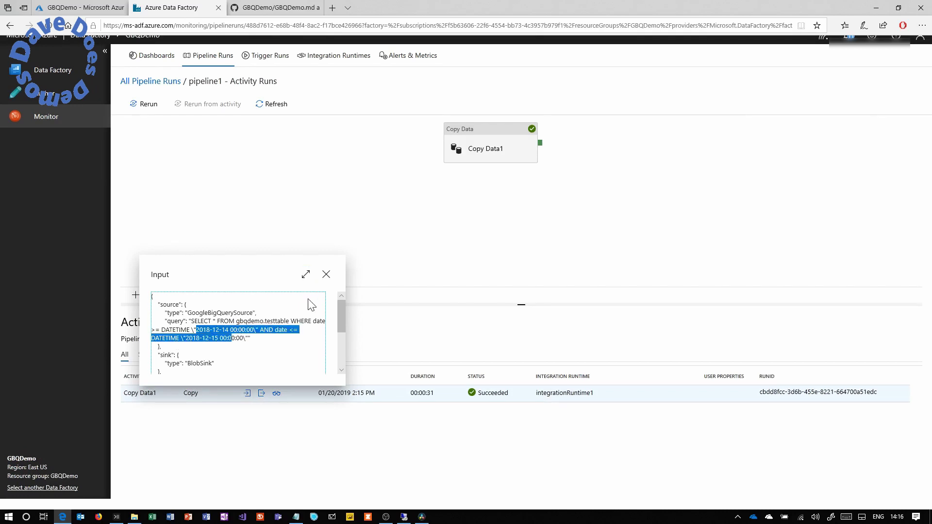
left_click(326, 275)
left_click(261, 393)
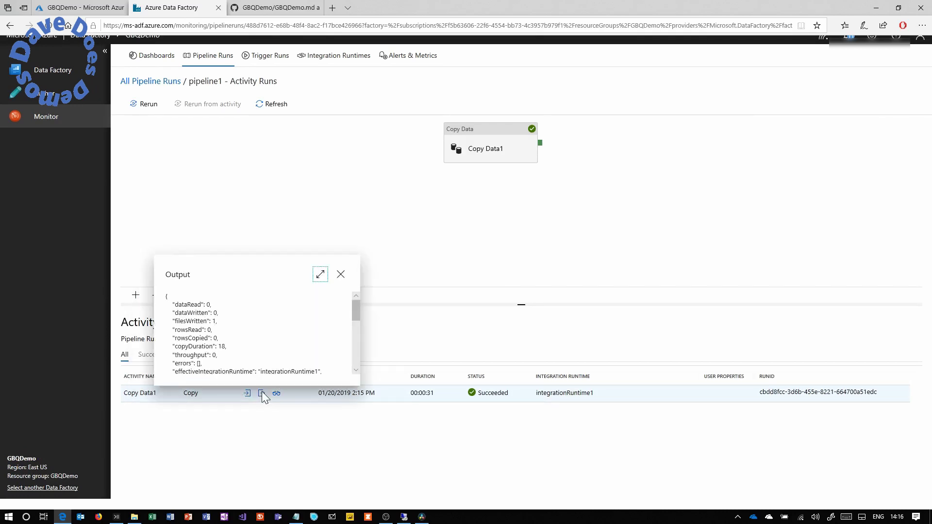
left_click_drag(182, 304, 244, 343)
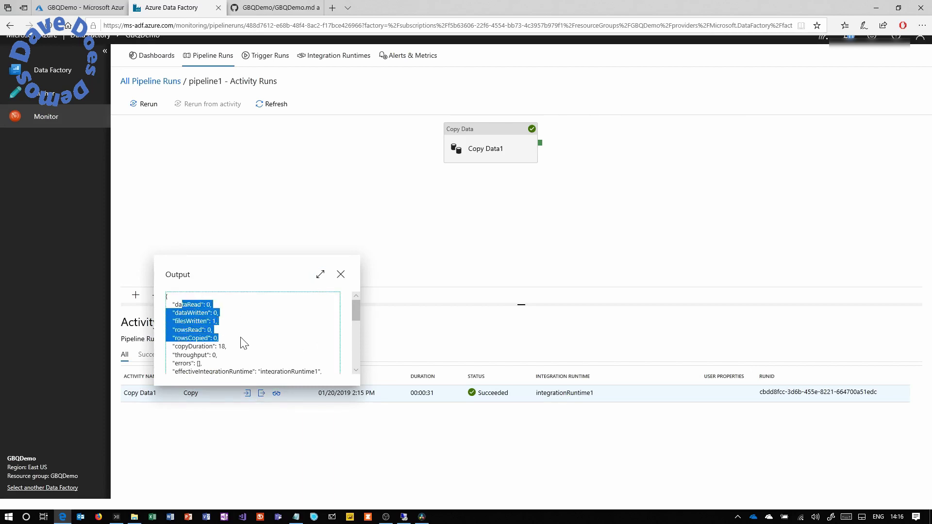
Open Copy Data1's run details, expand the Google BigQuery to Azure Blob Storage copy duration breakdown, examine it and close the details.
left_click(341, 275)
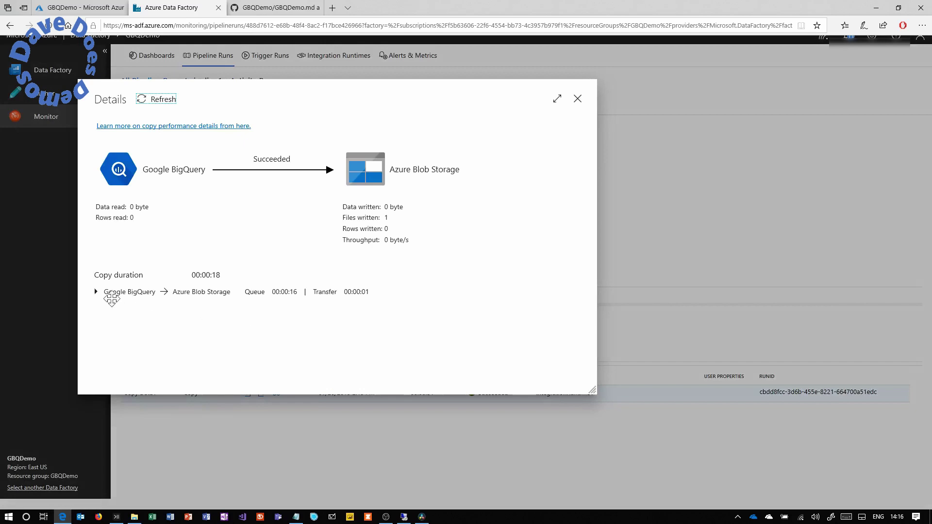
left_click(97, 292)
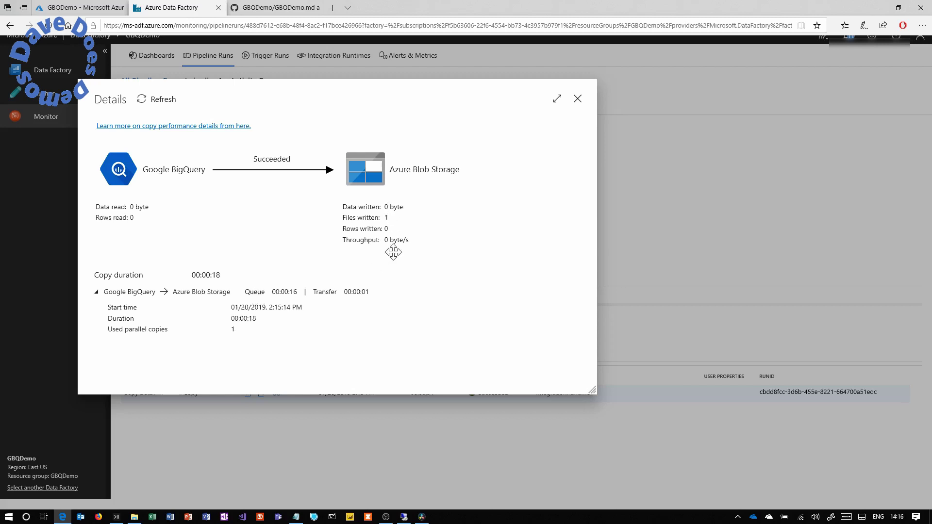
left_click(578, 100)
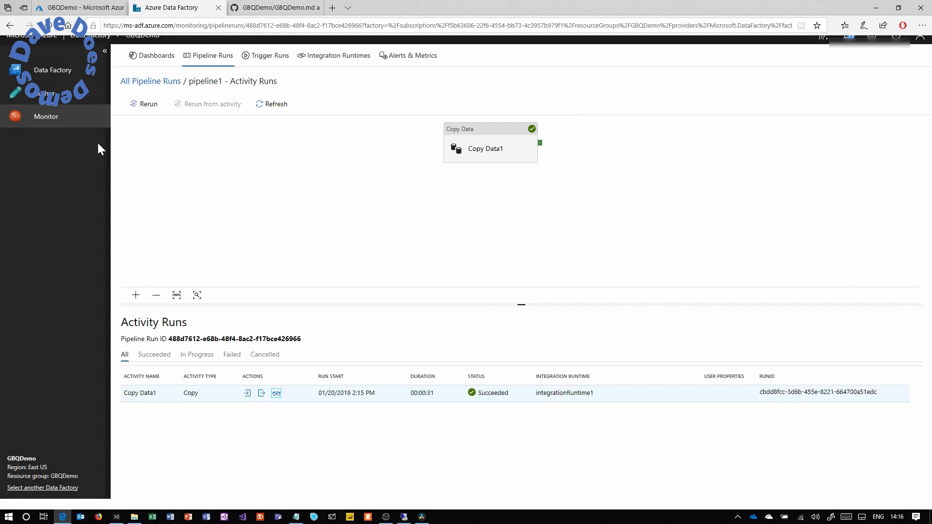
In the Azure portal, open the GBQDemo resource group's gbqdemo storage account in Storage Explorer and display the datafromgbq blob container.
left_click(99, 13)
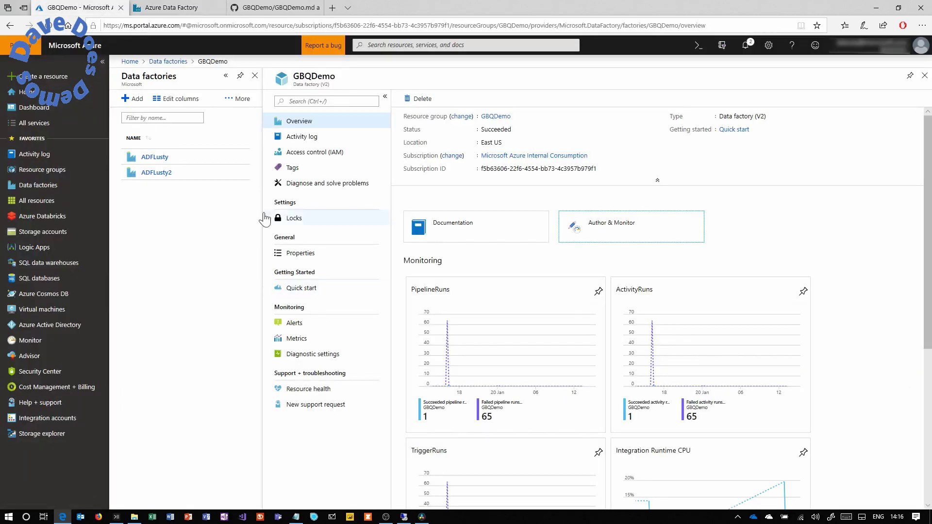
left_click(44, 172)
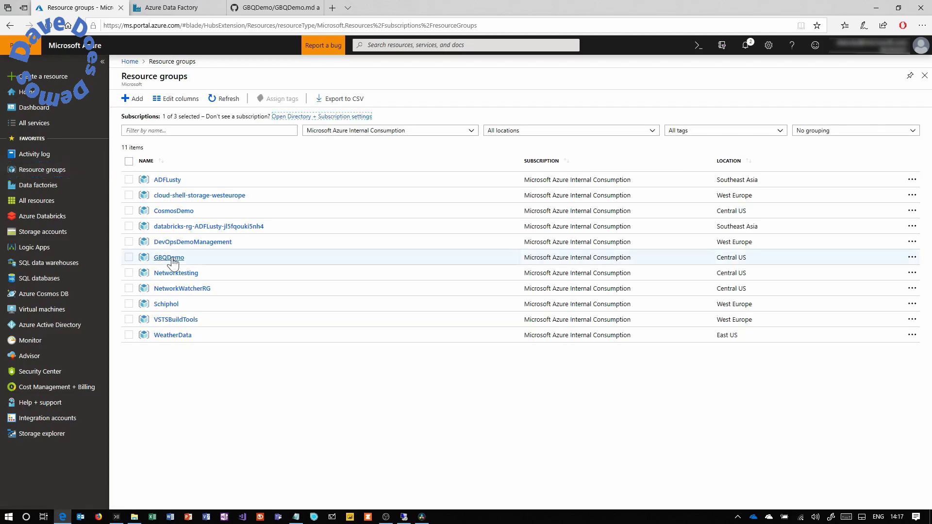
left_click(211, 258)
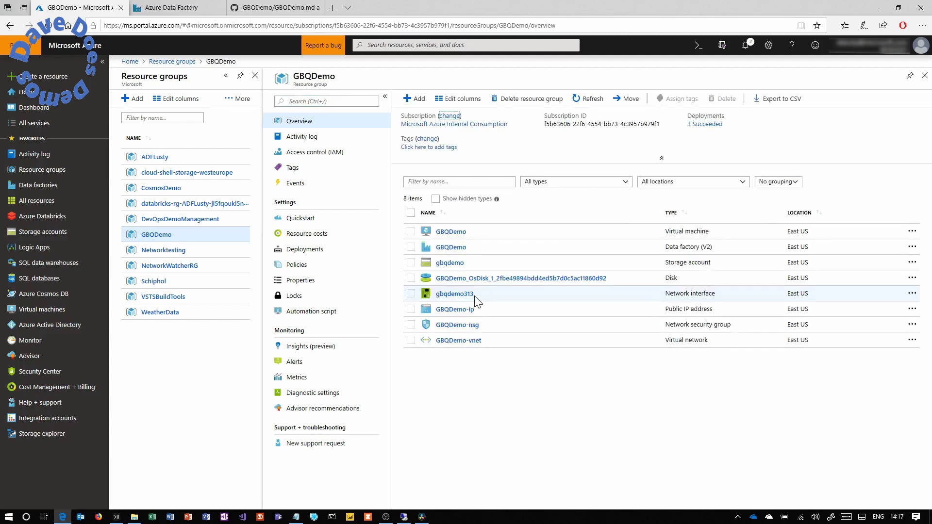
left_click(449, 262)
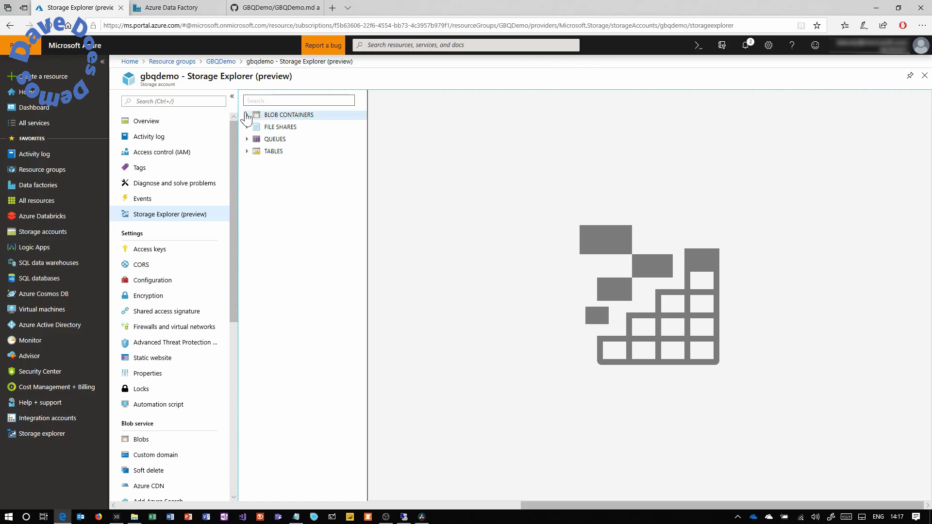
left_click(247, 115)
left_click(293, 139)
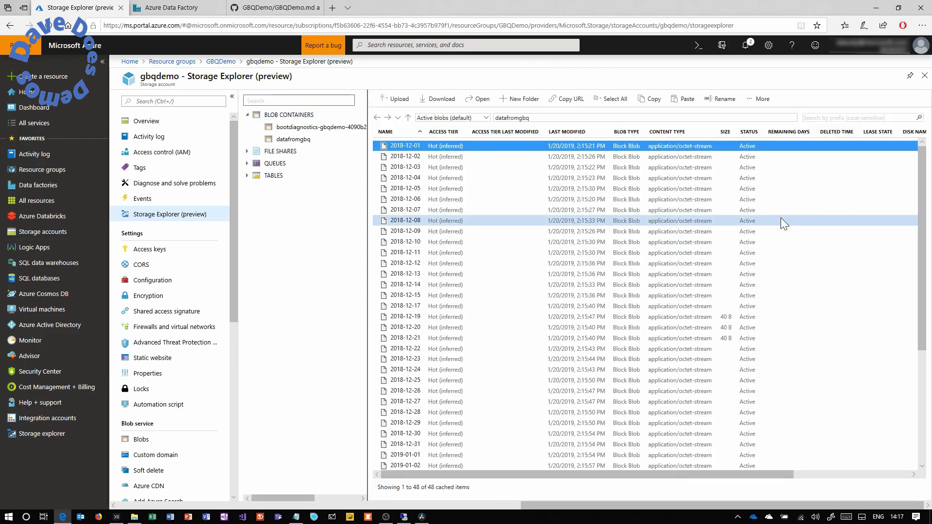
Look through the date-named blobs in datafromgbq, checking the size column for files that contain data, such as 2018-12-19.
left_click(718, 318)
left_click_drag(925, 294, 917, 427)
key("Up")
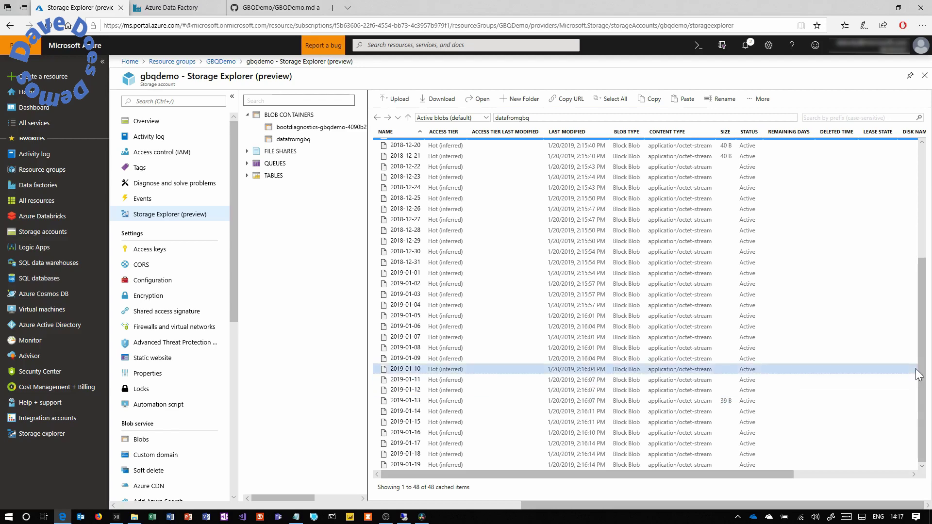
scroll(679, 271, "up", 3)
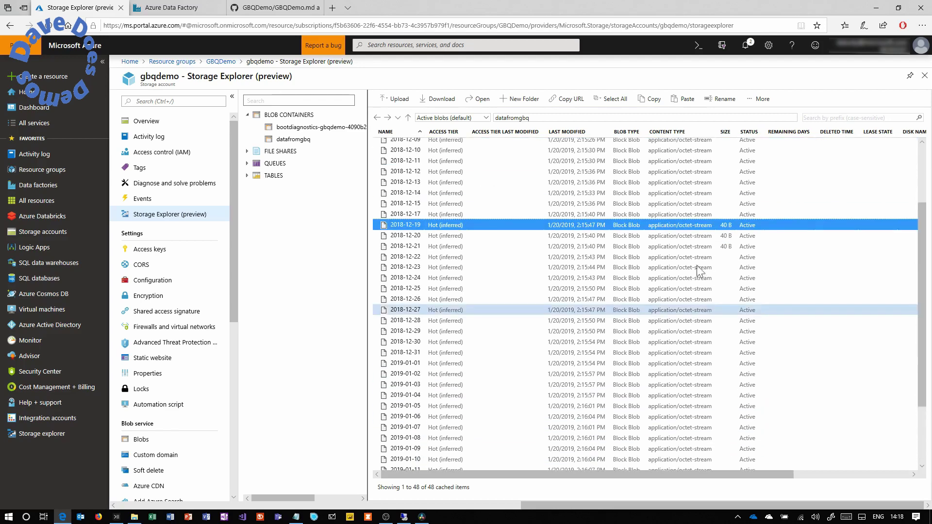
left_click(650, 224)
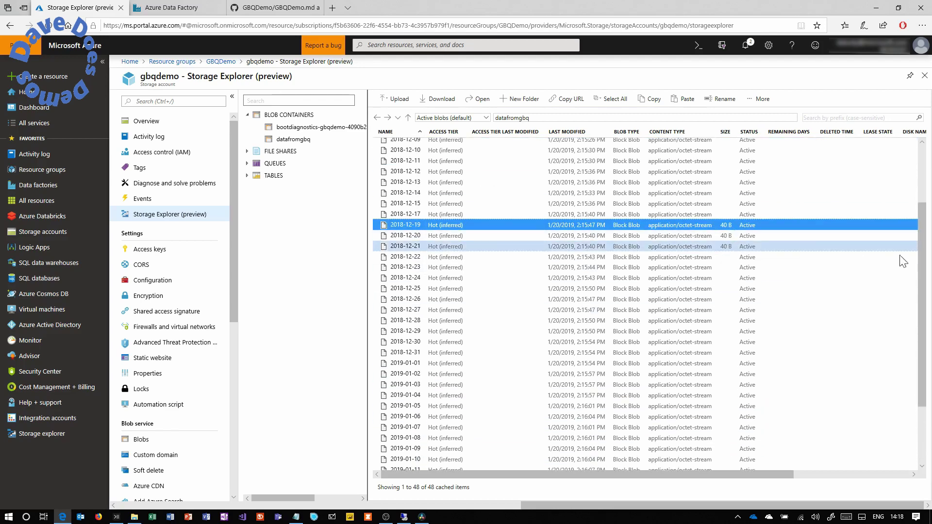
left_click_drag(924, 258, 924, 280)
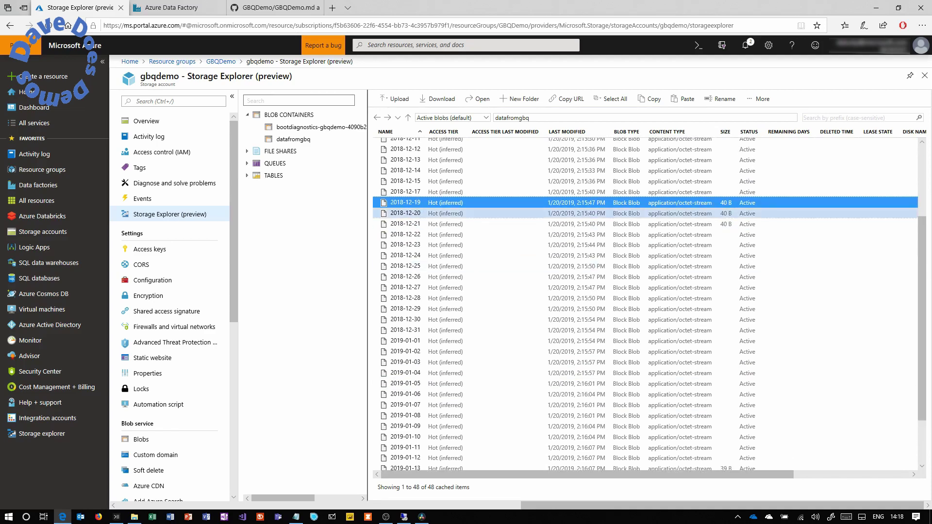
Open the 2018-12-20 blob, highlight its copied row to read it, then close it and return to Storage Explorer.
double_click(531, 213)
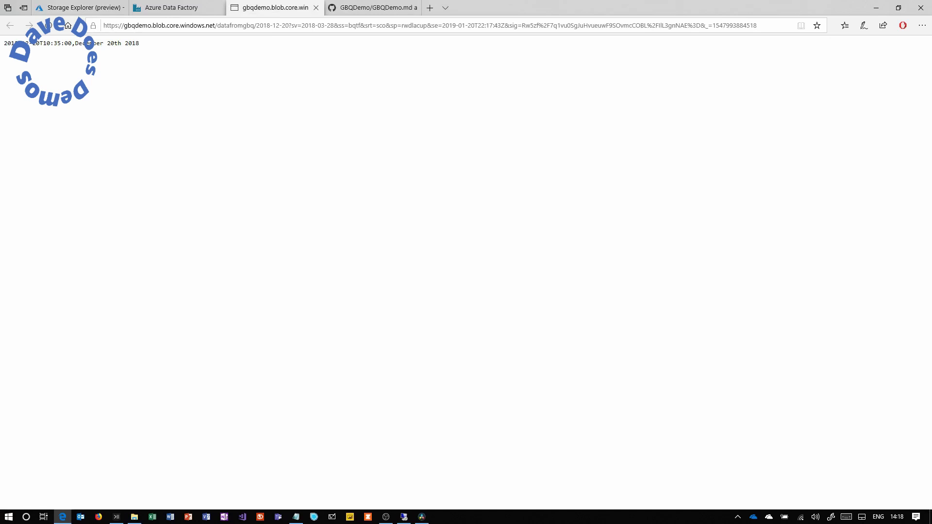
left_click_drag(4, 43, 165, 50)
left_click(156, 53)
left_click_drag(4, 43, 161, 50)
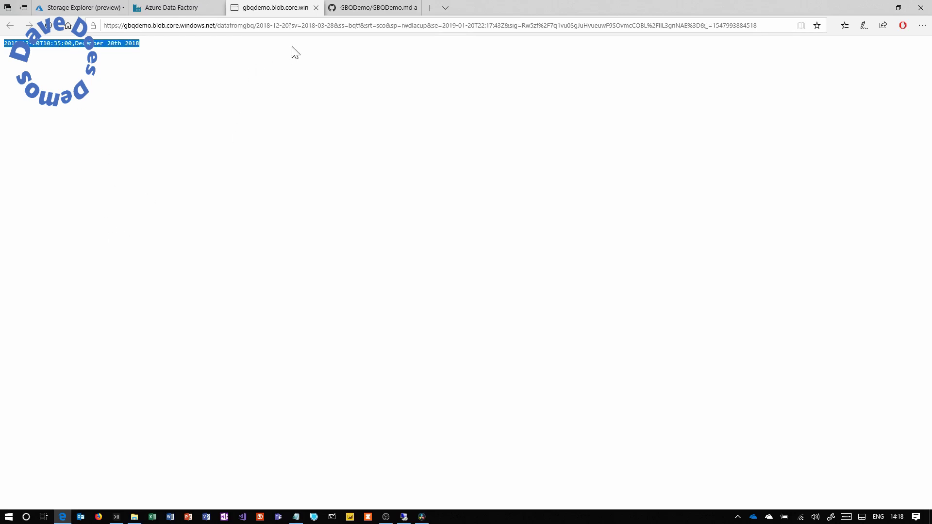
left_click(316, 8)
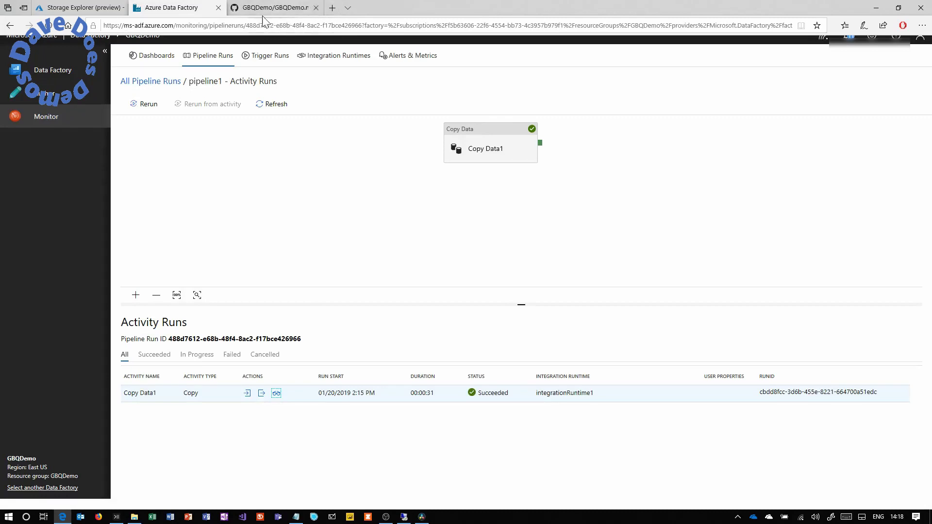
left_click(72, 10)
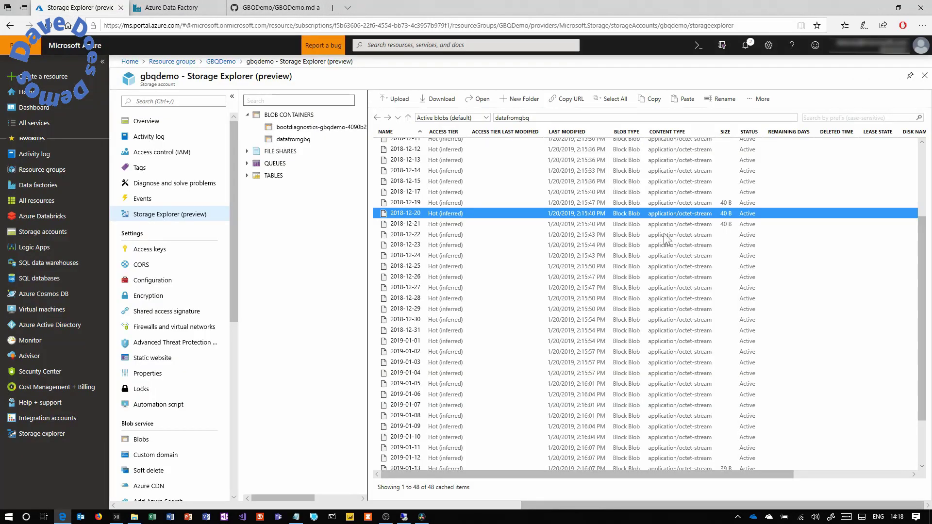
Review the full range of datafromgbq blobs from 2018-12-01 through 2019-01-19.
scroll(922, 251, "up", 3)
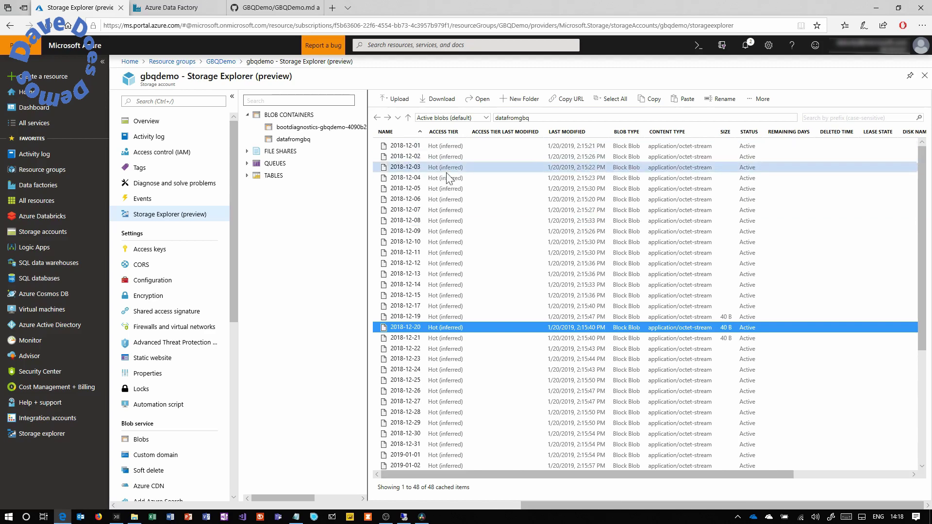
left_click_drag(923, 175, 923, 289)
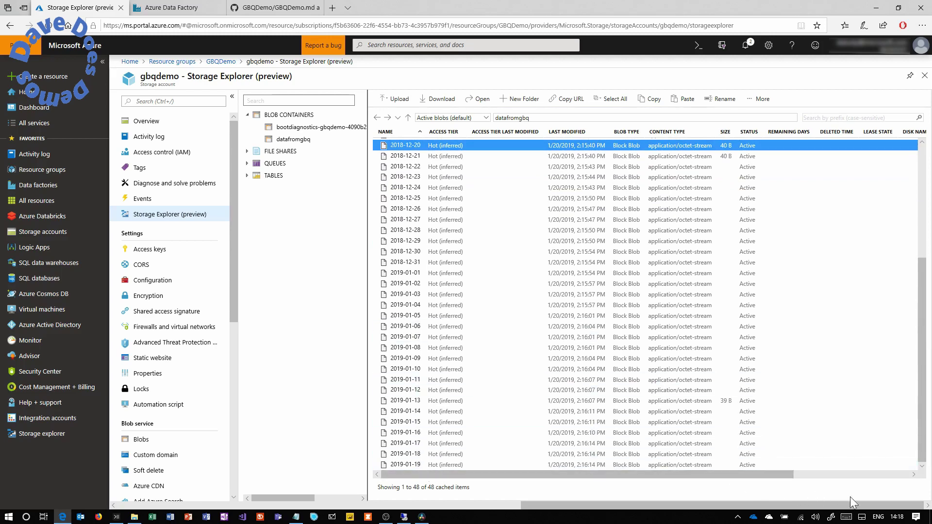
mouse_move(900, 517)
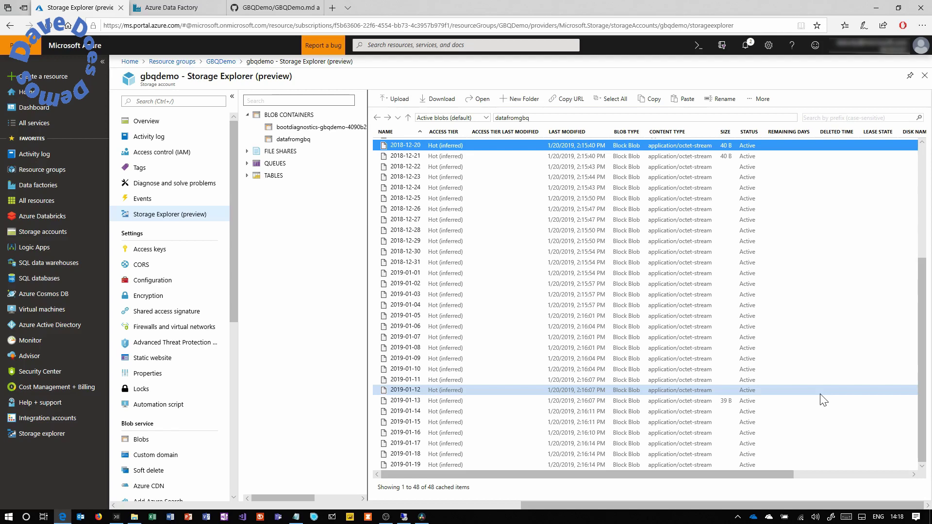
Return to the data factory's list of all pipeline runs and examine the runs' statuses and the trigger that started them.
left_click(184, 10)
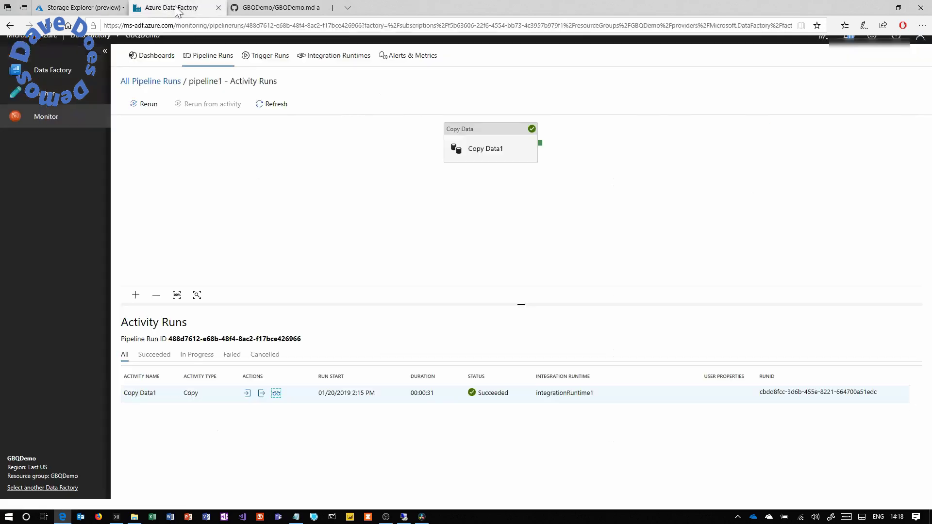
left_click(140, 85)
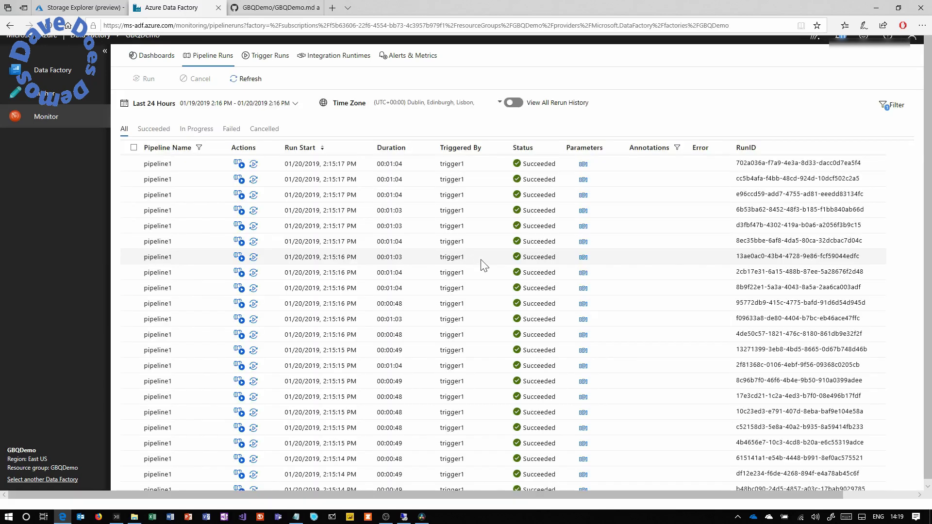
scroll(888, 248, "down", 10)
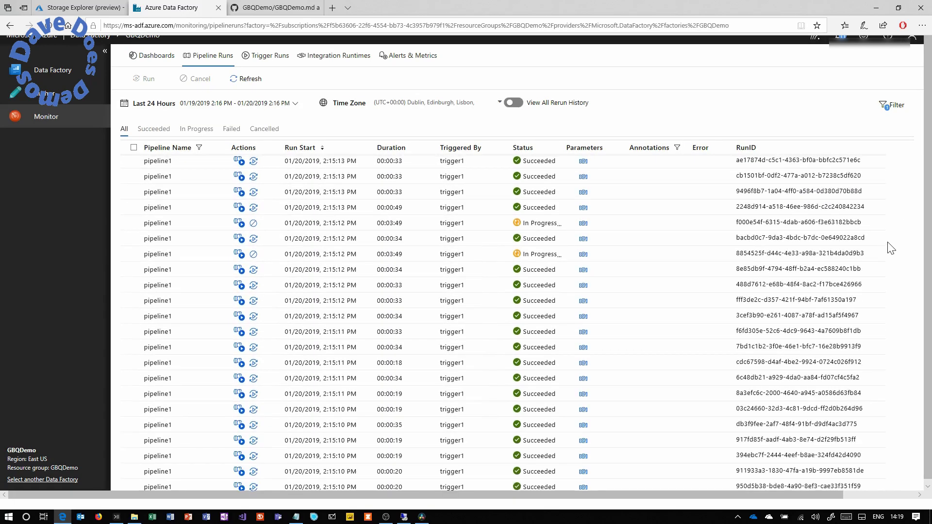
scroll(890, 247, "up", 5)
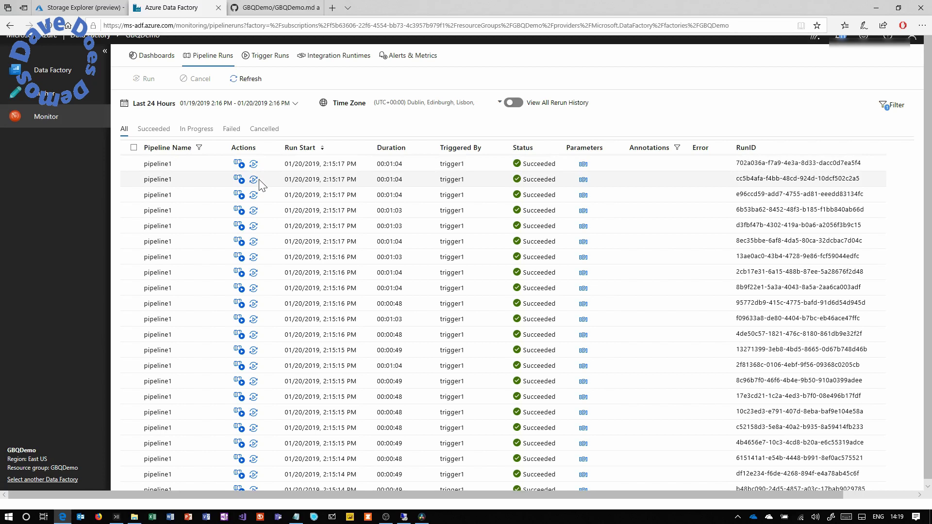
left_click_drag(440, 165, 468, 168)
left_click(469, 167)
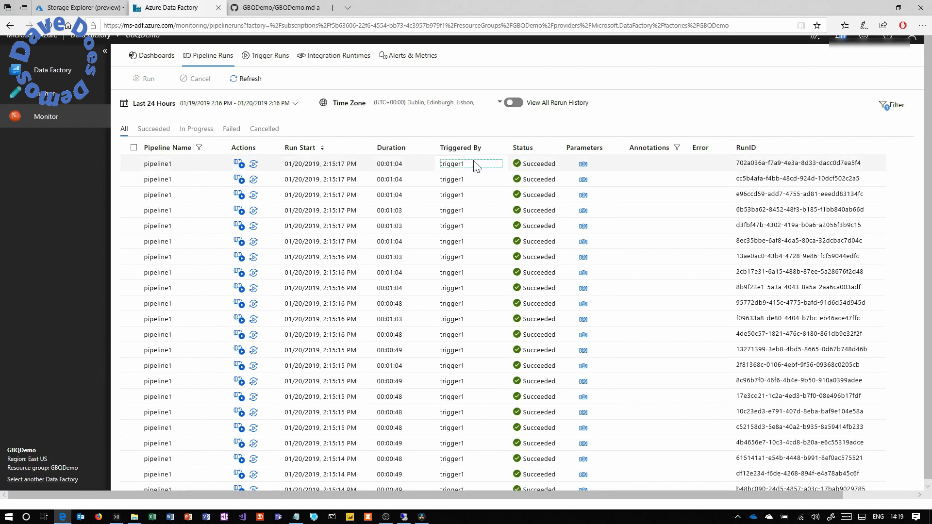